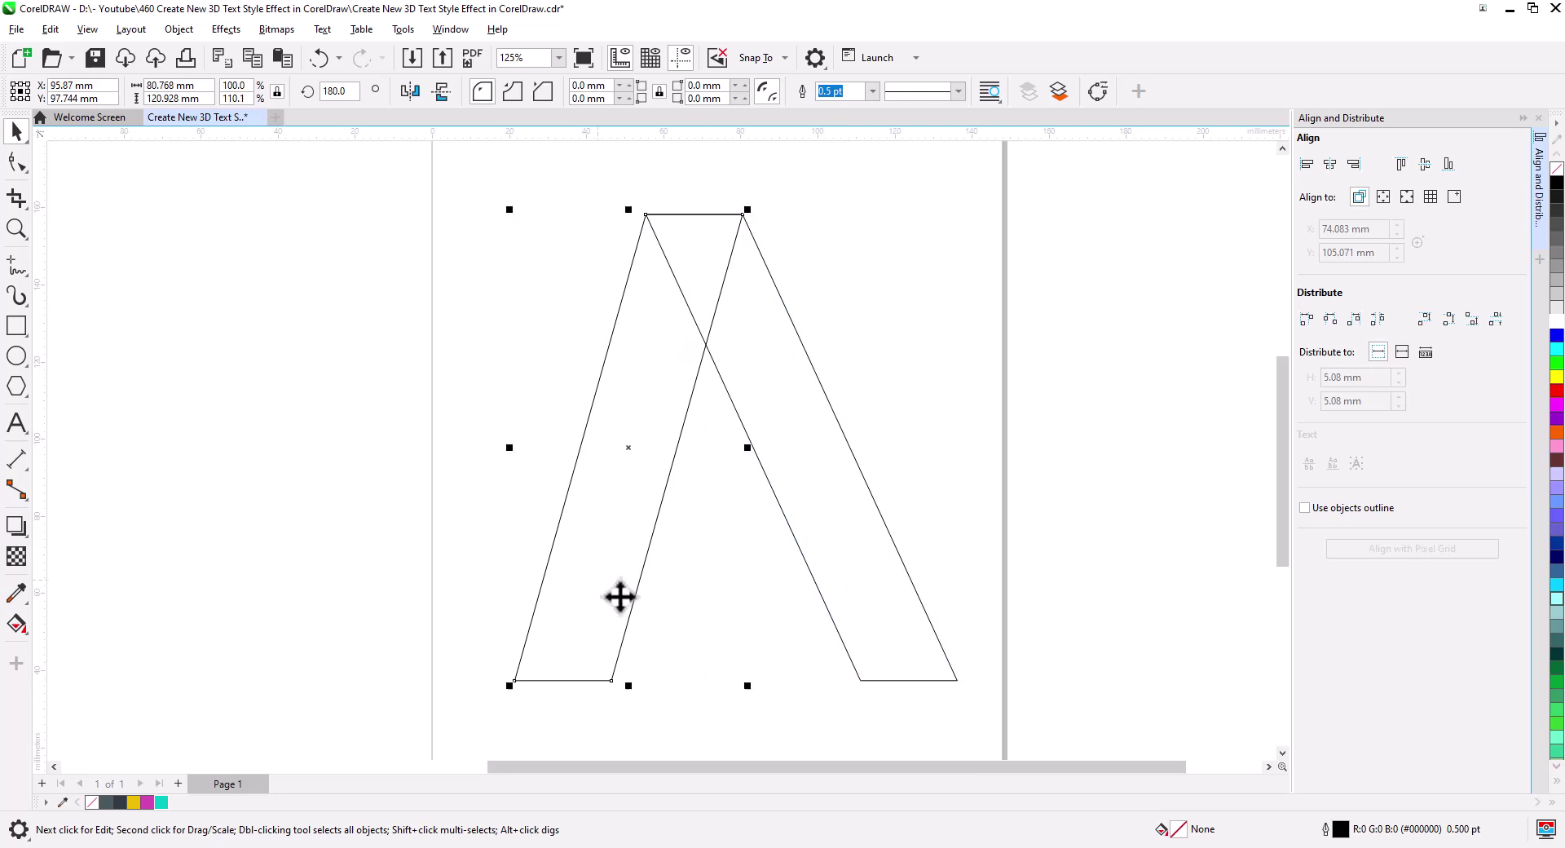
Step: Replace the left leg with a horizontally mirrored copy of the right leg, snapped onto the right leg's top edge
key(Delete)
click(806, 533)
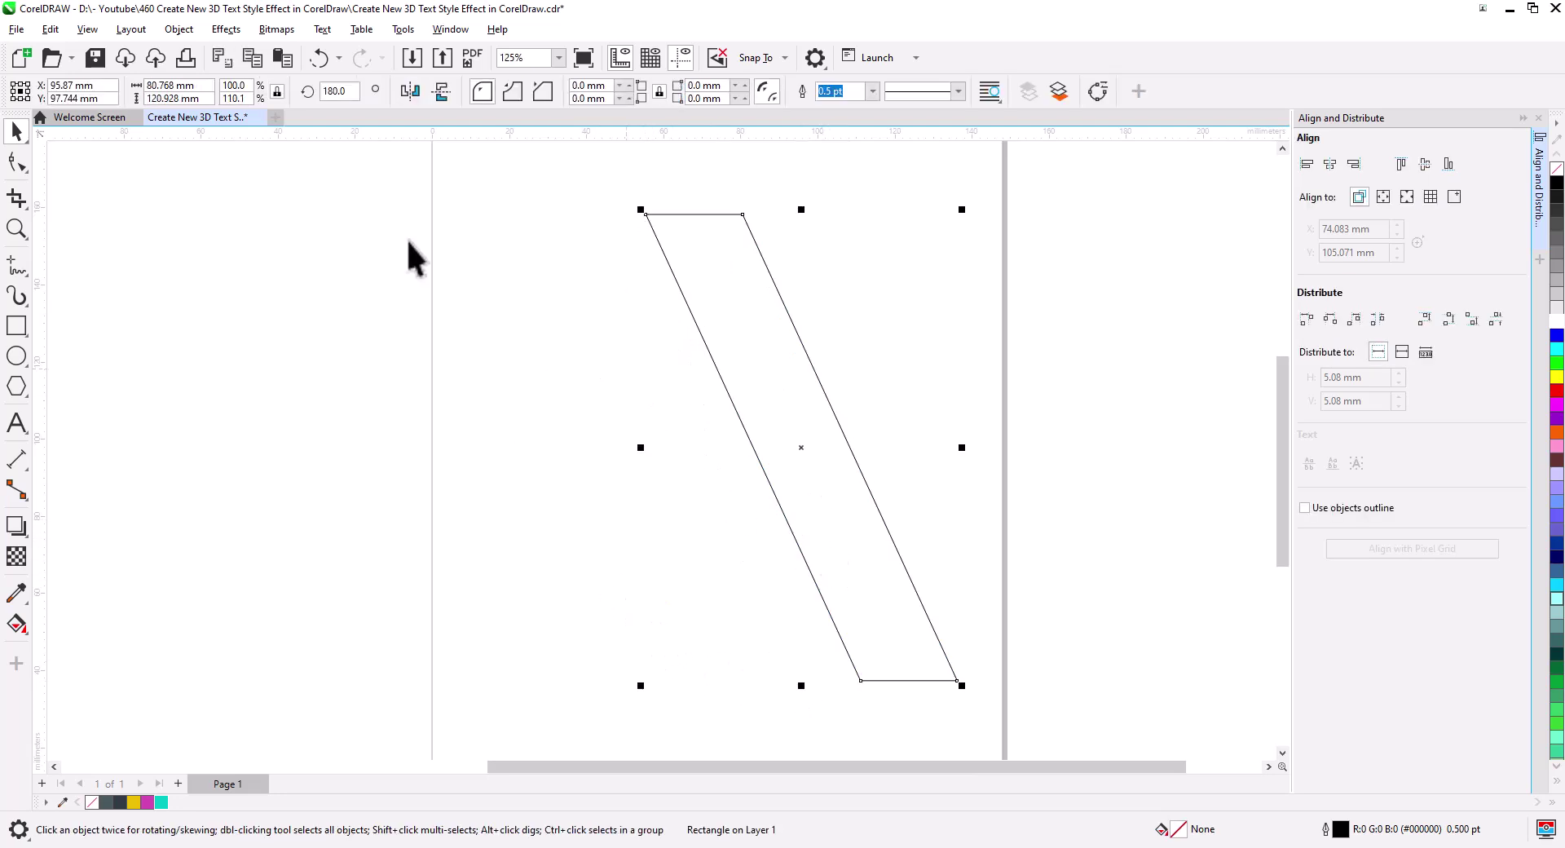
click(252, 57)
click(282, 57)
click(410, 91)
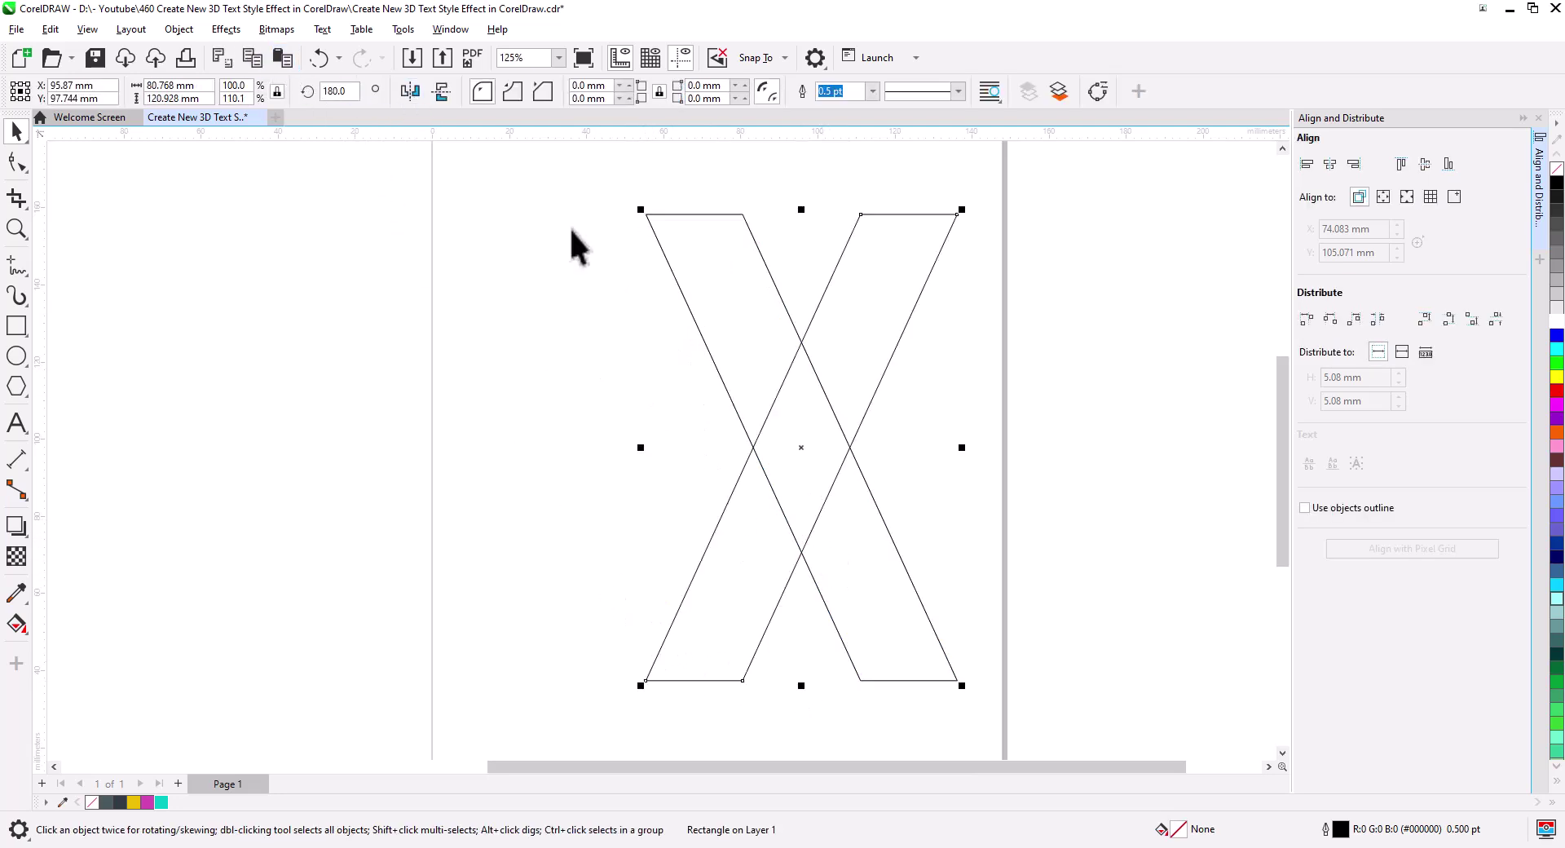
drag(960, 214, 743, 215)
Step: Move both legs together so the letter shape fits within the page width
shift+click(798, 510)
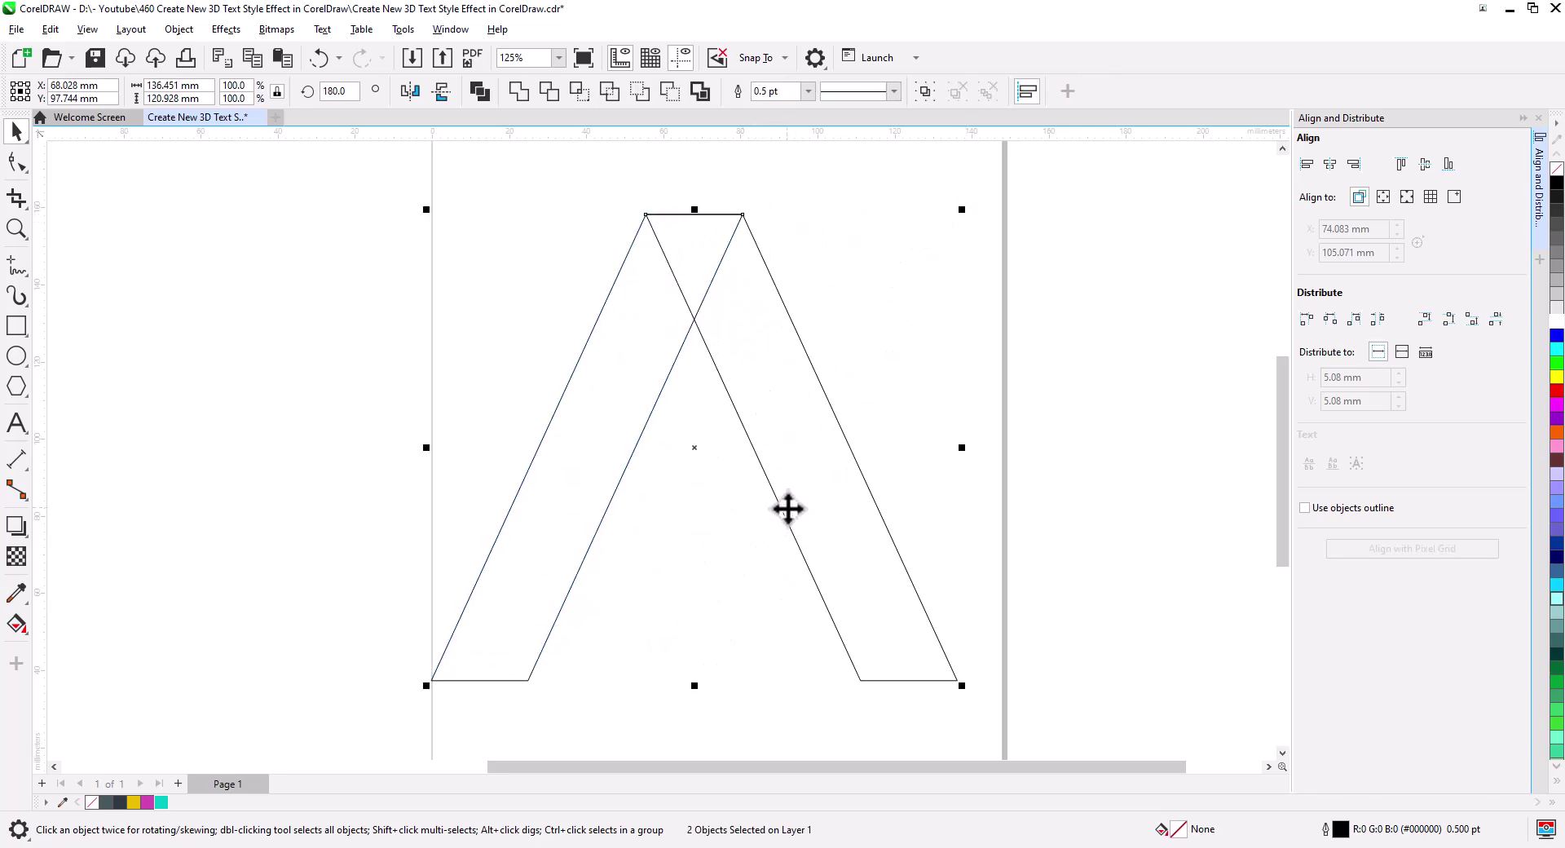
drag(790, 509, 702, 497)
click(782, 517)
Step: Draw a horizontal crossbar rectangle about 65 mm wide and 13 mm high across the gap between the legs
scroll(758, 516, up, 2)
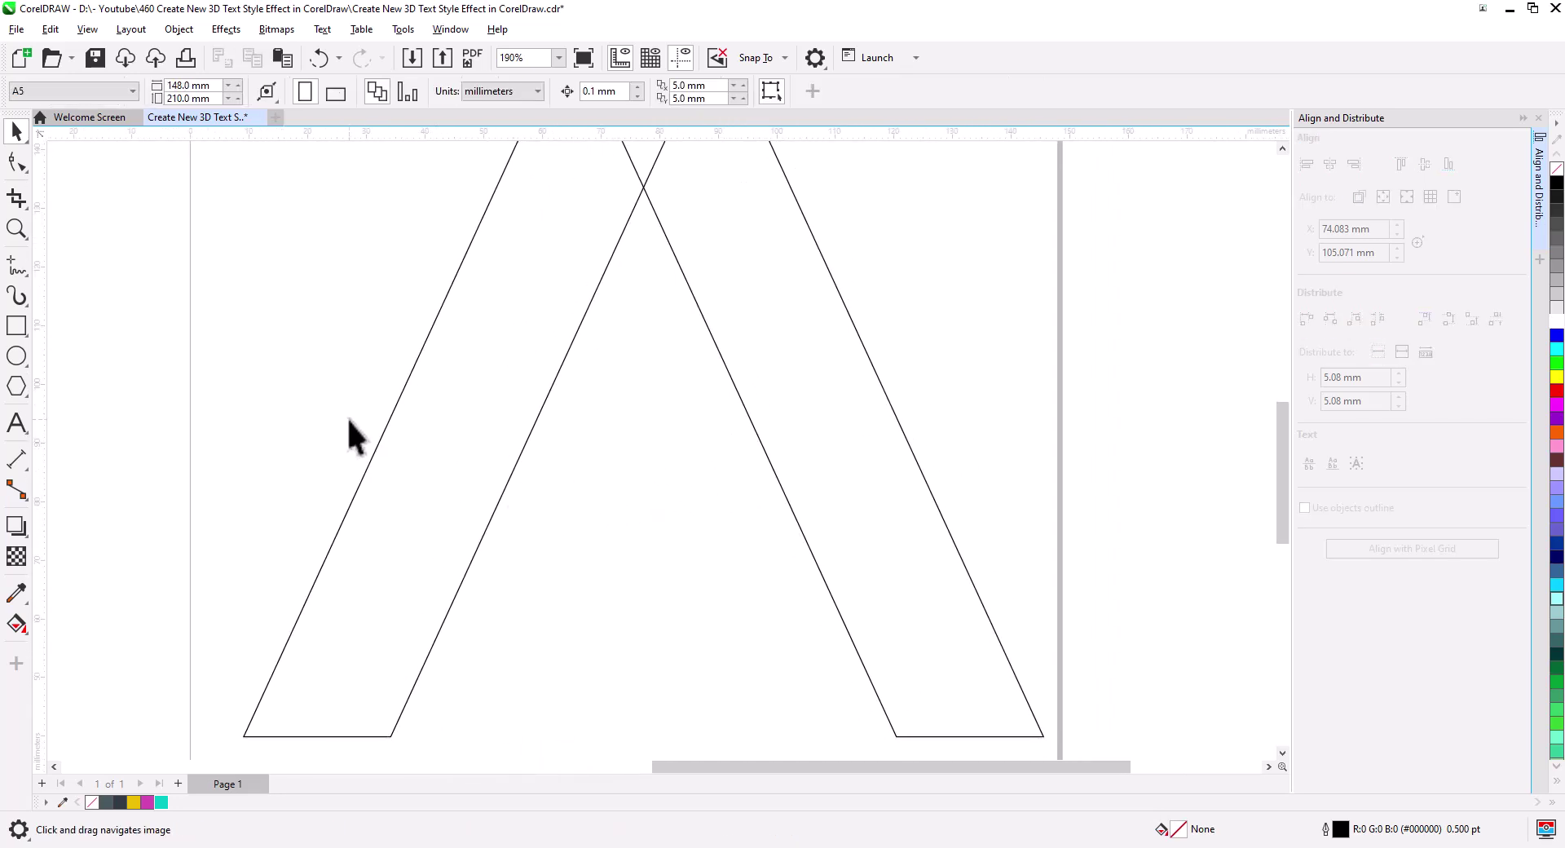
click(17, 326)
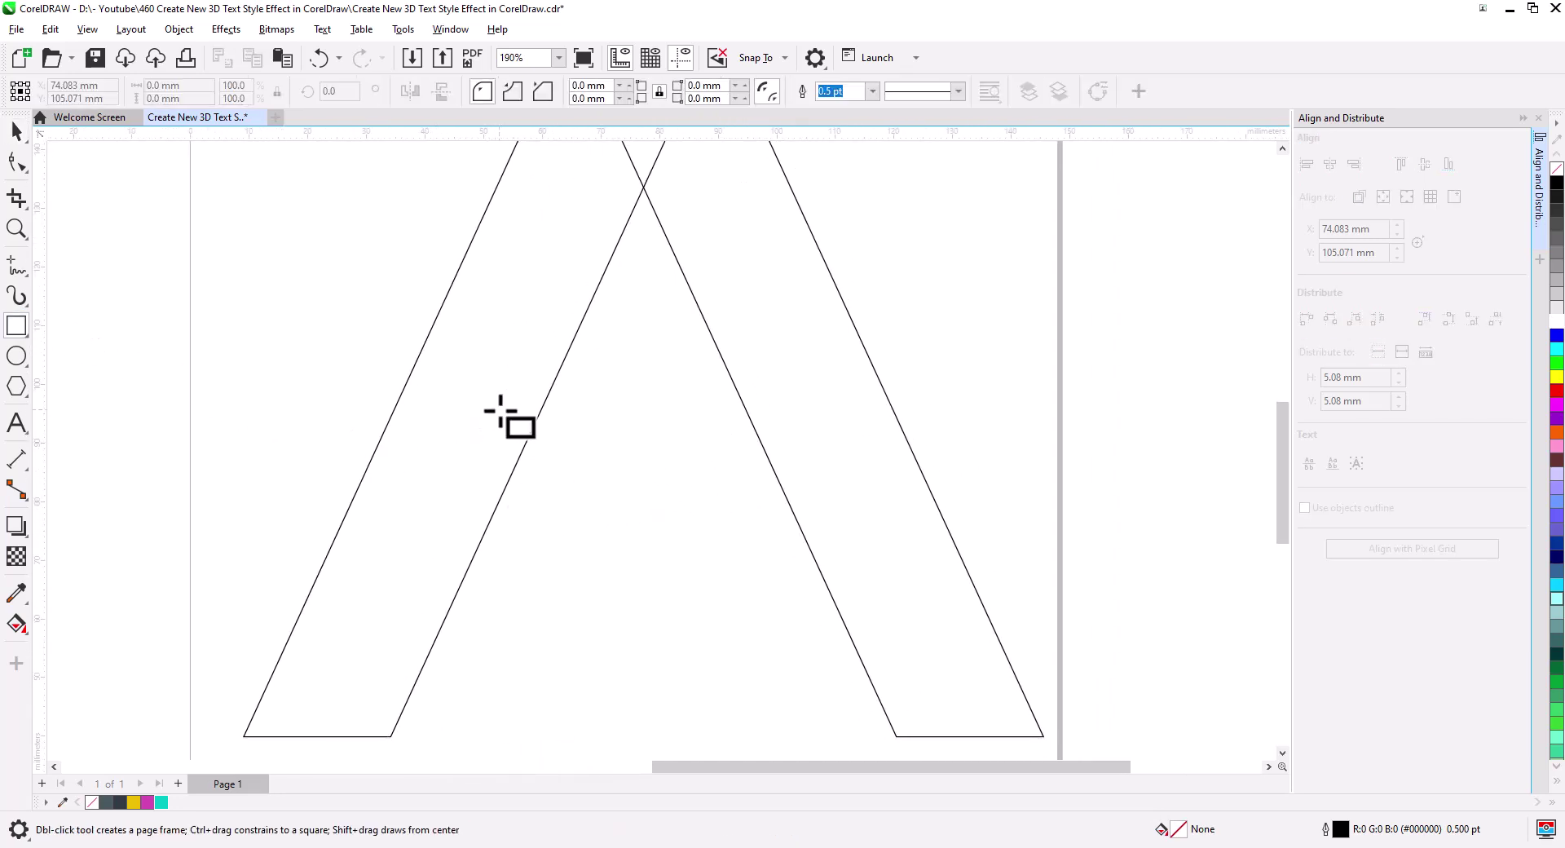
drag(498, 409, 883, 489)
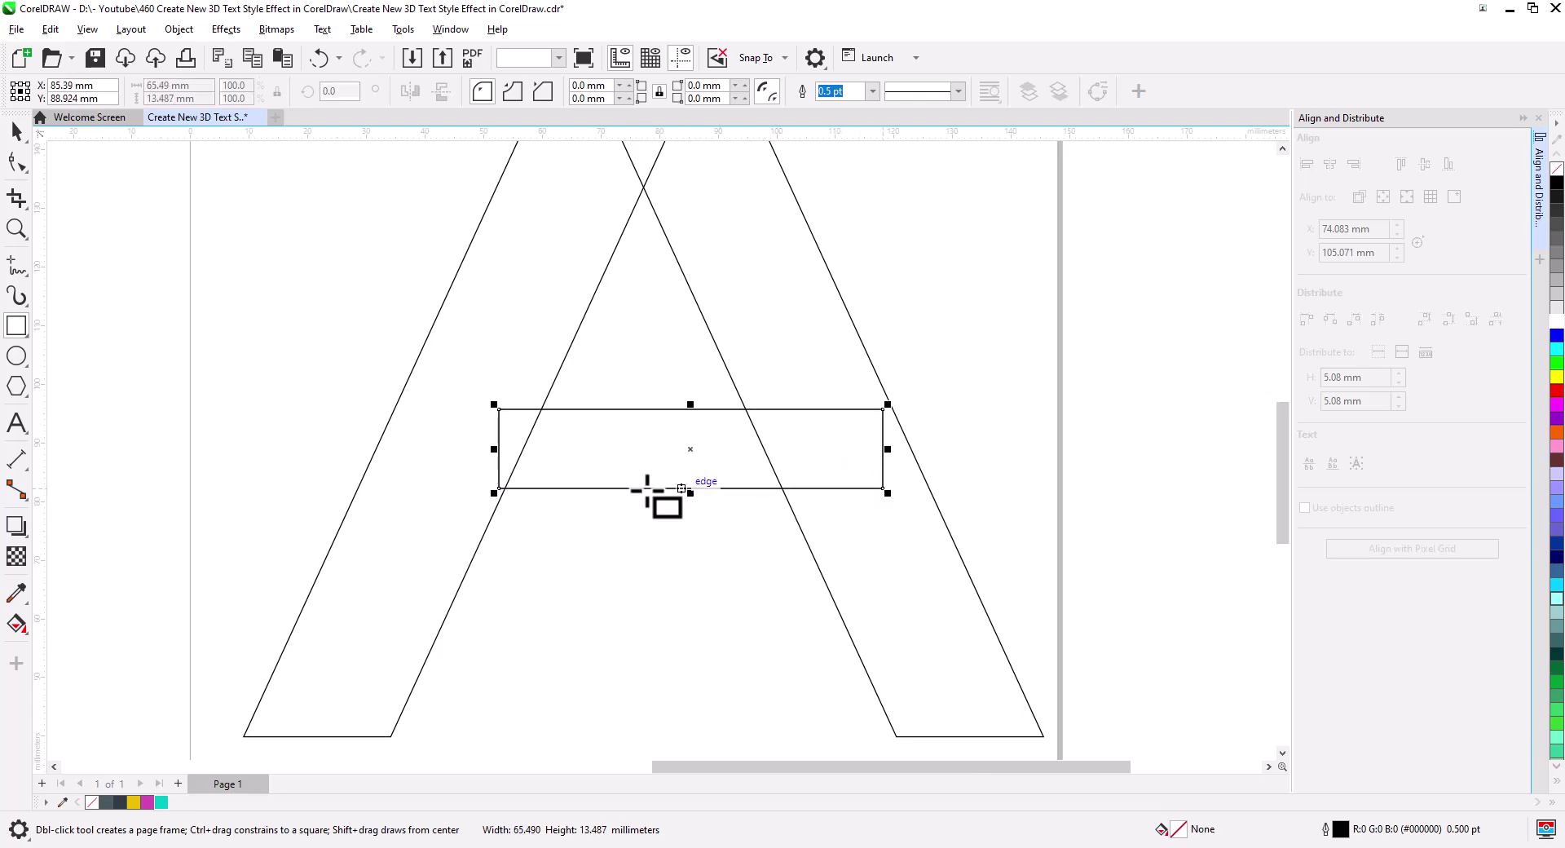
click(16, 131)
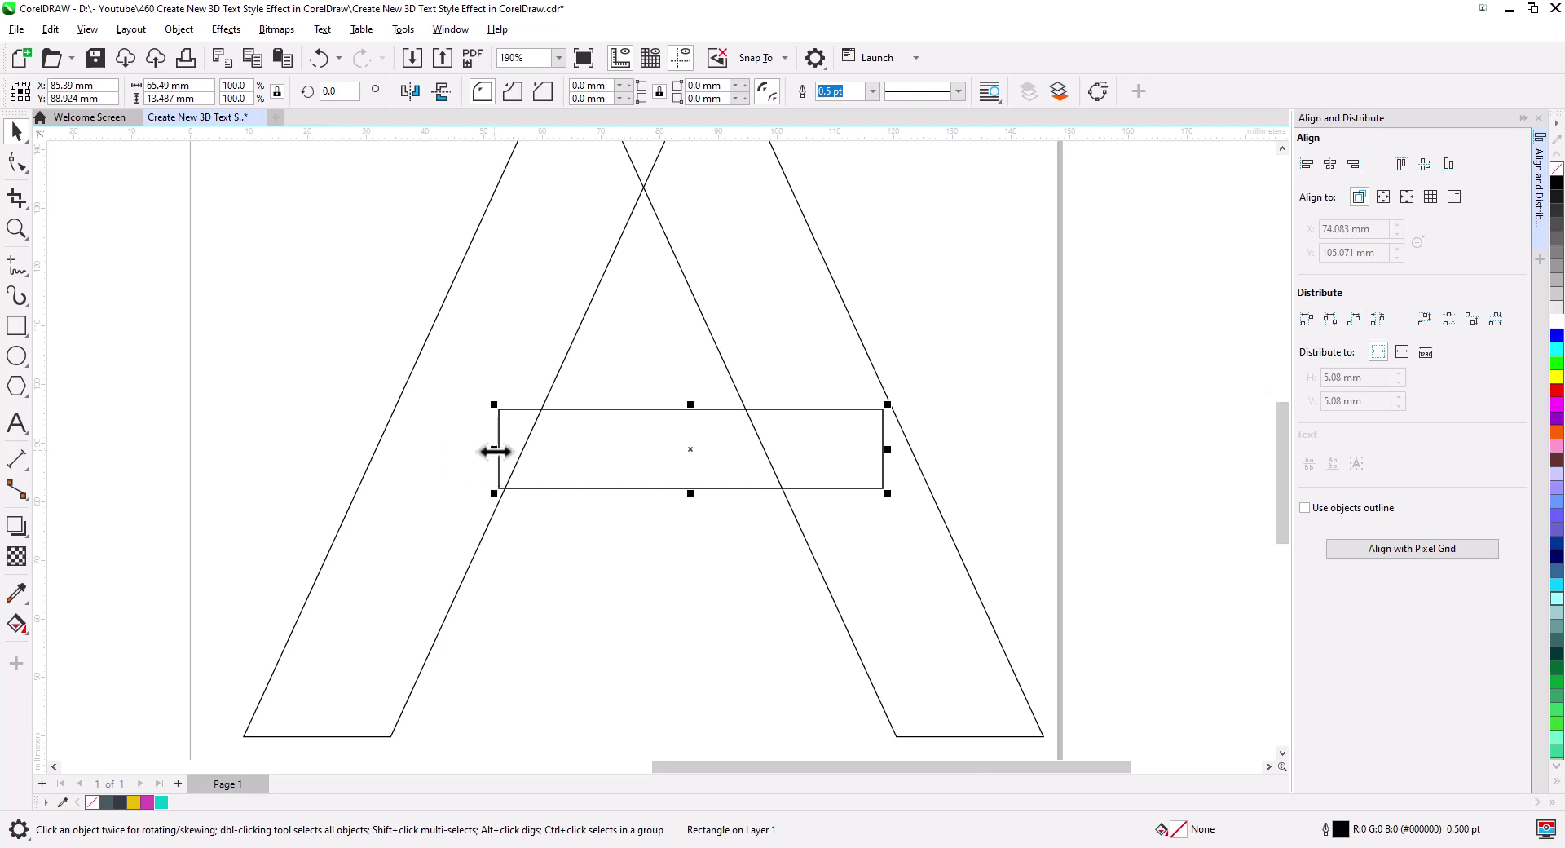
Step: Lower the crossbar rectangle and extend its left end for a width of about 75 mm
drag(493, 449, 480, 451)
click(960, 390)
scroll(799, 448, down, 3)
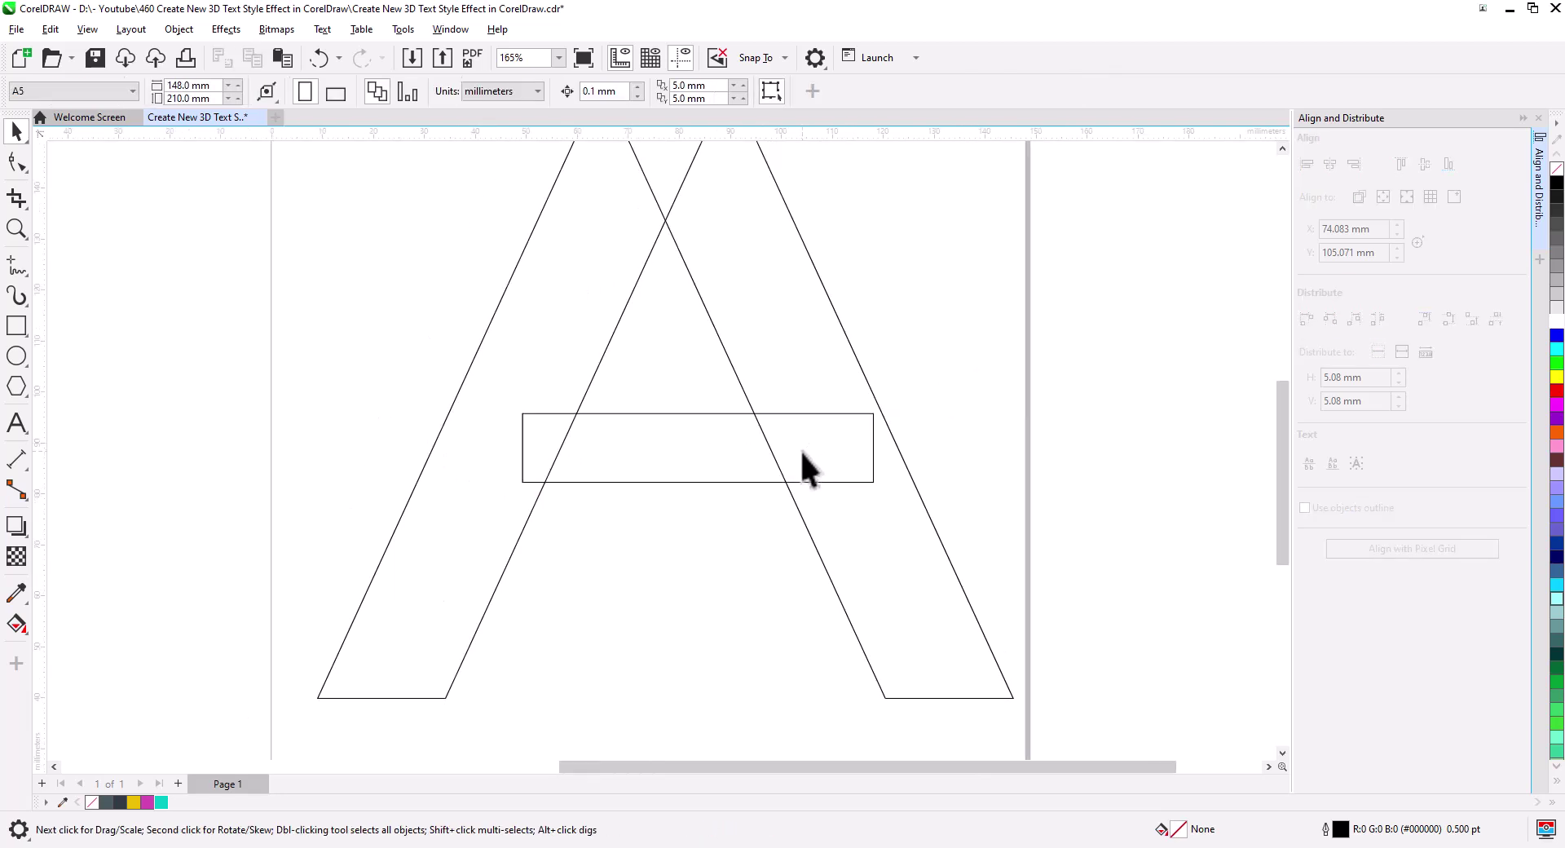
drag(740, 408, 746, 471)
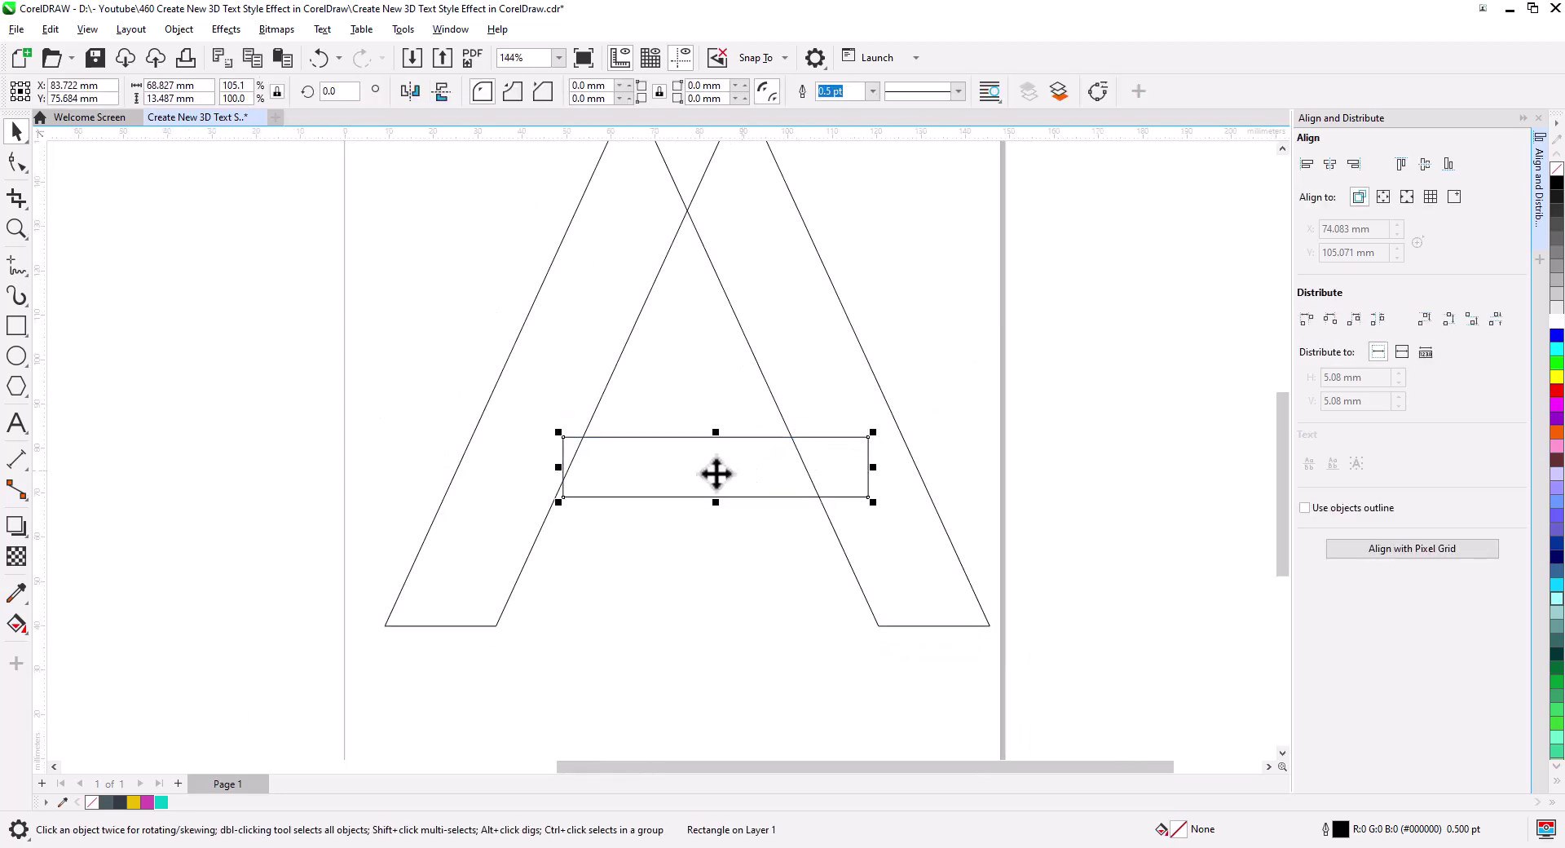
drag(558, 467, 538, 467)
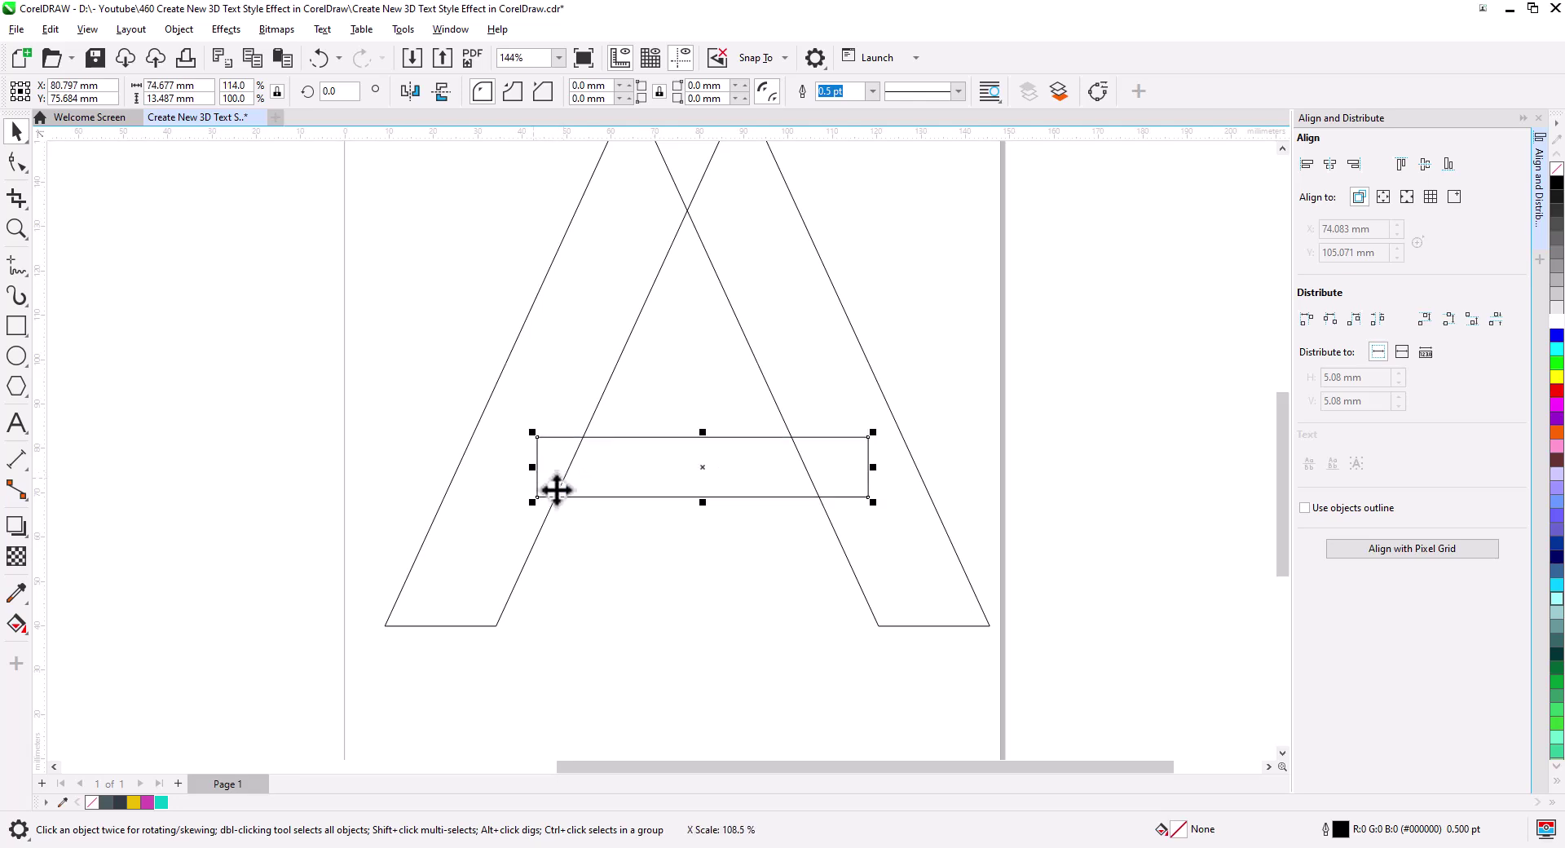
click(701, 595)
Step: Add a one-step inside contour to the left leg
drag(696, 576, 631, 580)
scroll(626, 604, down, 1)
click(421, 576)
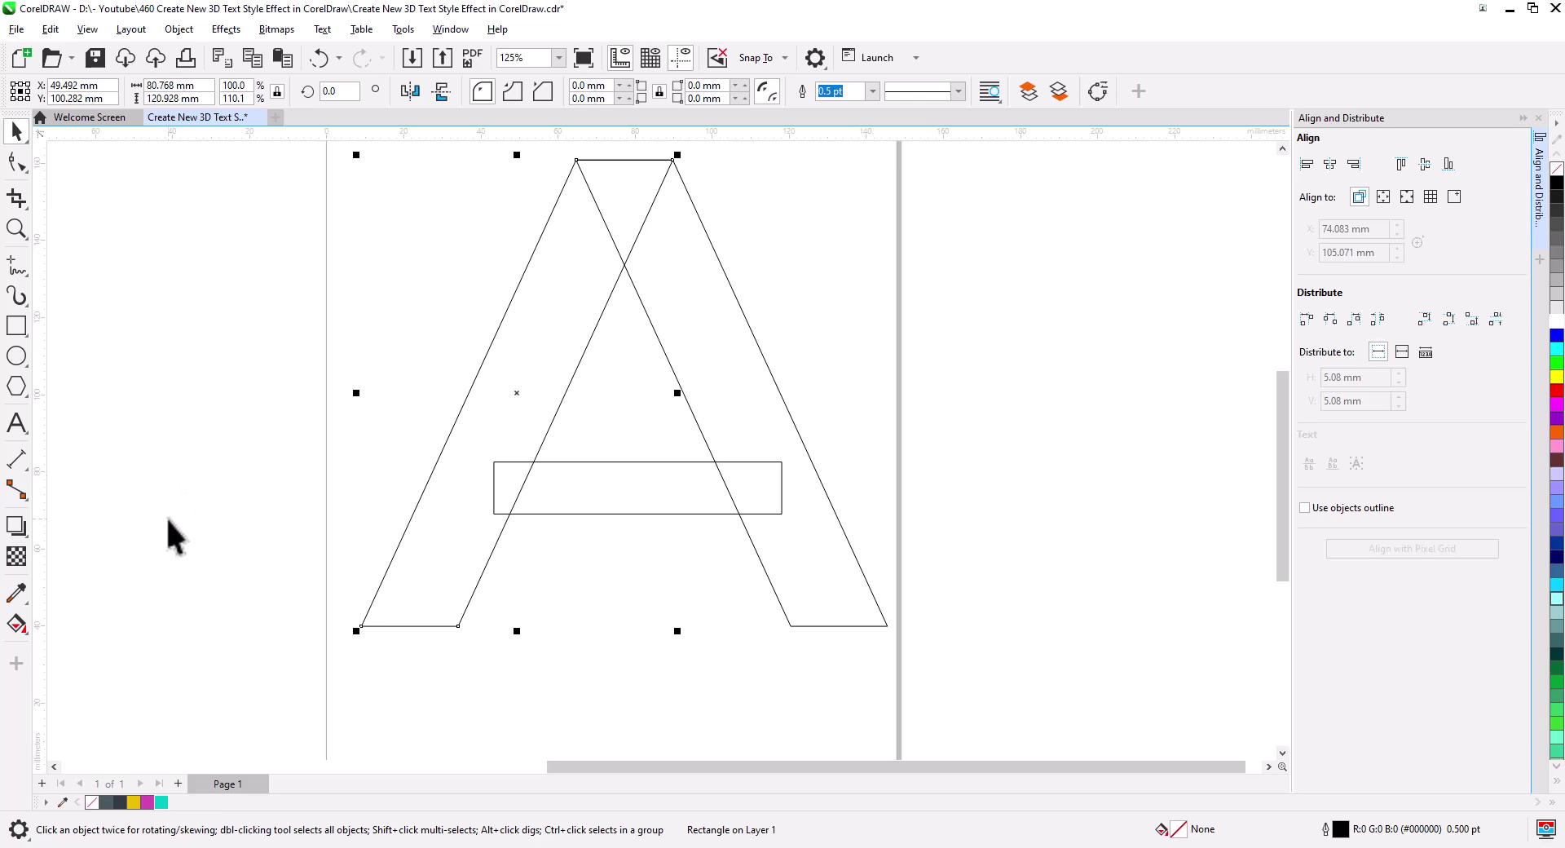
click(17, 528)
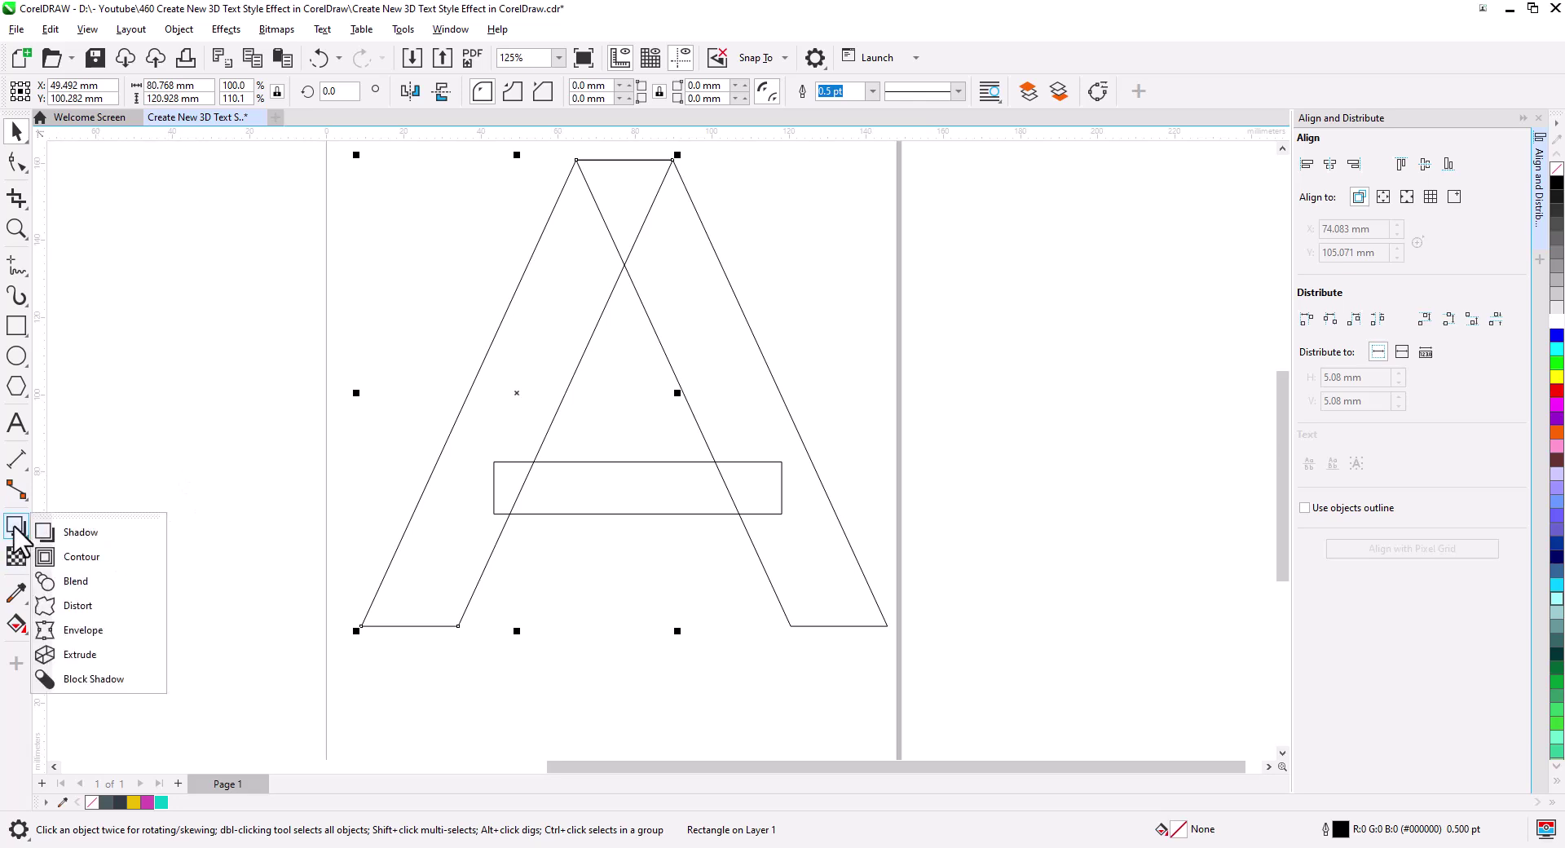
click(87, 553)
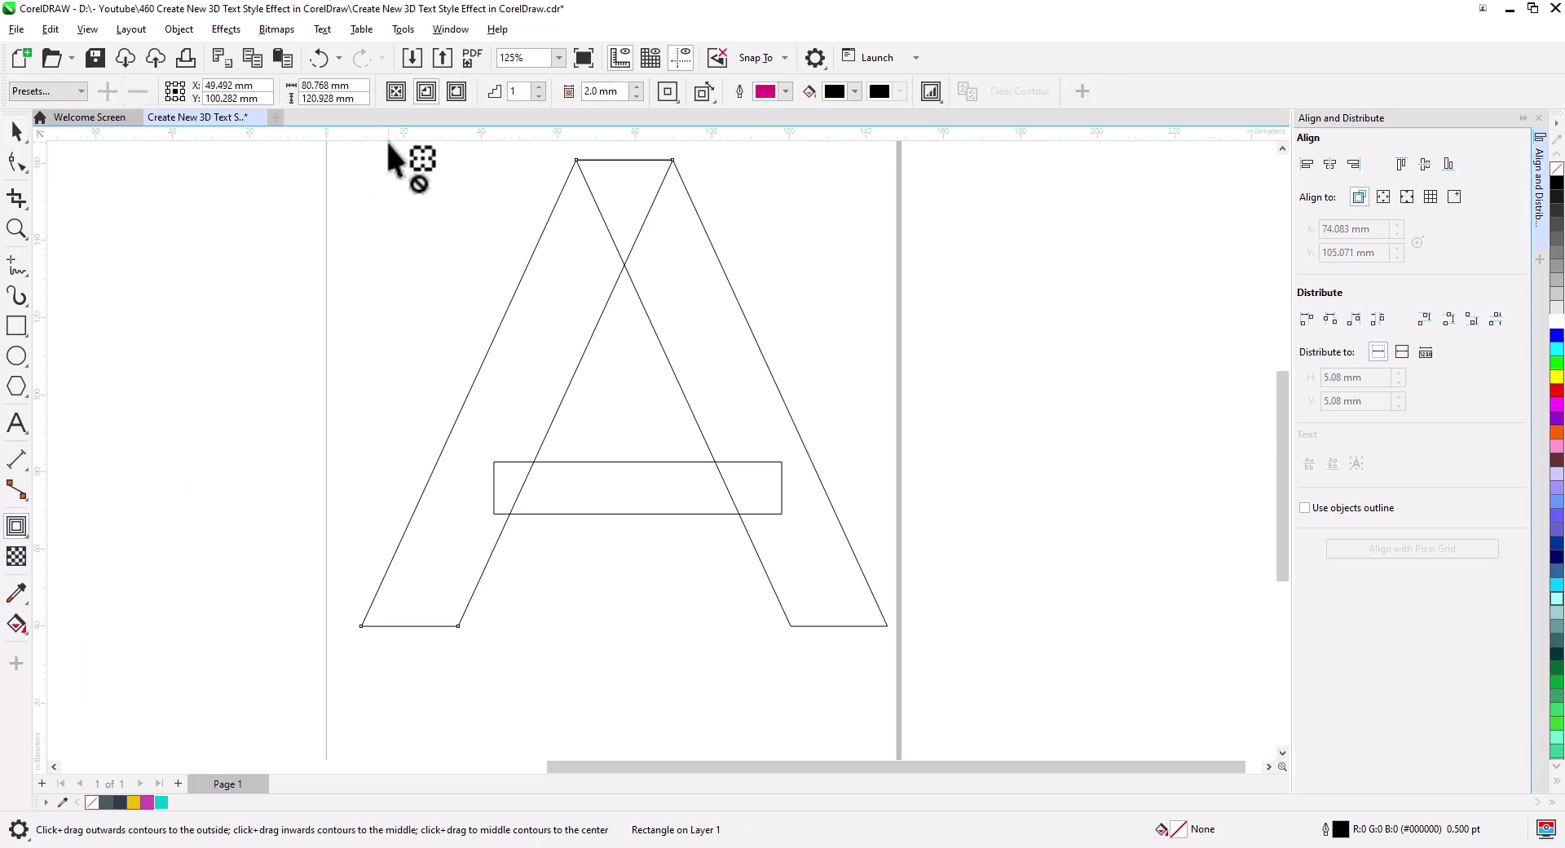
click(427, 90)
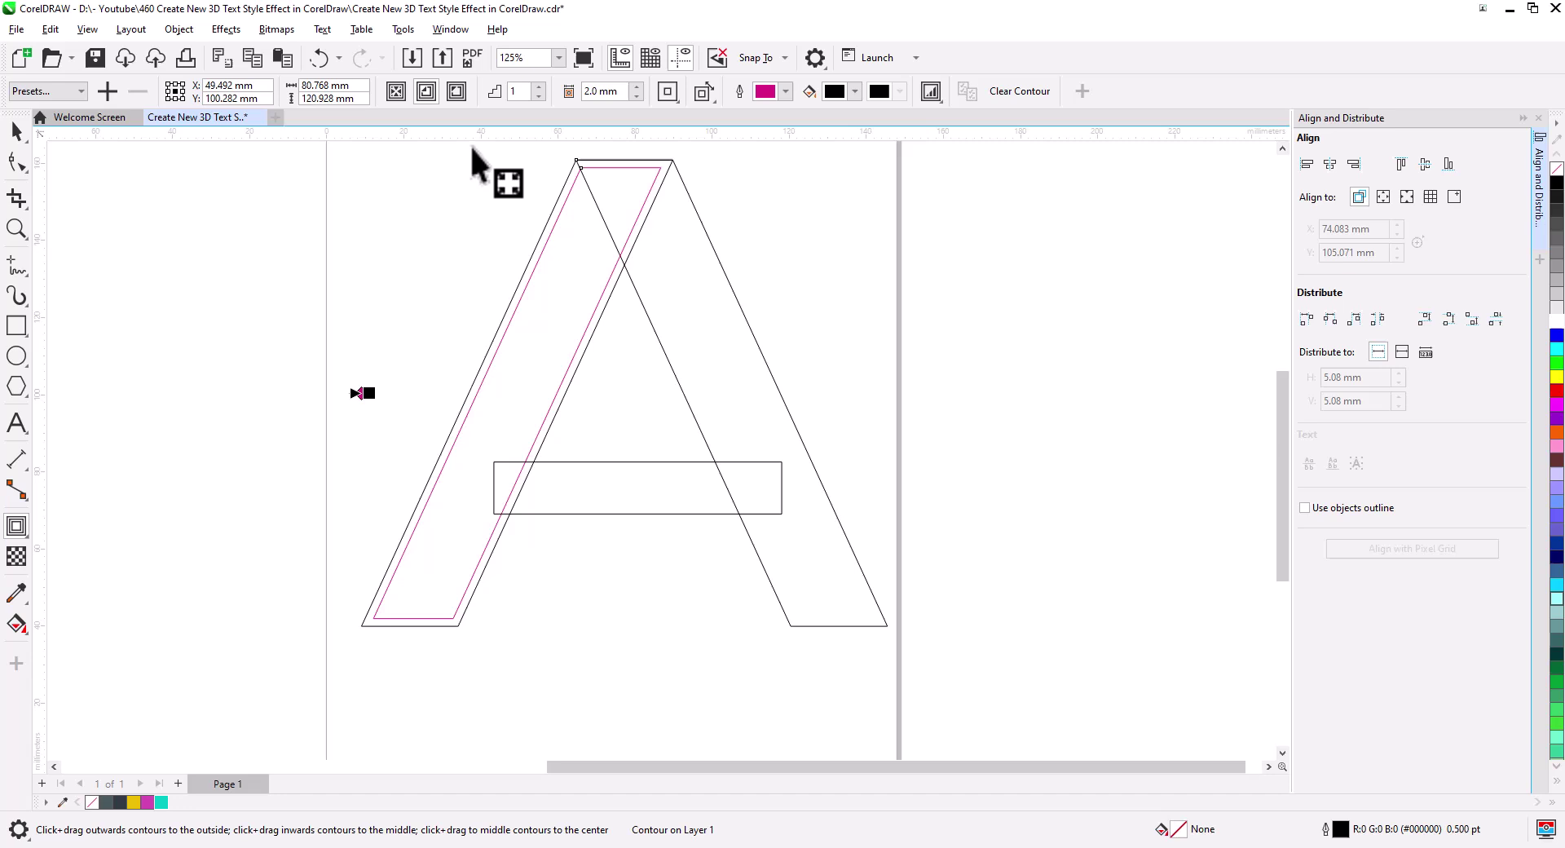
Step: Set the offset of the left leg's contour to 5.0 mm
click(637, 88)
click(638, 87)
click(637, 87)
click(637, 87)
click(637, 88)
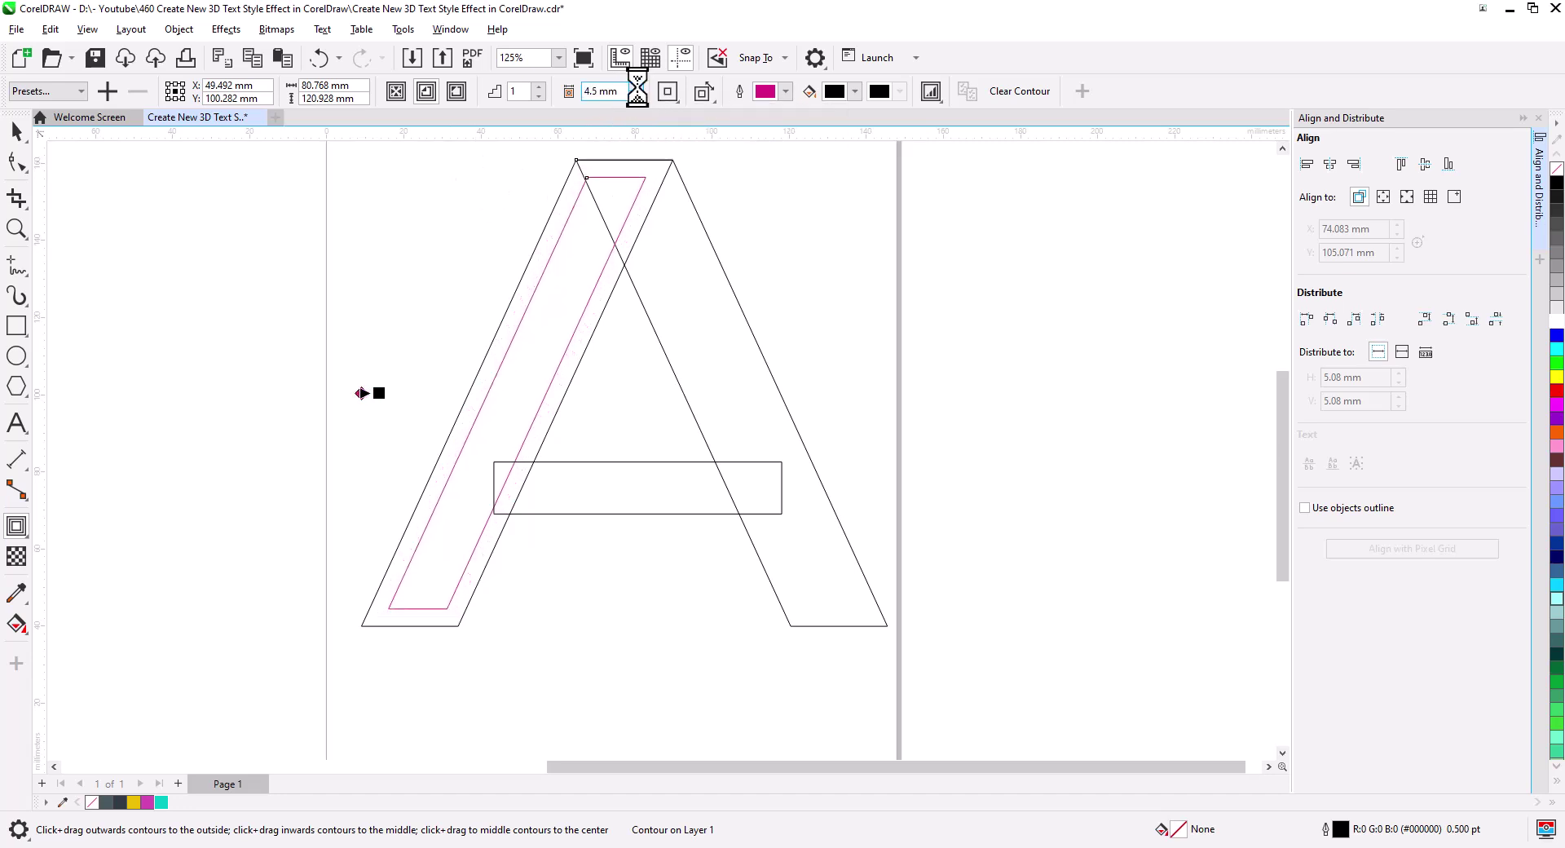
click(636, 86)
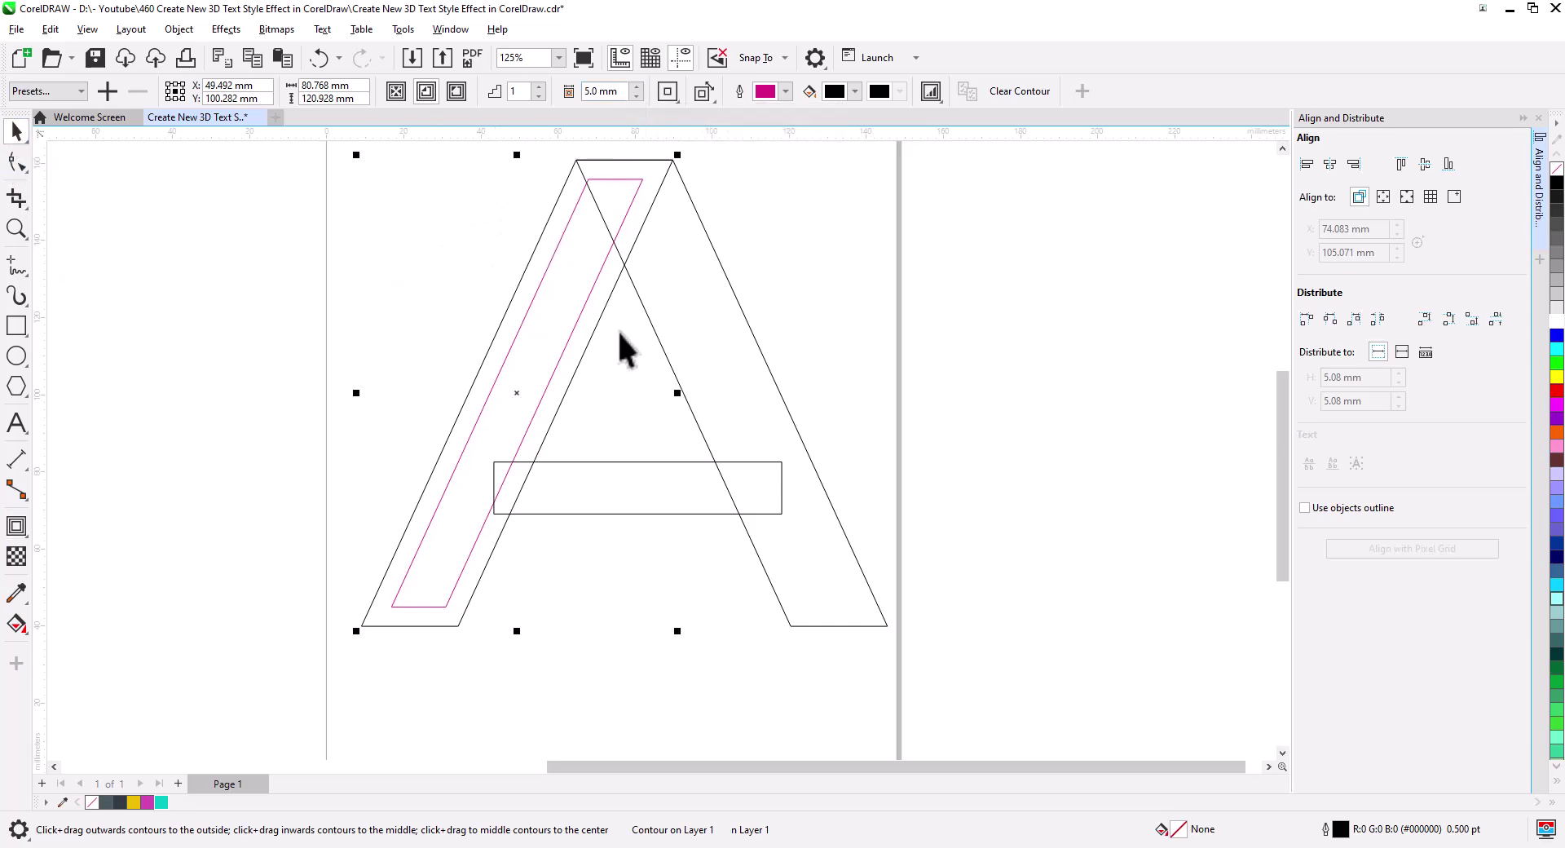
Step: Add inside contours to the right leg with a 5.0 mm offset and to the crossbar with a 4.5 mm offset
key(space)
click(662, 321)
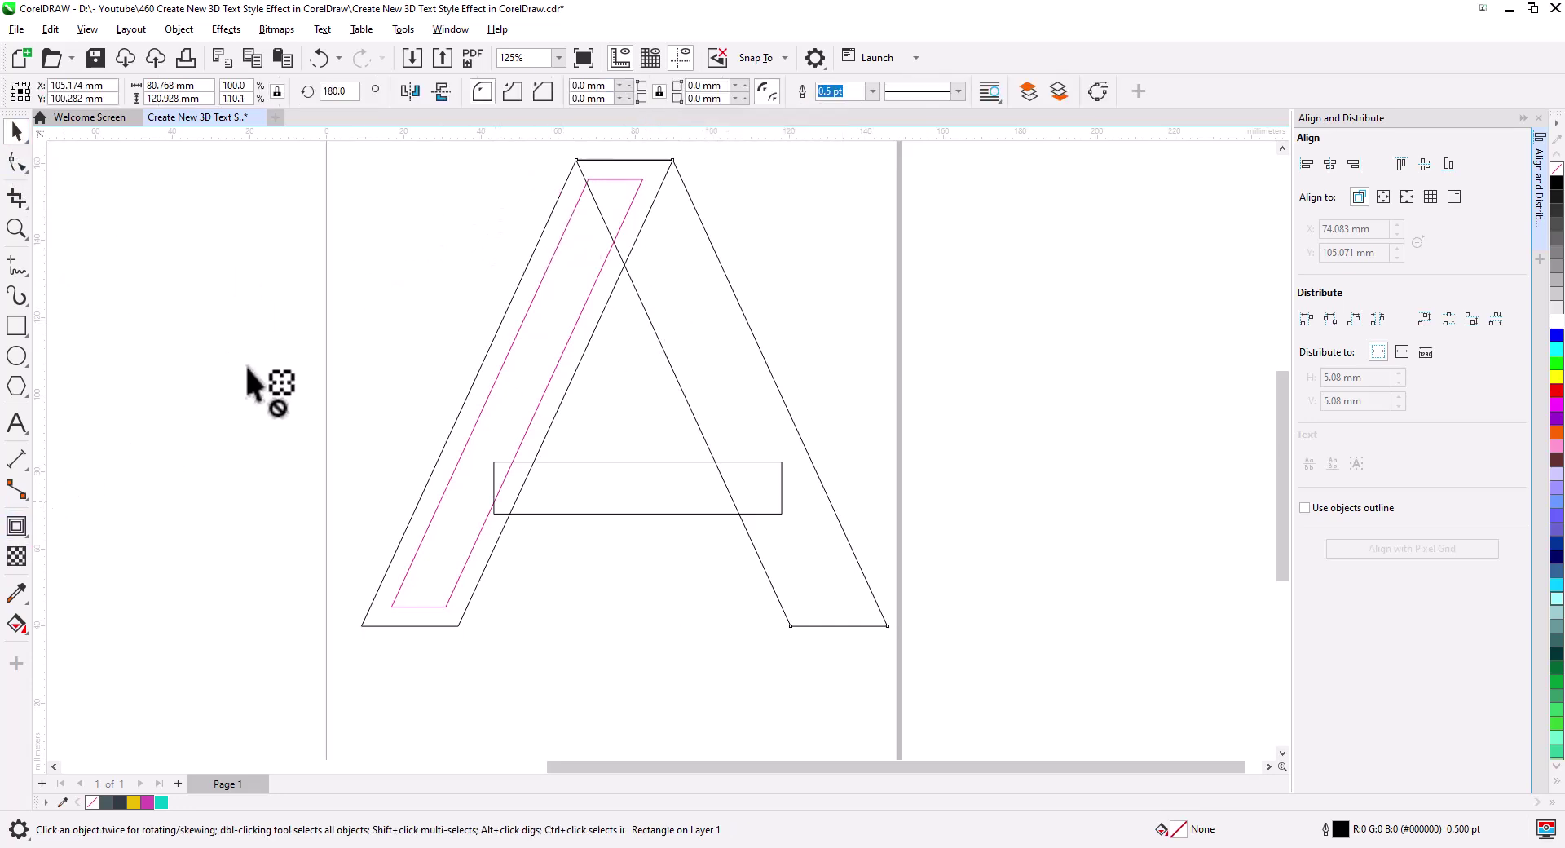
key(space)
click(423, 90)
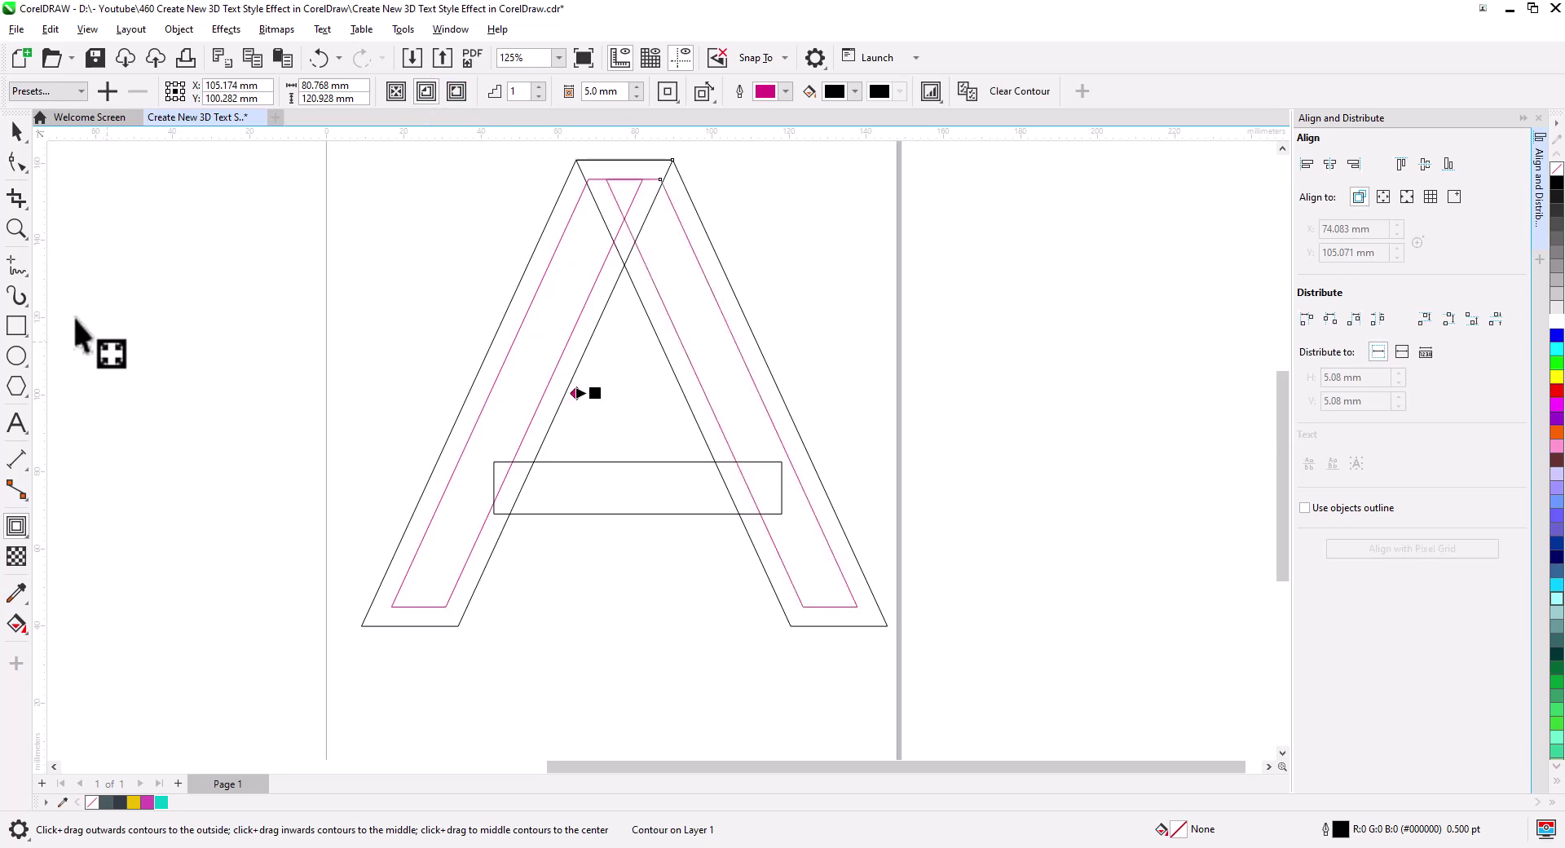
click(616, 503)
click(425, 90)
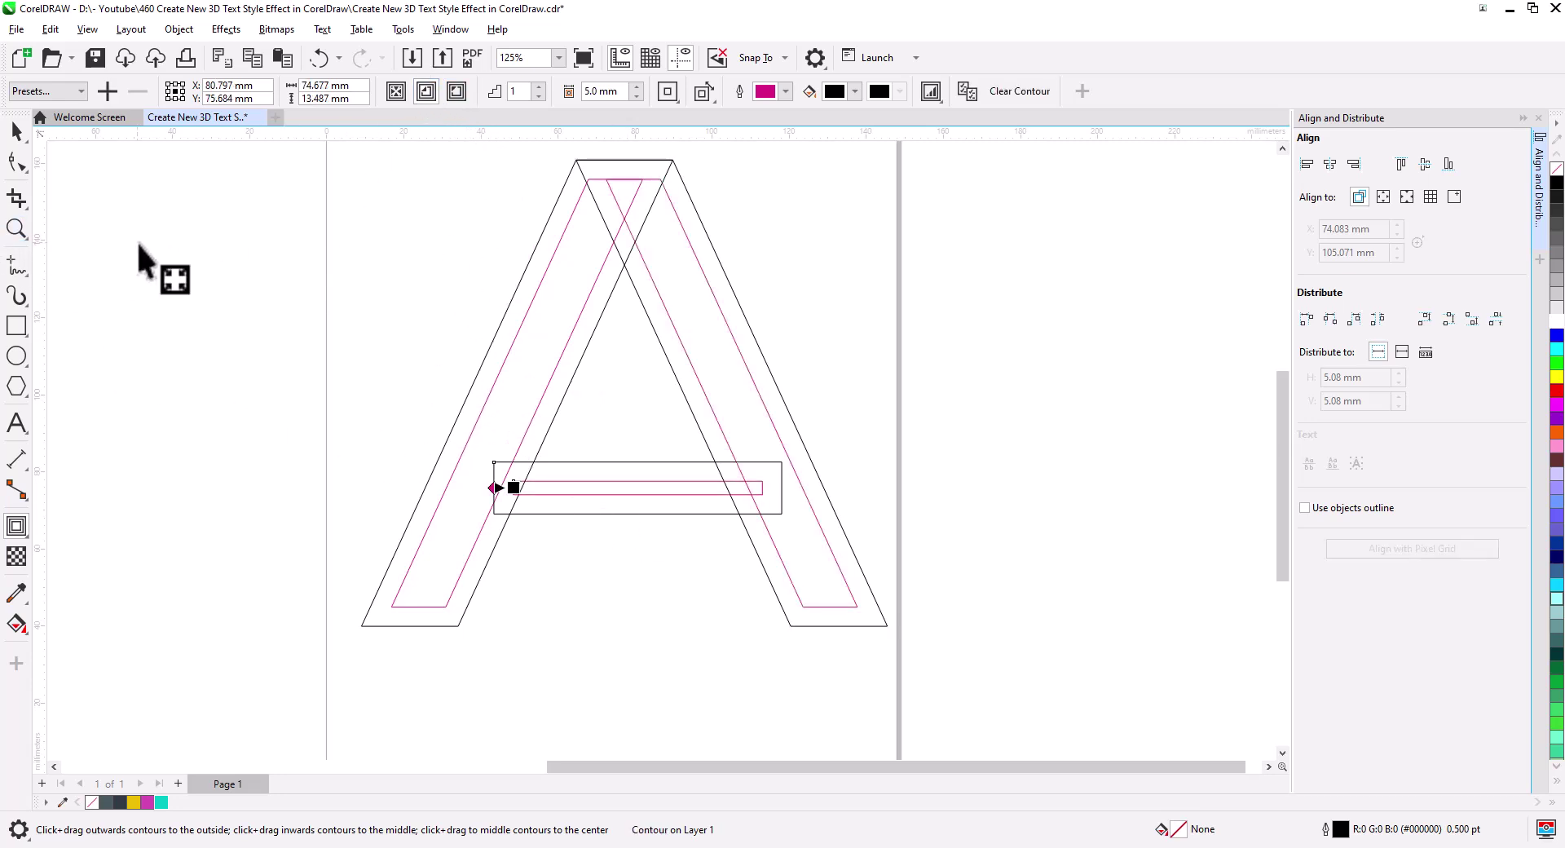
Step: Raise the crossbar's top edge for a height of about 19 mm and extend its right end for a width of about 93 mm
key(space)
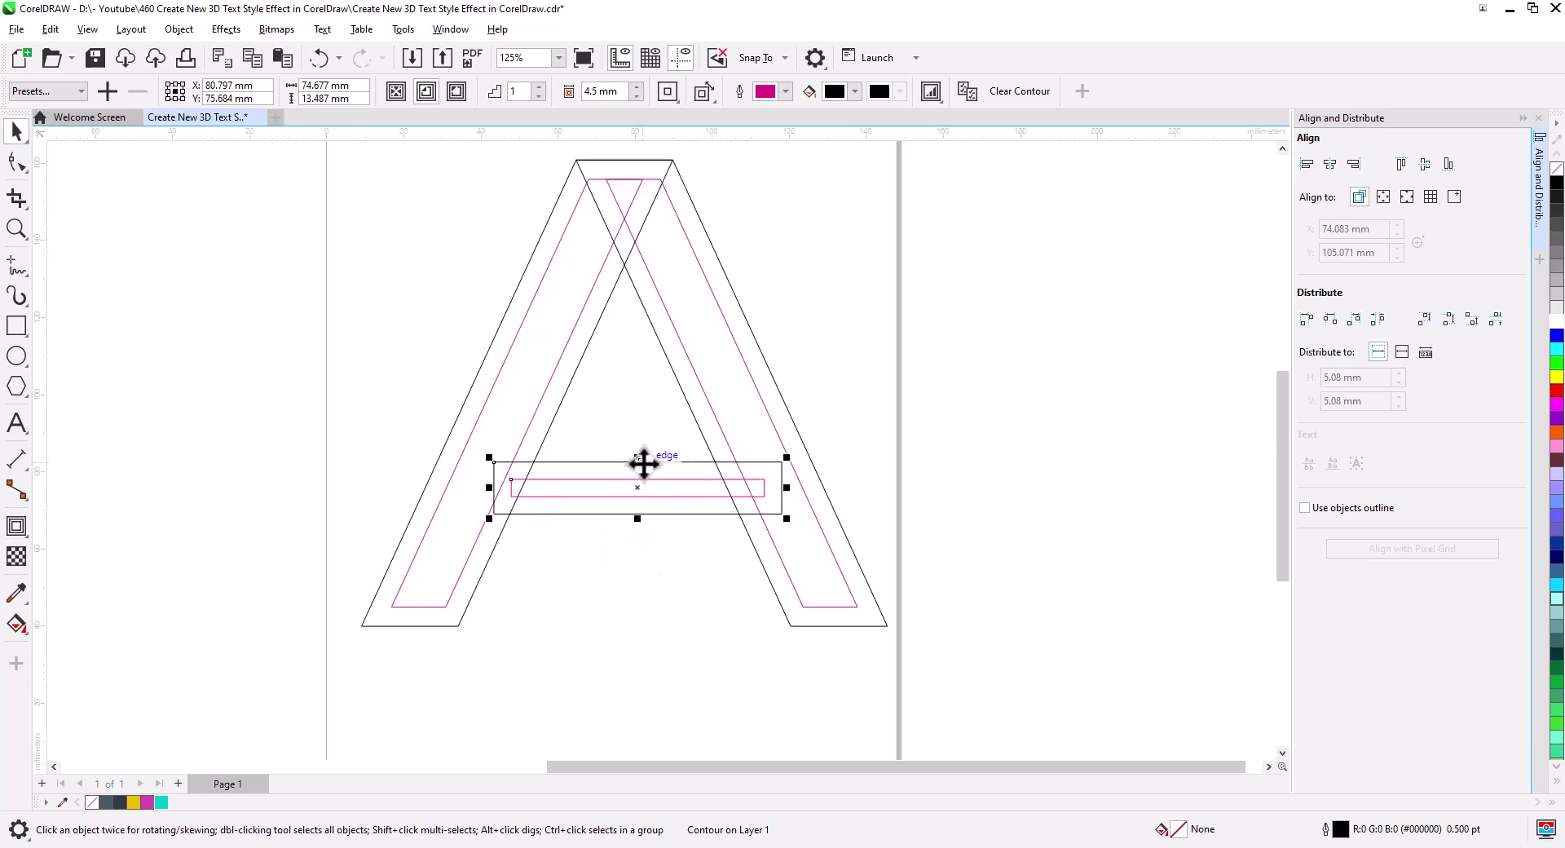
drag(638, 458, 640, 435)
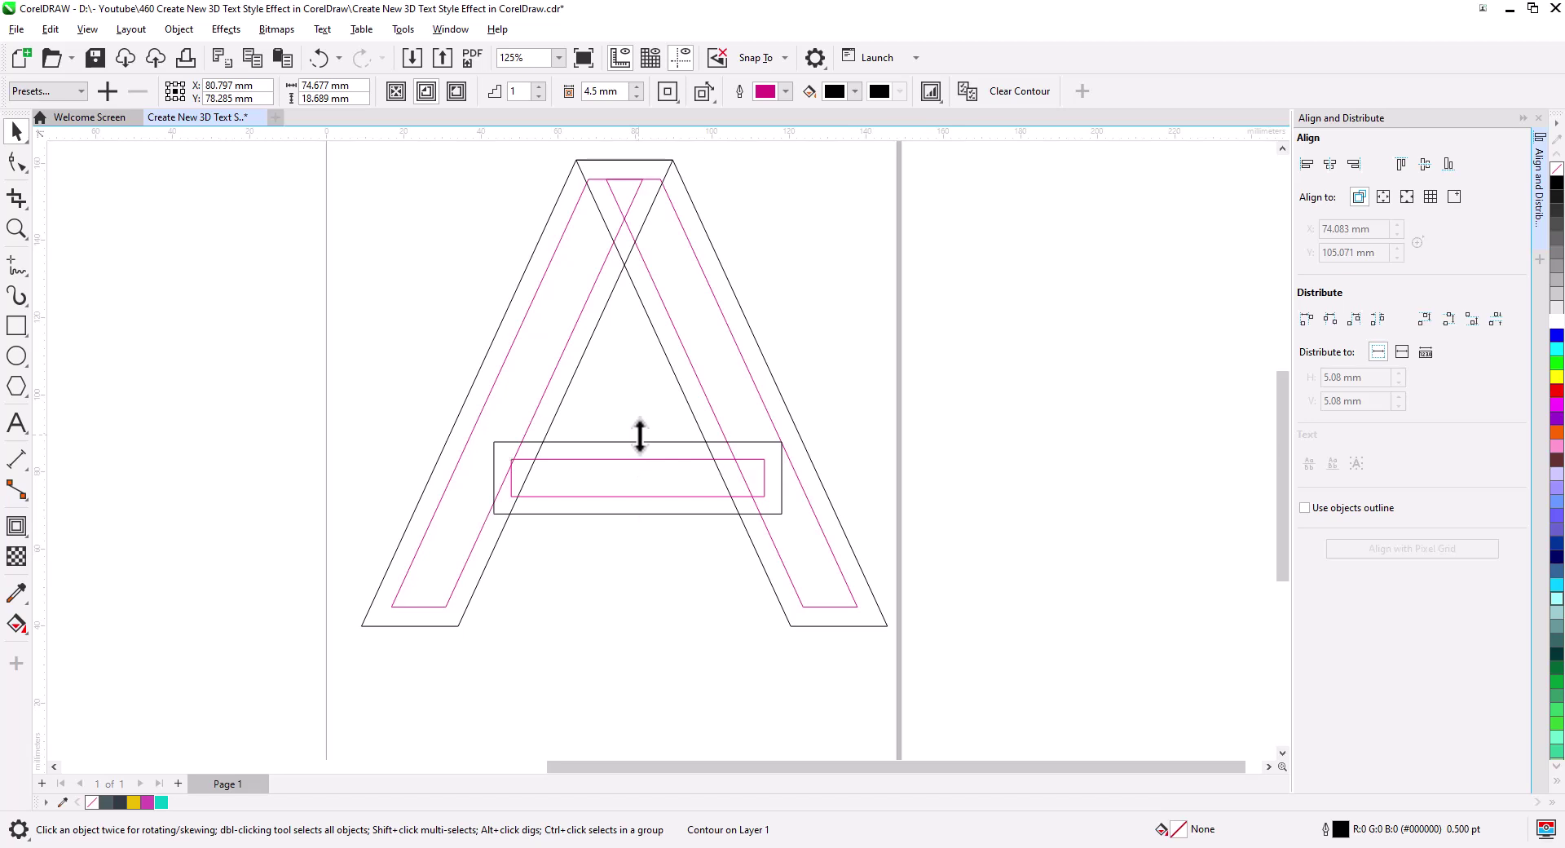
click(782, 484)
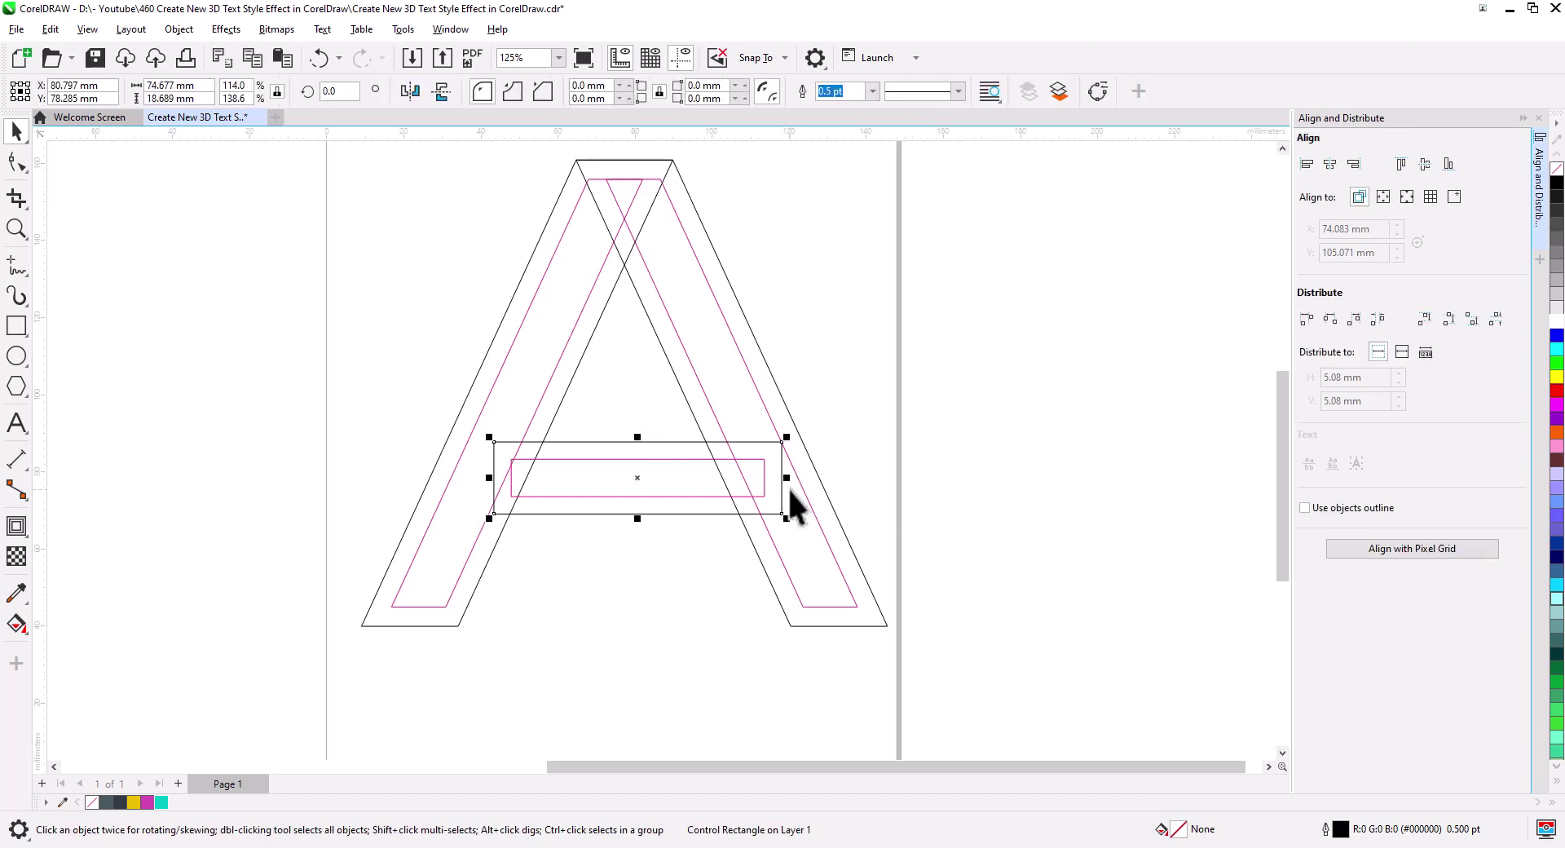
drag(786, 481, 965, 568)
Step: Break the crossbar's contour apart from its rectangle
scroll(865, 495, up, 3)
scroll(463, 581, up, 1)
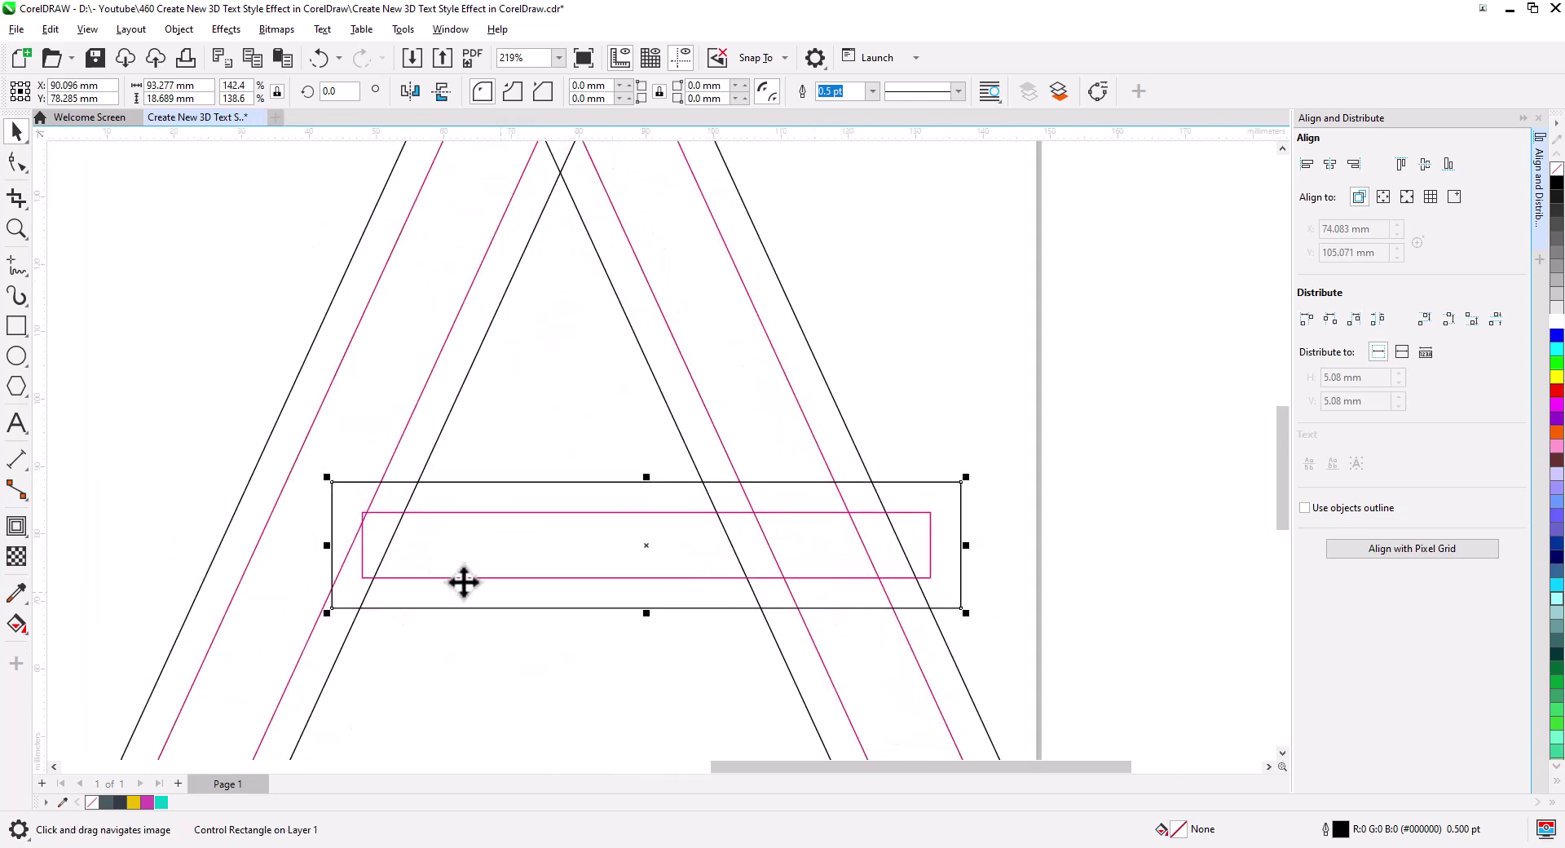
right_click(453, 577)
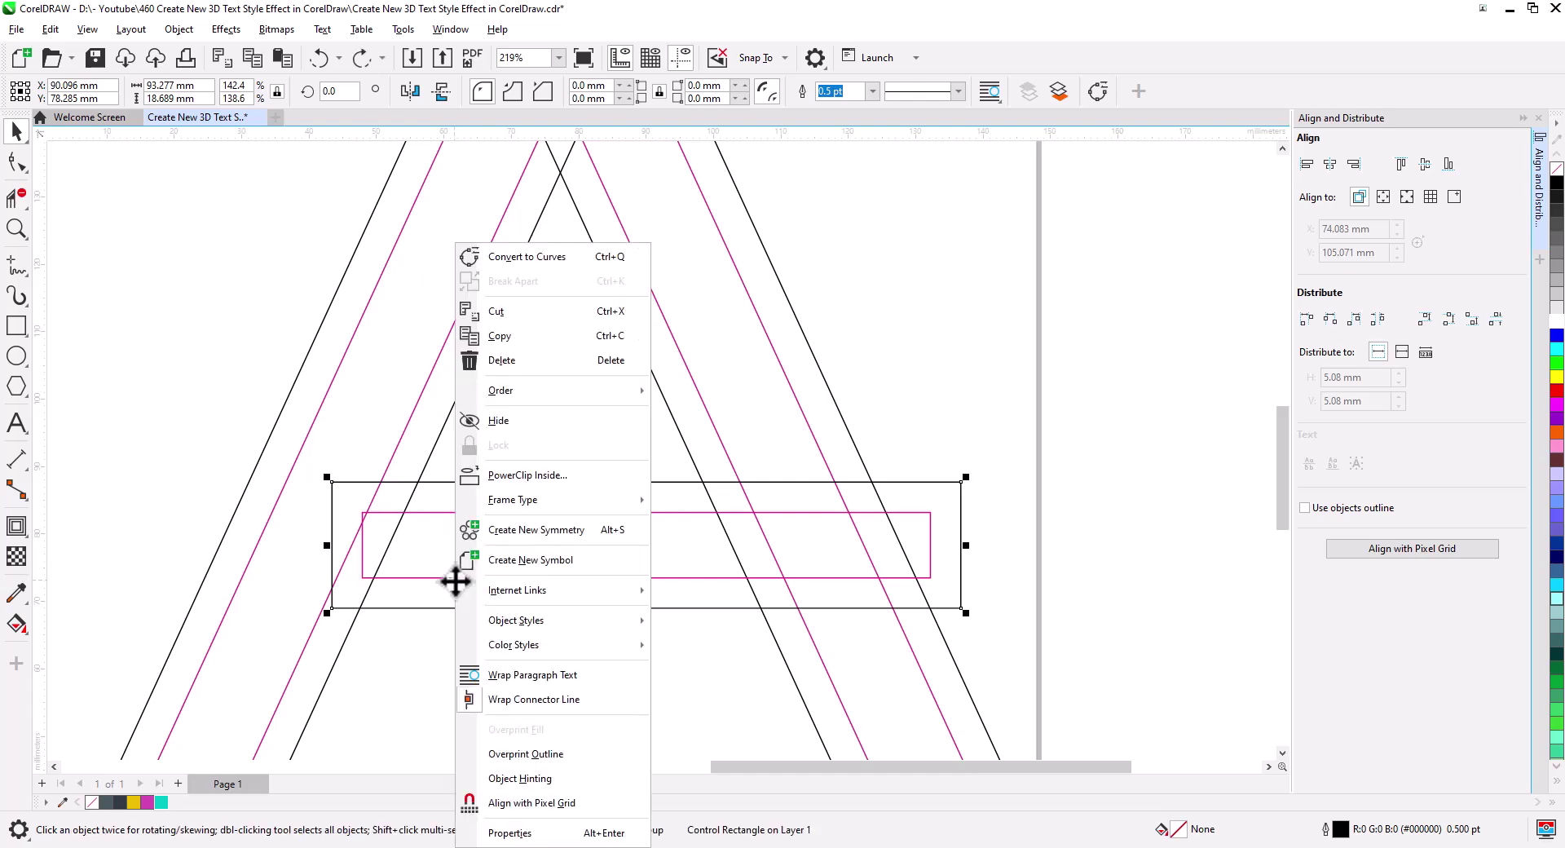
click(1008, 263)
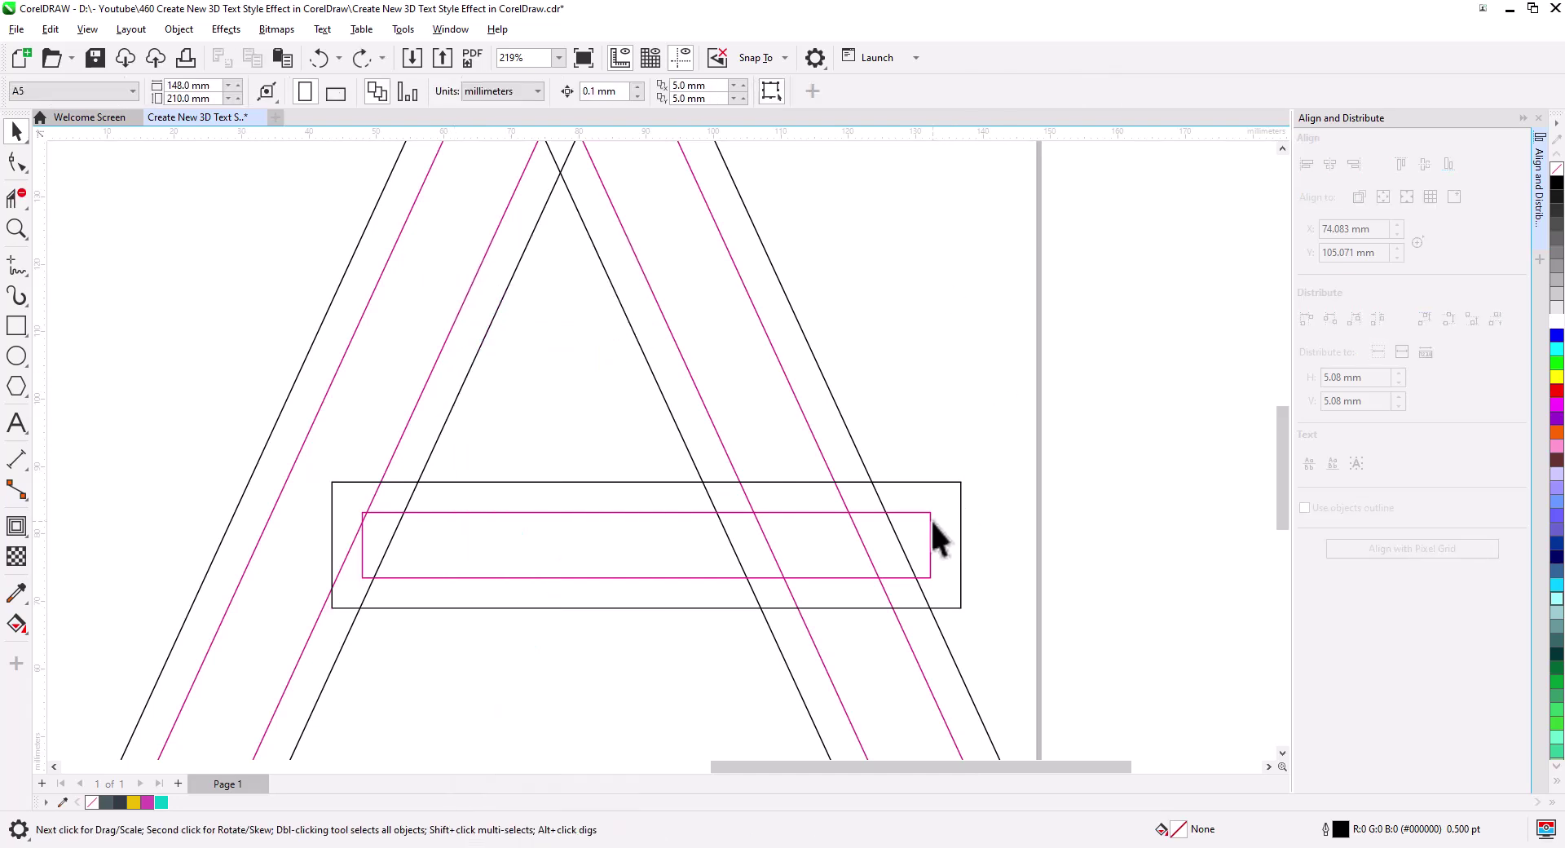
click(930, 534)
right_click(931, 534)
click(971, 548)
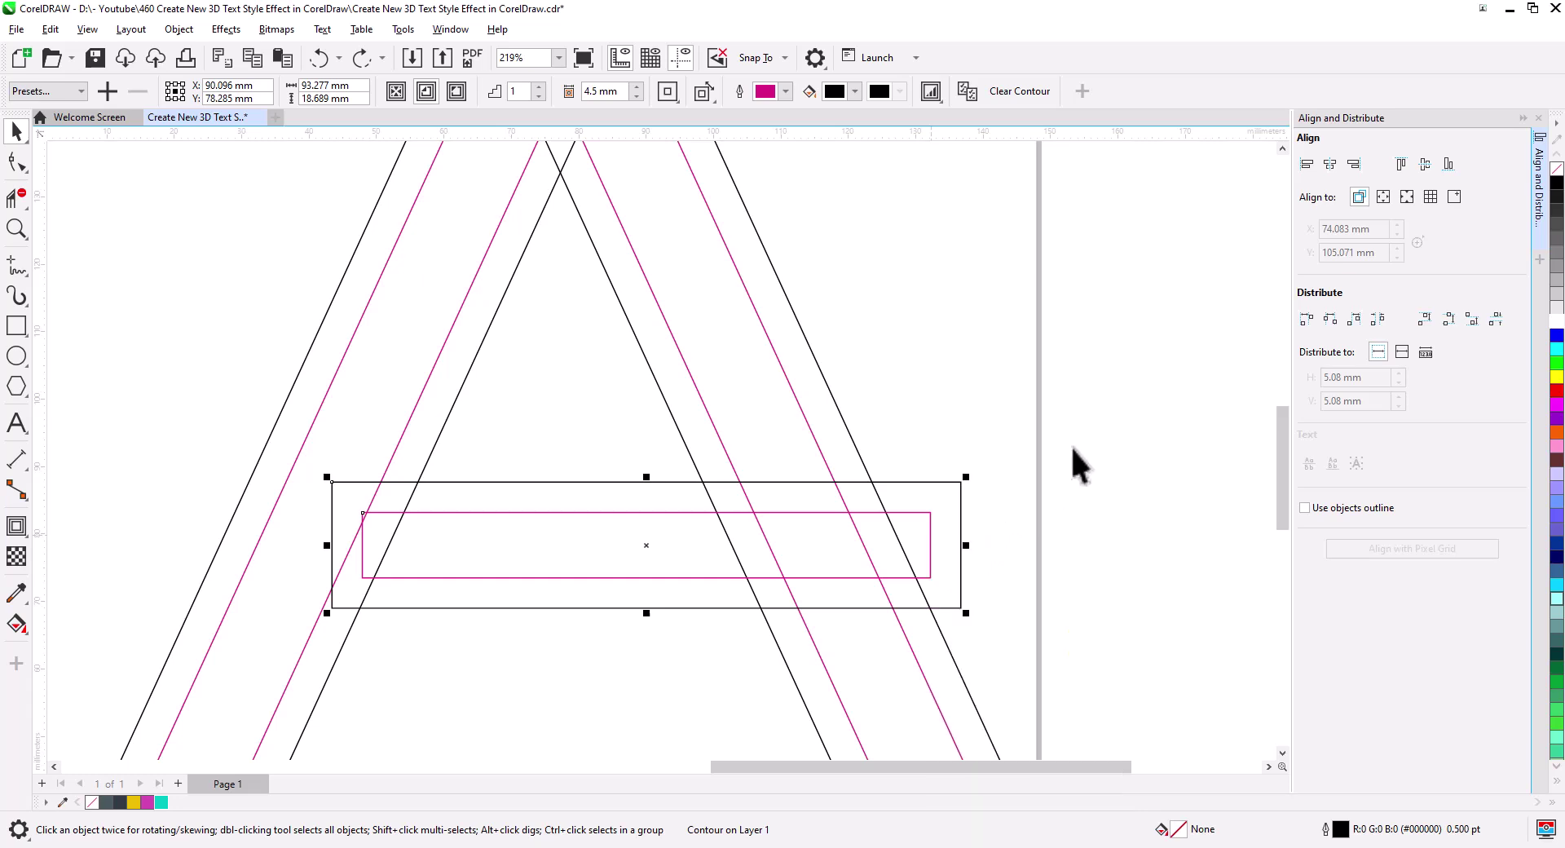
Step: Break the contours of the right and left legs apart
click(803, 417)
click(803, 418)
right_click(807, 418)
click(838, 451)
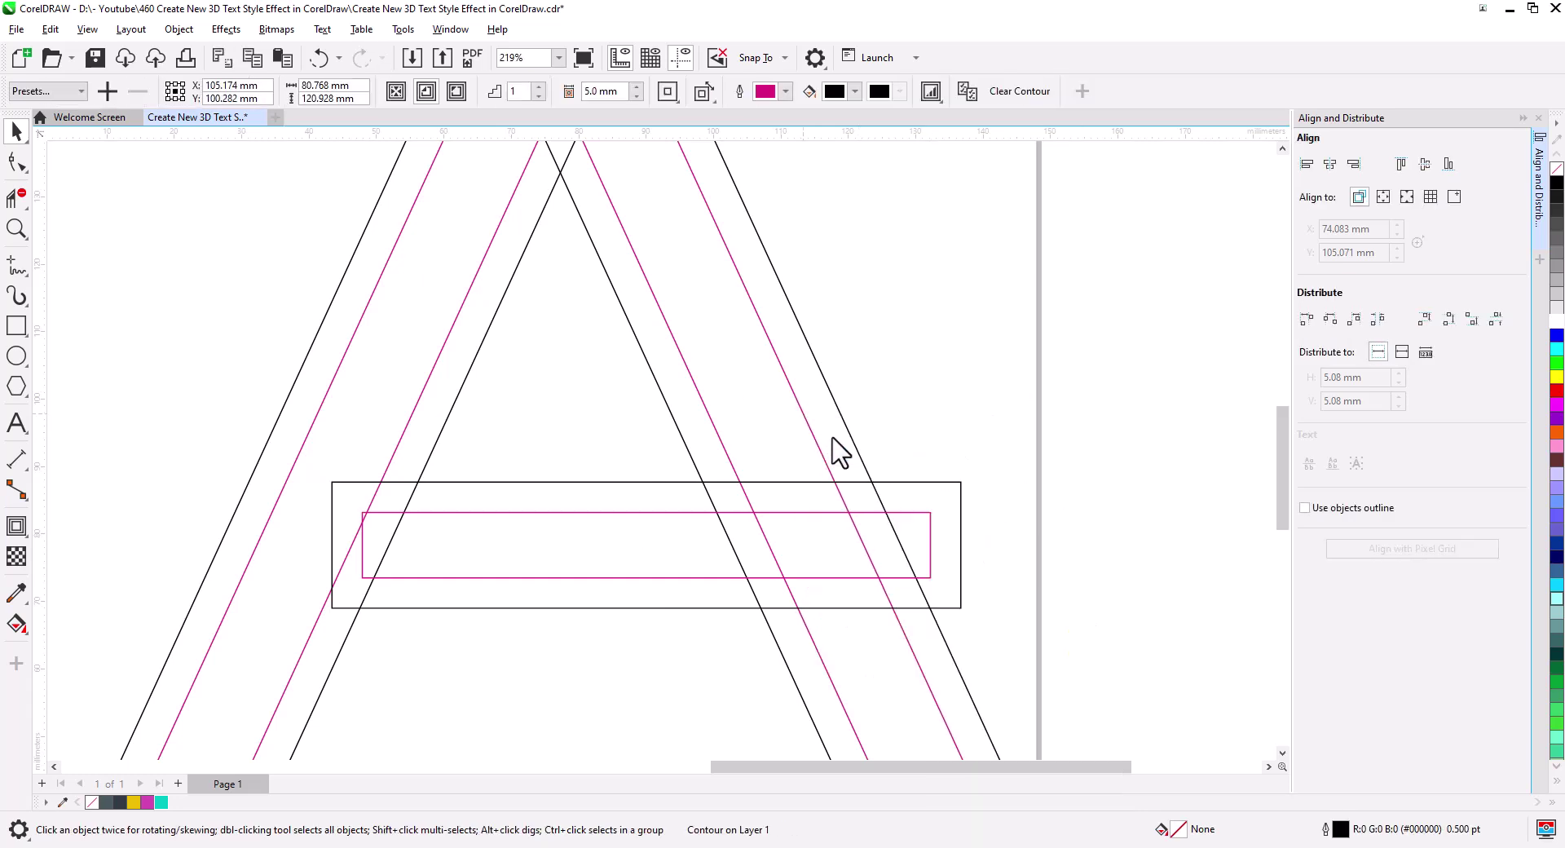
click(428, 385)
right_click(426, 386)
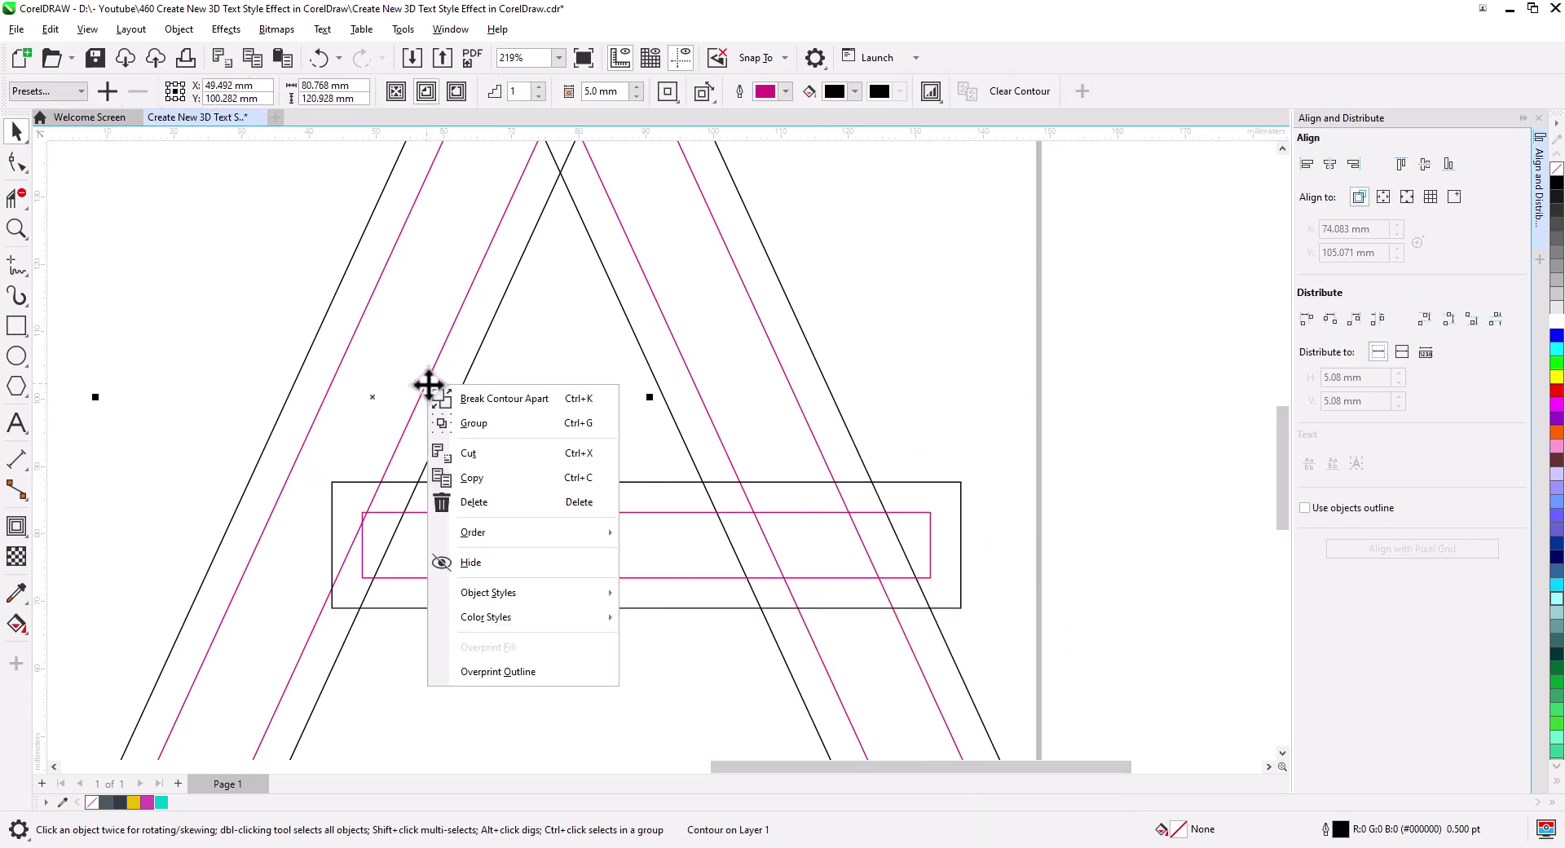
click(481, 401)
click(236, 352)
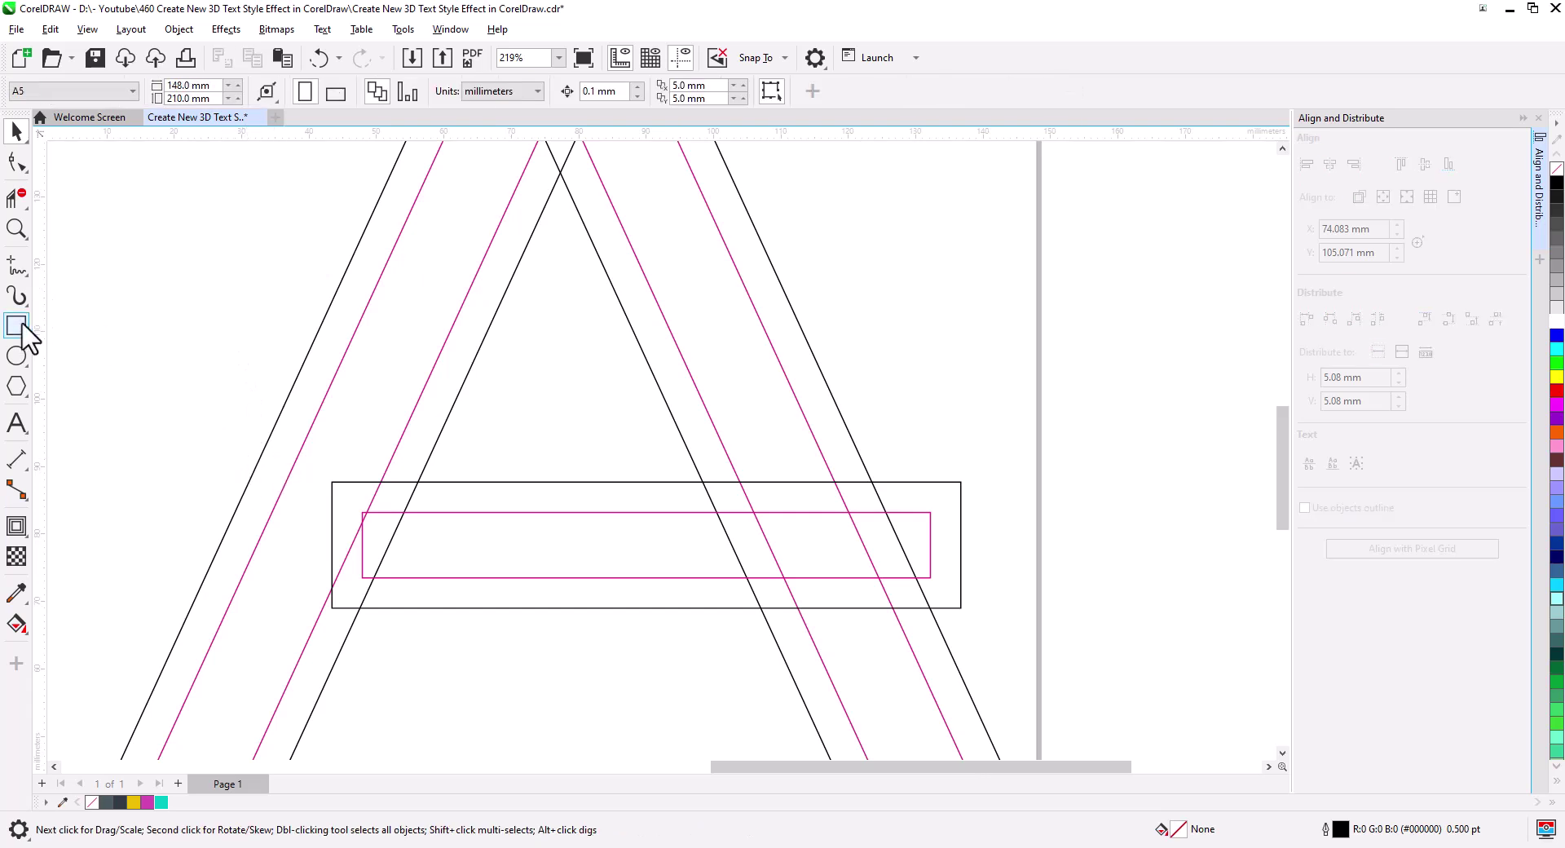
Step: Use Virtual Segment Delete to remove the overlapping lines where the crossbar meets the left leg's inner side
click(17, 204)
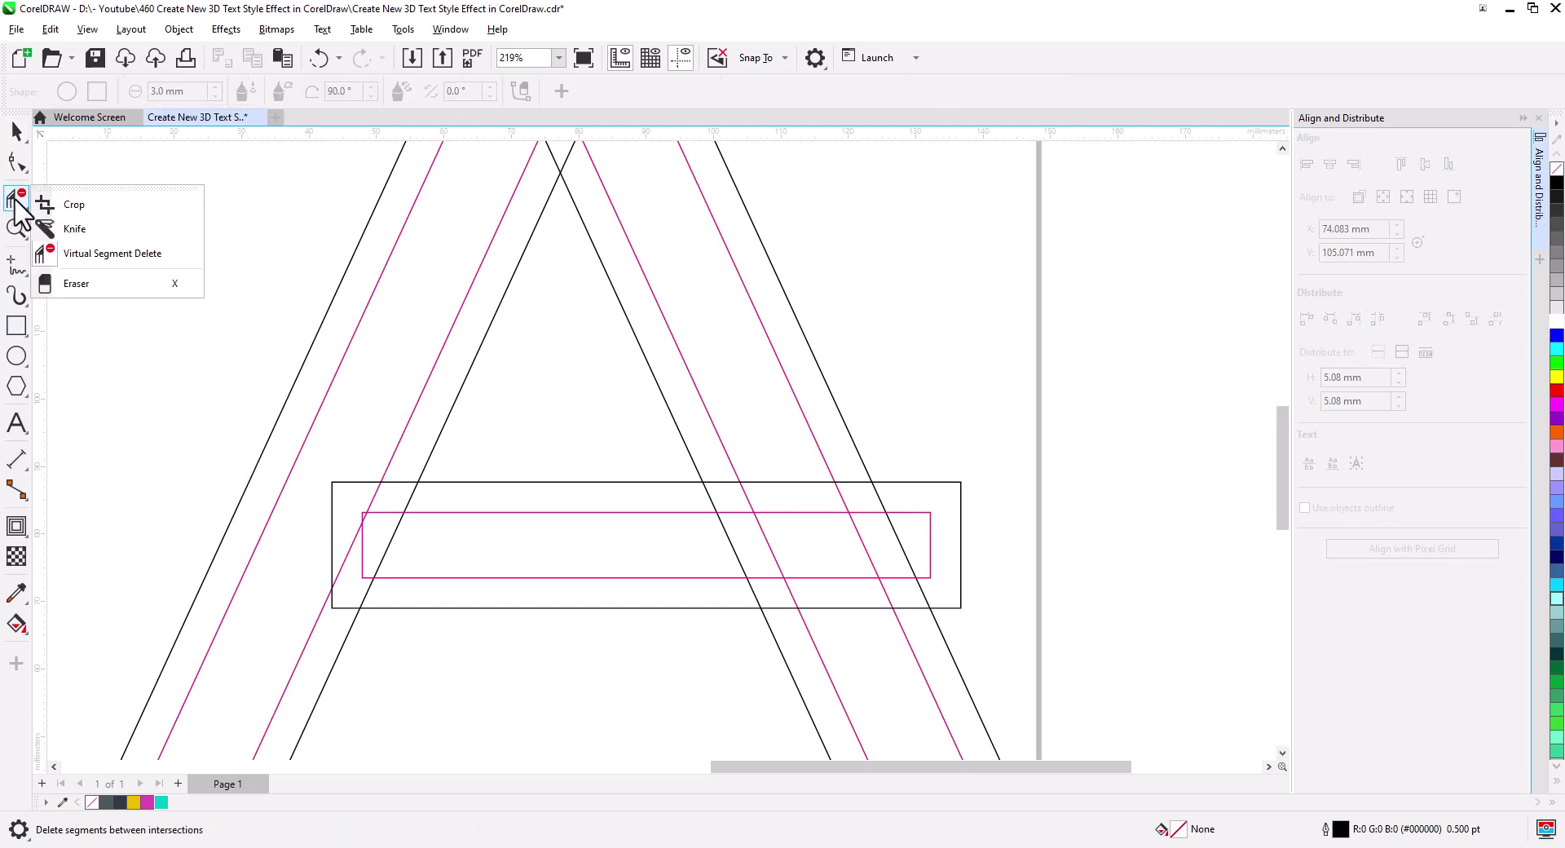
click(78, 253)
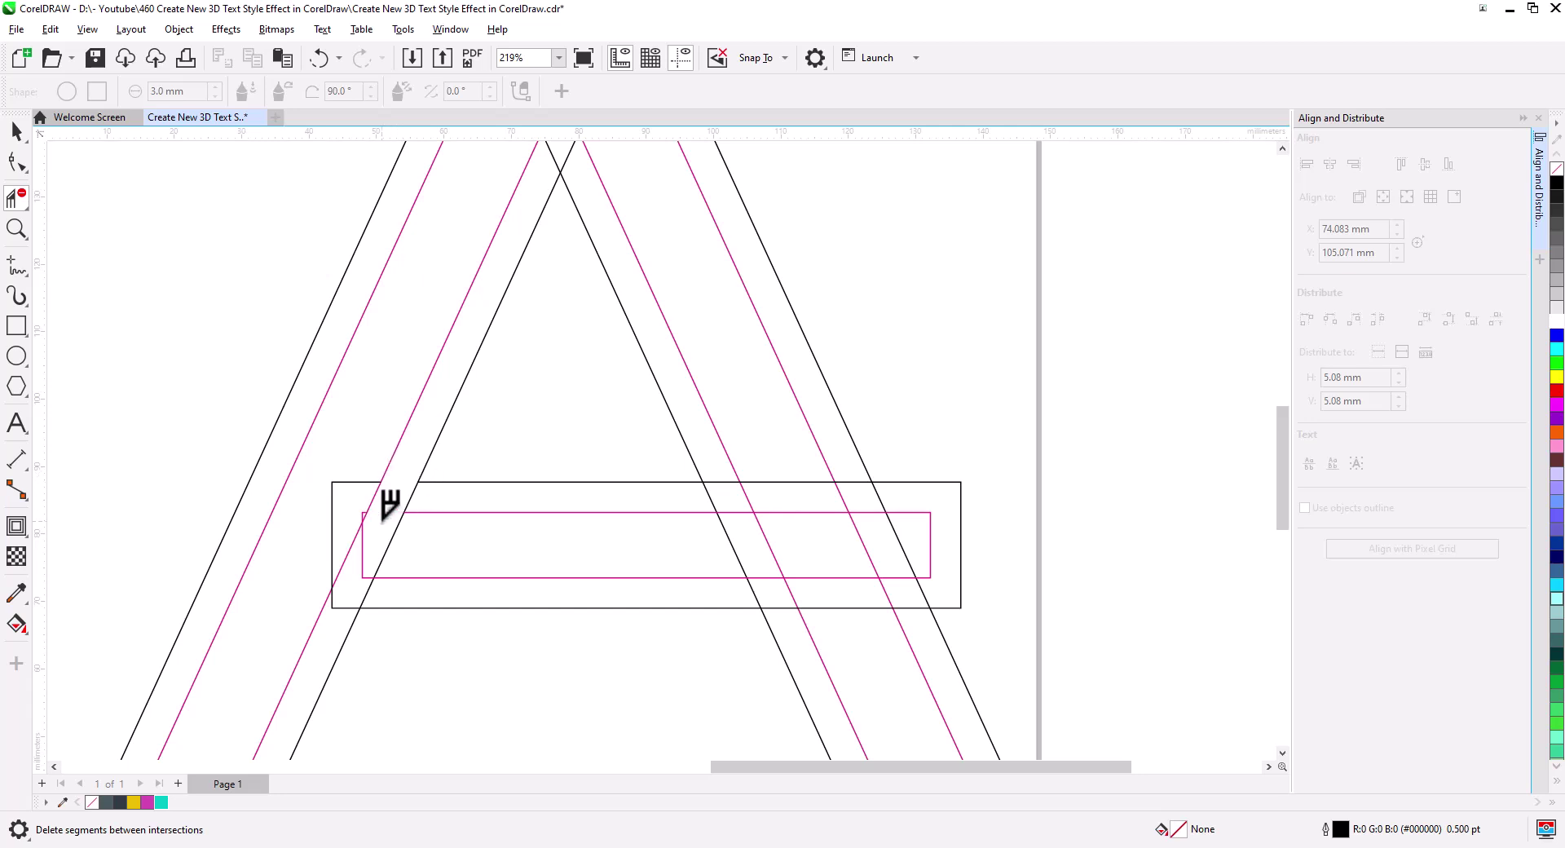
drag(389, 504, 356, 611)
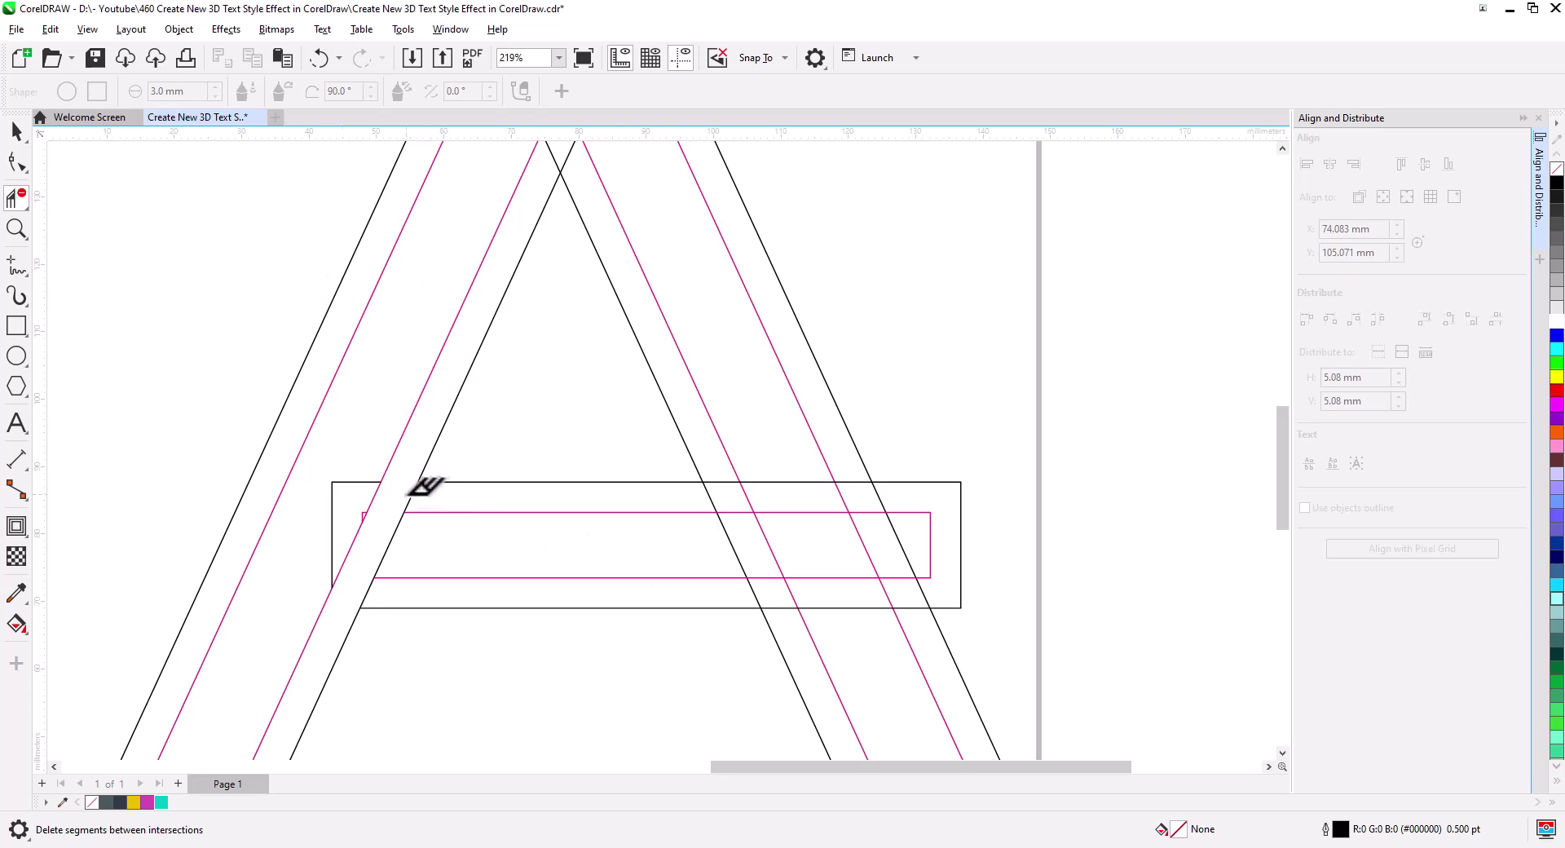
drag(435, 493, 375, 586)
click(372, 589)
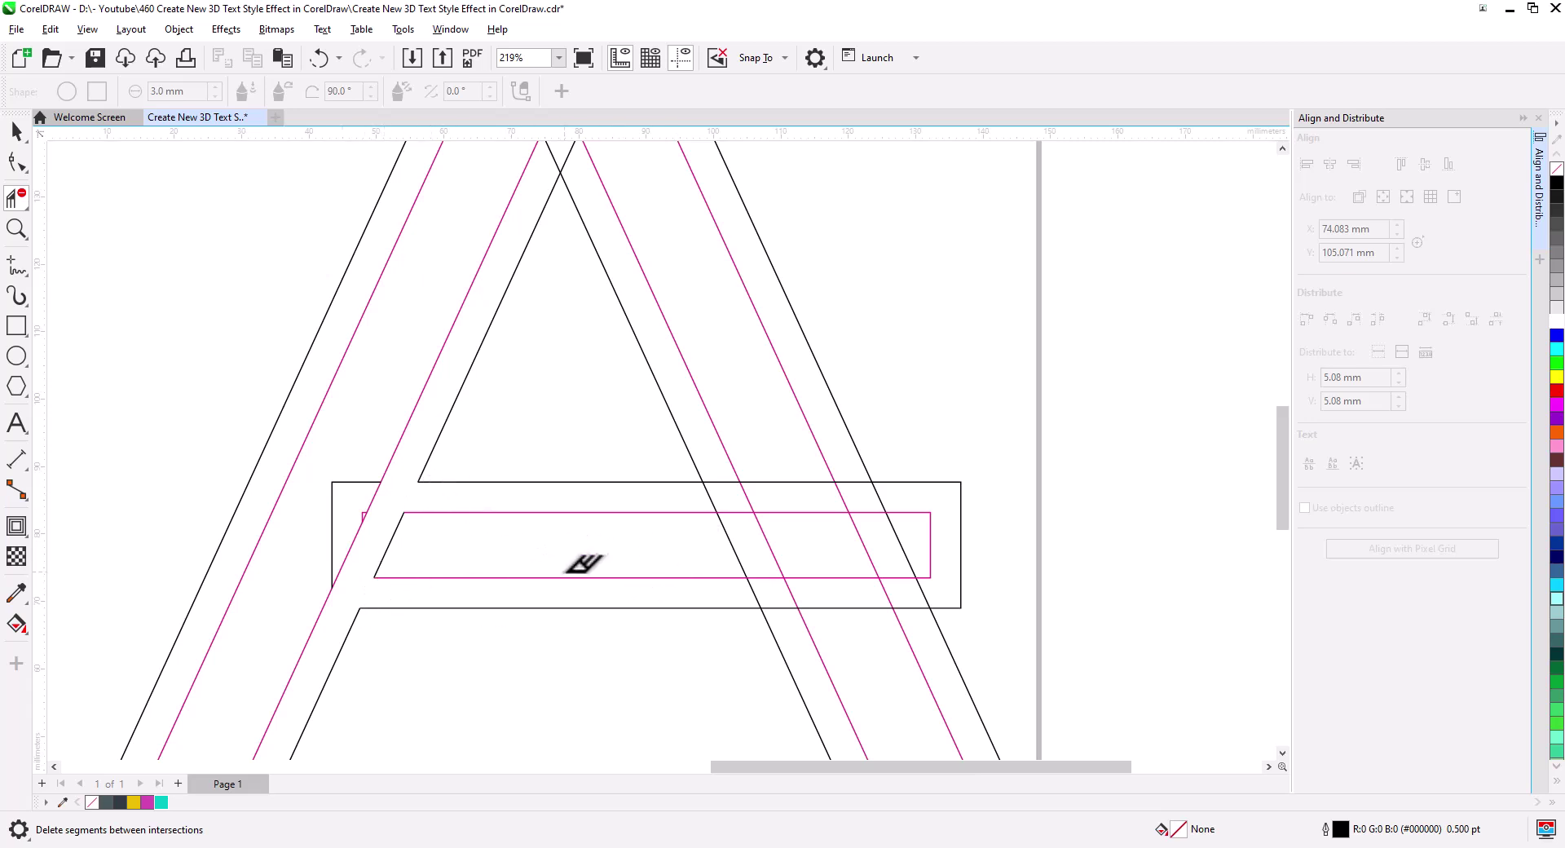
Step: Delete the segments of the right leg's inner edge and adjacent contour line that run through the crossbar
drag(759, 492, 763, 492)
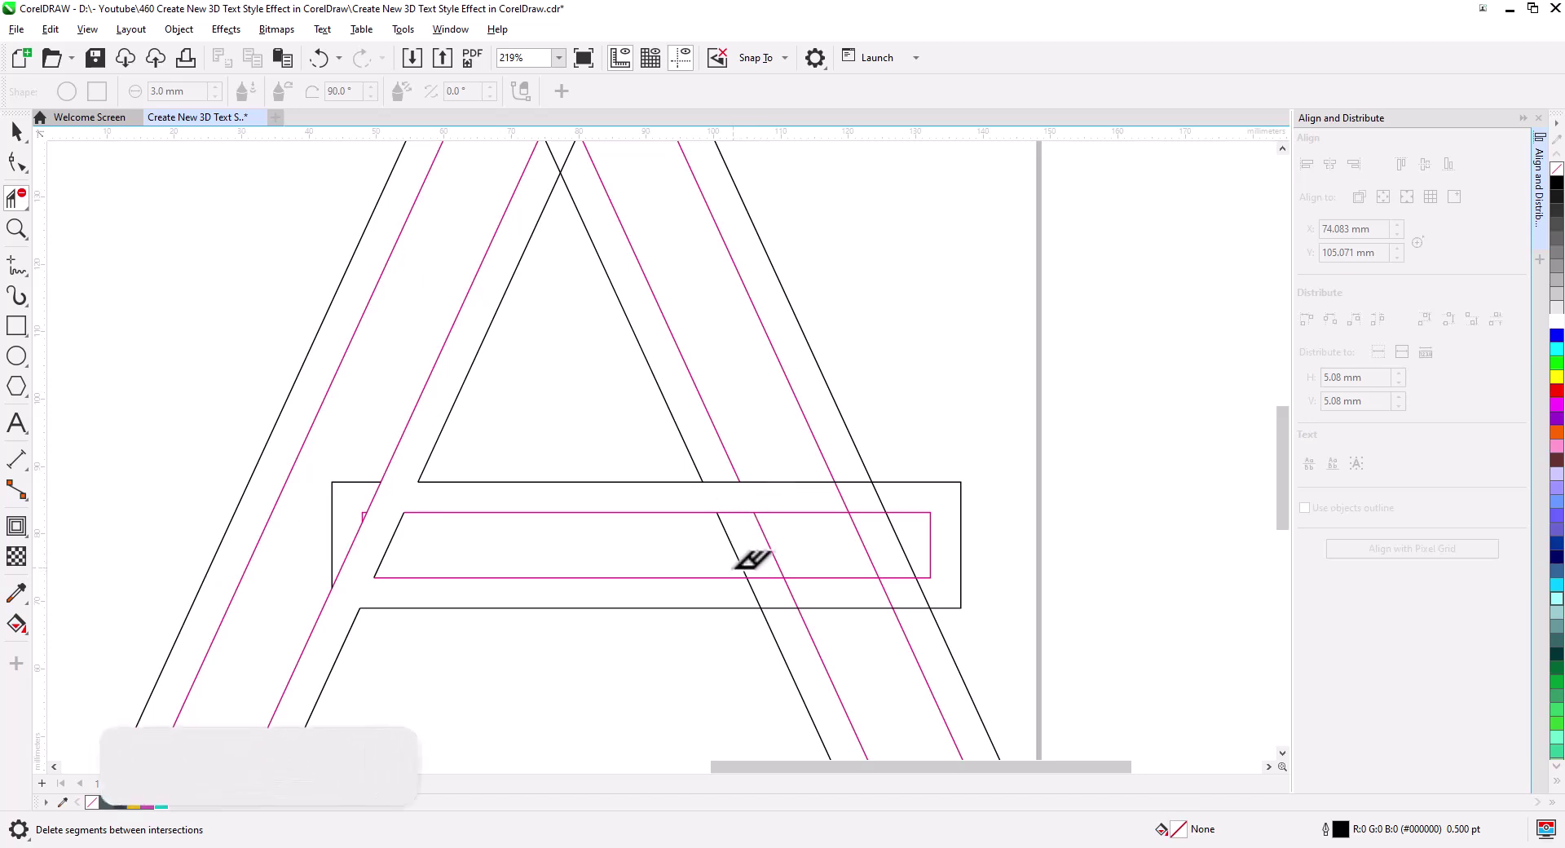
drag(738, 593, 815, 589)
drag(717, 541, 769, 526)
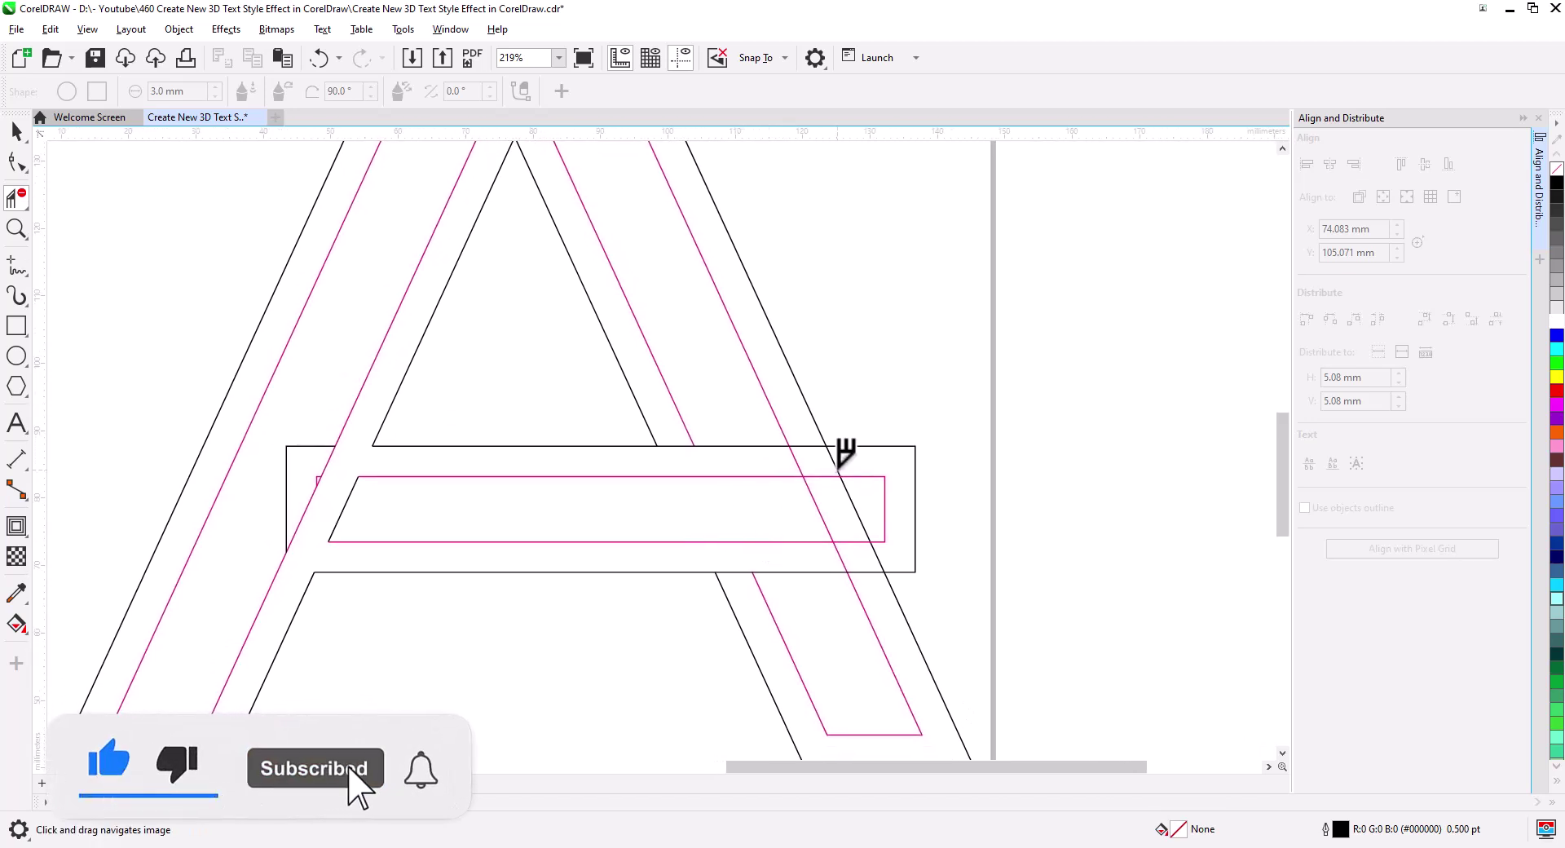
click(817, 499)
click(817, 477)
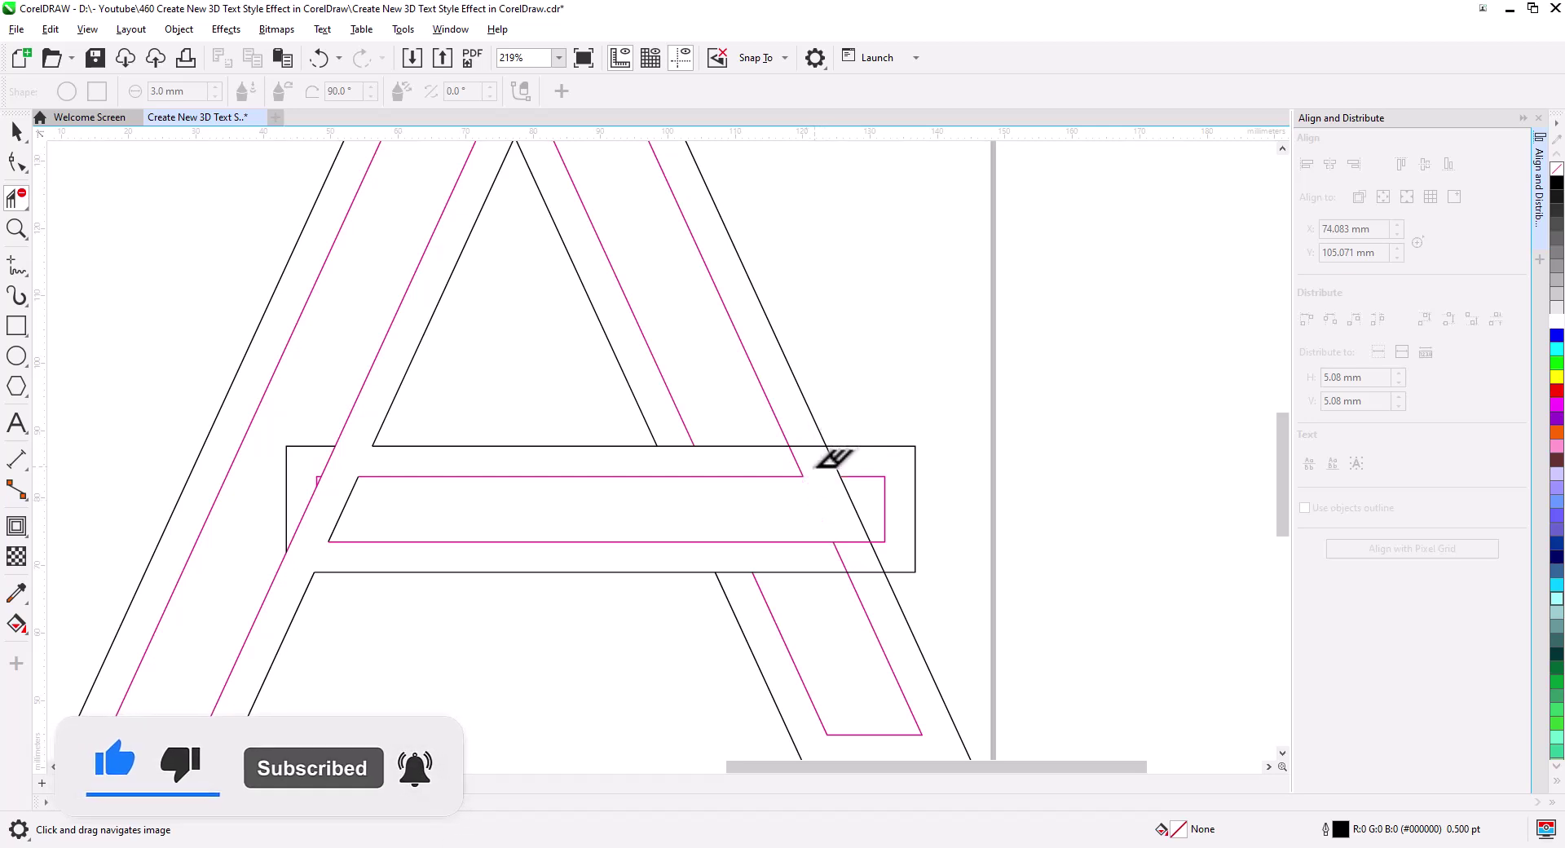
key(ctrl+z)
key(ctrl+z)
Step: Delete the overlapping outline and contour segments where the crossbar passes through the right leg
click(809, 443)
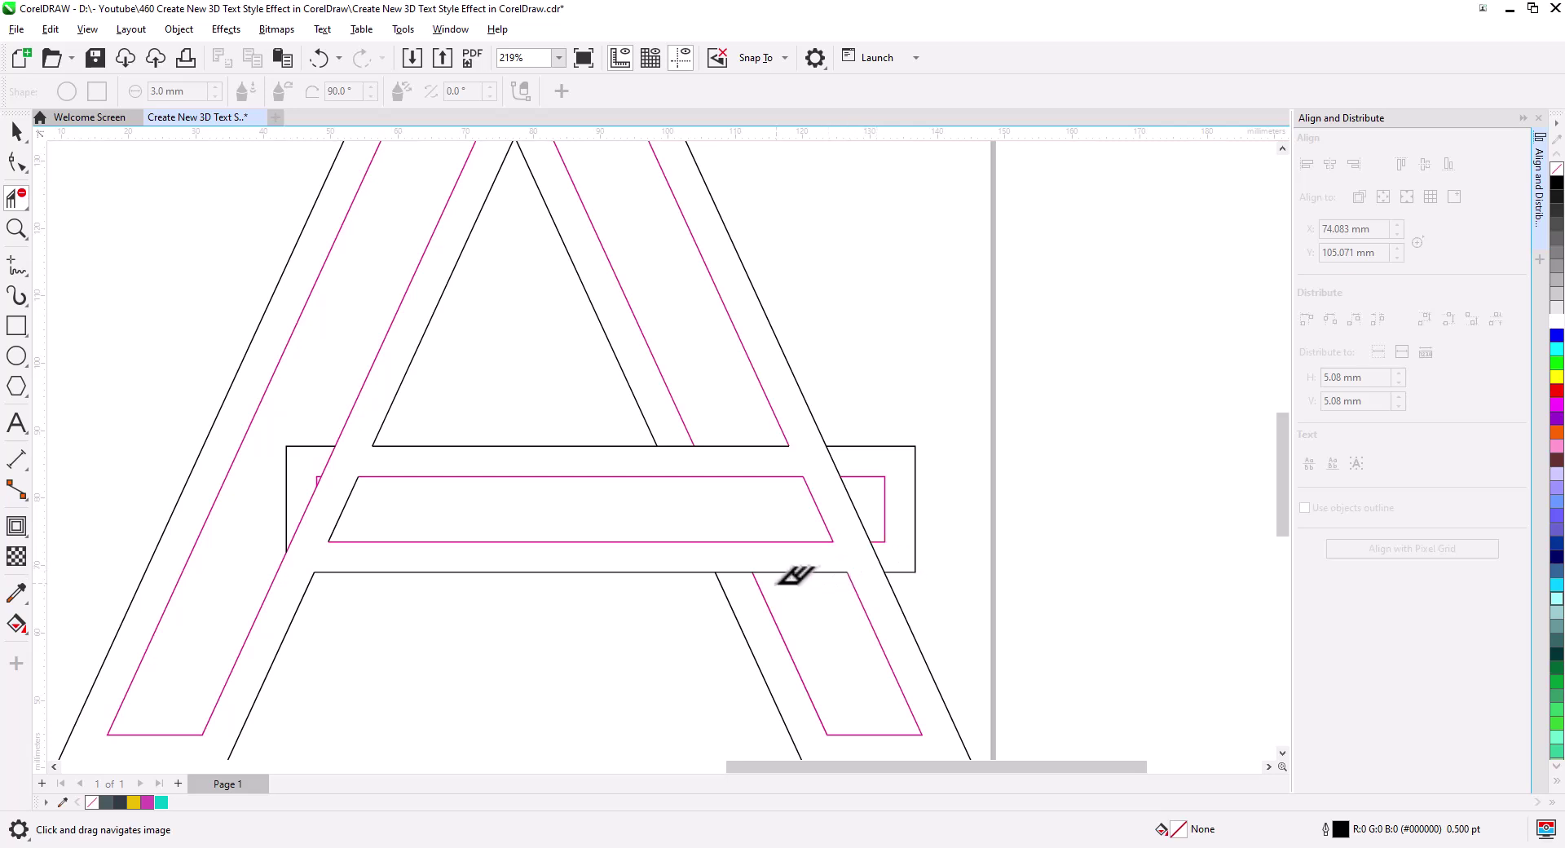
click(736, 567)
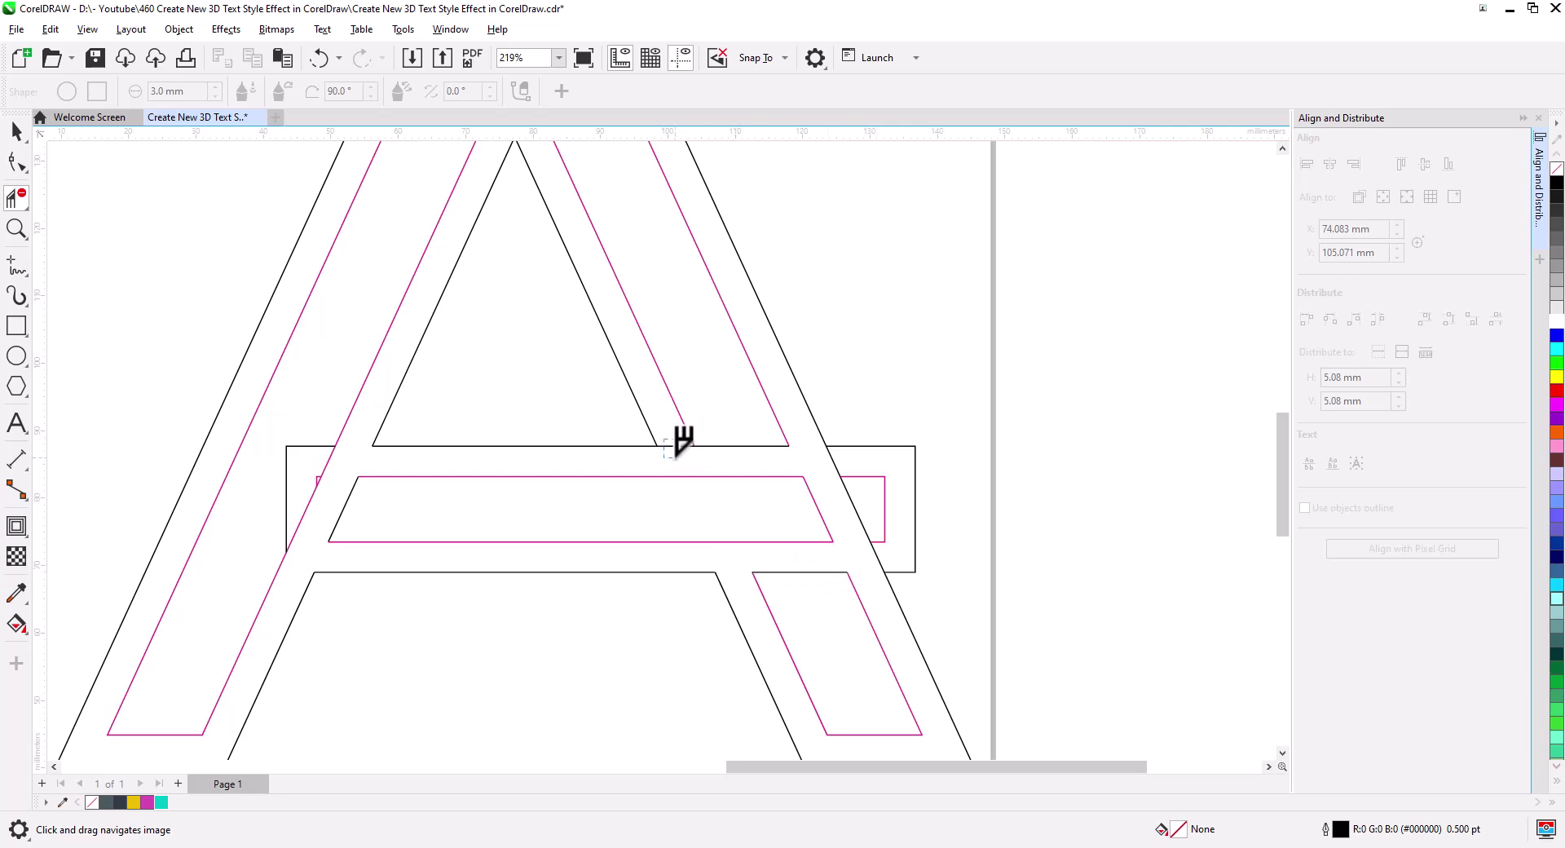
scroll(693, 534, down, 2)
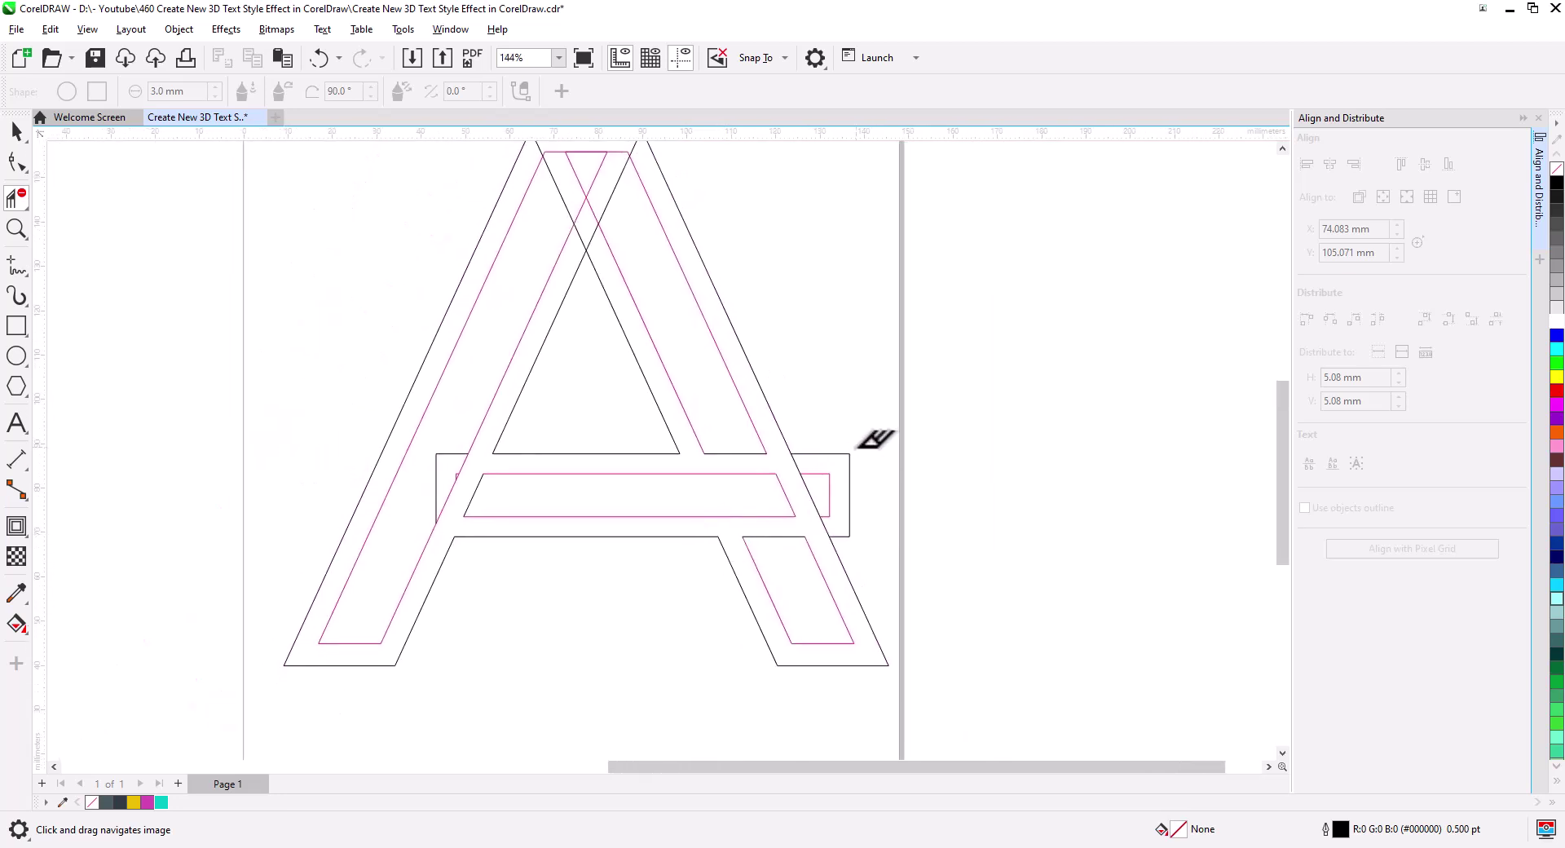
Step: Delete the crossbar ends that protrude through the right and left legs, including the tiny contour leftover at the left leg
drag(825, 431, 945, 535)
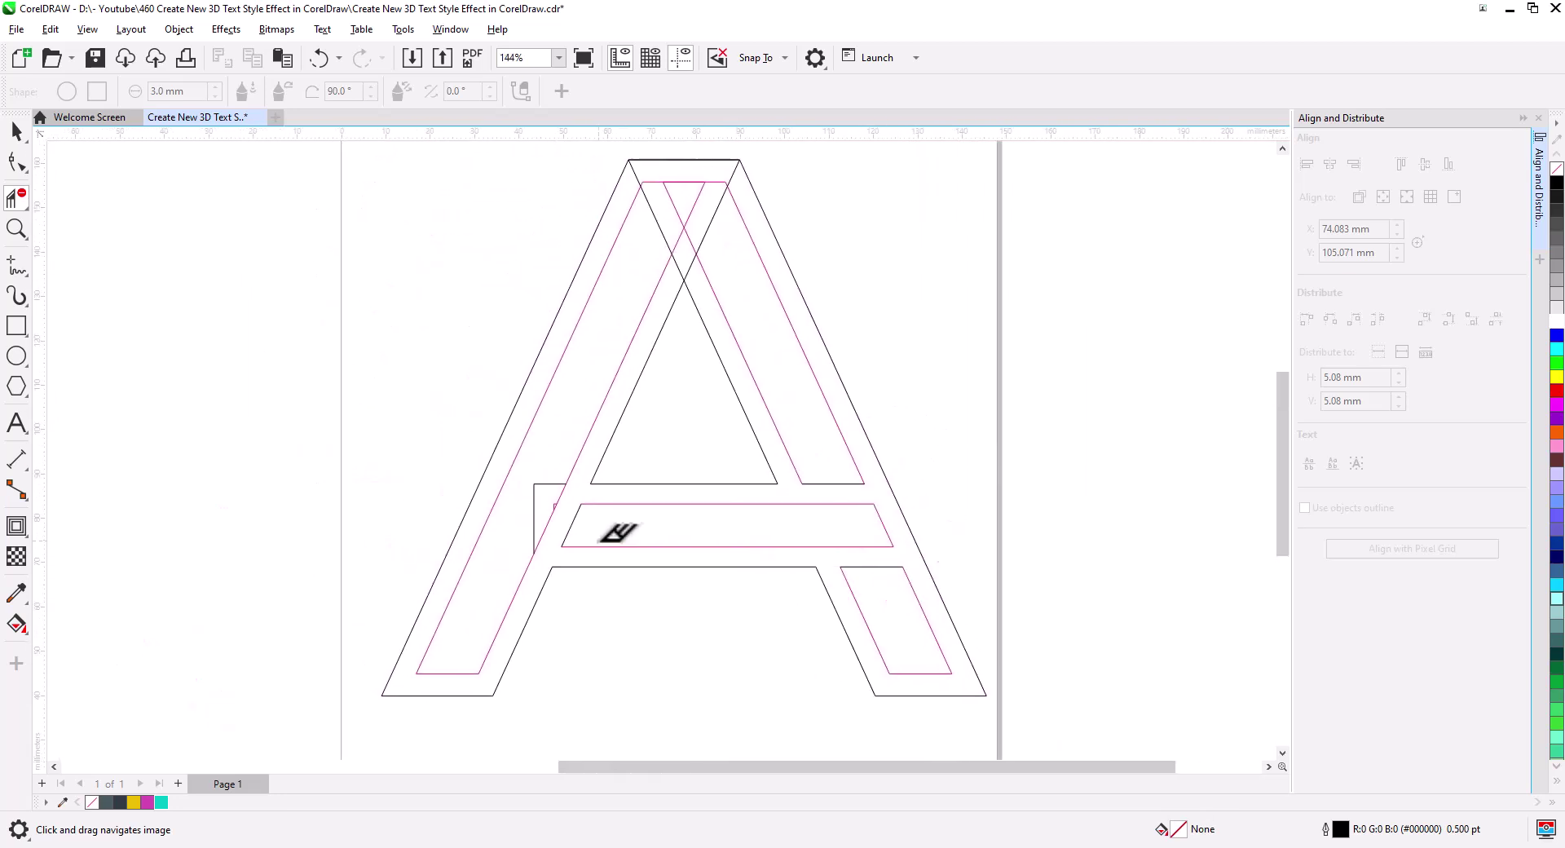
click(543, 489)
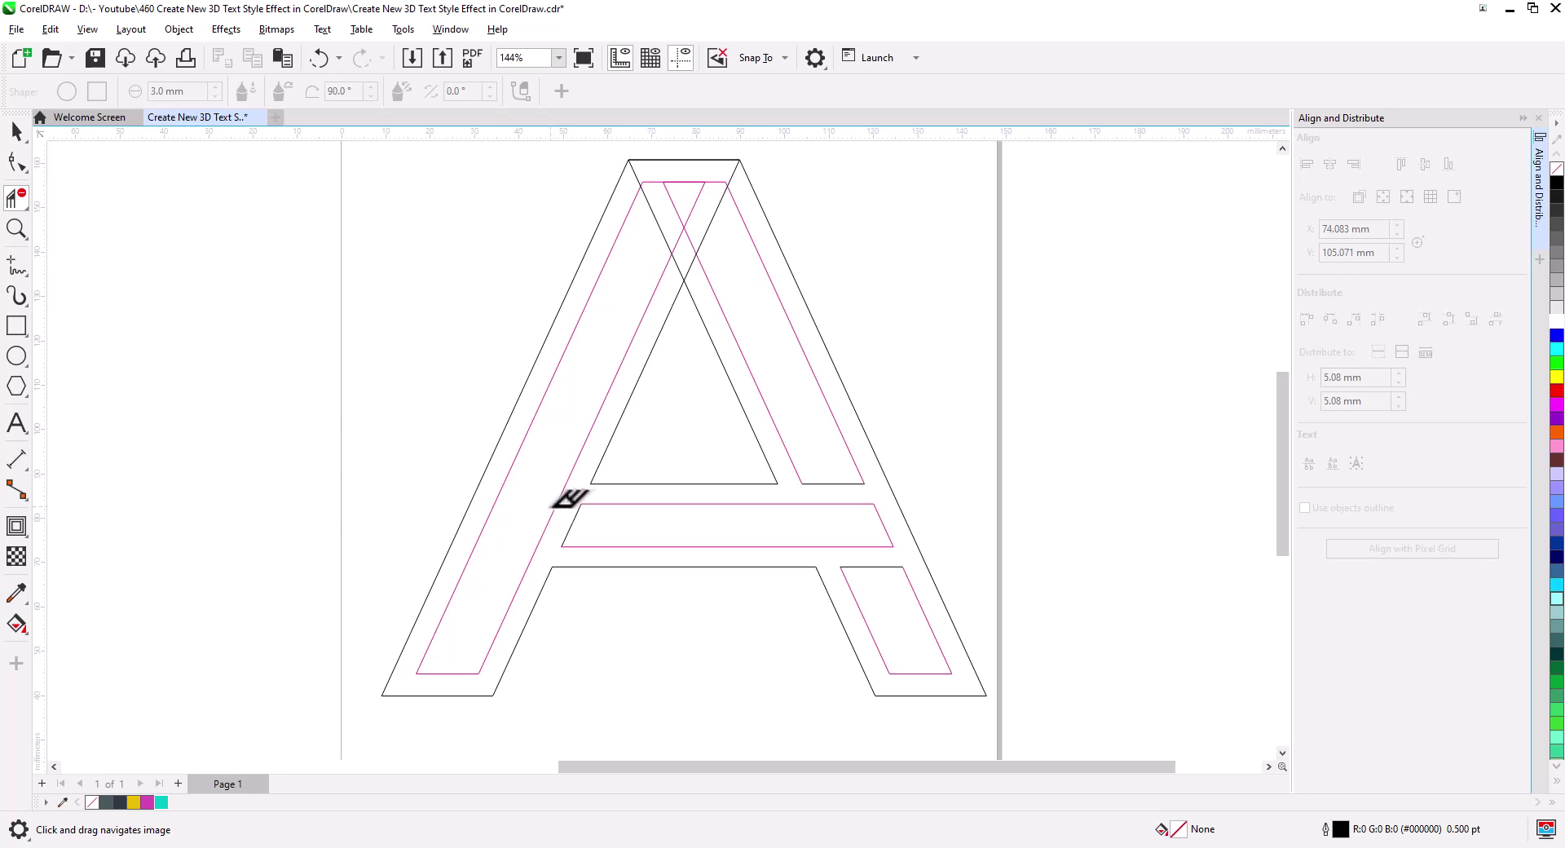
scroll(568, 498, up, 5)
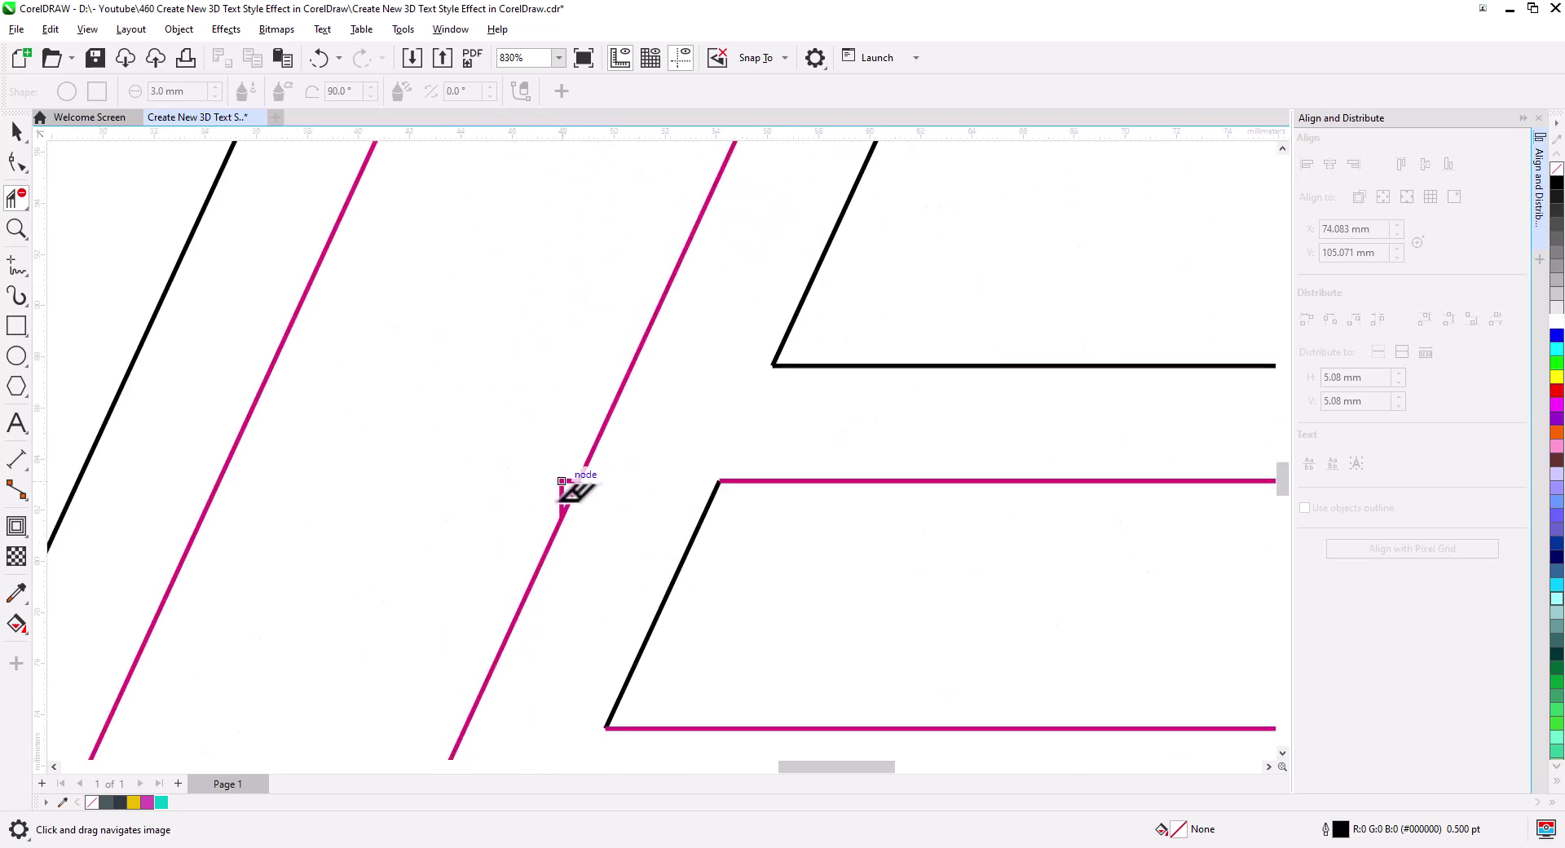
scroll(562, 473, down, 2)
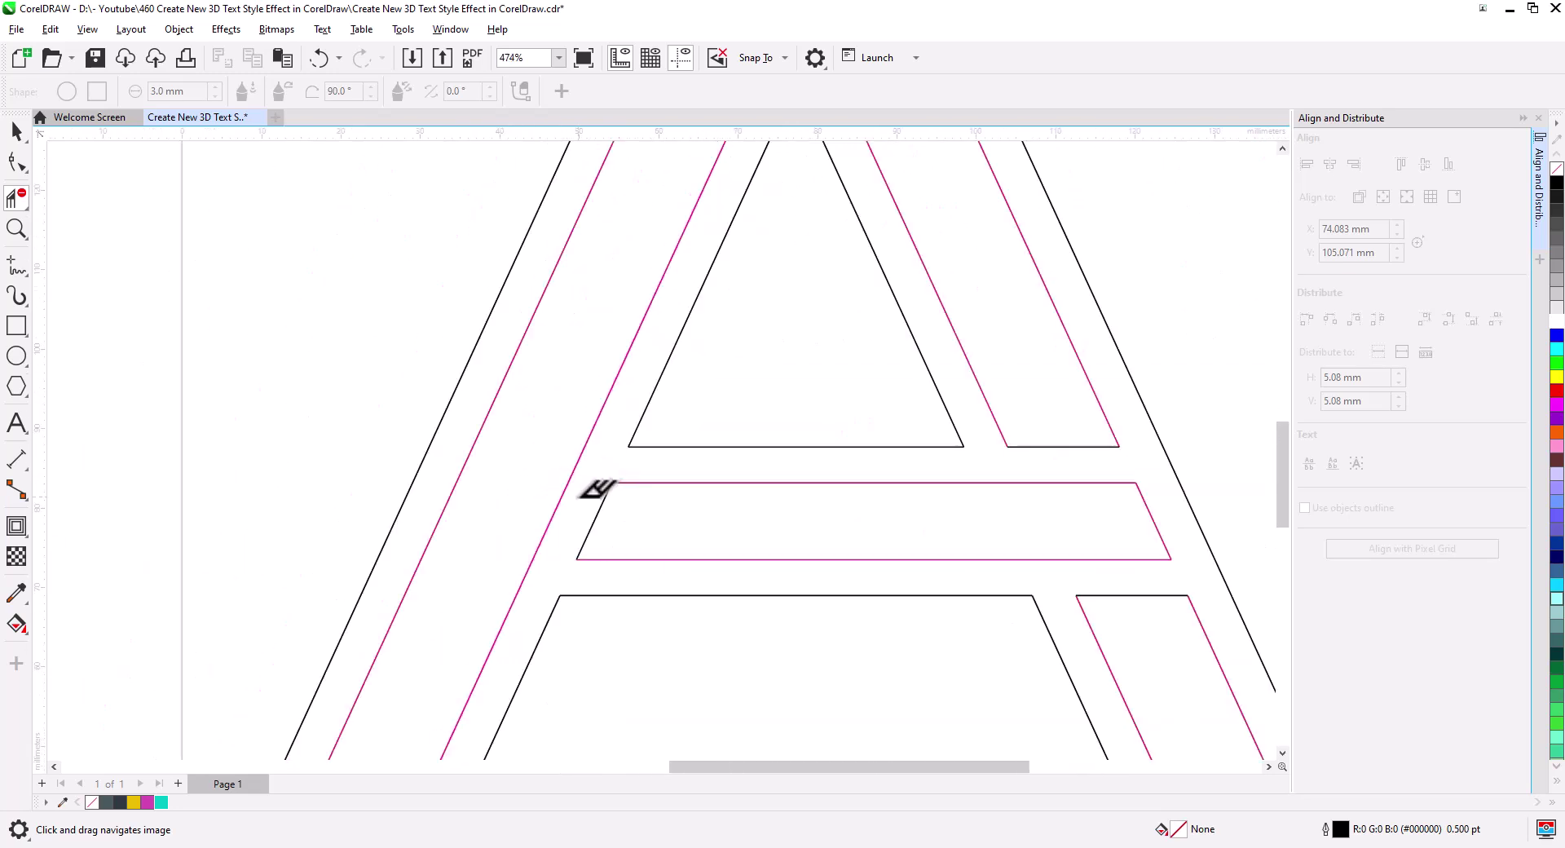
Step: Trim the crossing lines at the apex so the left leg passes in front of the right leg
scroll(599, 490, down, 4)
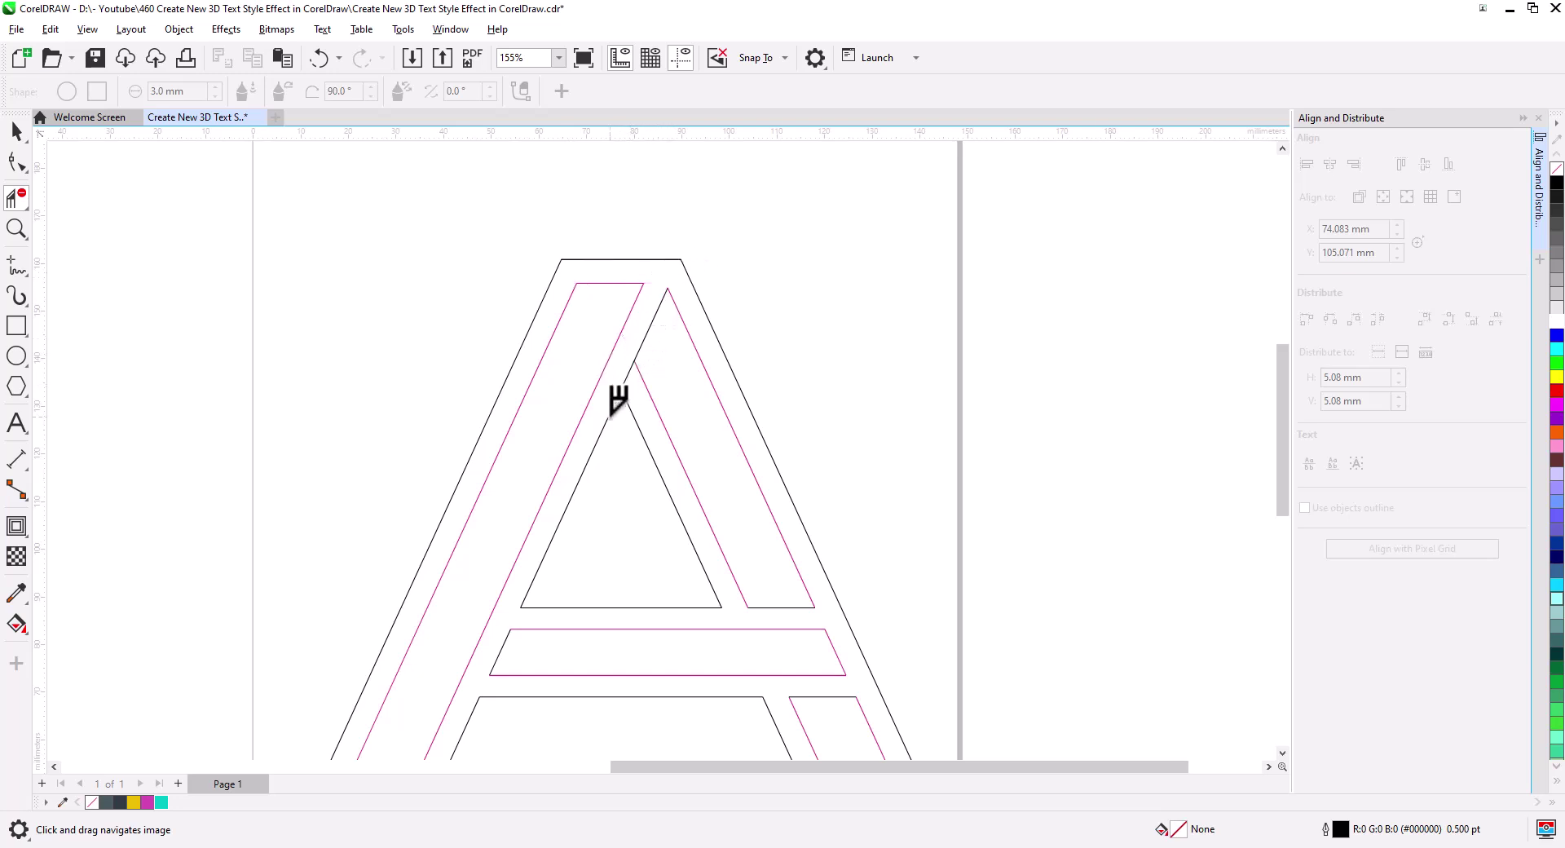
scroll(675, 437, down, 2)
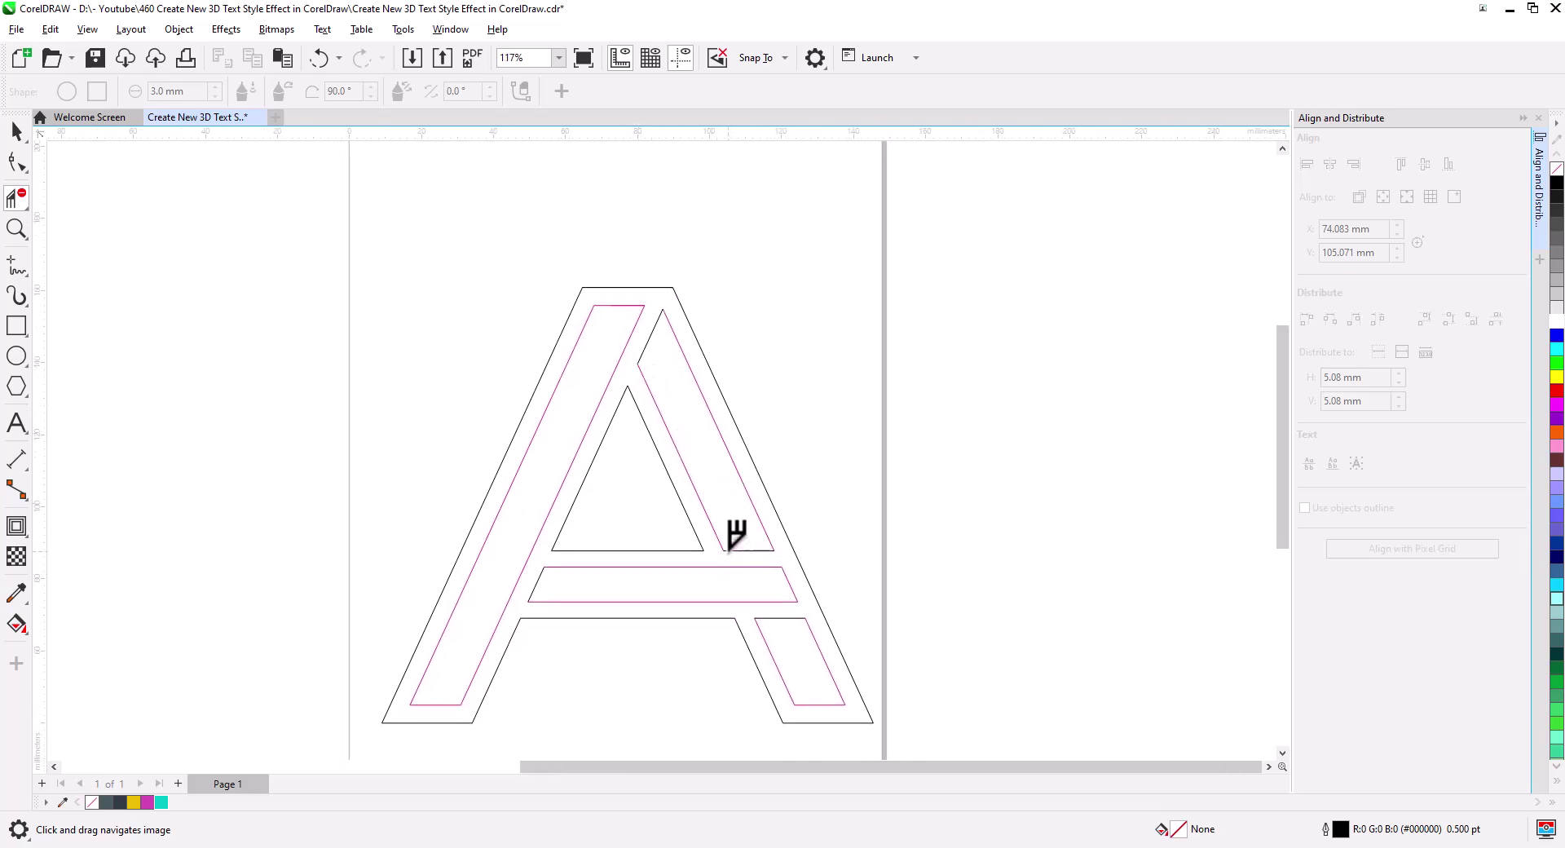
drag(796, 558, 811, 522)
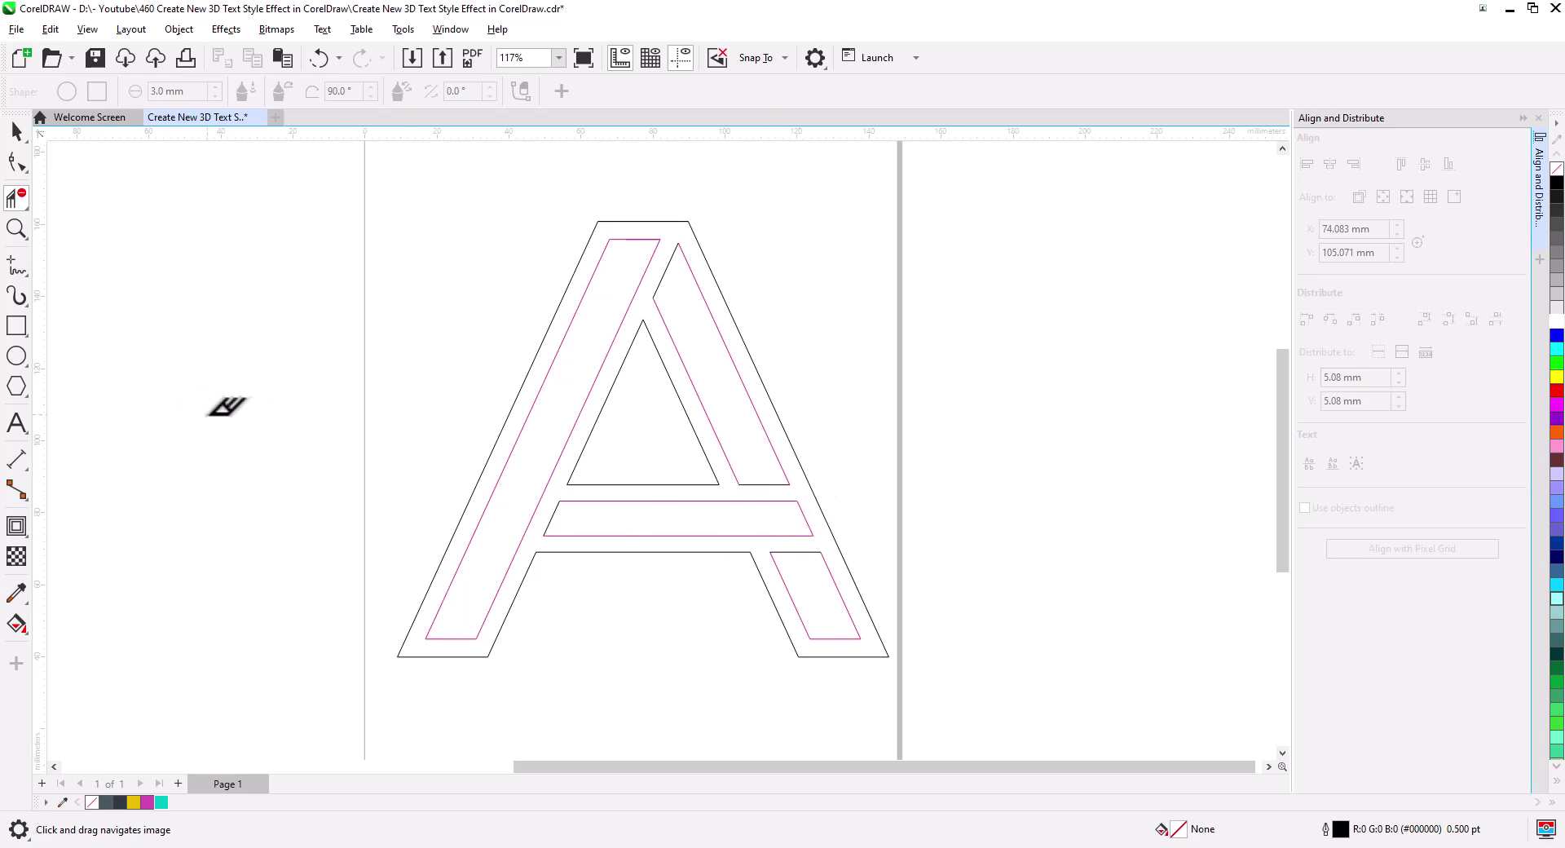
Step: Use Smart Fill to fill the letter's outer frame with orange #F99363 and a hairline outline
click(17, 130)
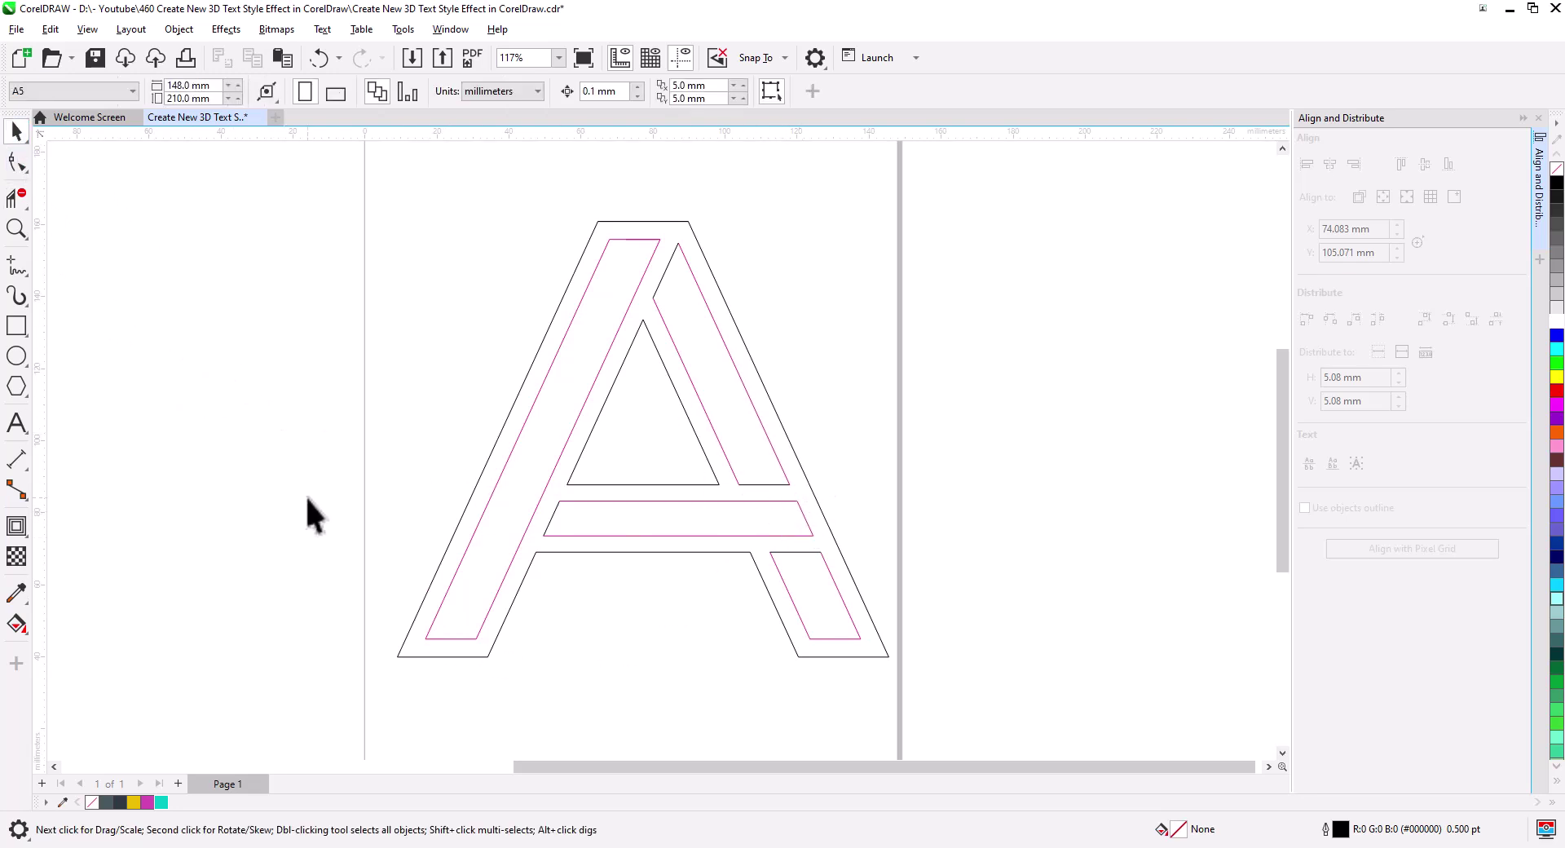
click(17, 625)
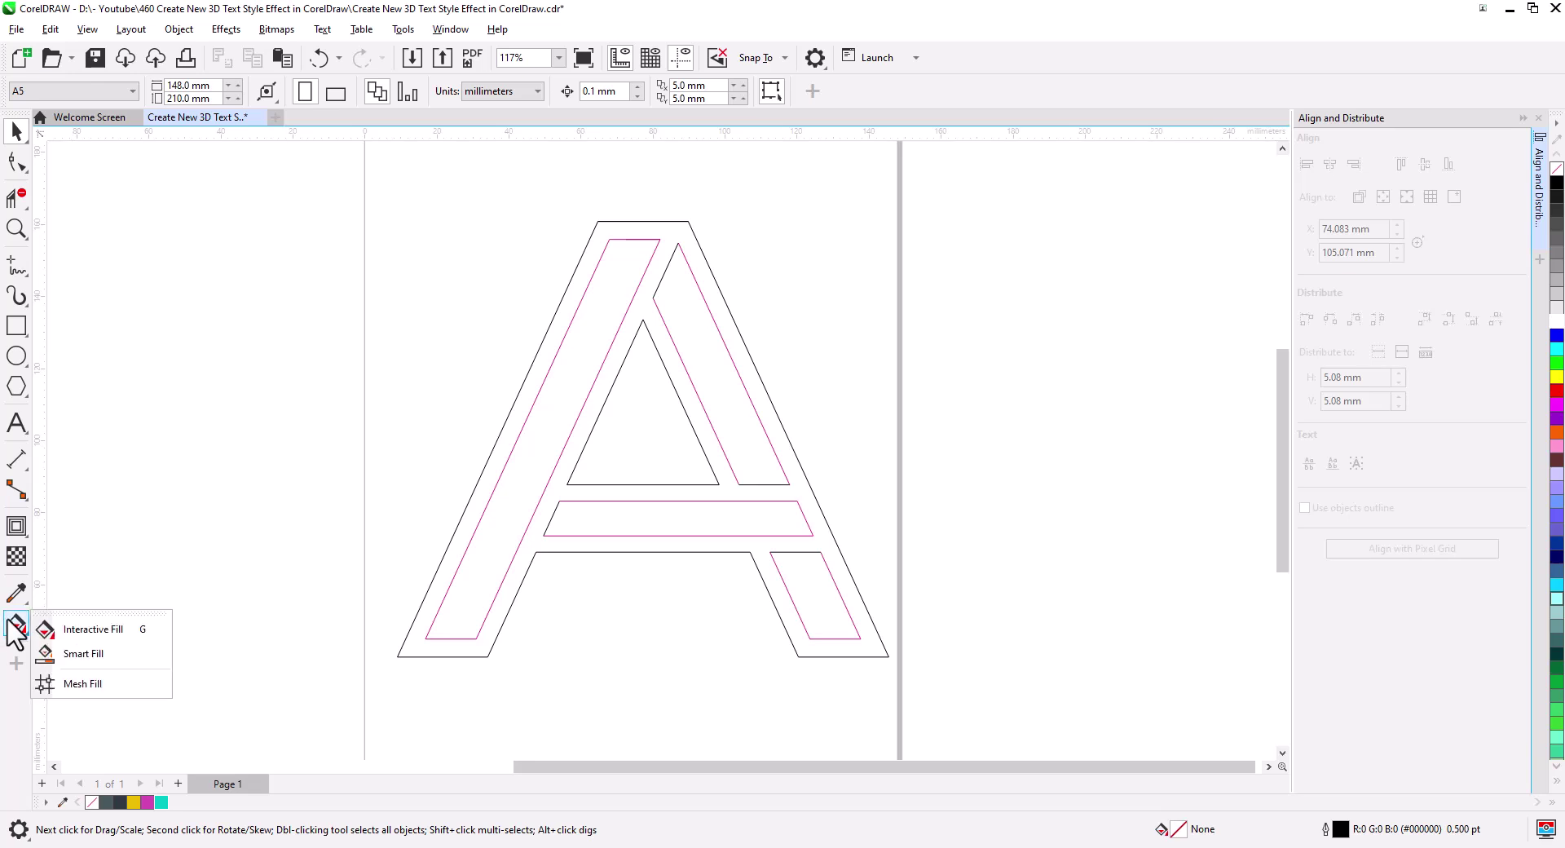
click(89, 652)
click(449, 652)
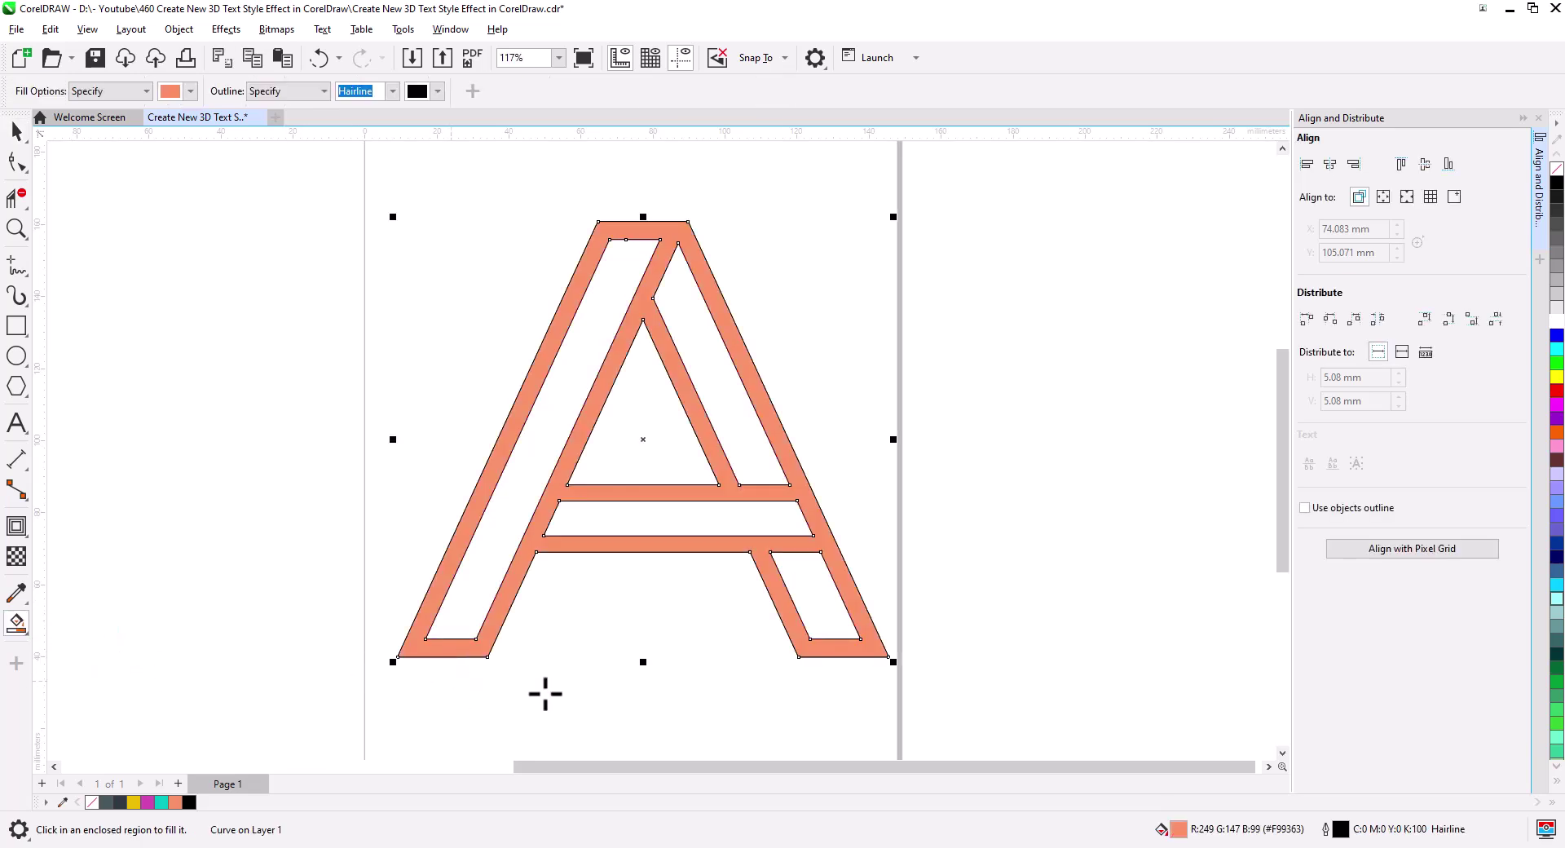
Step: Smart-fill the inner areas of the left leg, crossbar and both right-leg parts with PANTONE Red 032 C
click(190, 92)
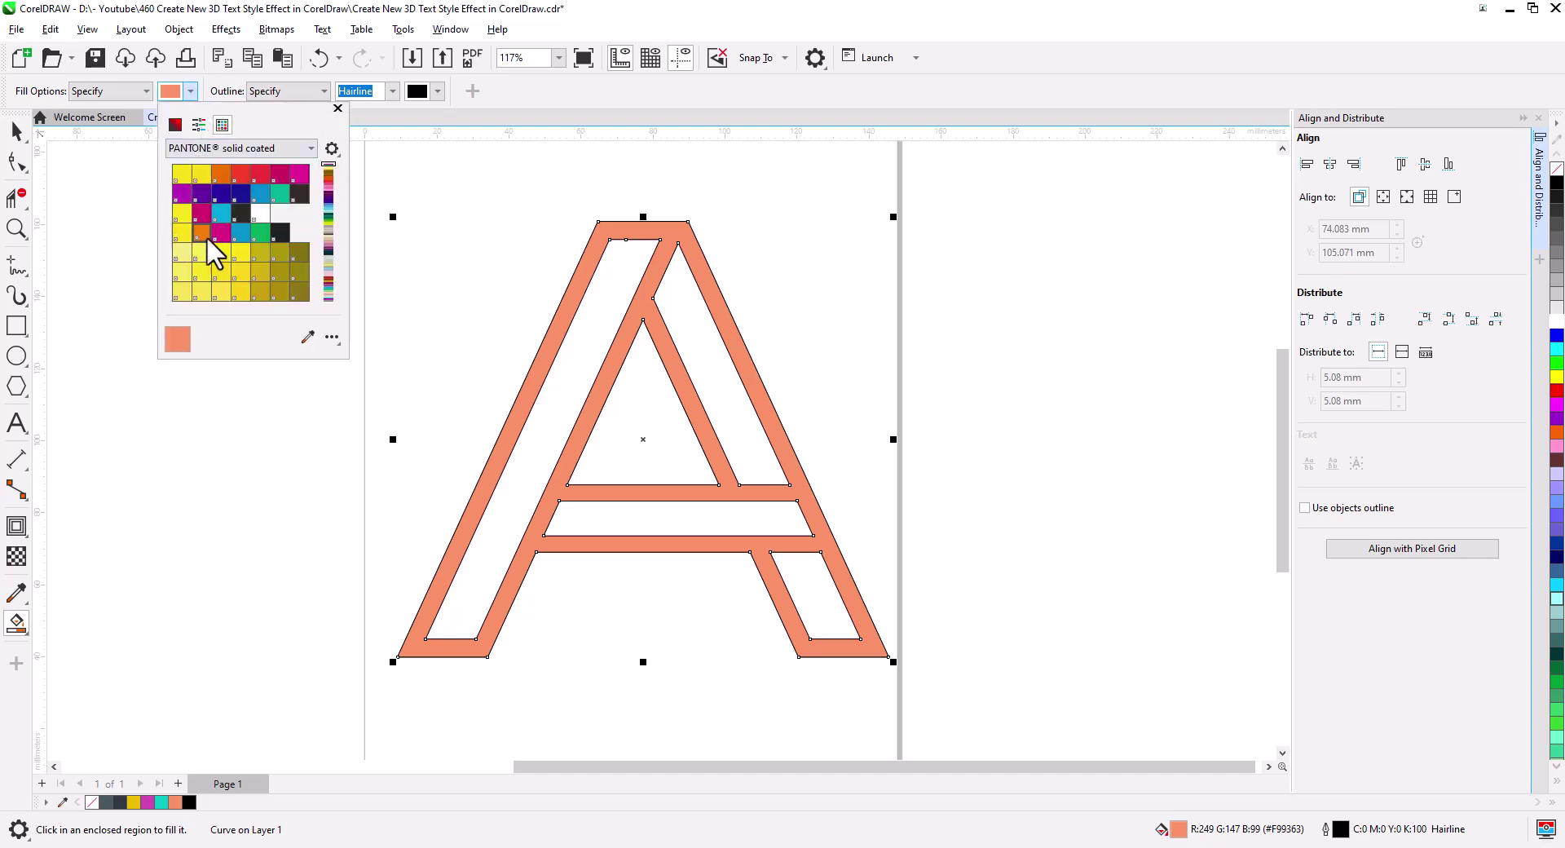
click(266, 174)
click(577, 395)
click(555, 412)
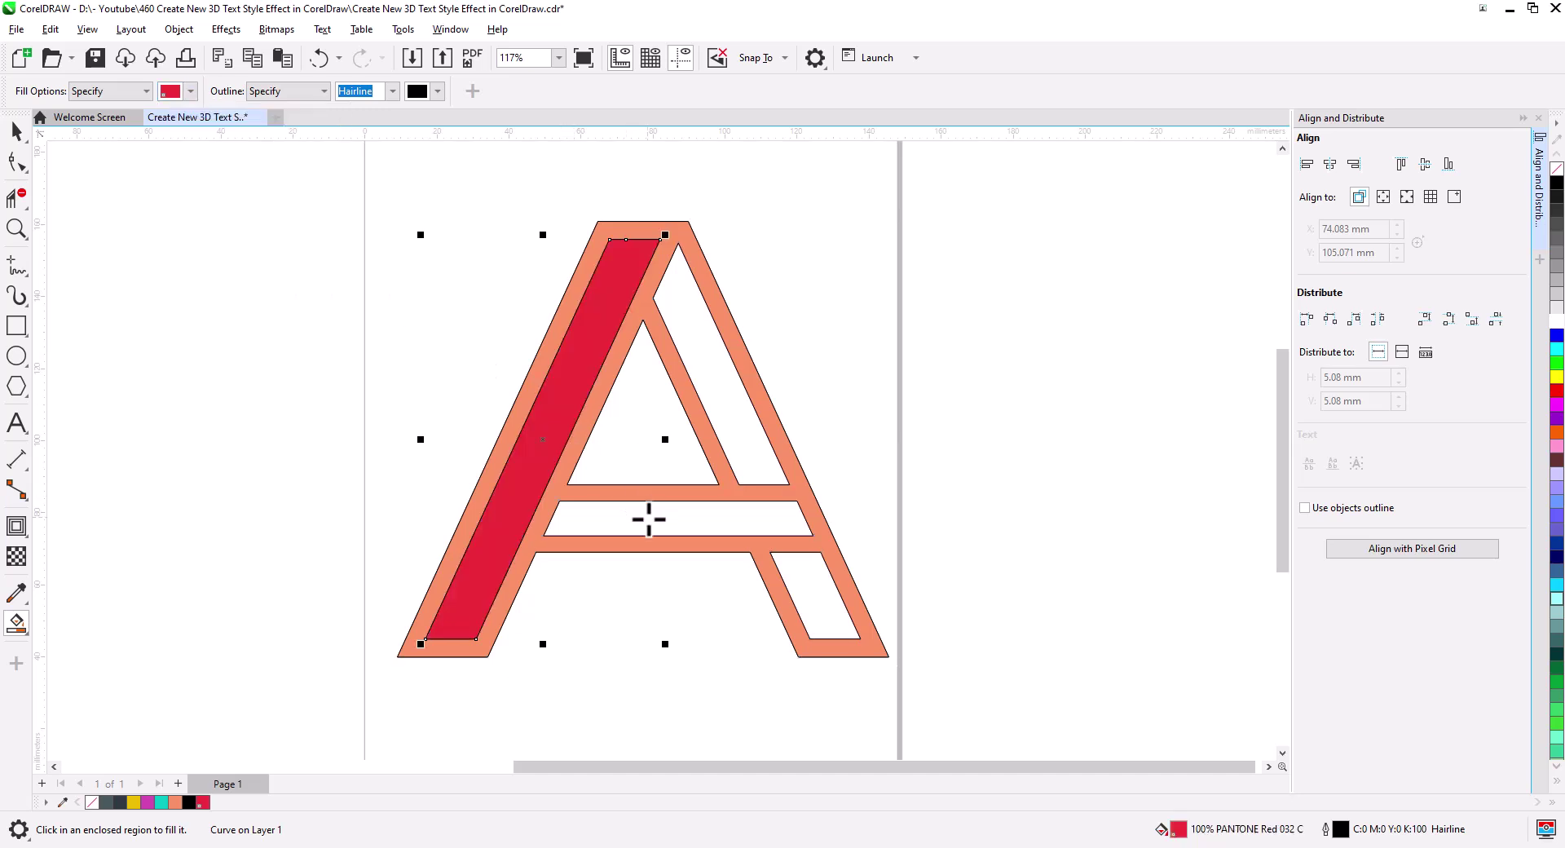
click(655, 516)
click(730, 437)
click(809, 590)
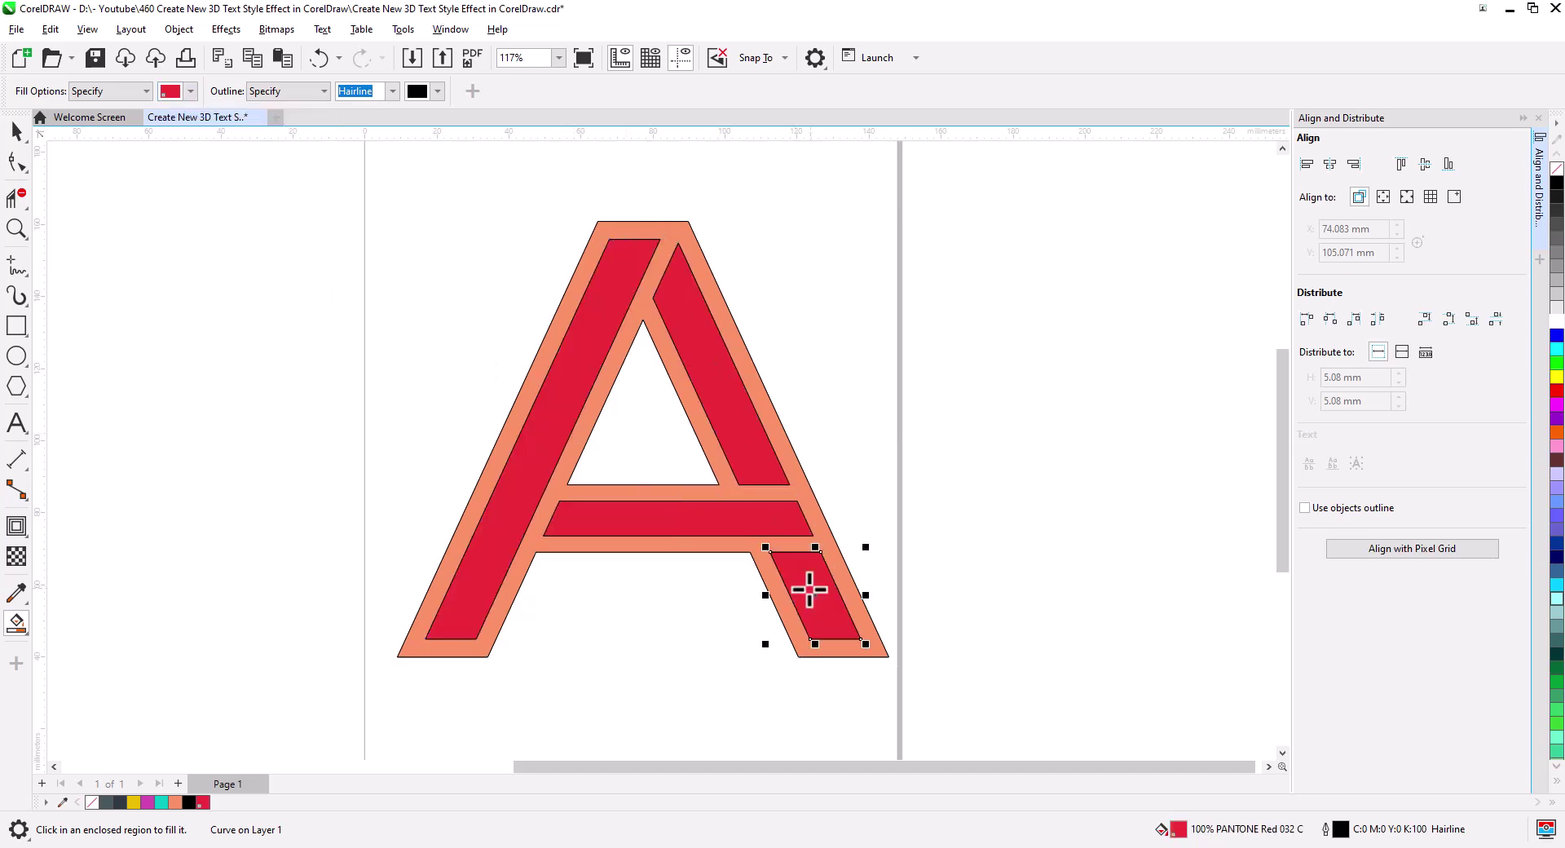
Step: Recolour the two inner pieces of the right leg magenta #D34CB3
click(16, 132)
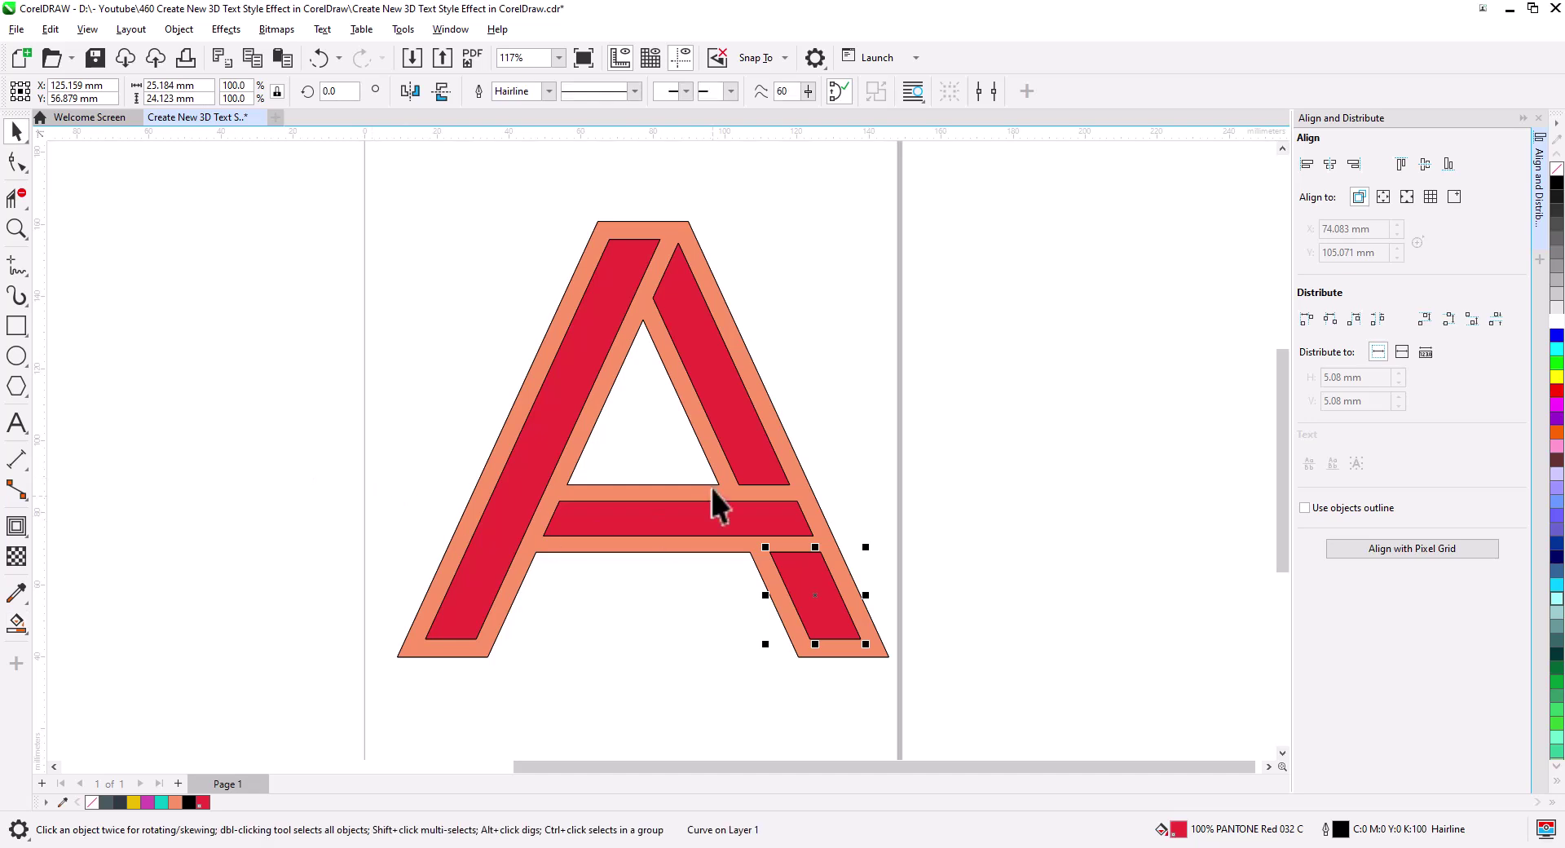
shift+click(748, 438)
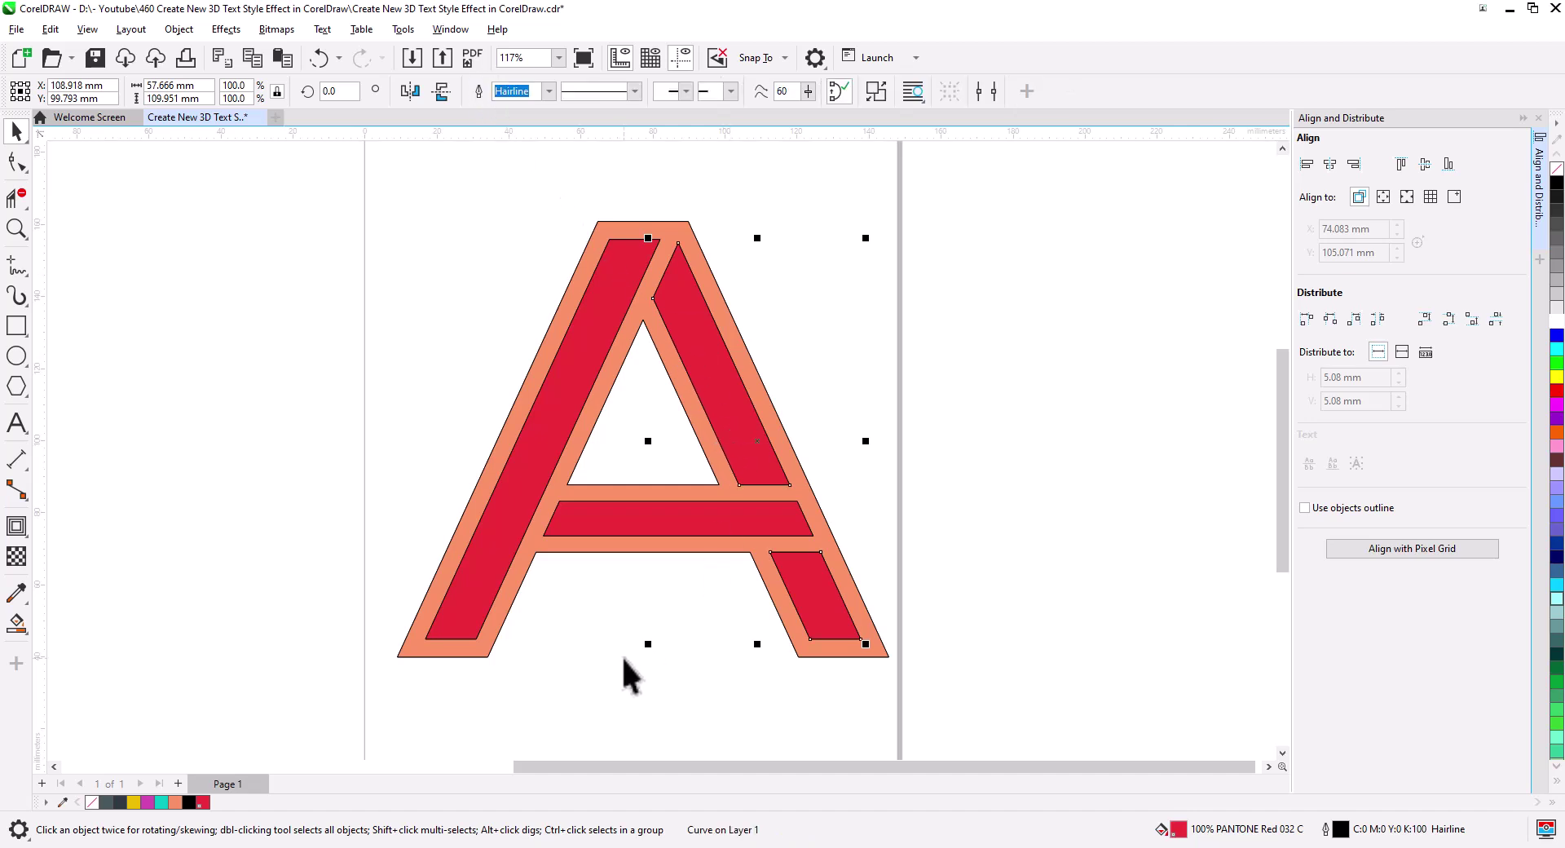
click(148, 803)
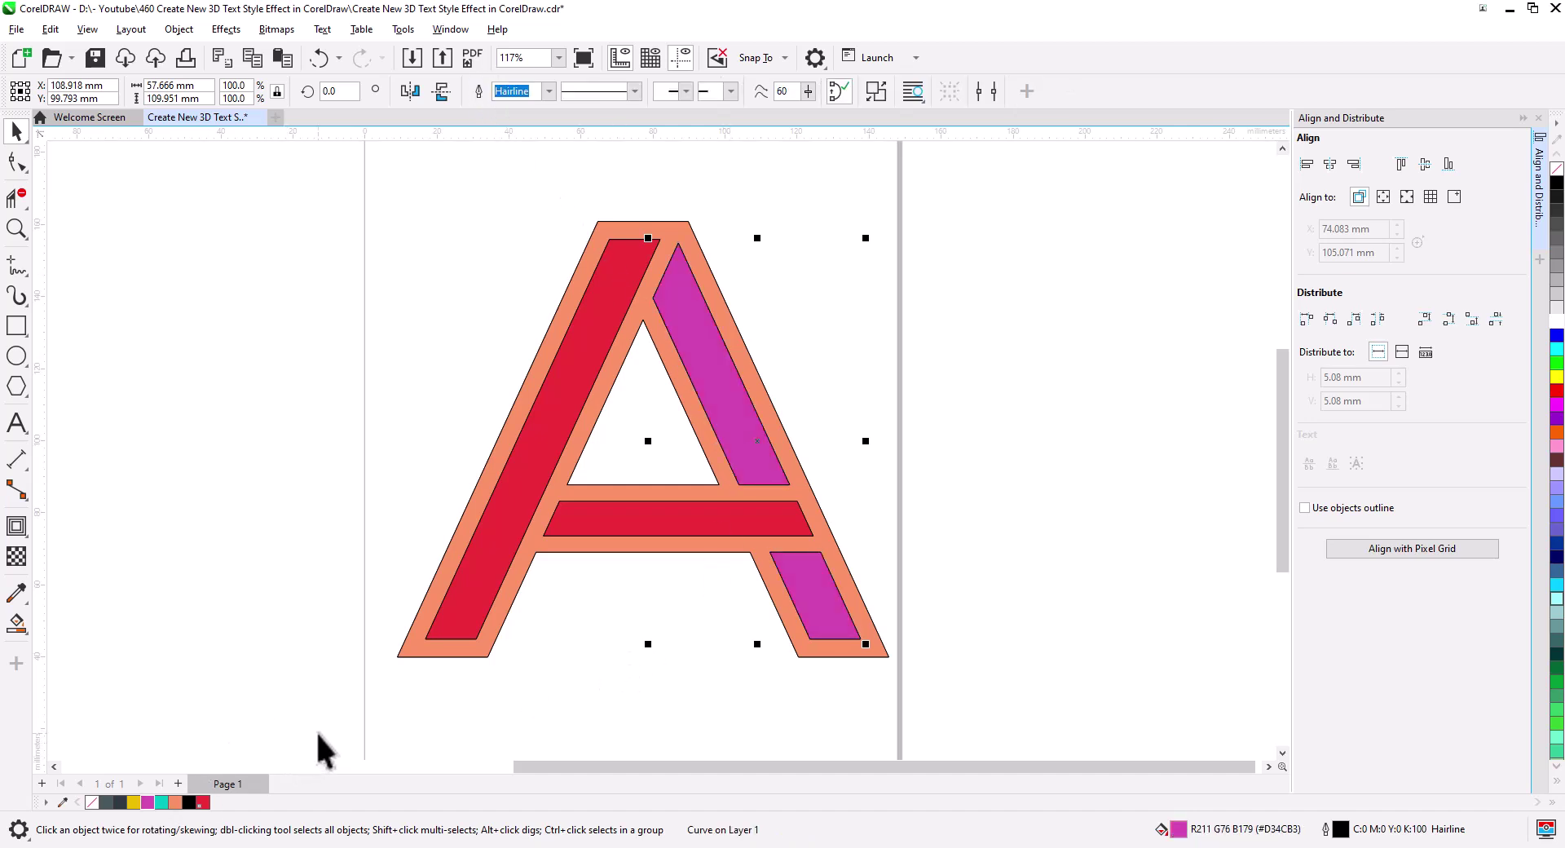
Step: Recolour the left leg's inner piece yellow and the crossbar's inner piece turquoise
click(454, 599)
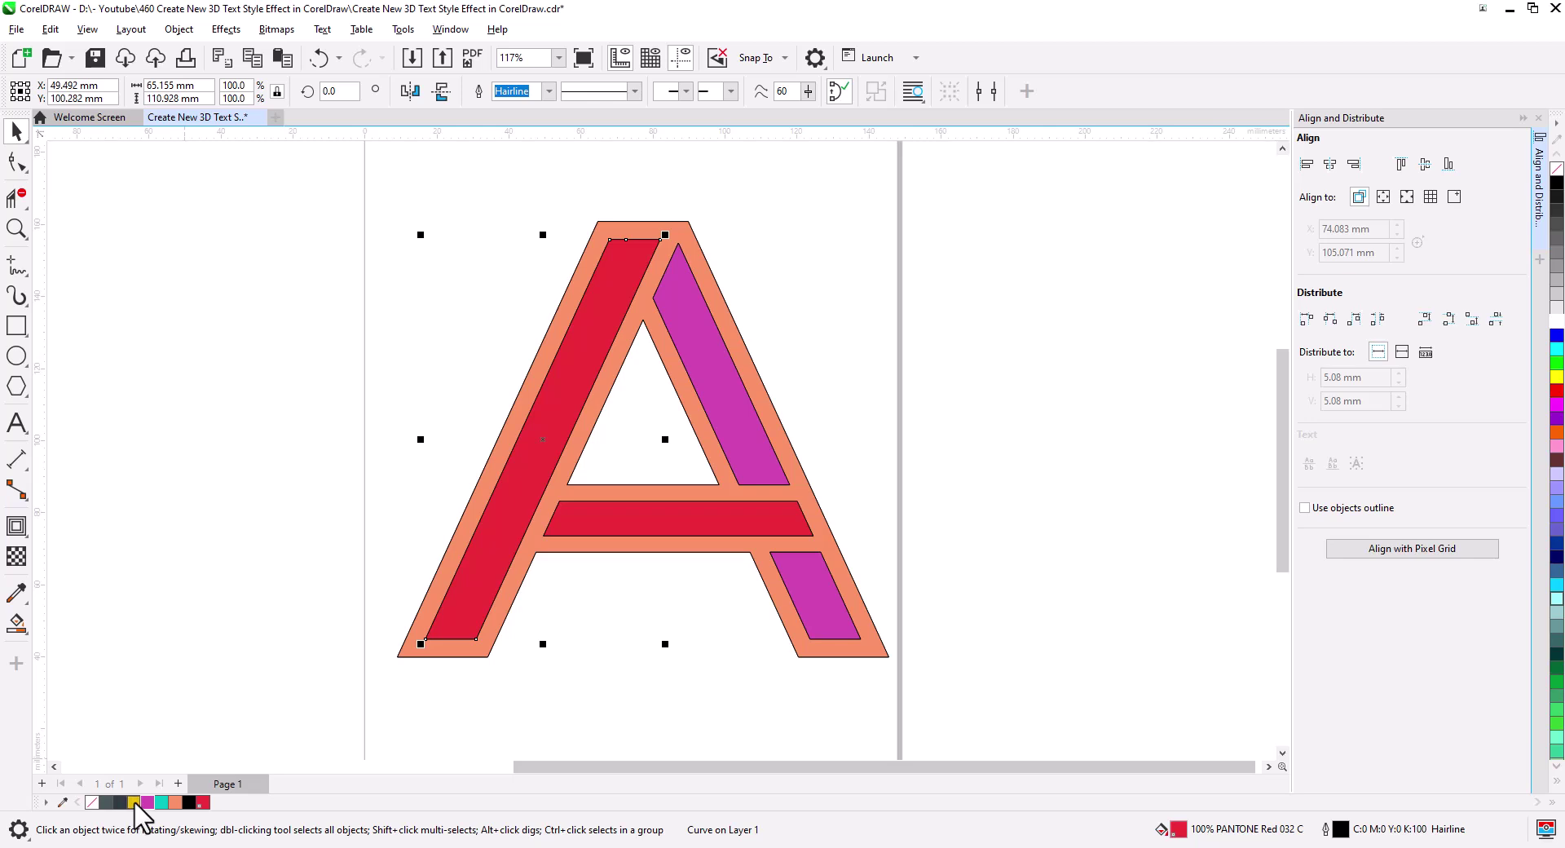
click(134, 802)
click(634, 533)
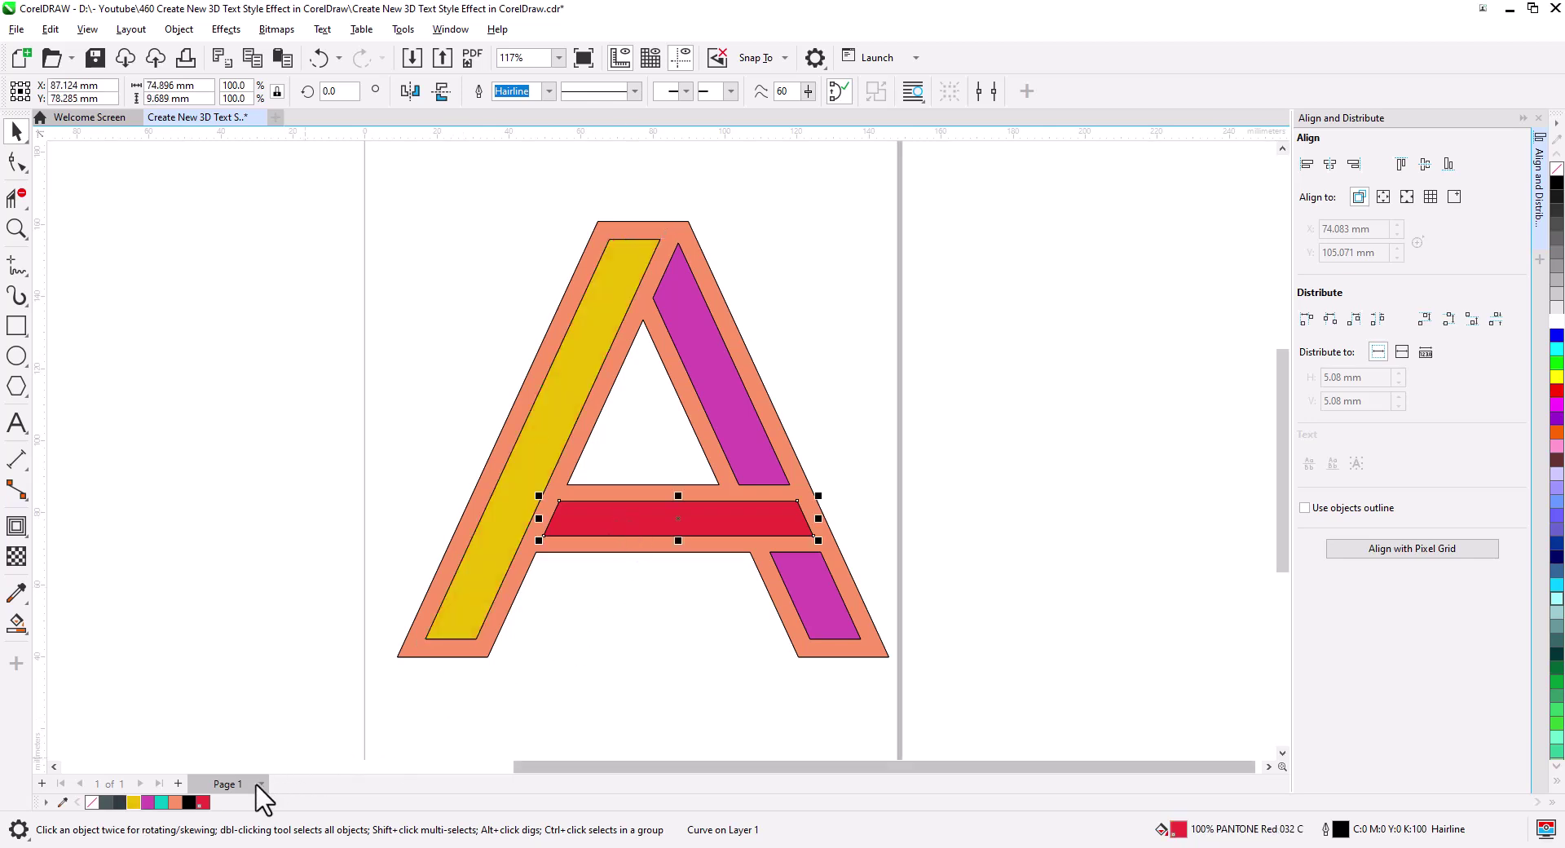
click(161, 803)
click(628, 631)
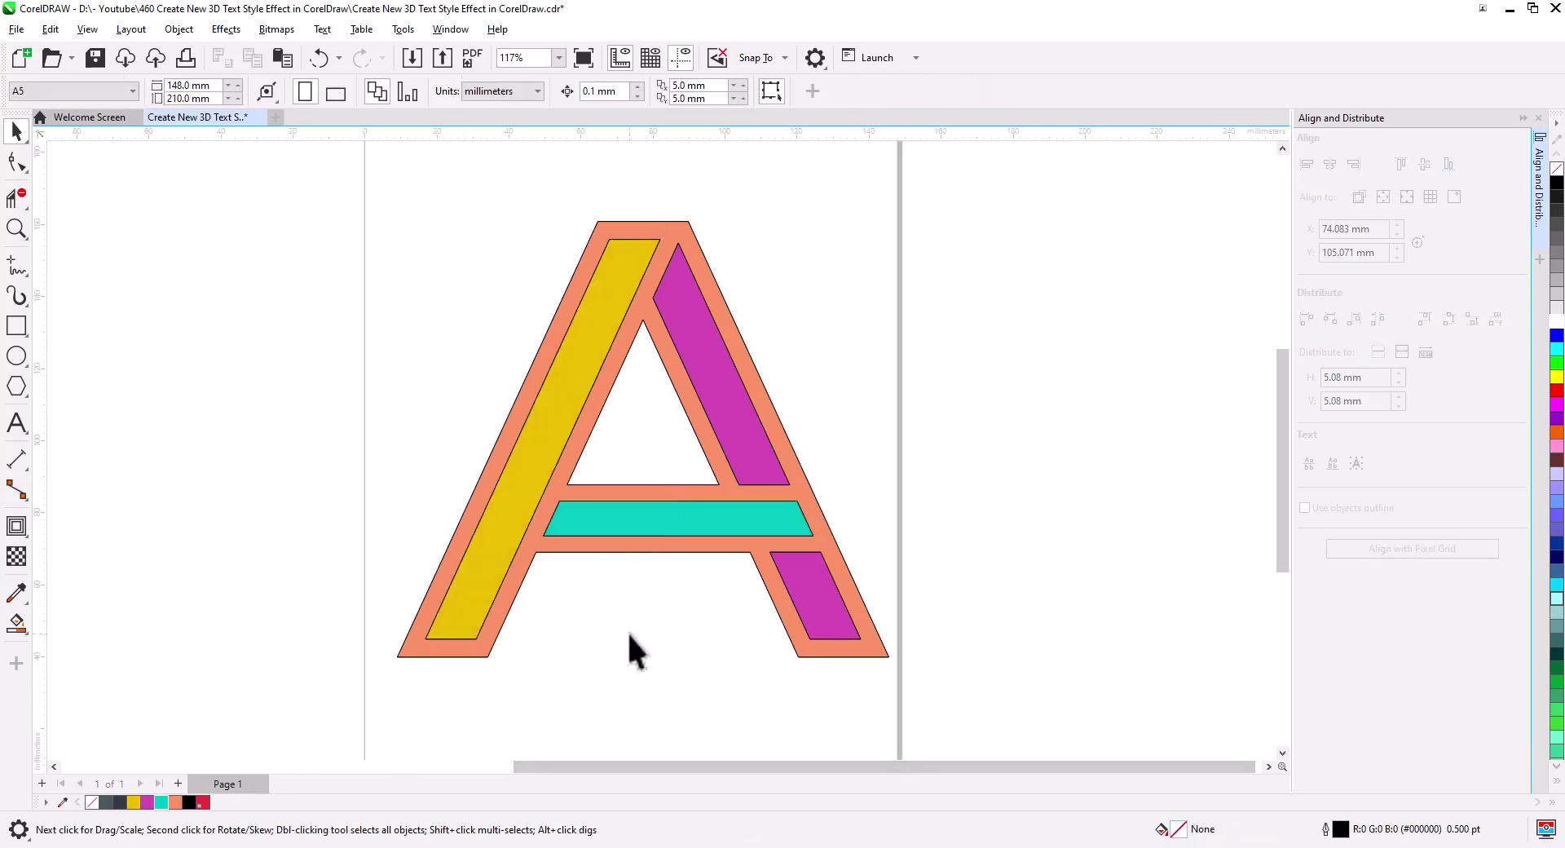
Step: Select the coloured inner pieces of both legs and the crossbar together and change their stacking order
click(818, 570)
click(671, 529)
shift+click(508, 509)
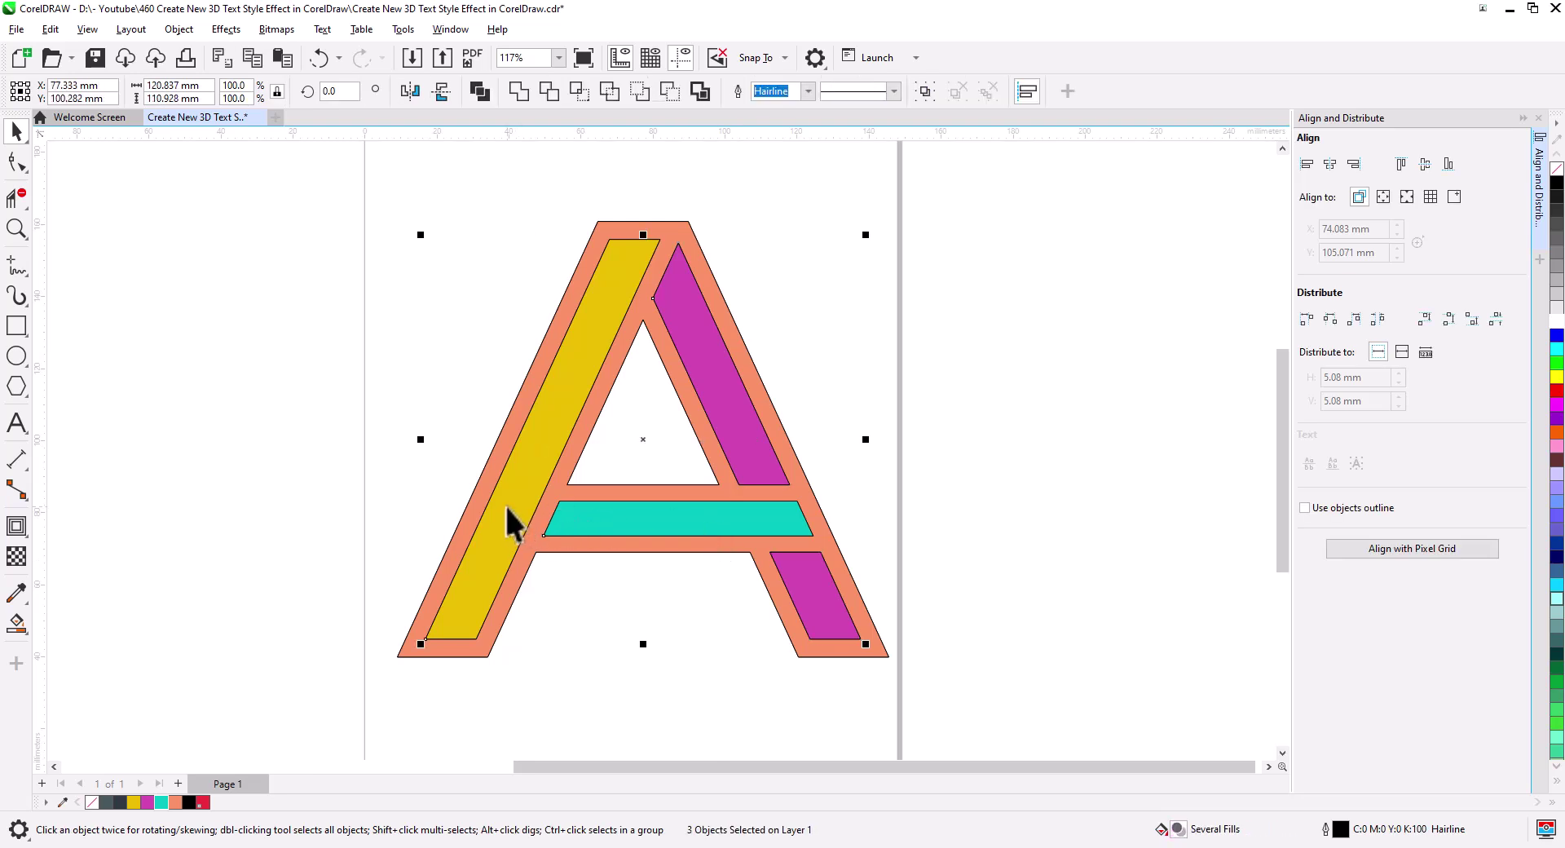
right_click(507, 509)
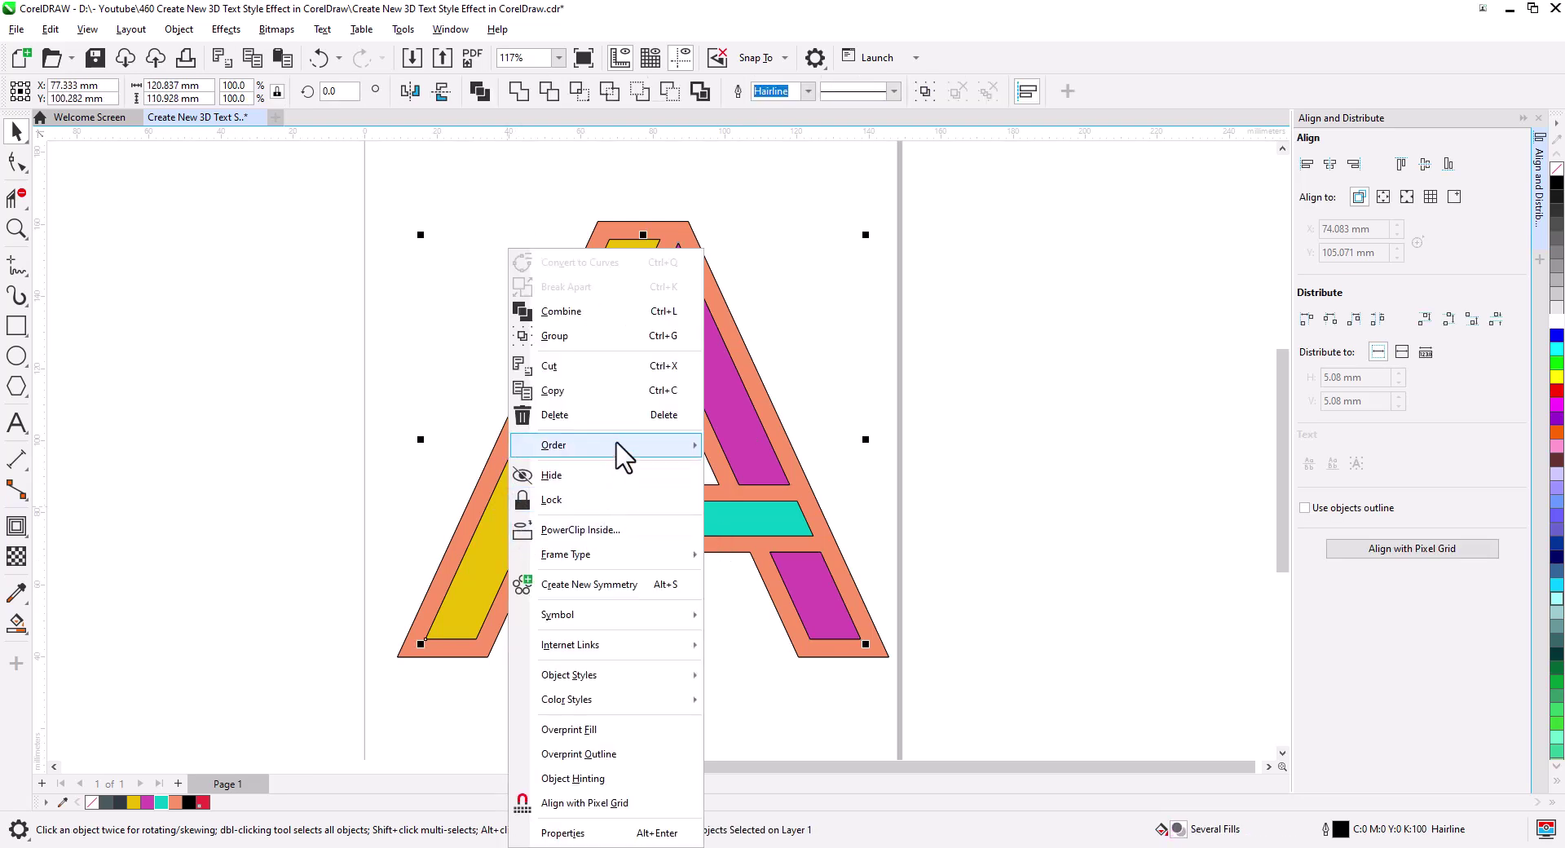
mouse_move(624, 446)
click(773, 472)
click(856, 534)
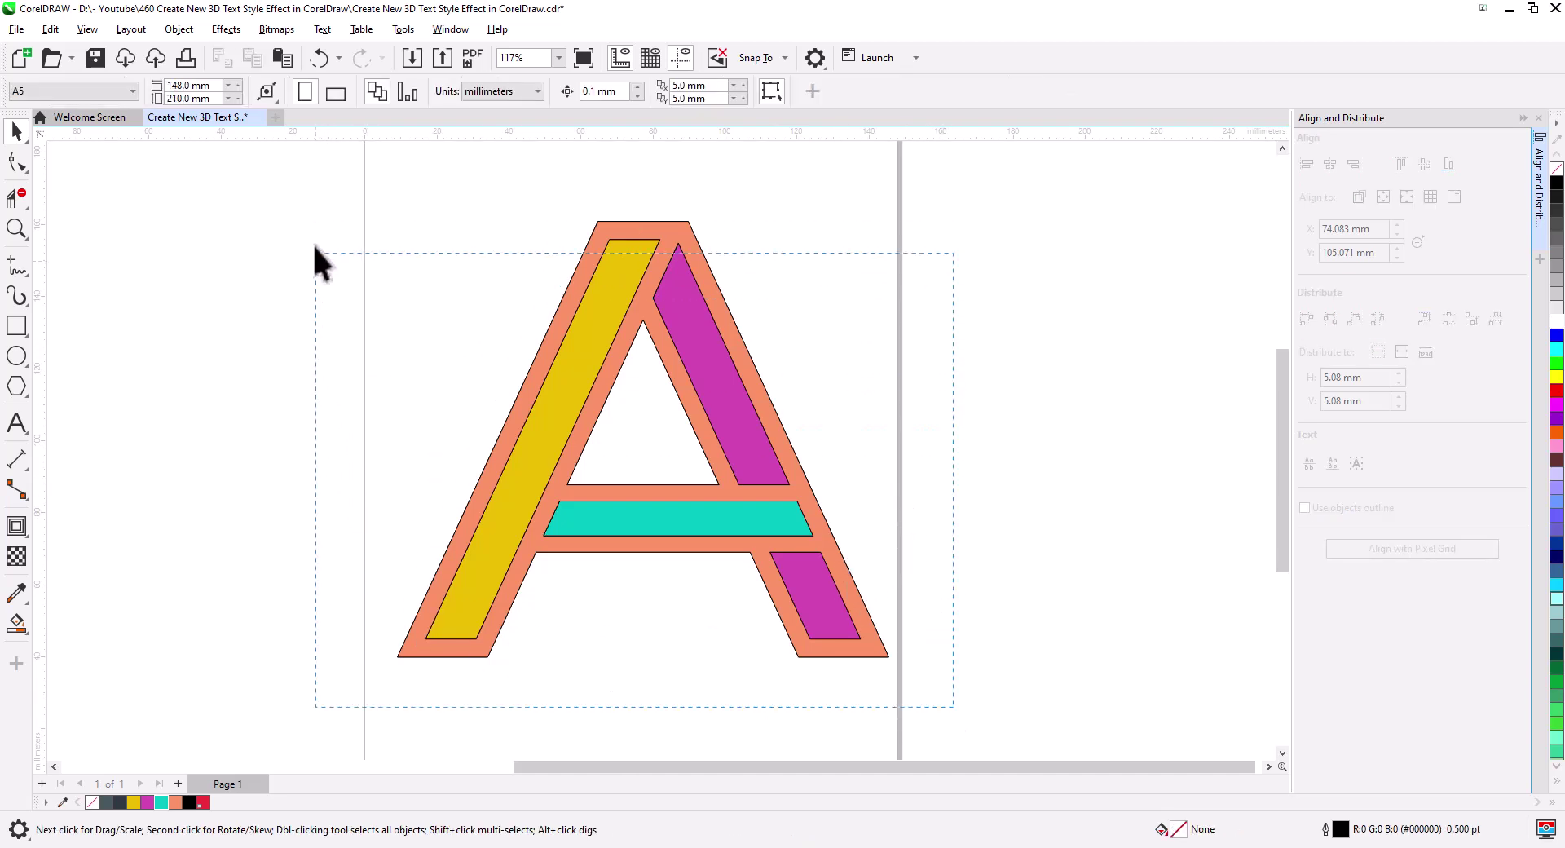
Step: Remove the outlines from all objects of the letter
key(ctrl+a)
right_click(1557, 169)
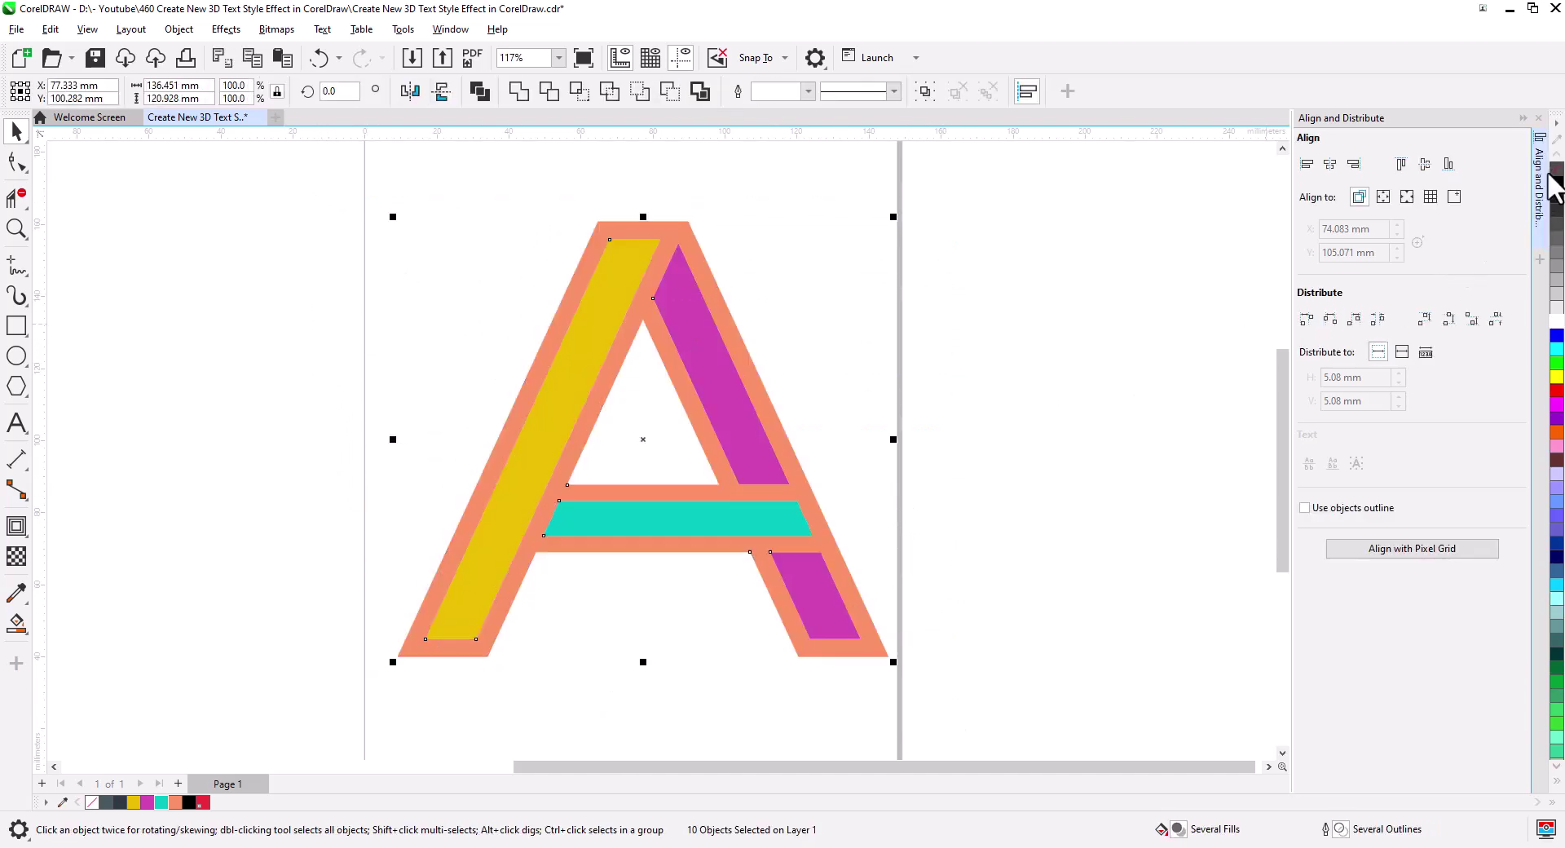
click(1092, 432)
Step: Give the letter's frame a diagonal fountain fill from grey #48575A at the right foot to the darker palette grey beside the left leg
click(858, 614)
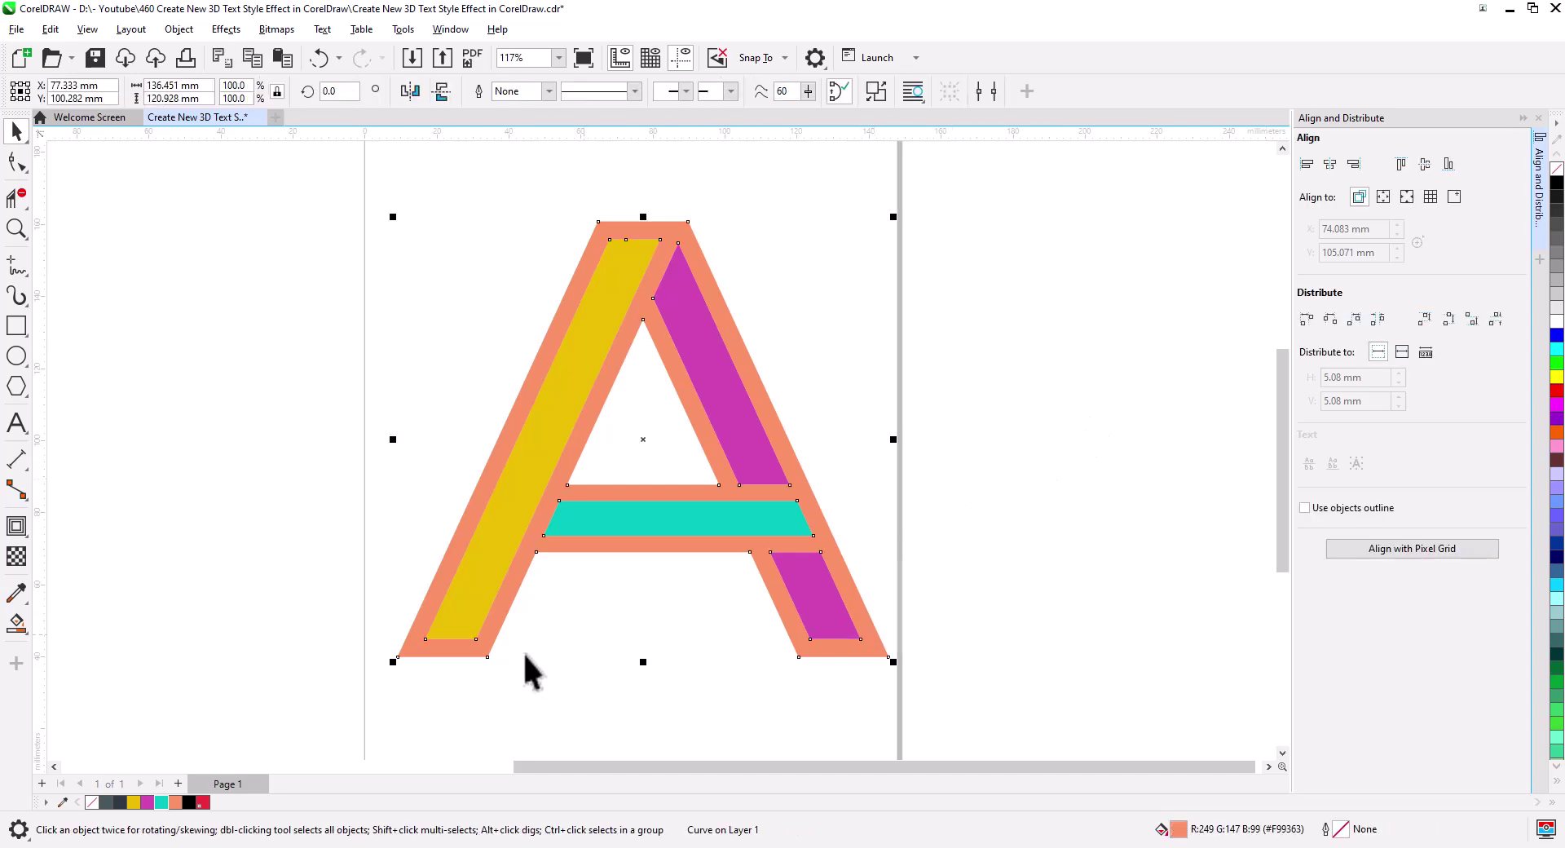
click(105, 802)
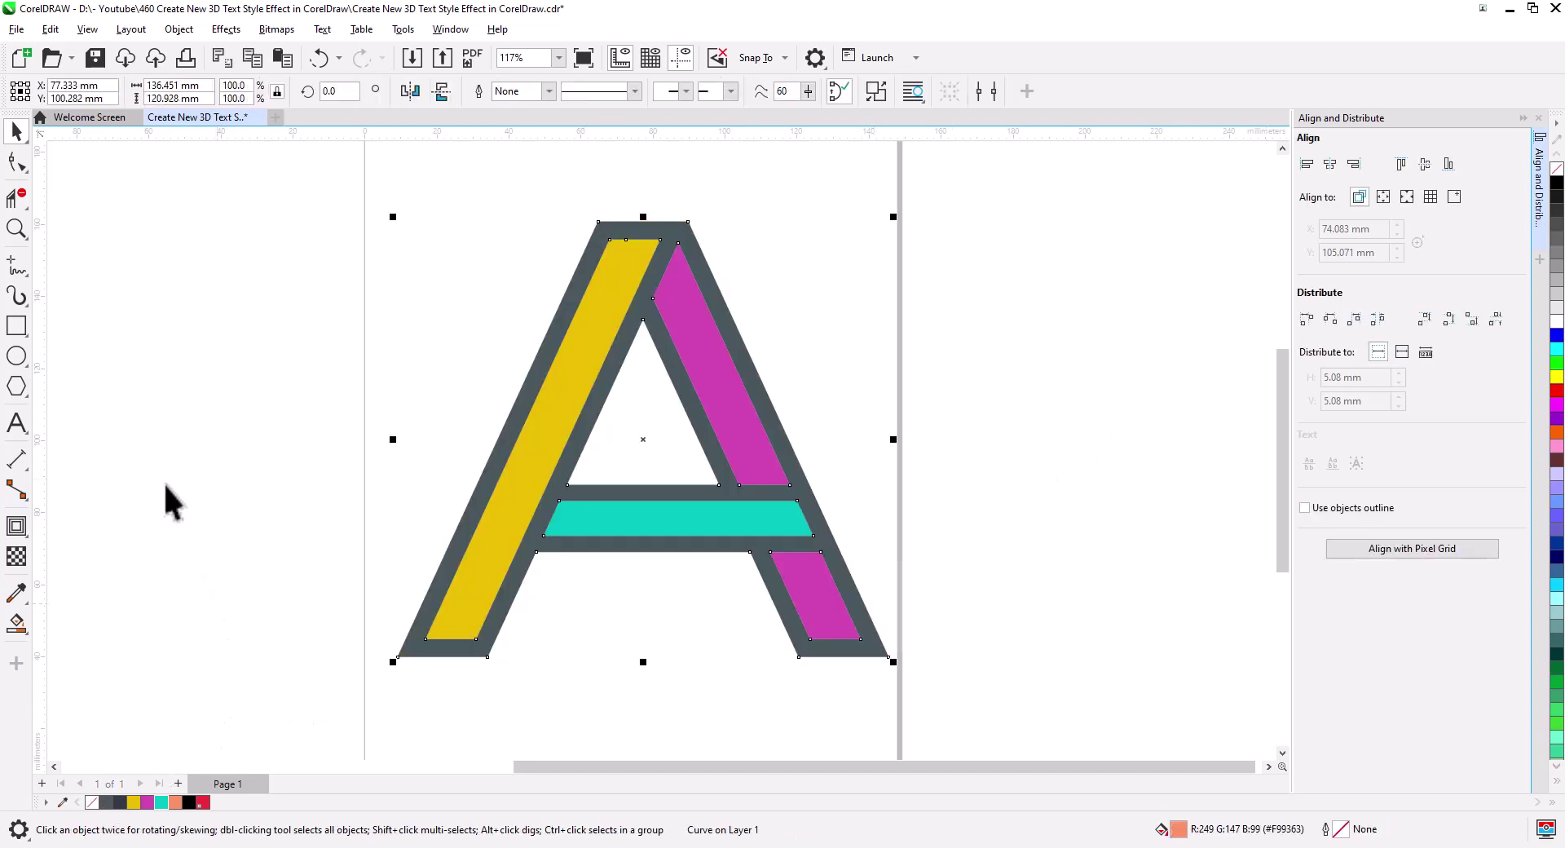
click(21, 631)
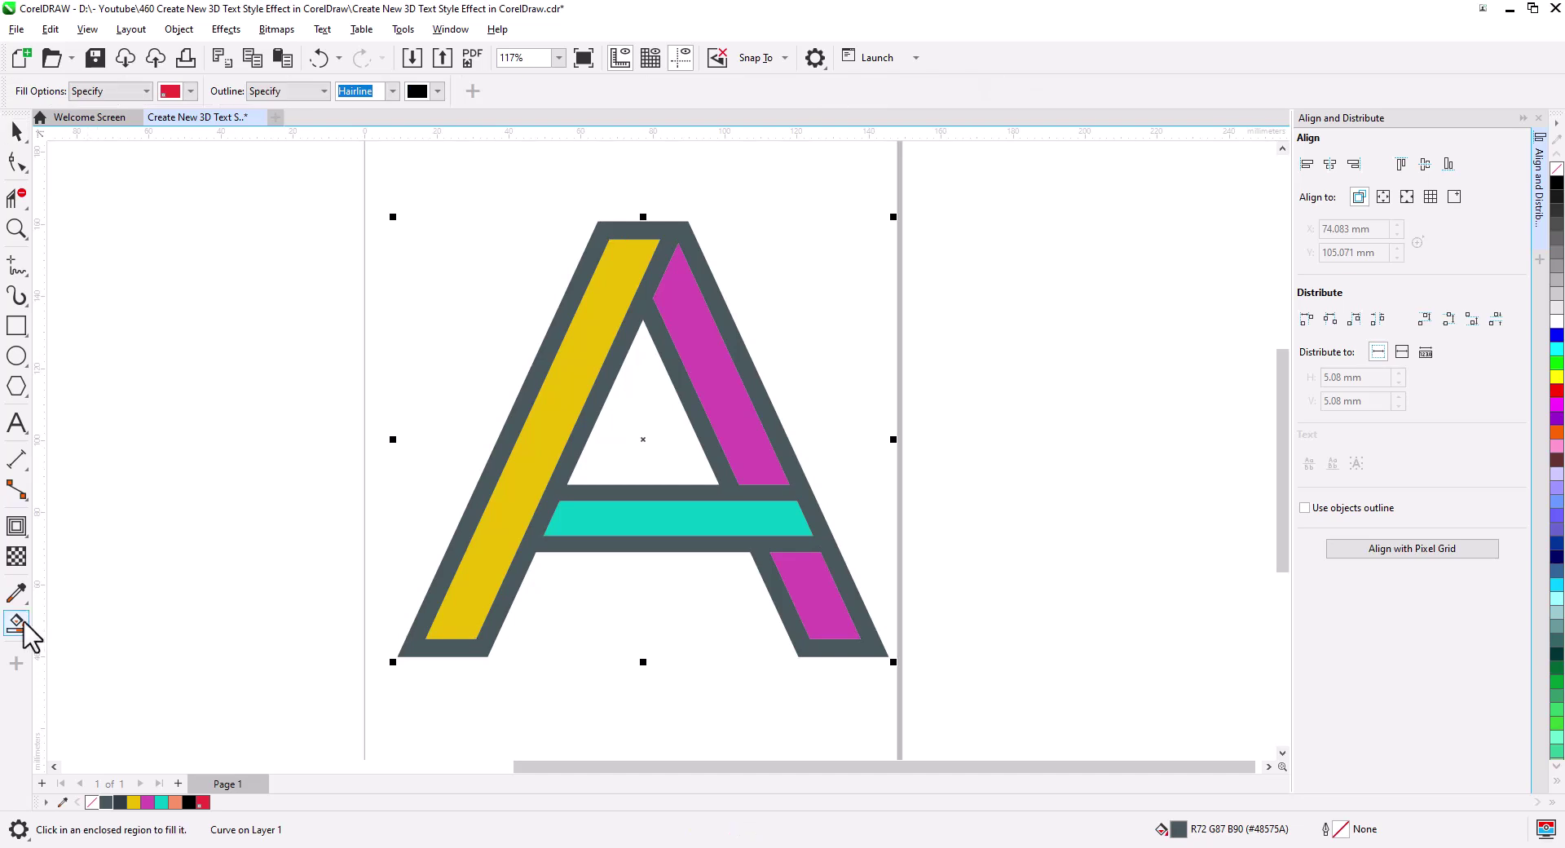
click(67, 632)
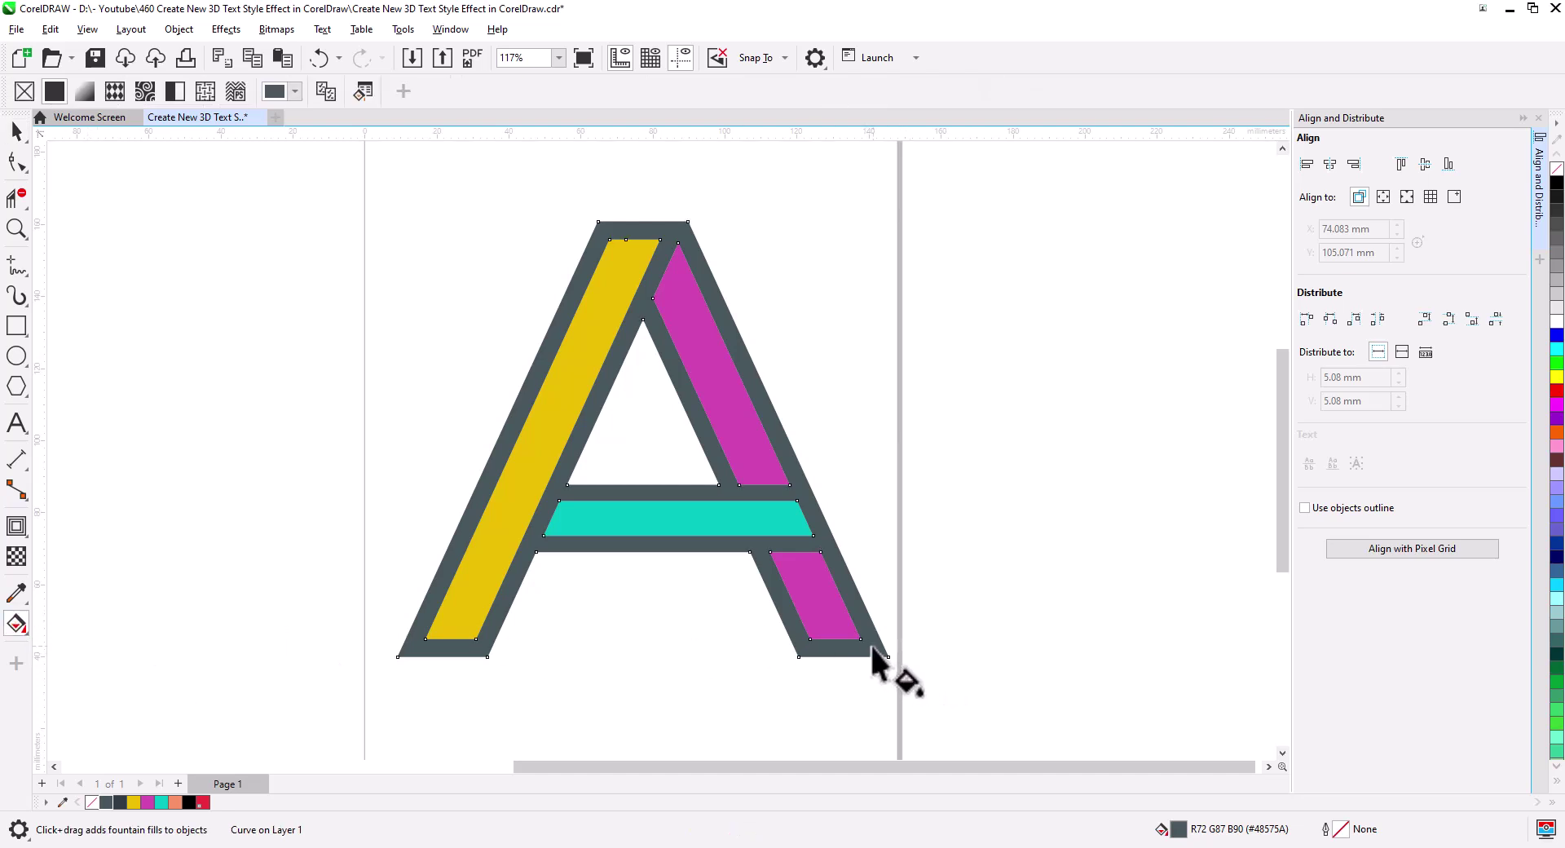
drag(872, 646, 530, 447)
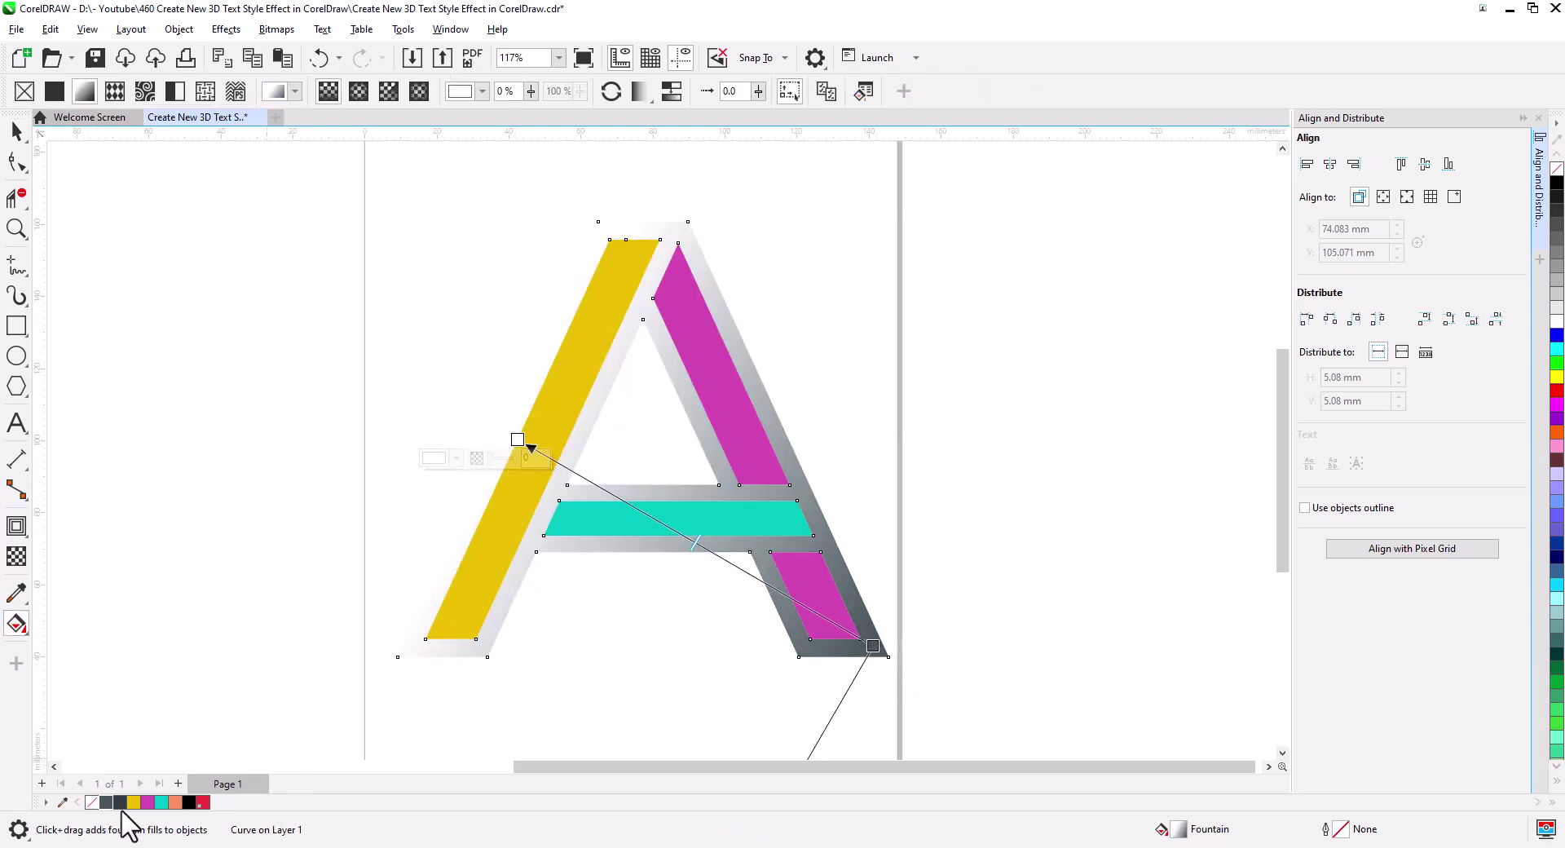
drag(119, 803, 521, 440)
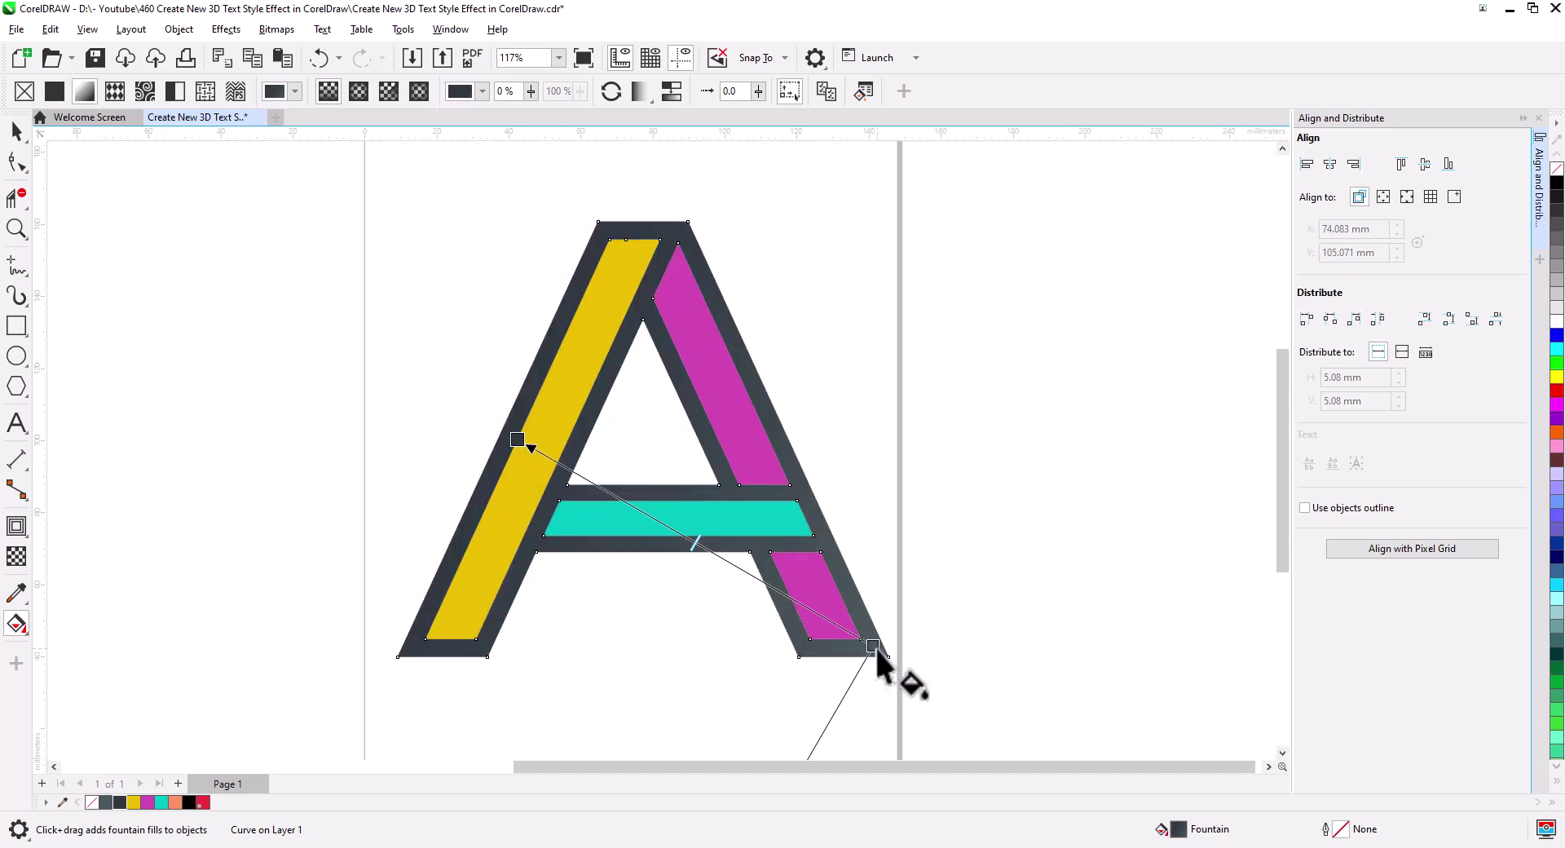
drag(874, 646, 864, 640)
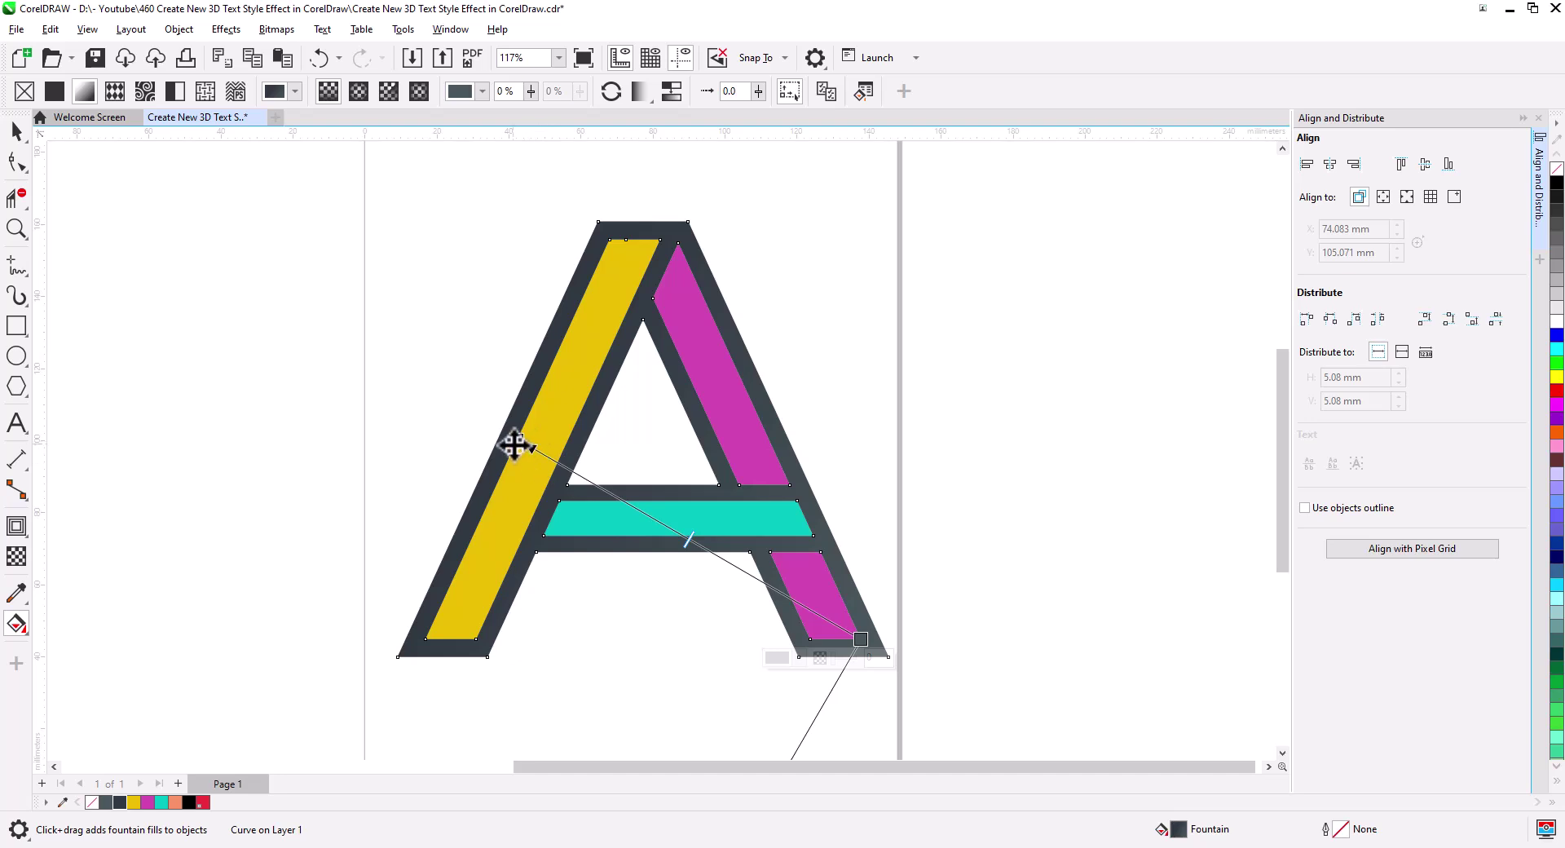
mouse_move(518, 430)
mouse_down()
mouse_move(529, 412)
mouse_move(507, 404)
mouse_up()
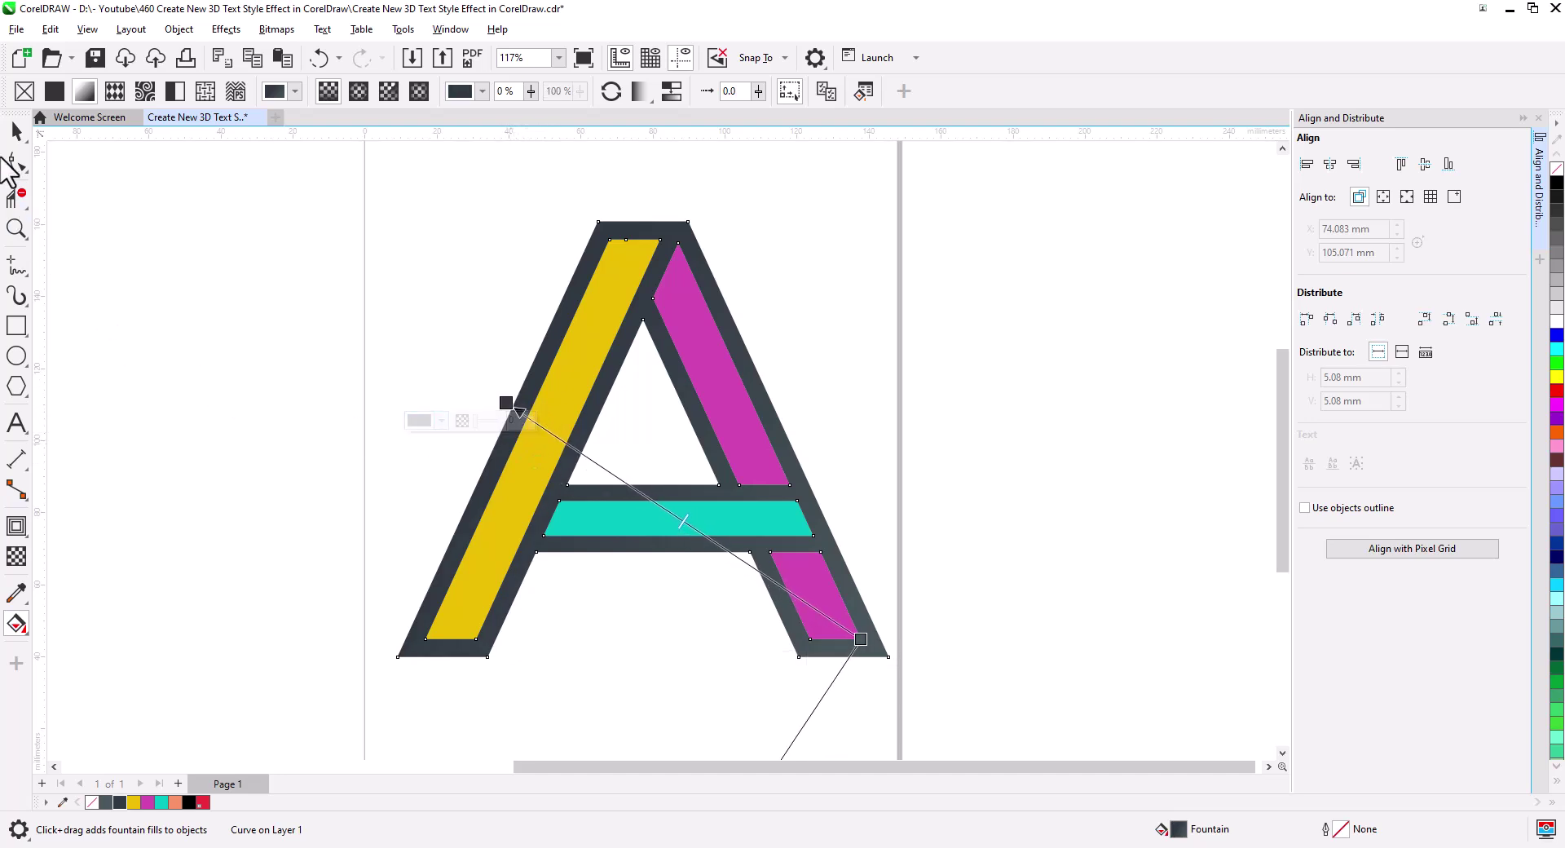
Step: Add a drop shadow to the letter's dark frame, cast toward the upper left with offsets of about -1.8 mm and 1.4 mm
click(15, 132)
click(698, 617)
scroll(701, 614, up, 3)
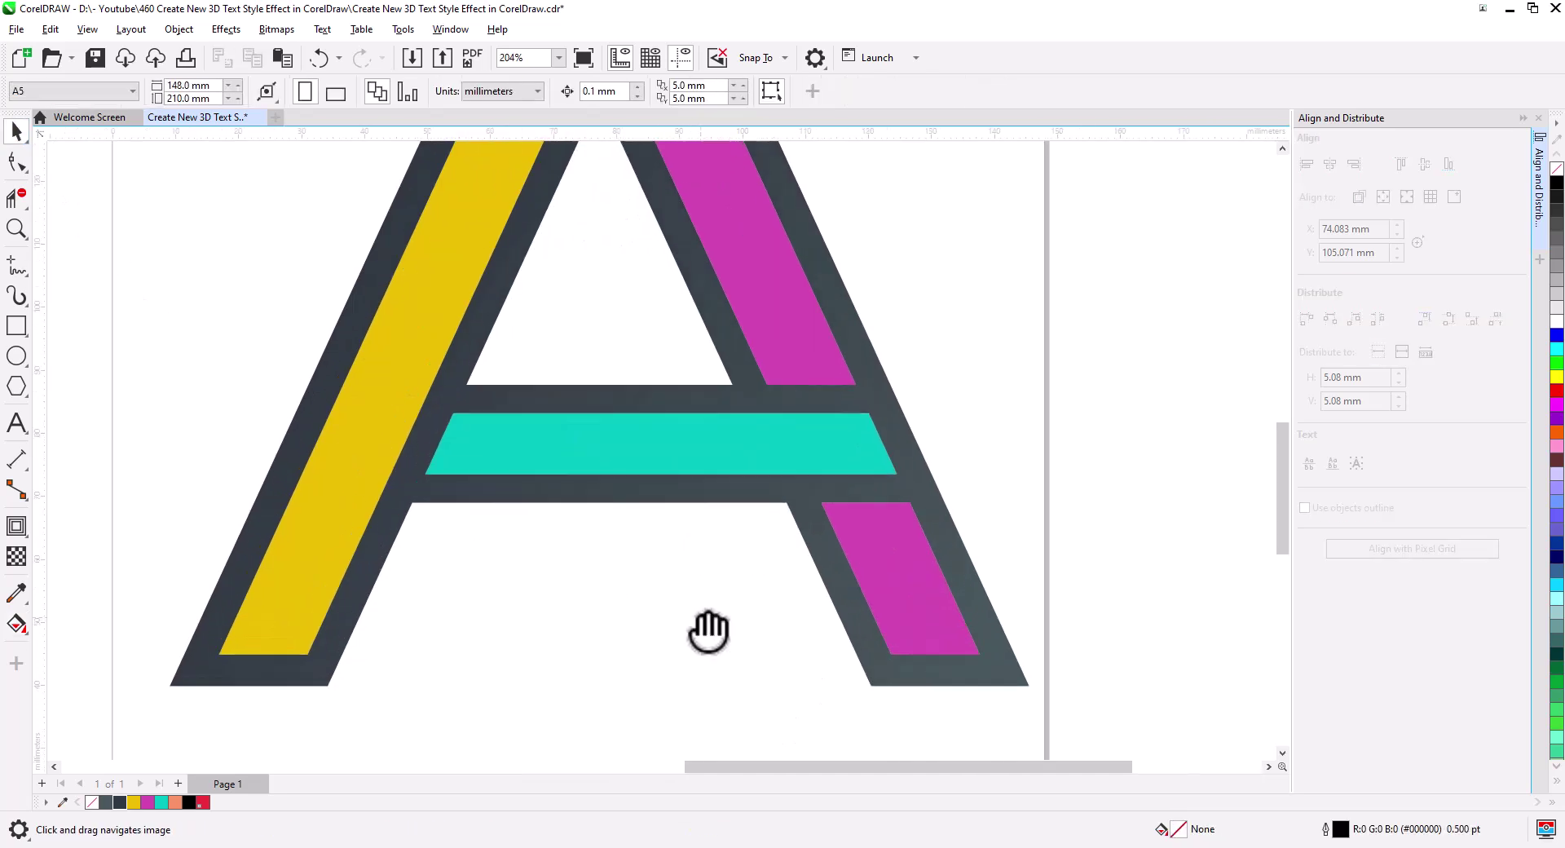
scroll(734, 611, down, 1)
scroll(767, 652, down, 1)
drag(765, 652, 769, 707)
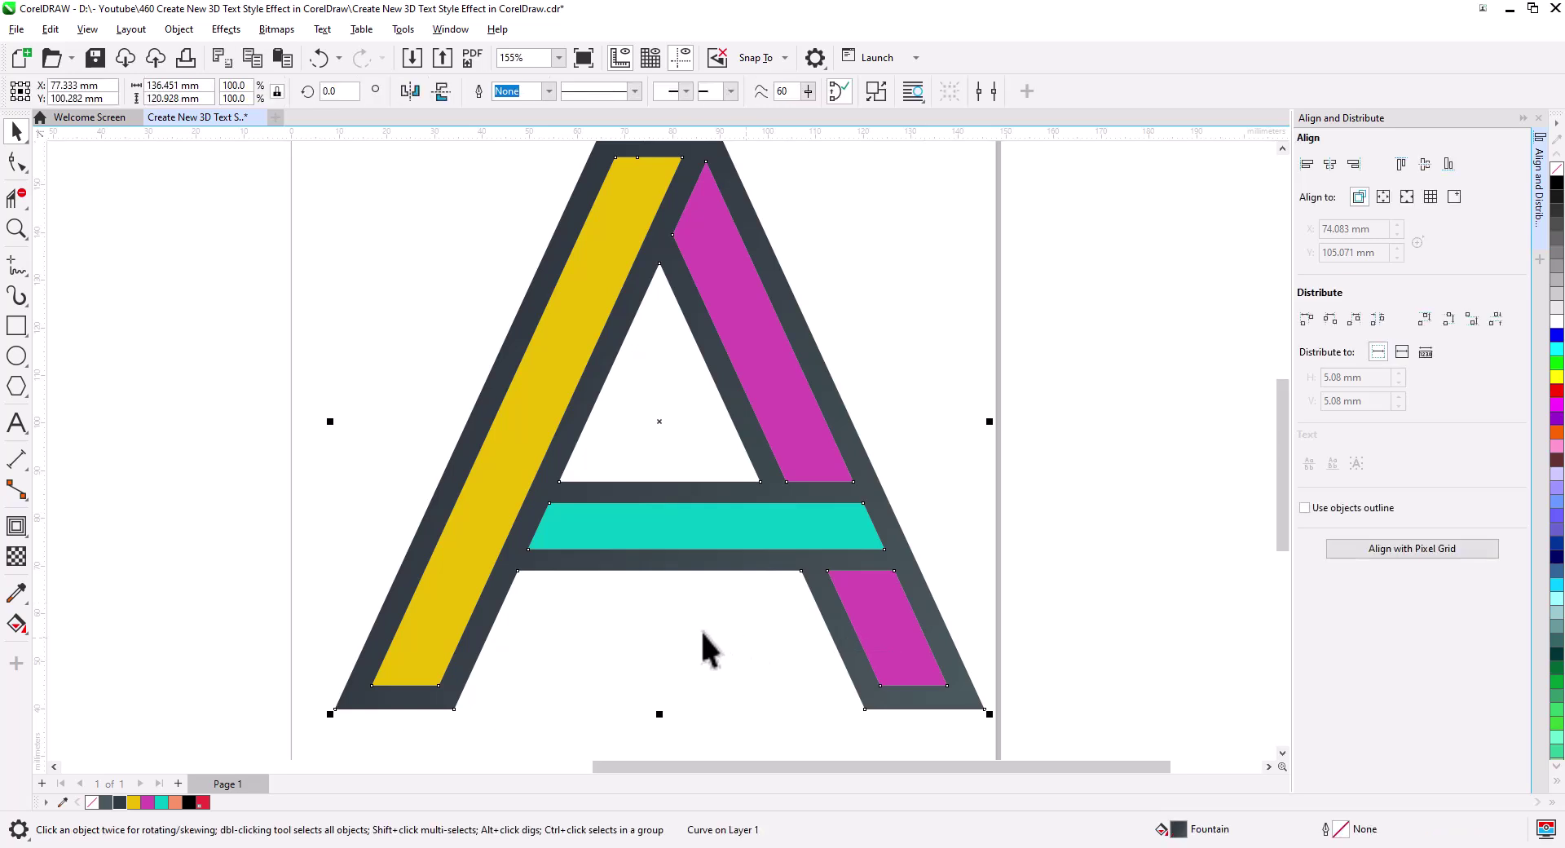
click(17, 528)
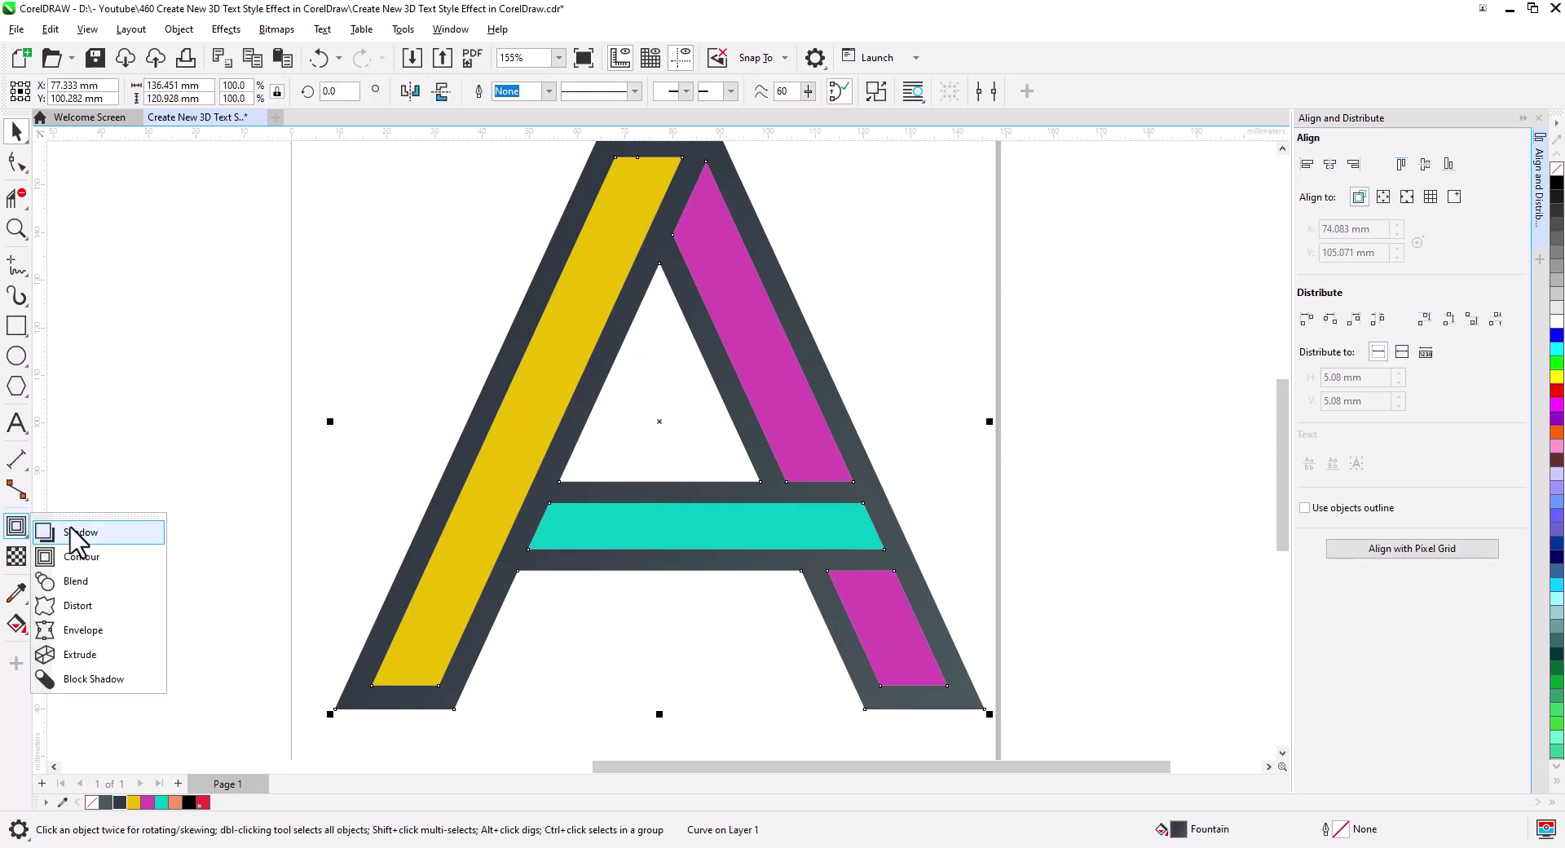
click(66, 526)
drag(707, 493, 325, 167)
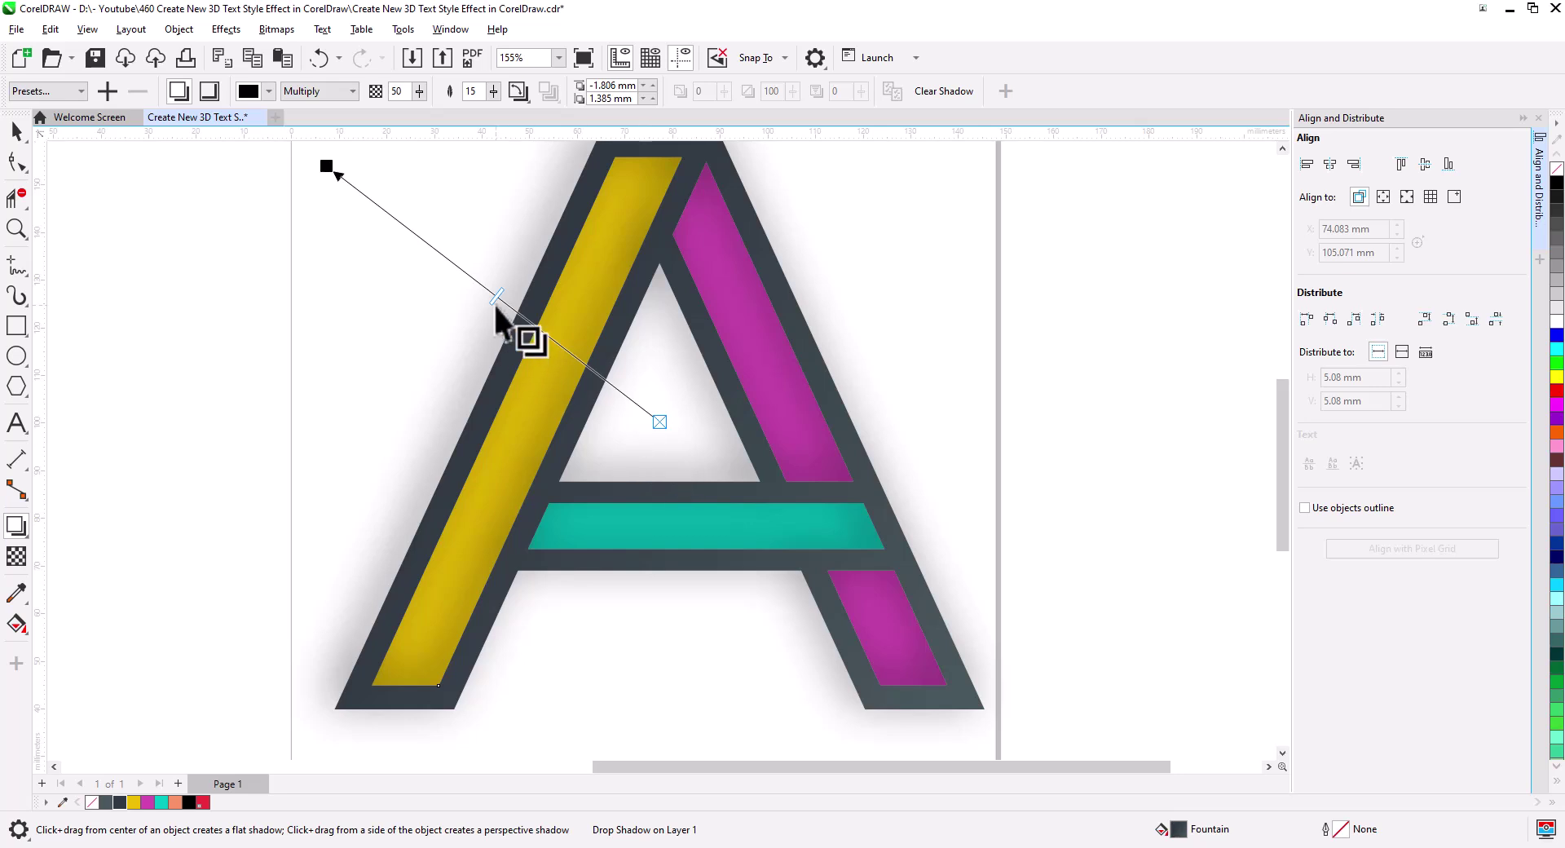
Step: Set the frame shadow's opacity to 80 and its feathering to 8
drag(499, 304, 427, 252)
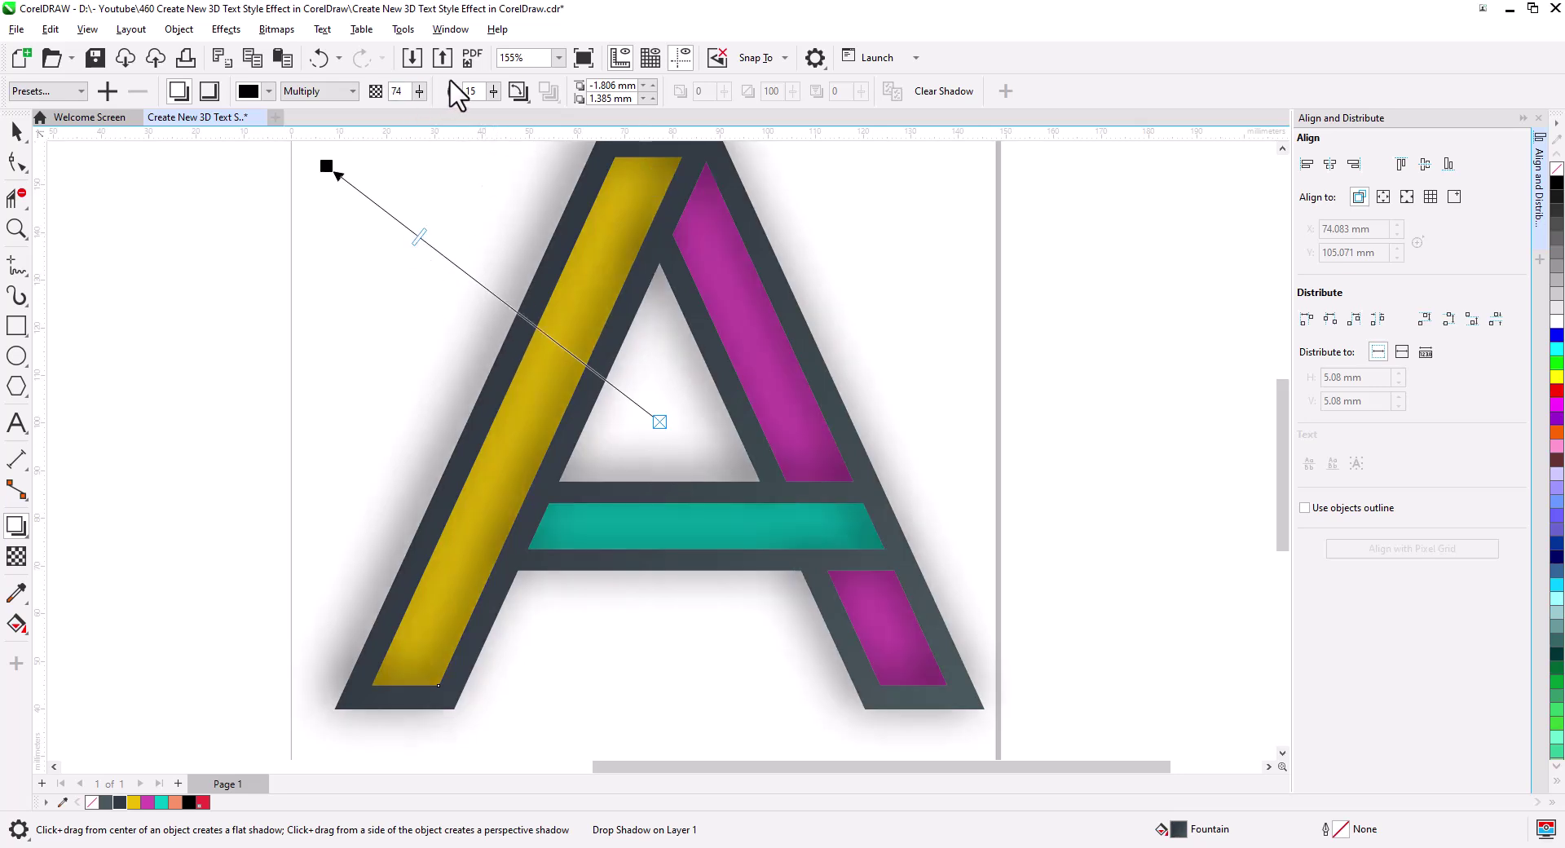
text(8)
key(Return)
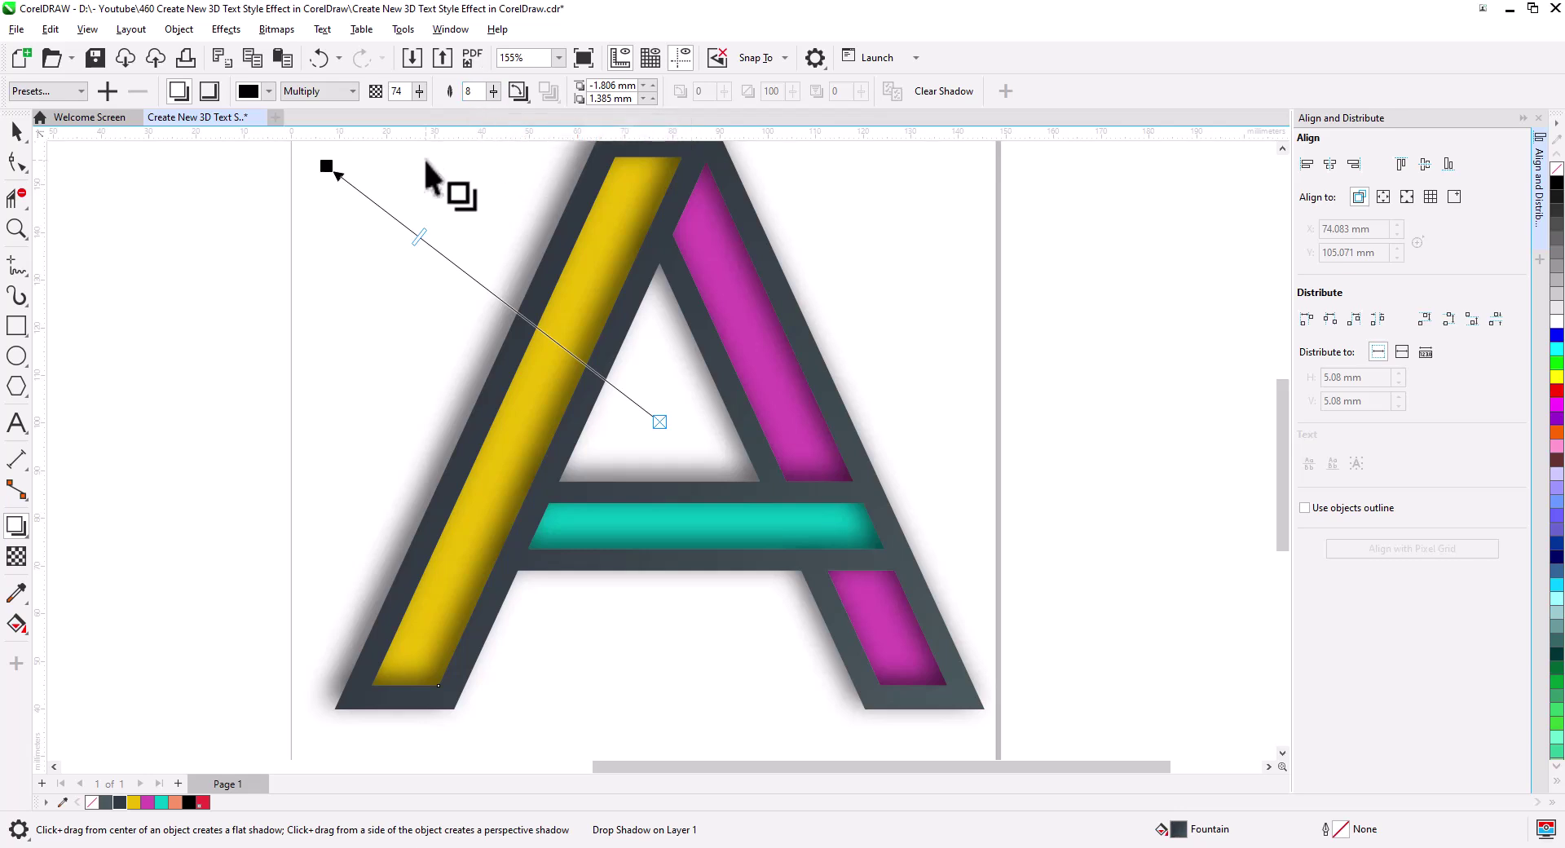
drag(414, 242, 394, 225)
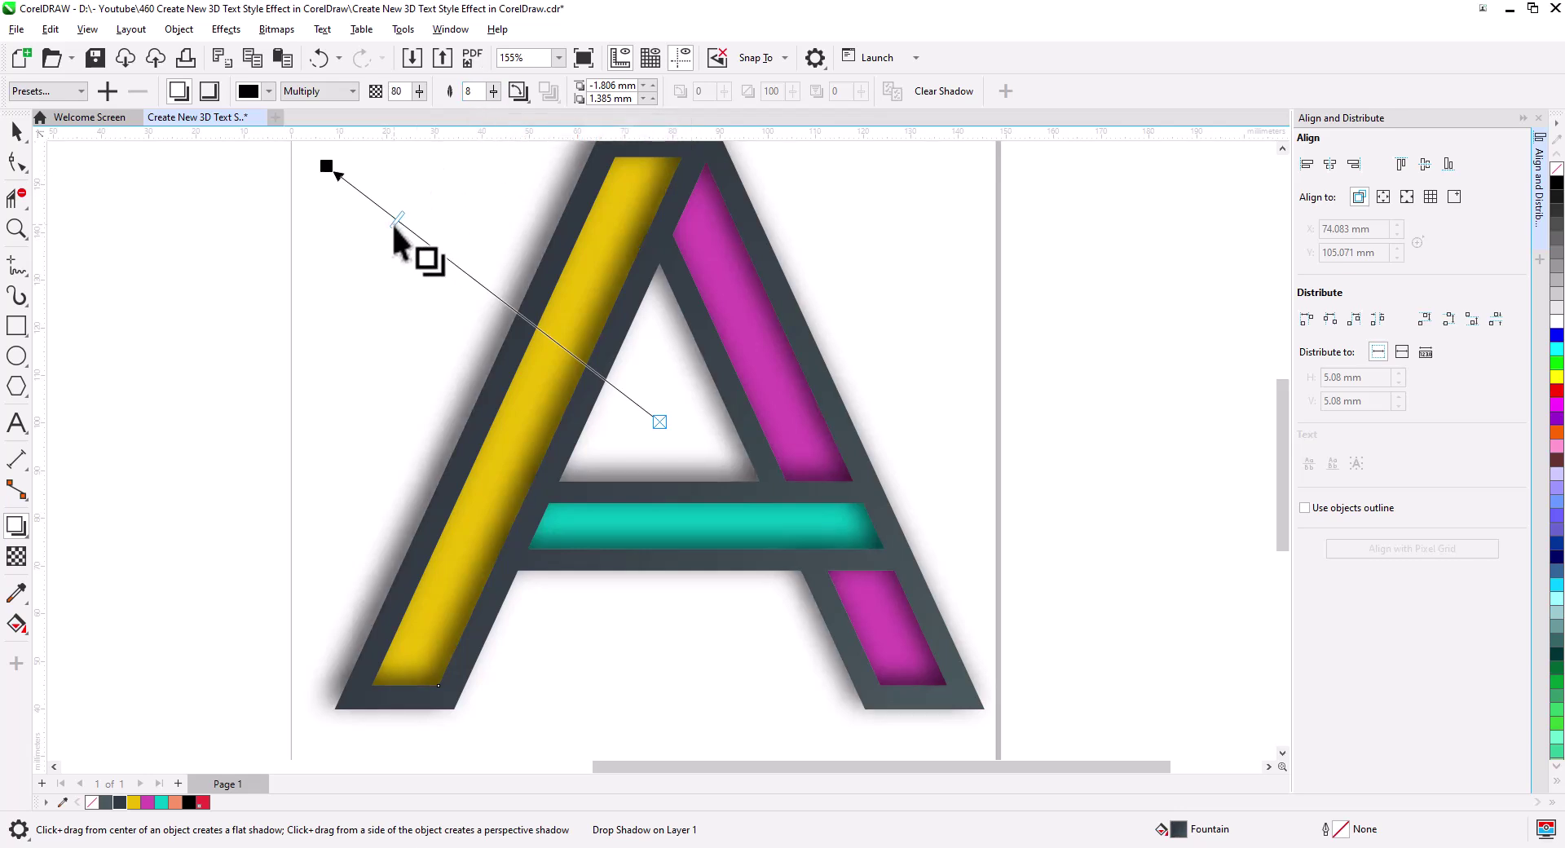
Step: Break the drop shadow apart from the frame and send the separated shadow to the back of the layer
click(17, 131)
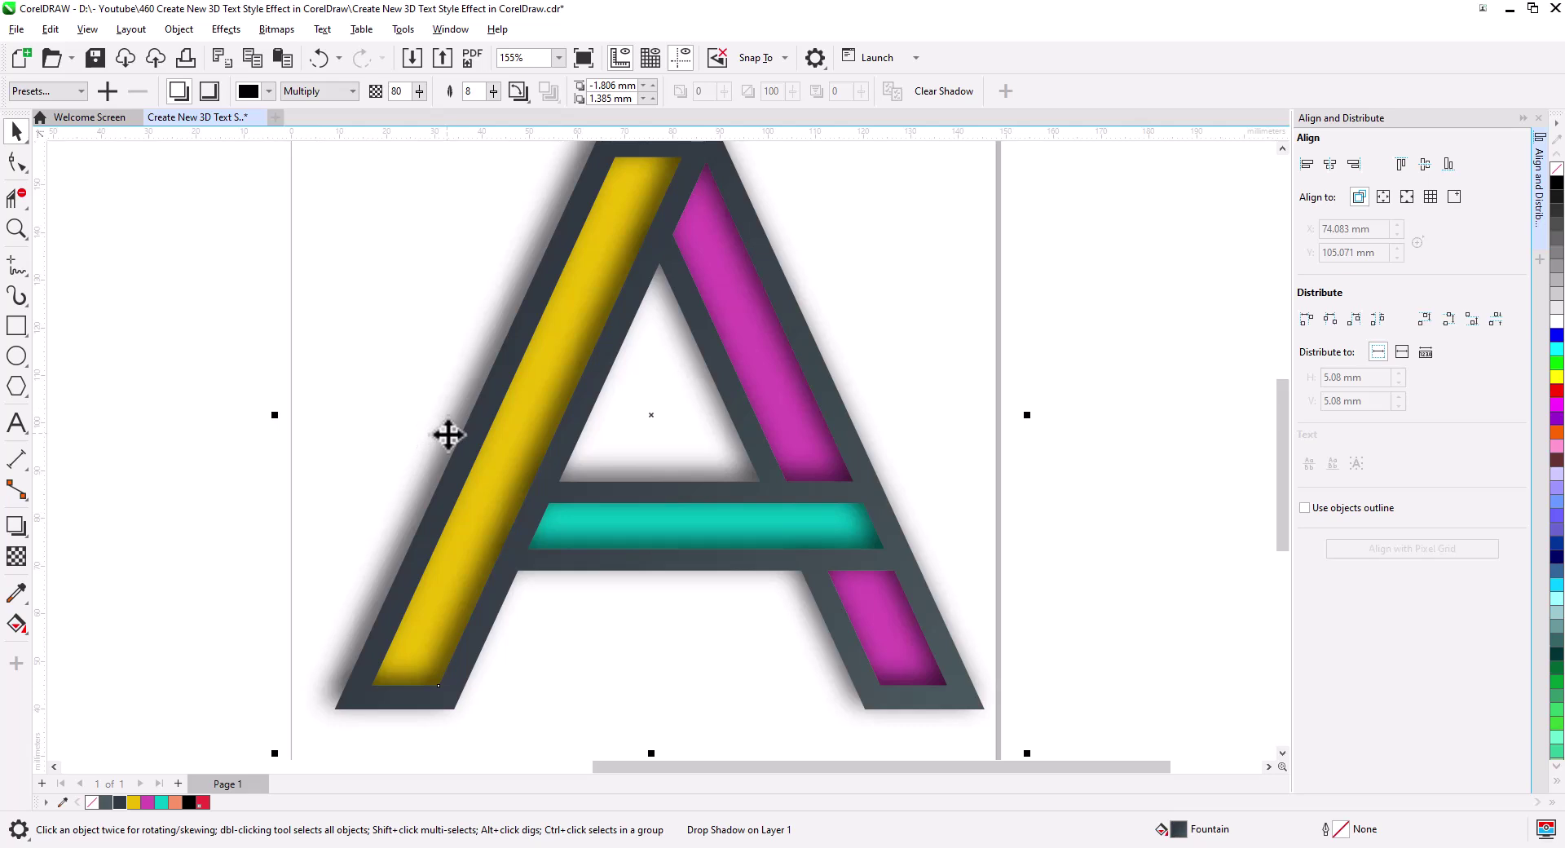
right_click(447, 435)
click(508, 449)
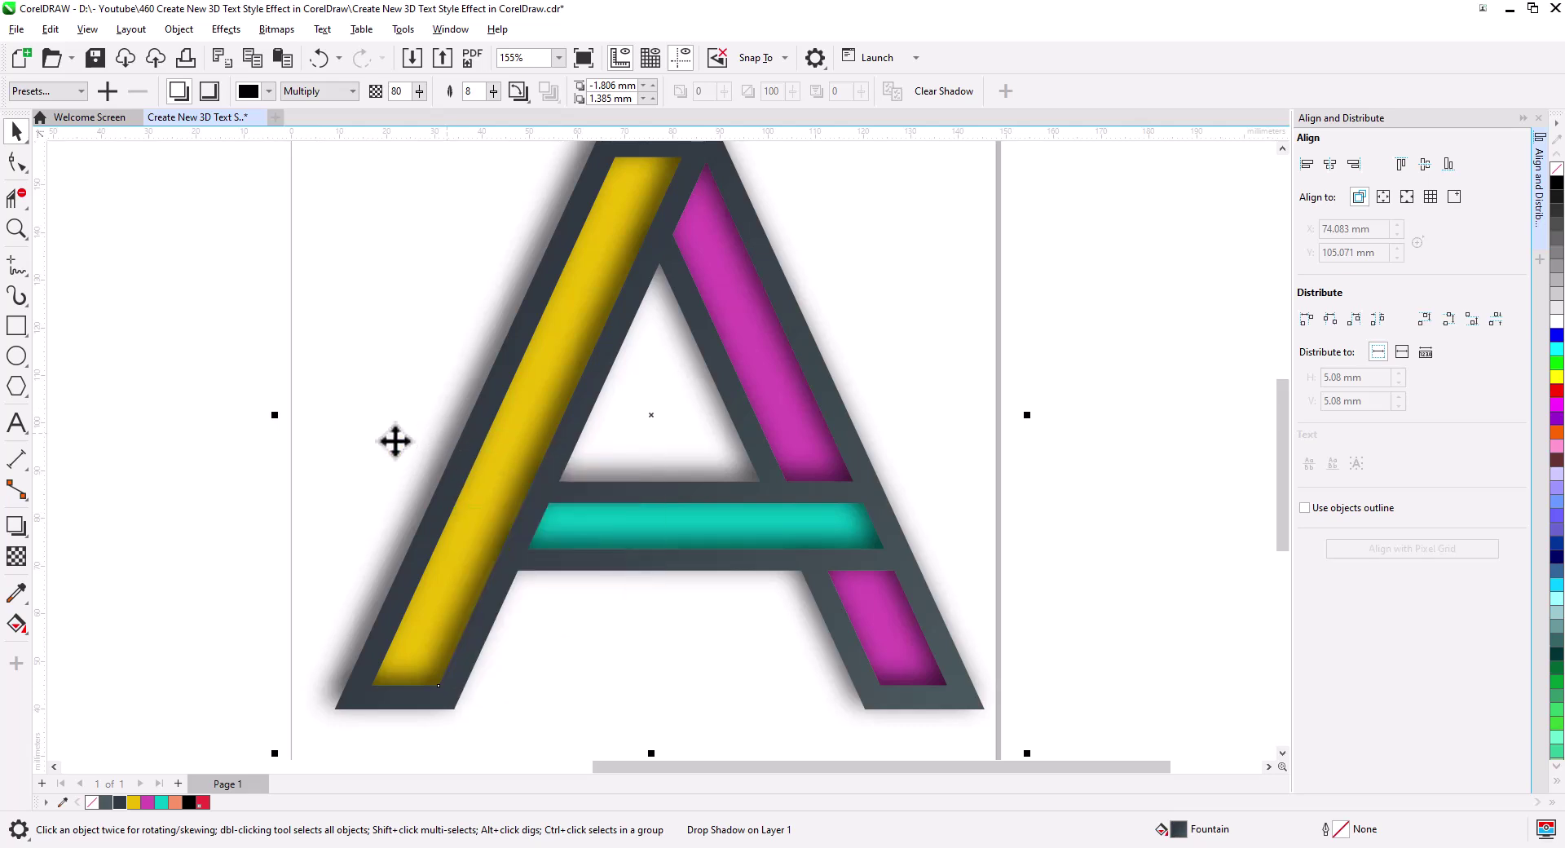
click(321, 391)
right_click(438, 453)
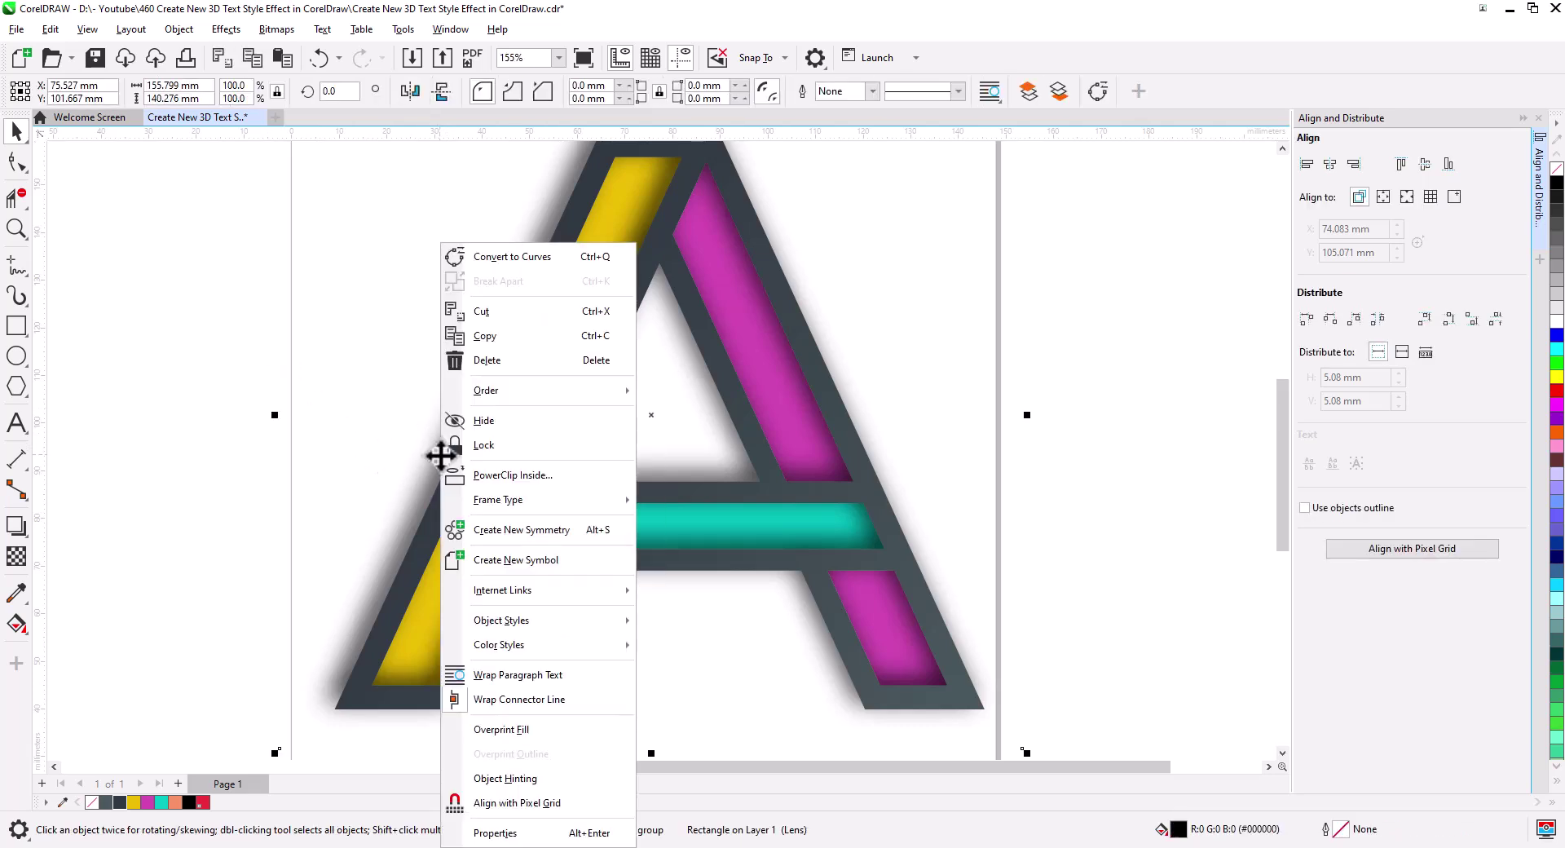
mouse_move(517, 391)
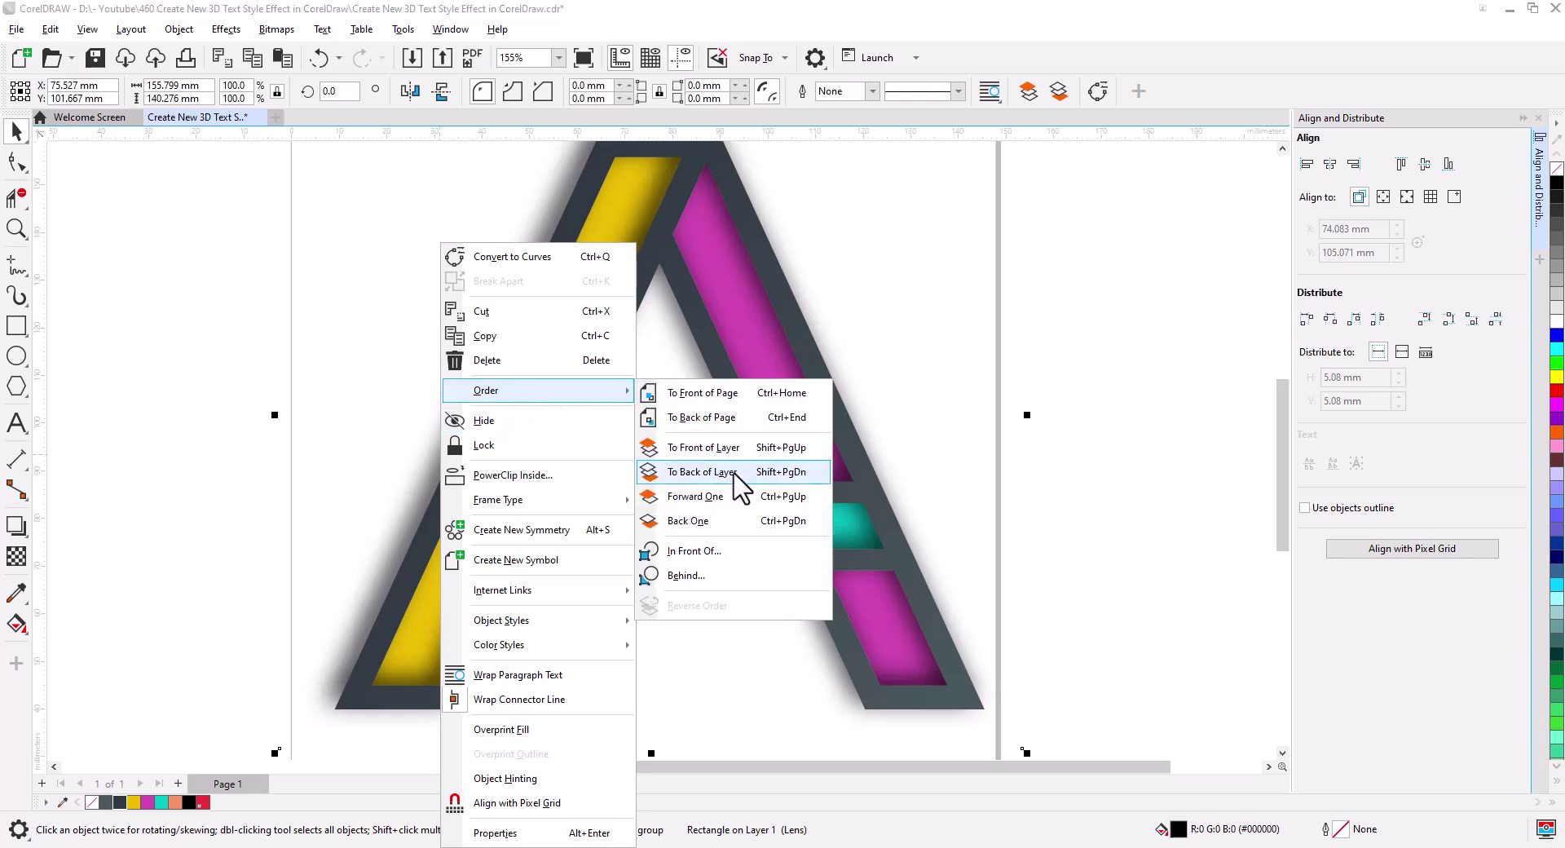
click(721, 471)
click(167, 380)
Step: Copy the separated shadow and paste it twice in place
click(408, 521)
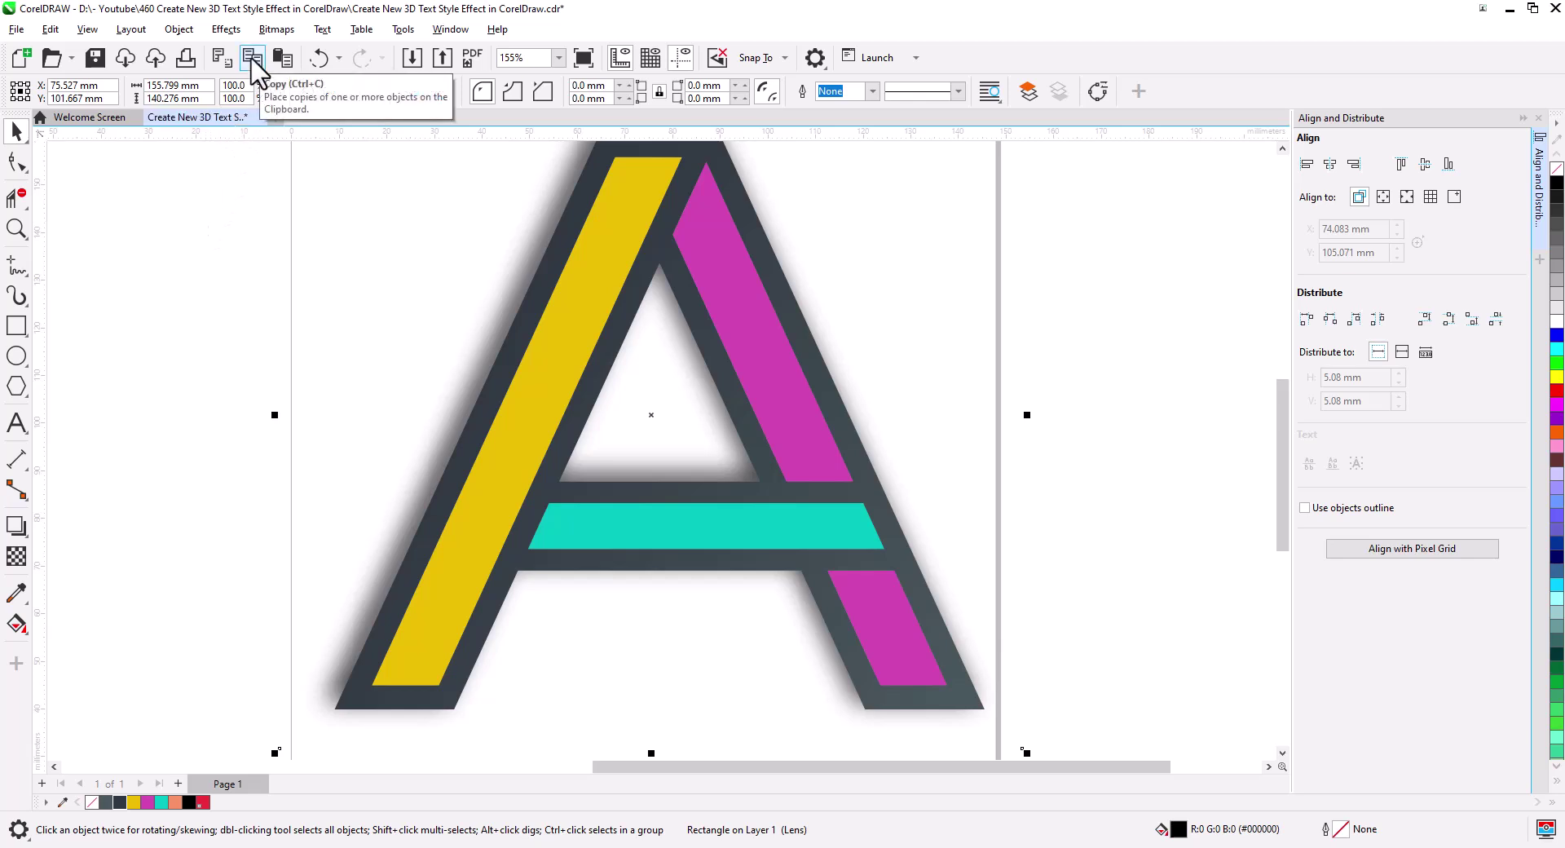
click(285, 60)
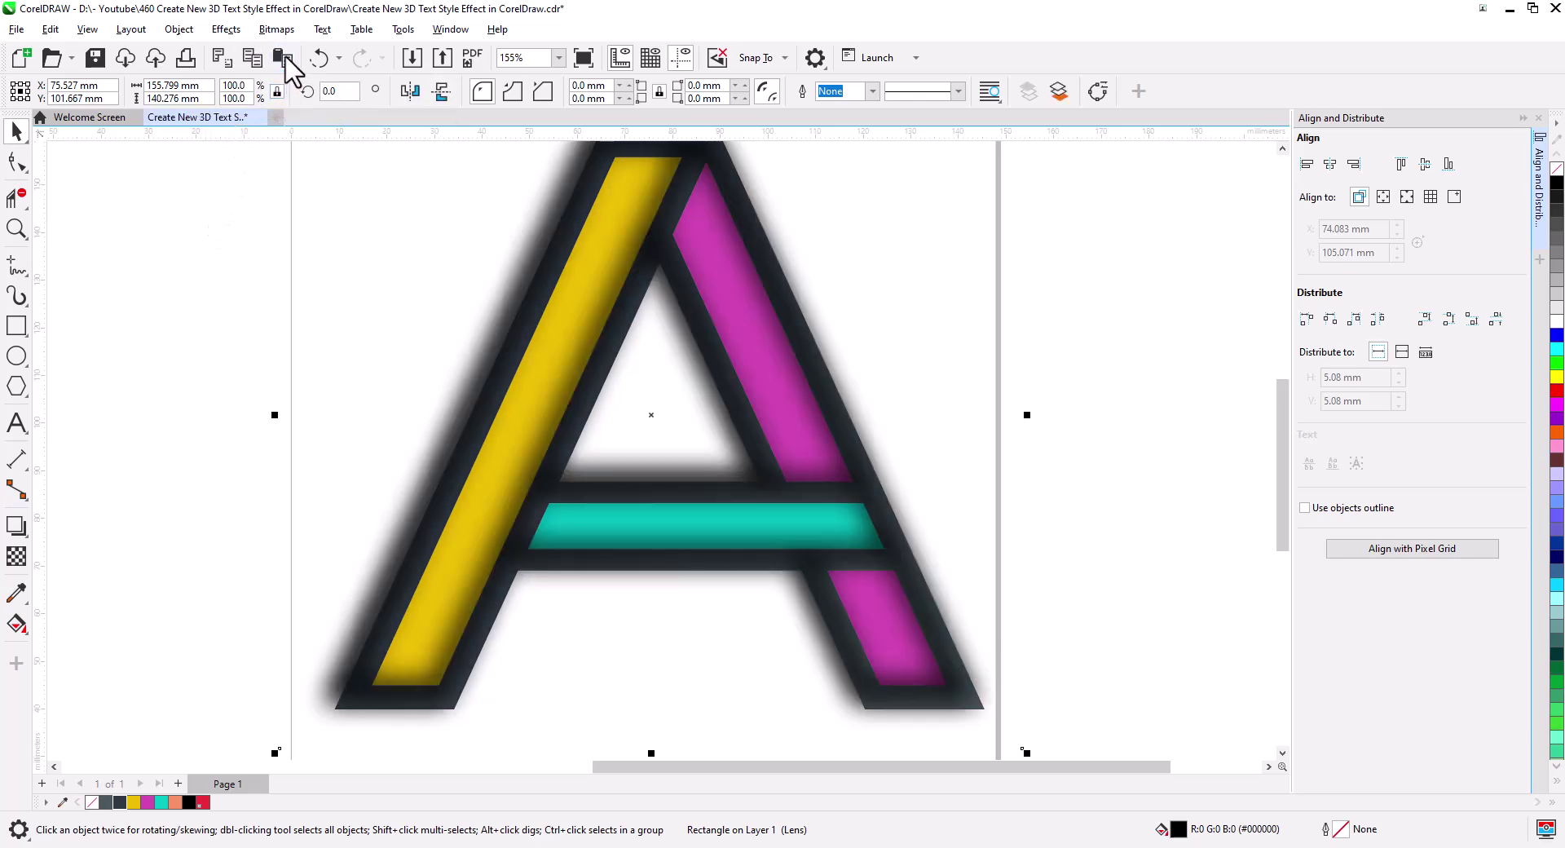
click(286, 60)
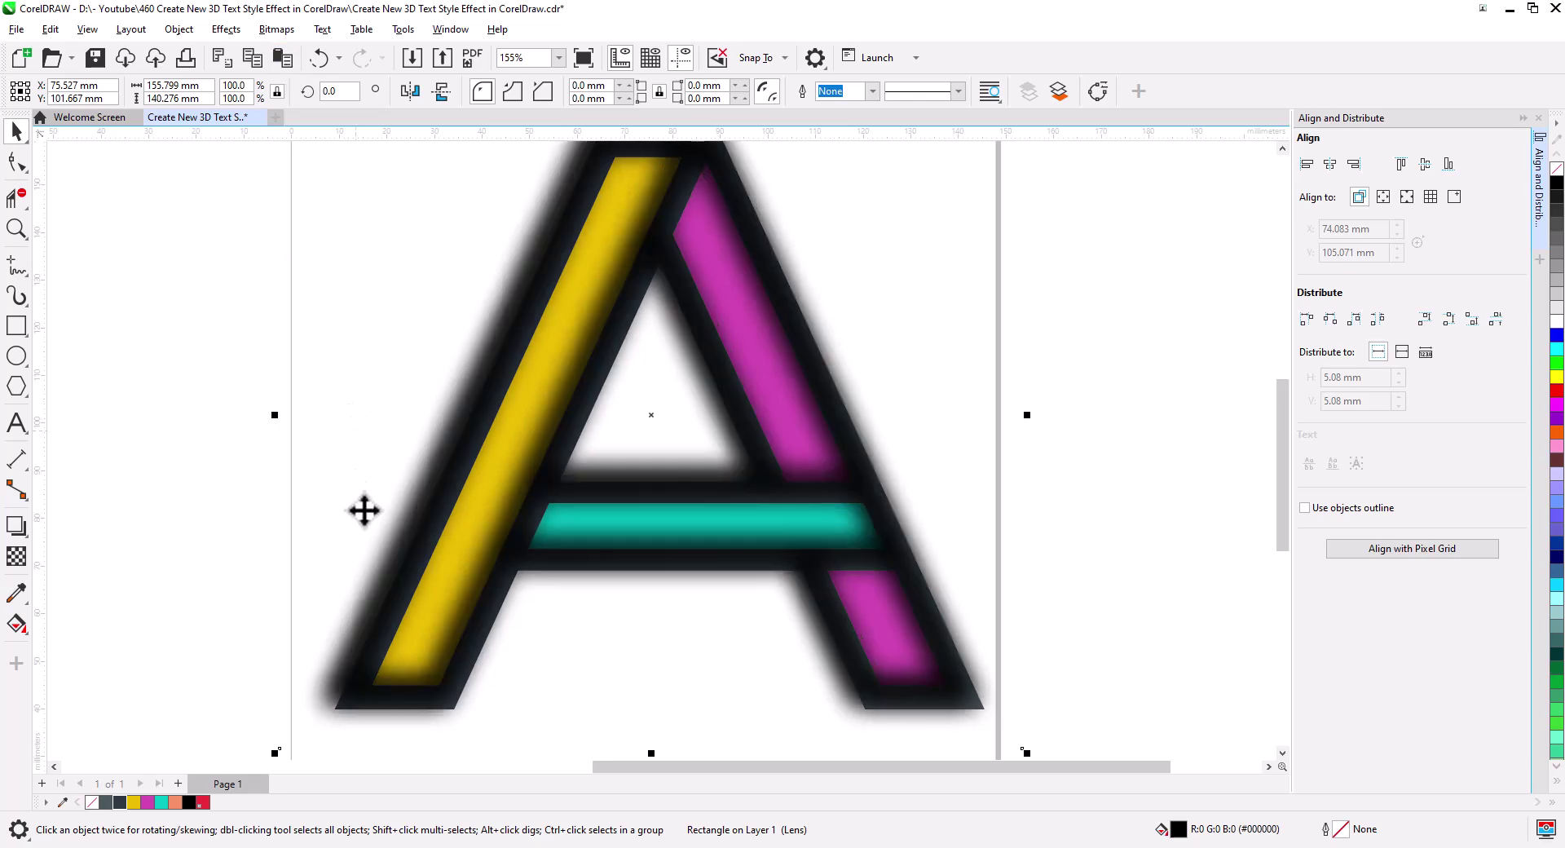
Step: Send both pasted shadow copies to the back of the layer, one after the other
right_click(390, 565)
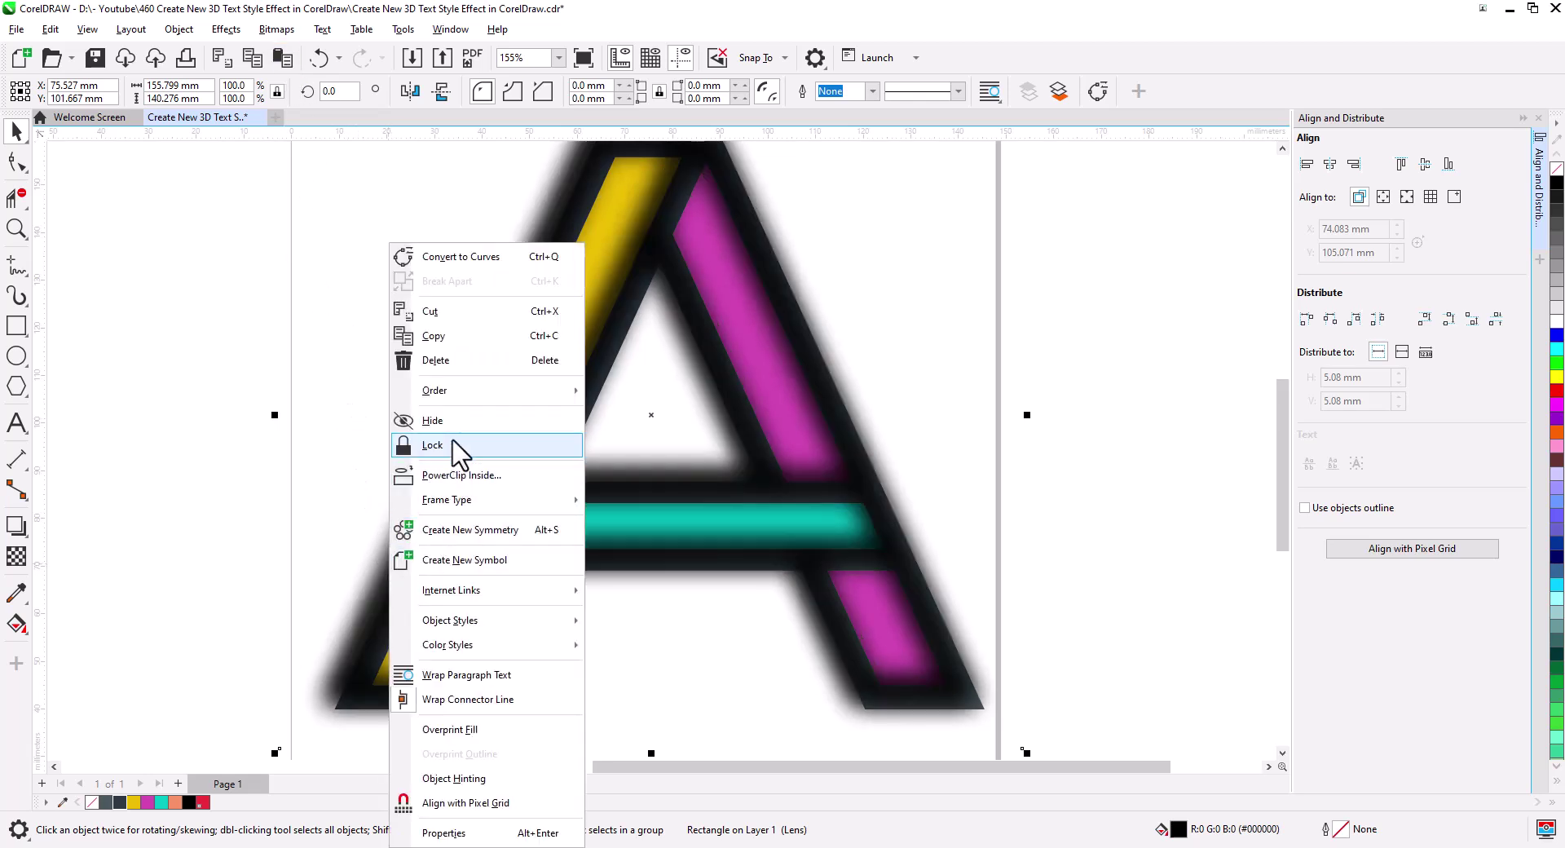
mouse_move(471, 400)
click(649, 489)
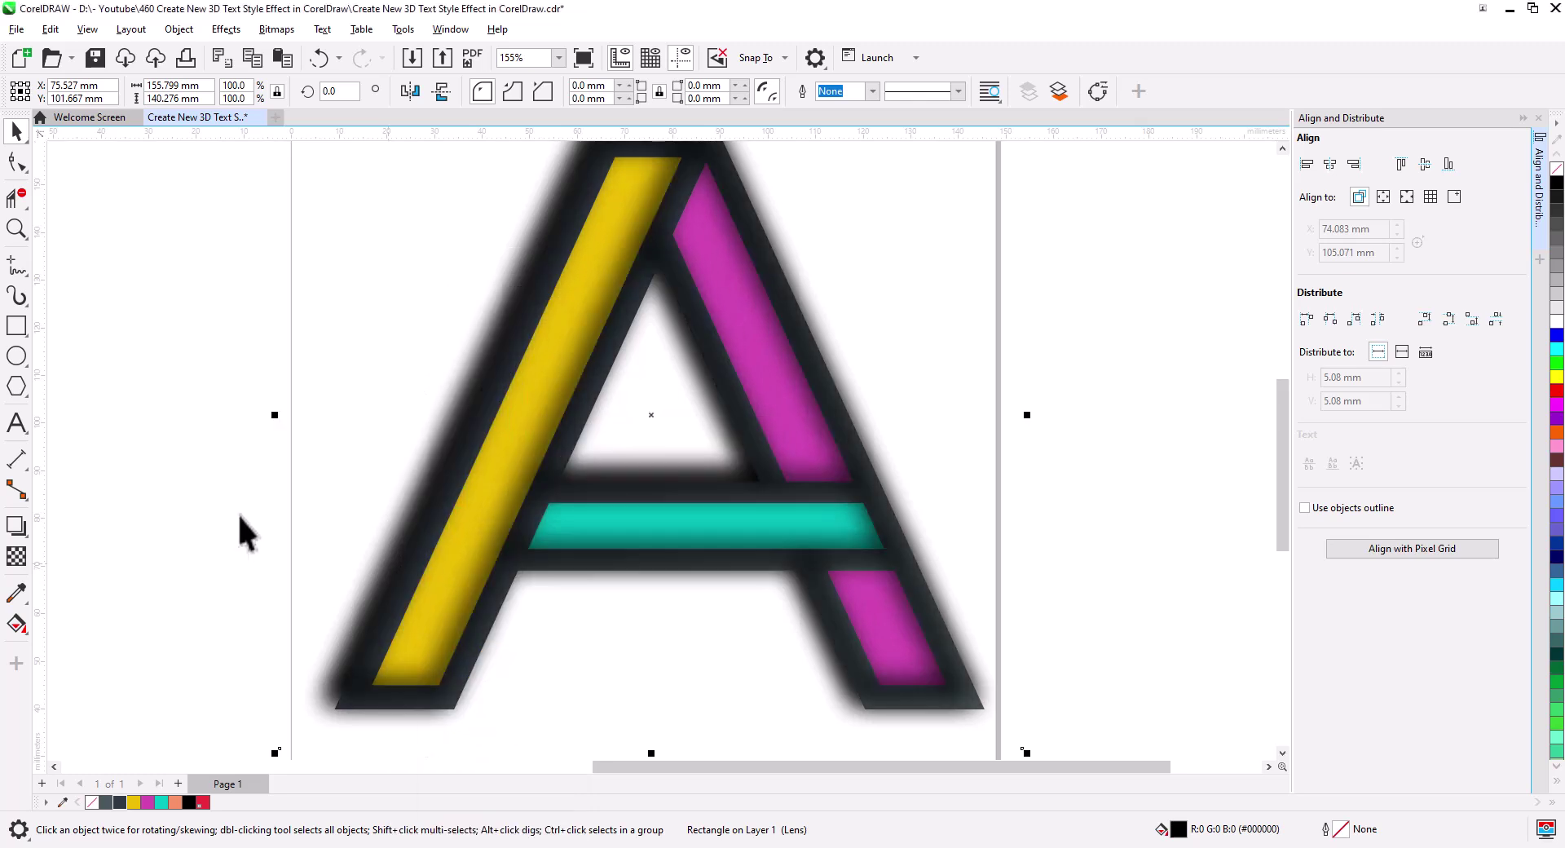
click(244, 531)
right_click(403, 544)
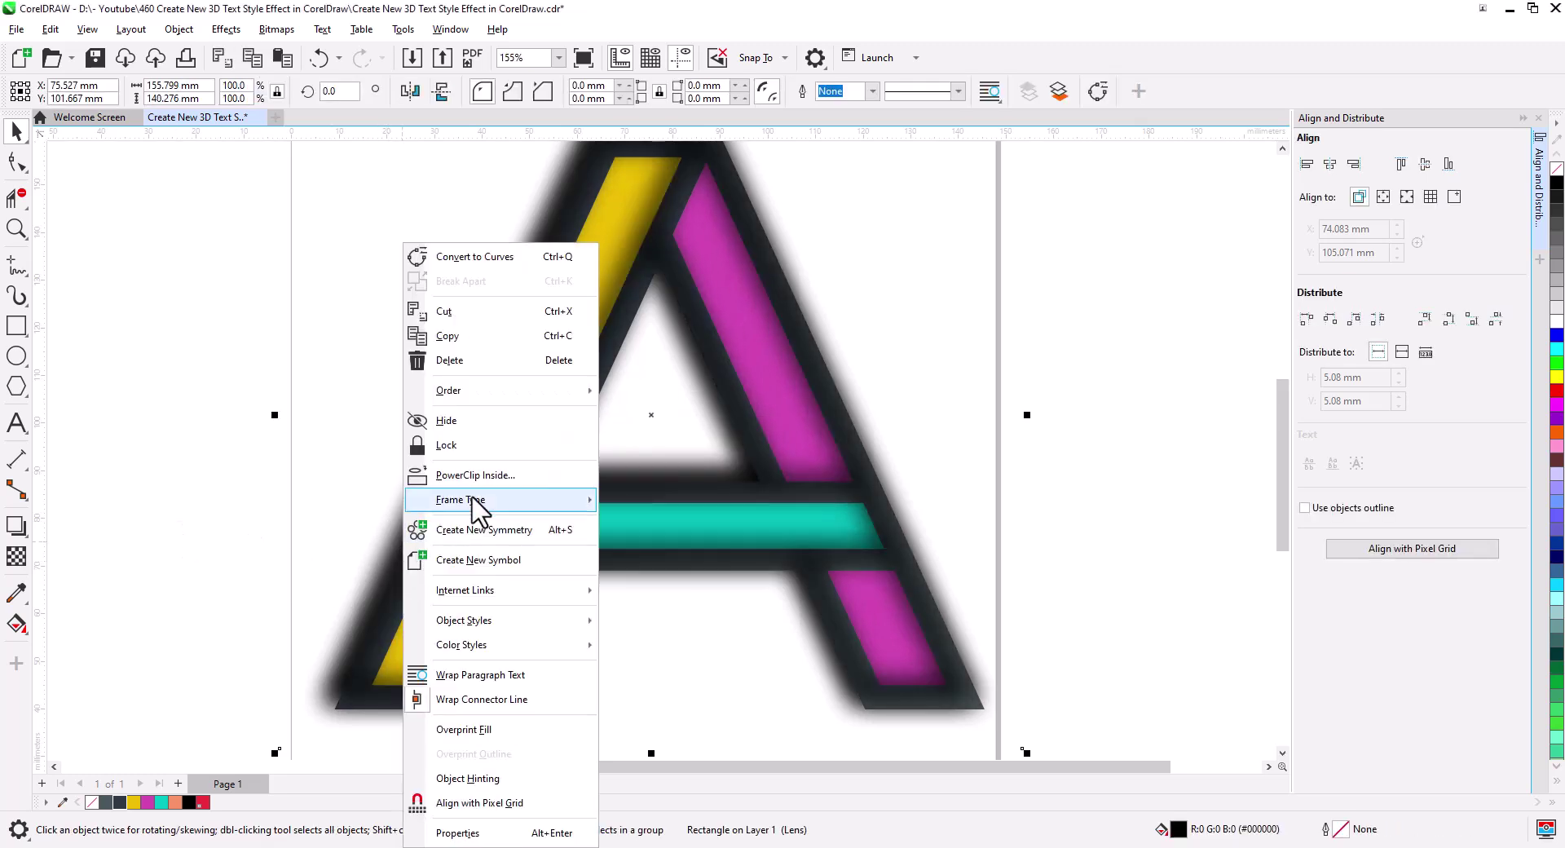
mouse_move(492, 395)
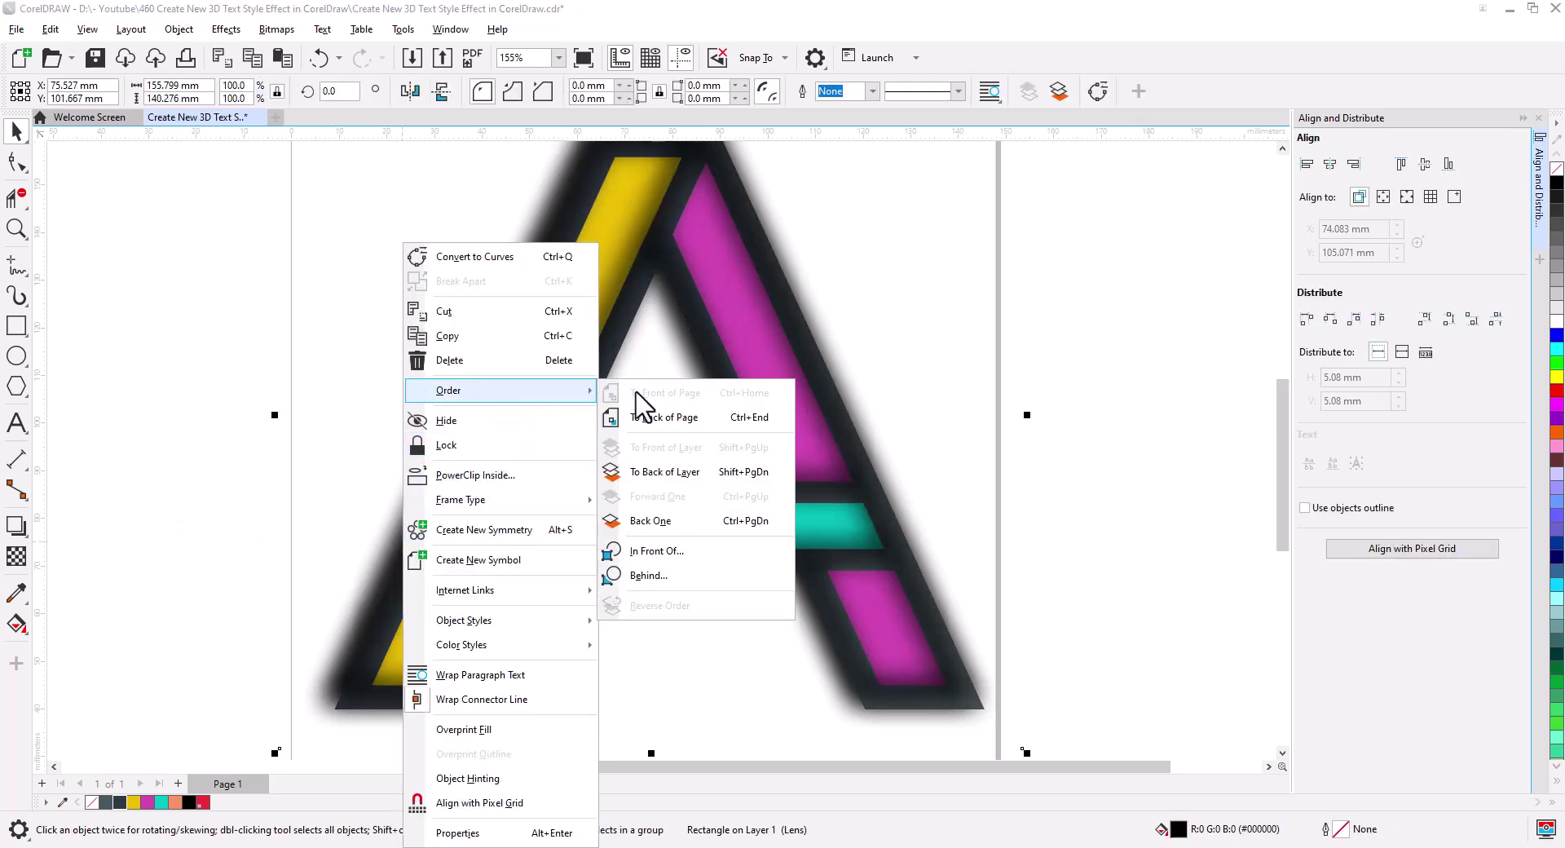
click(671, 470)
click(175, 540)
Step: Move the frame about 160 mm to the right and PowerClip one shadow inside the turquoise crossbar piece
click(353, 693)
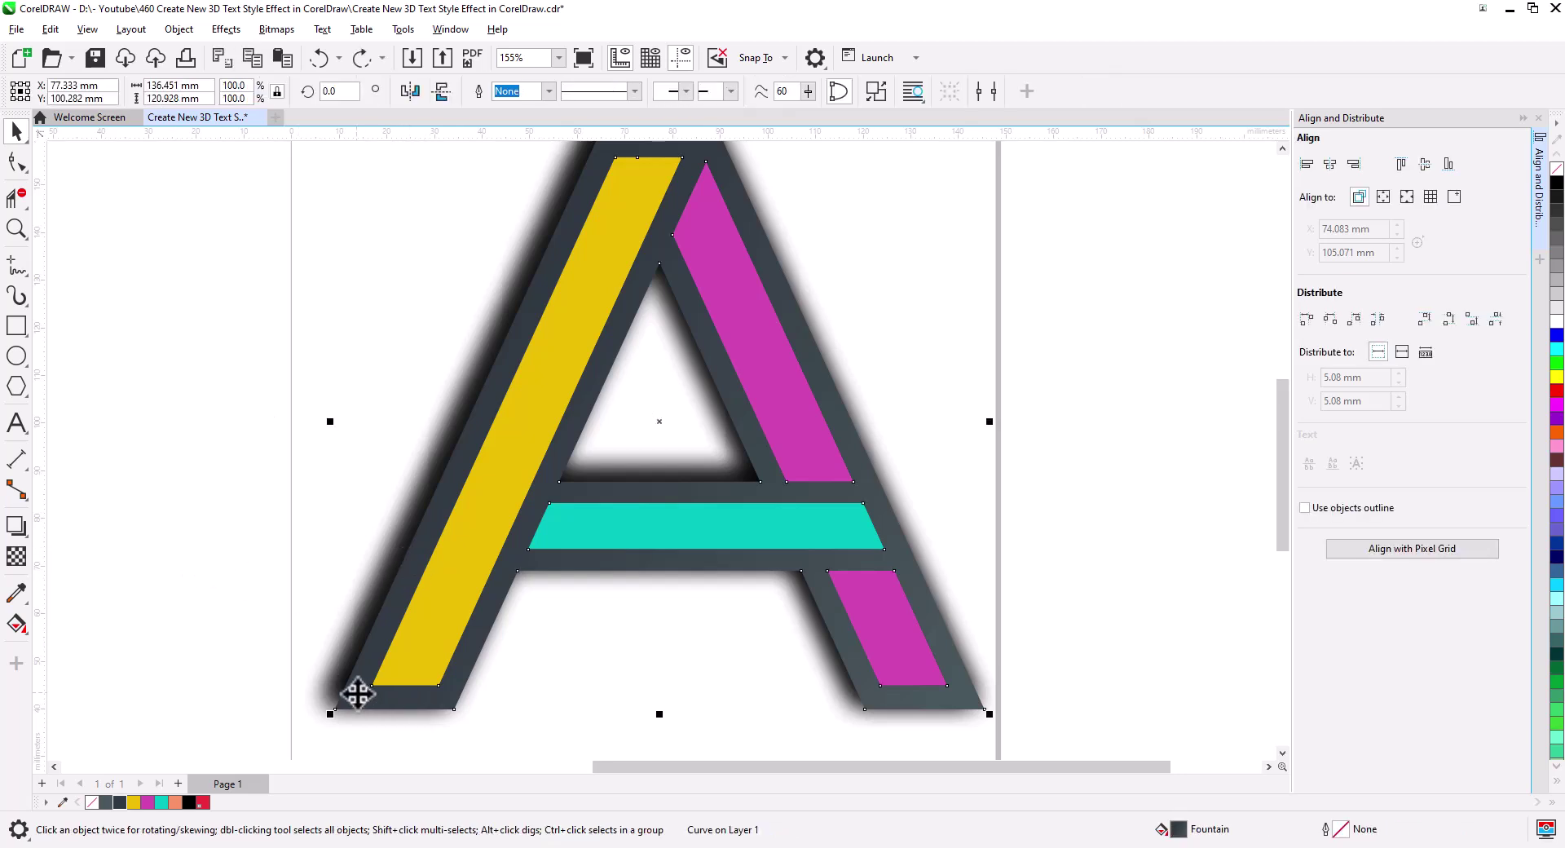
drag(353, 693, 1111, 695)
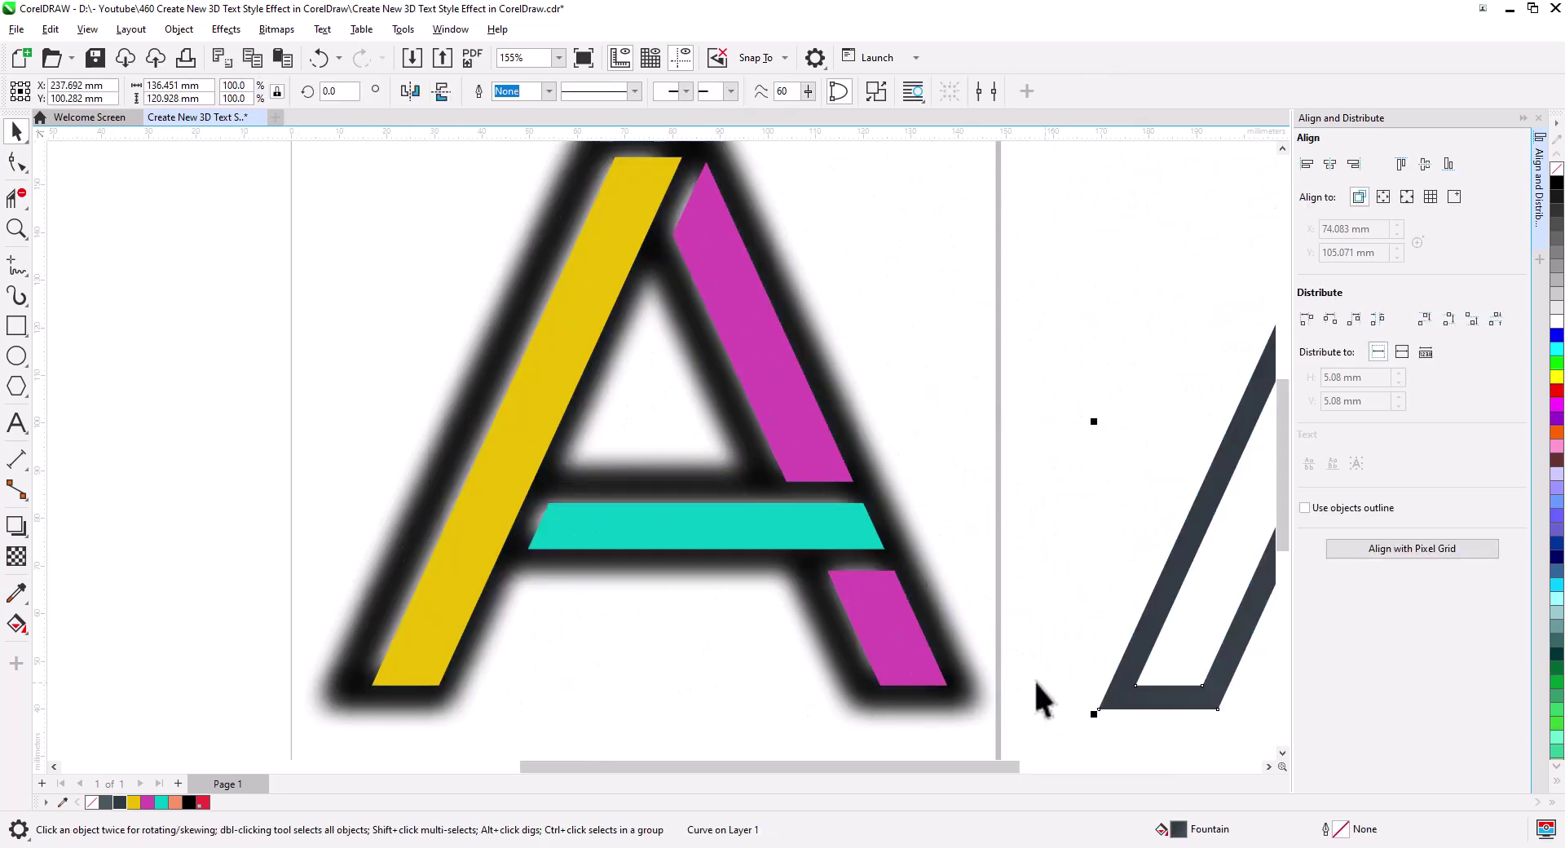
click(927, 603)
right_click(929, 605)
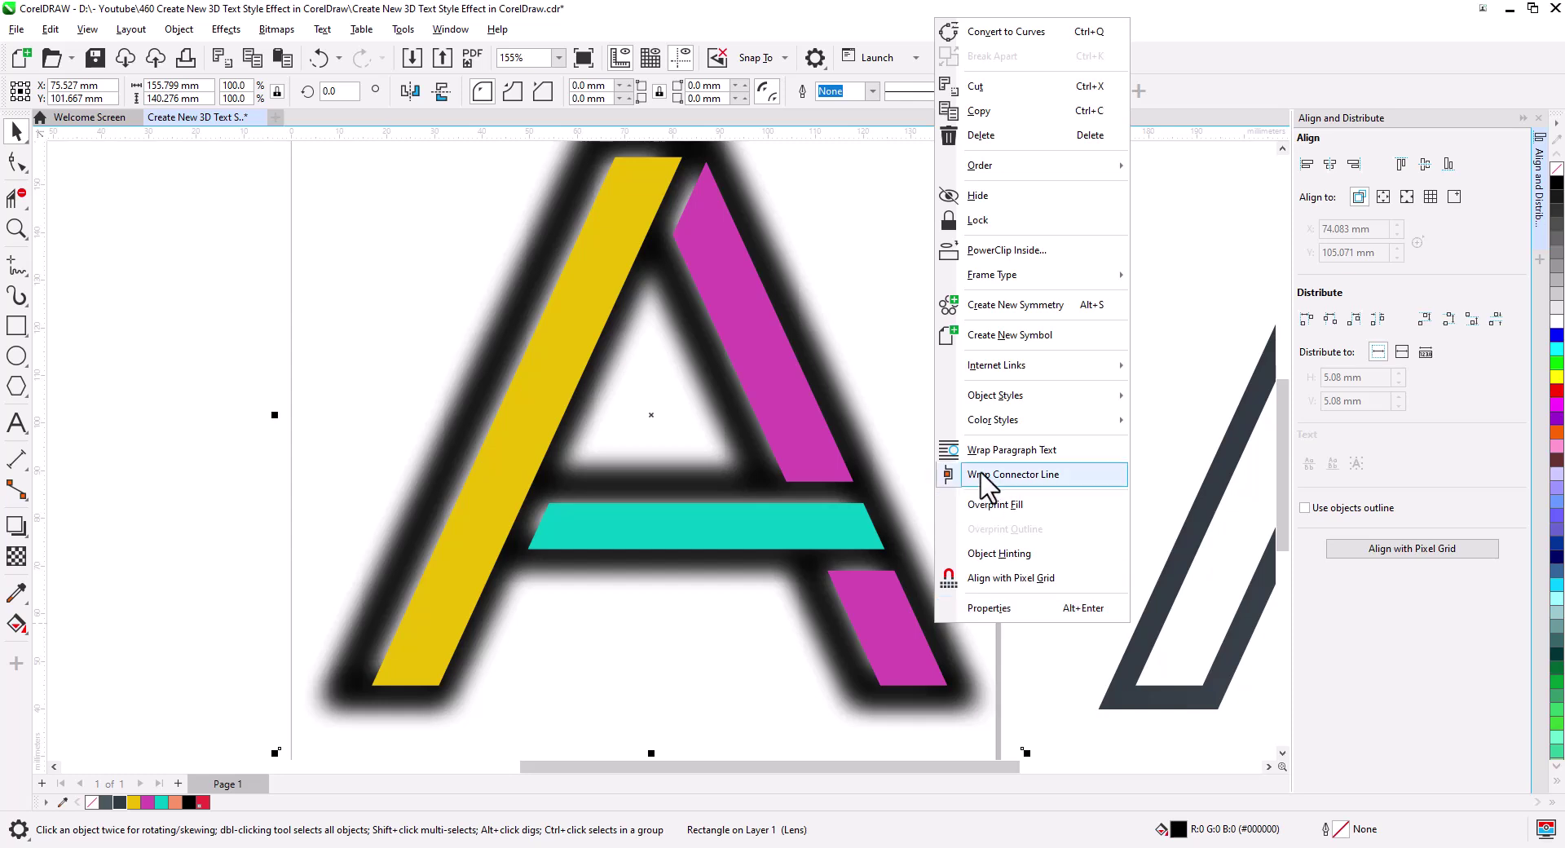
click(1011, 251)
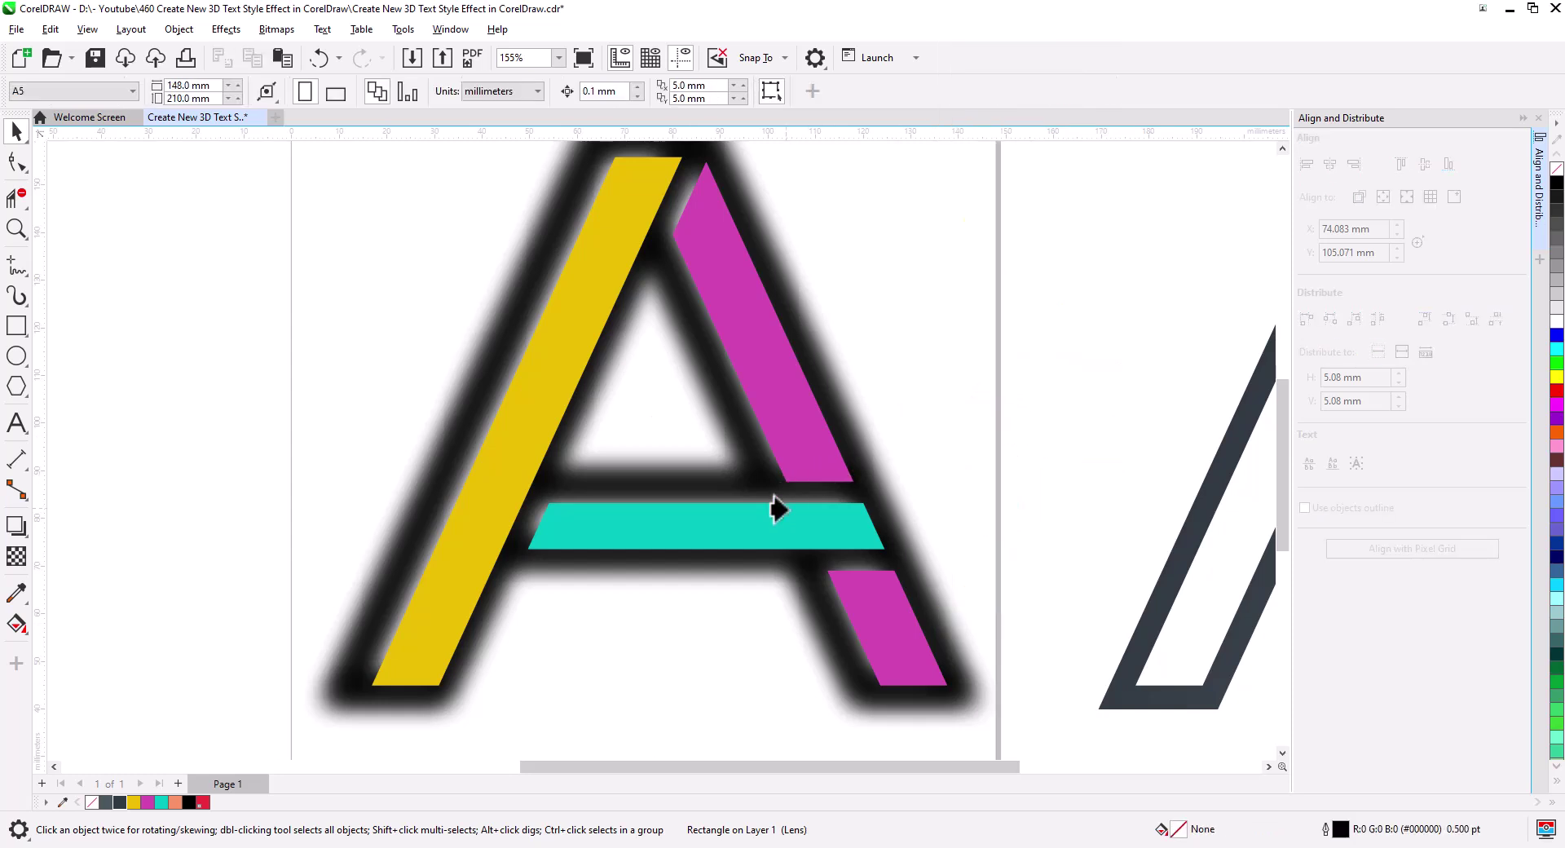
click(764, 531)
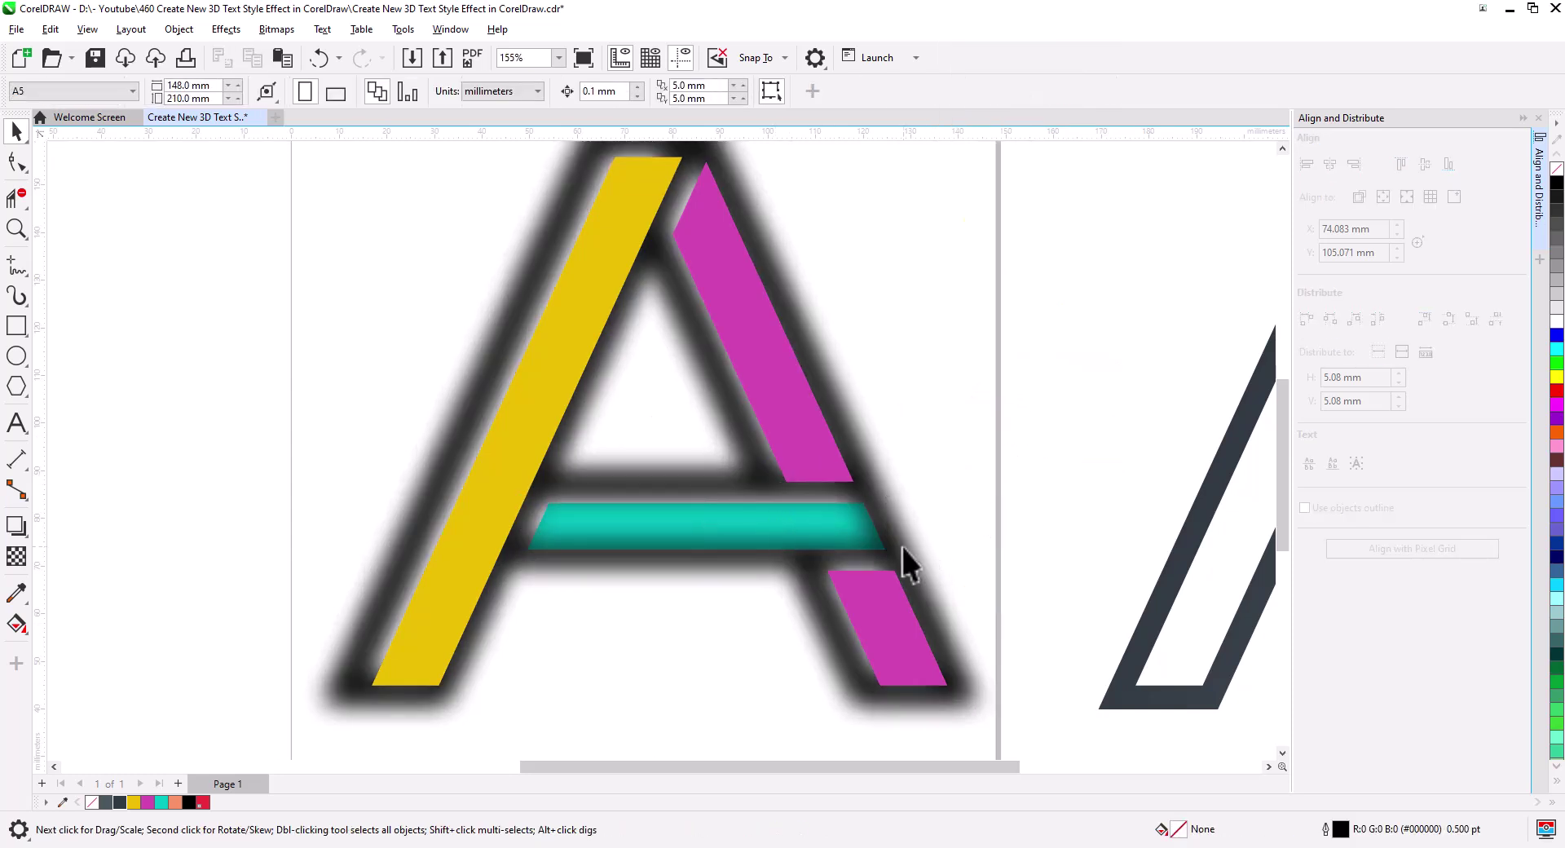
Step: PowerClip a second shadow inside the yellow left-leg piece
click(903, 546)
right_click(902, 546)
click(976, 476)
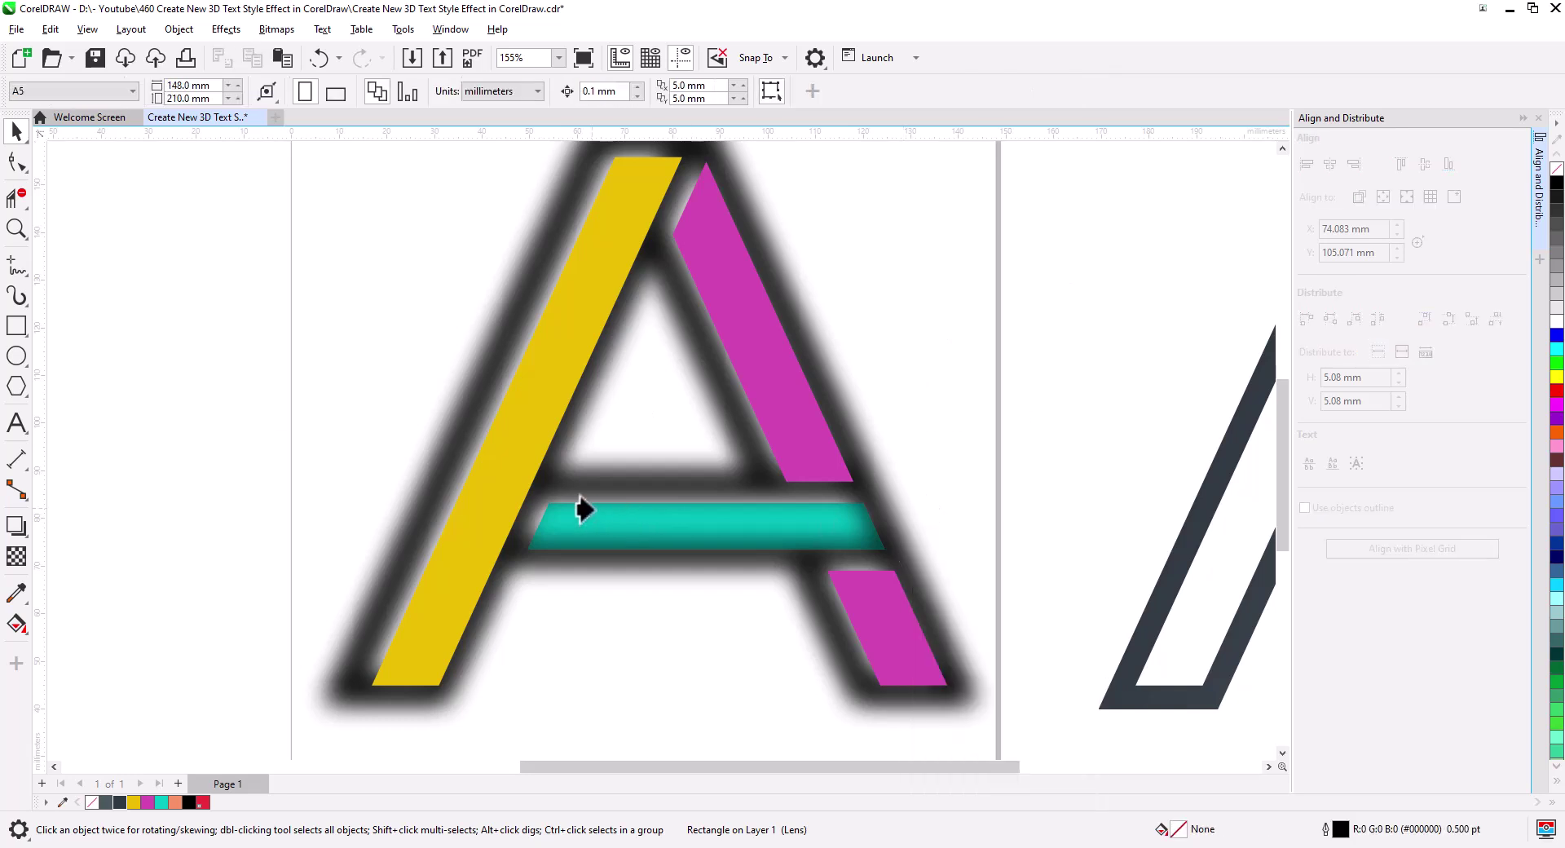
click(481, 474)
Step: PowerClip the remaining shadow inside the magenta right-leg pieces
click(903, 564)
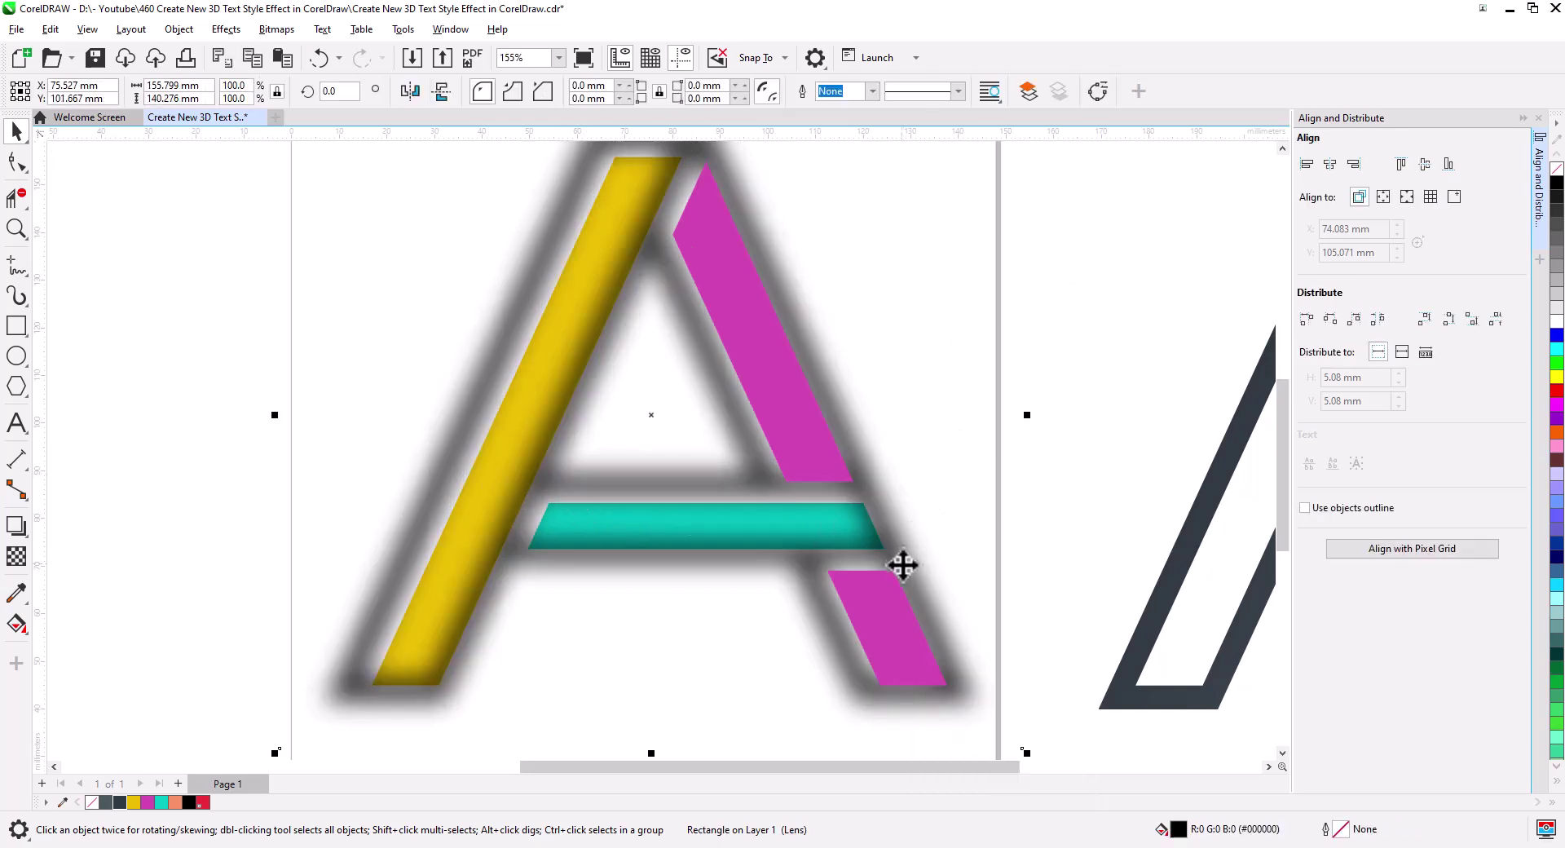
click(1050, 504)
click(926, 583)
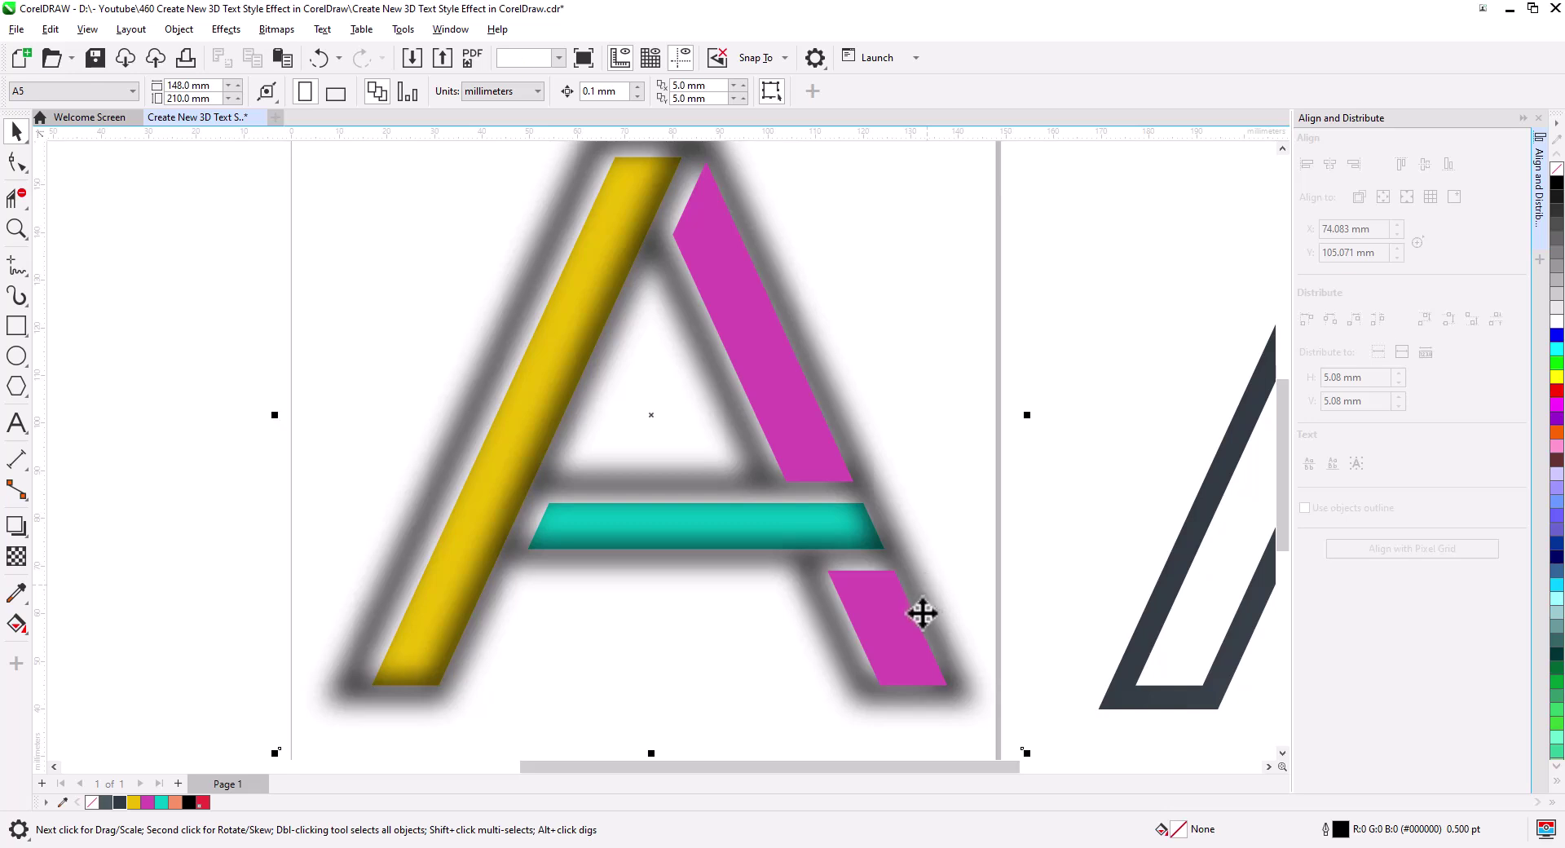
right_click(928, 603)
click(1001, 474)
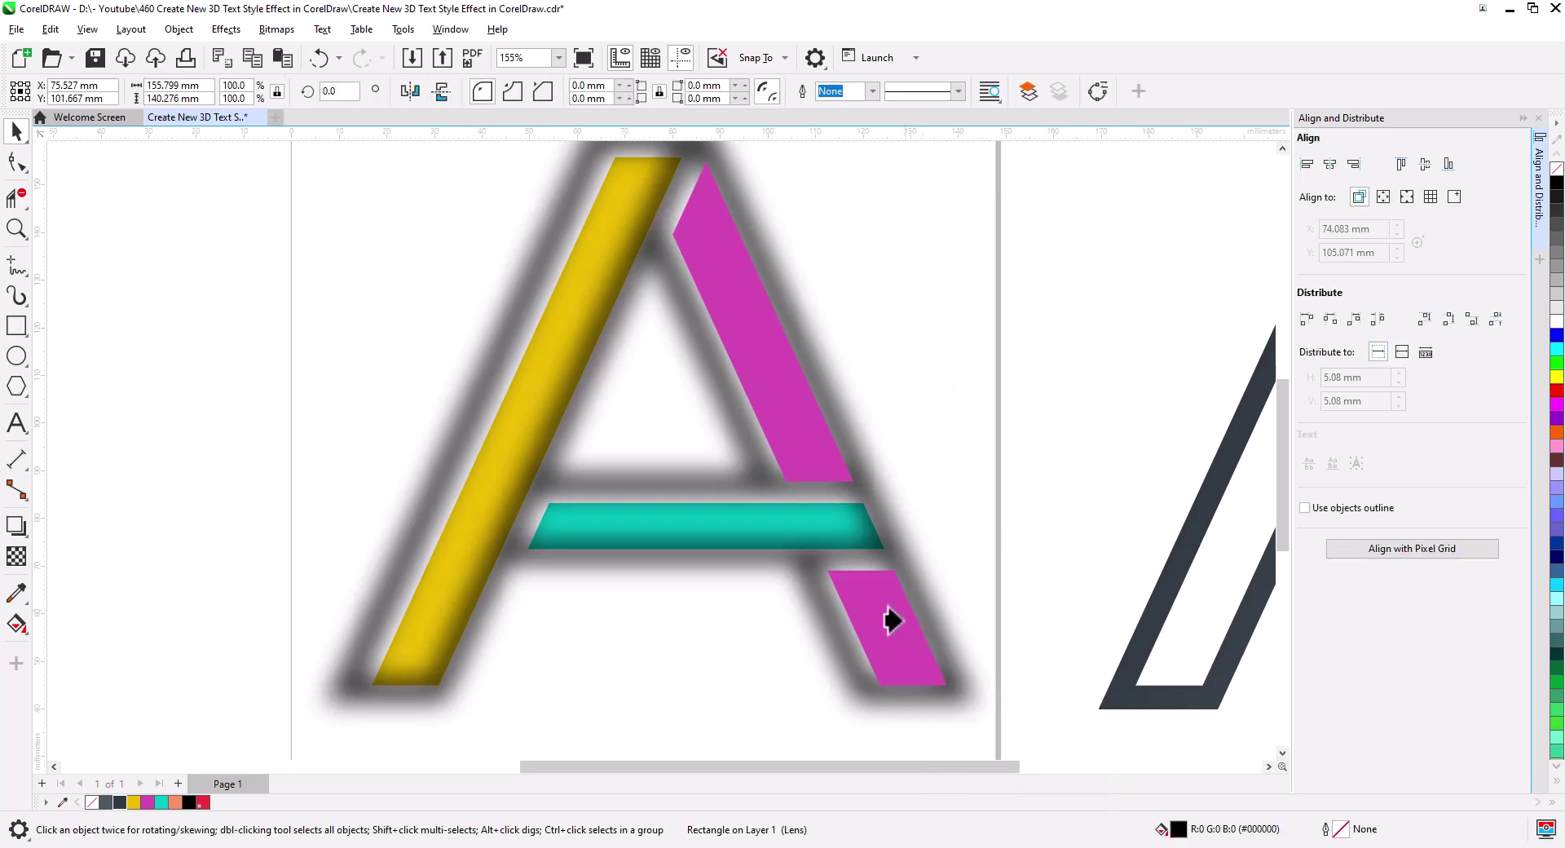
click(869, 622)
Step: Move the frame back over the shaded coloured pieces so that it borders them again
click(952, 536)
scroll(720, 570, down, 3)
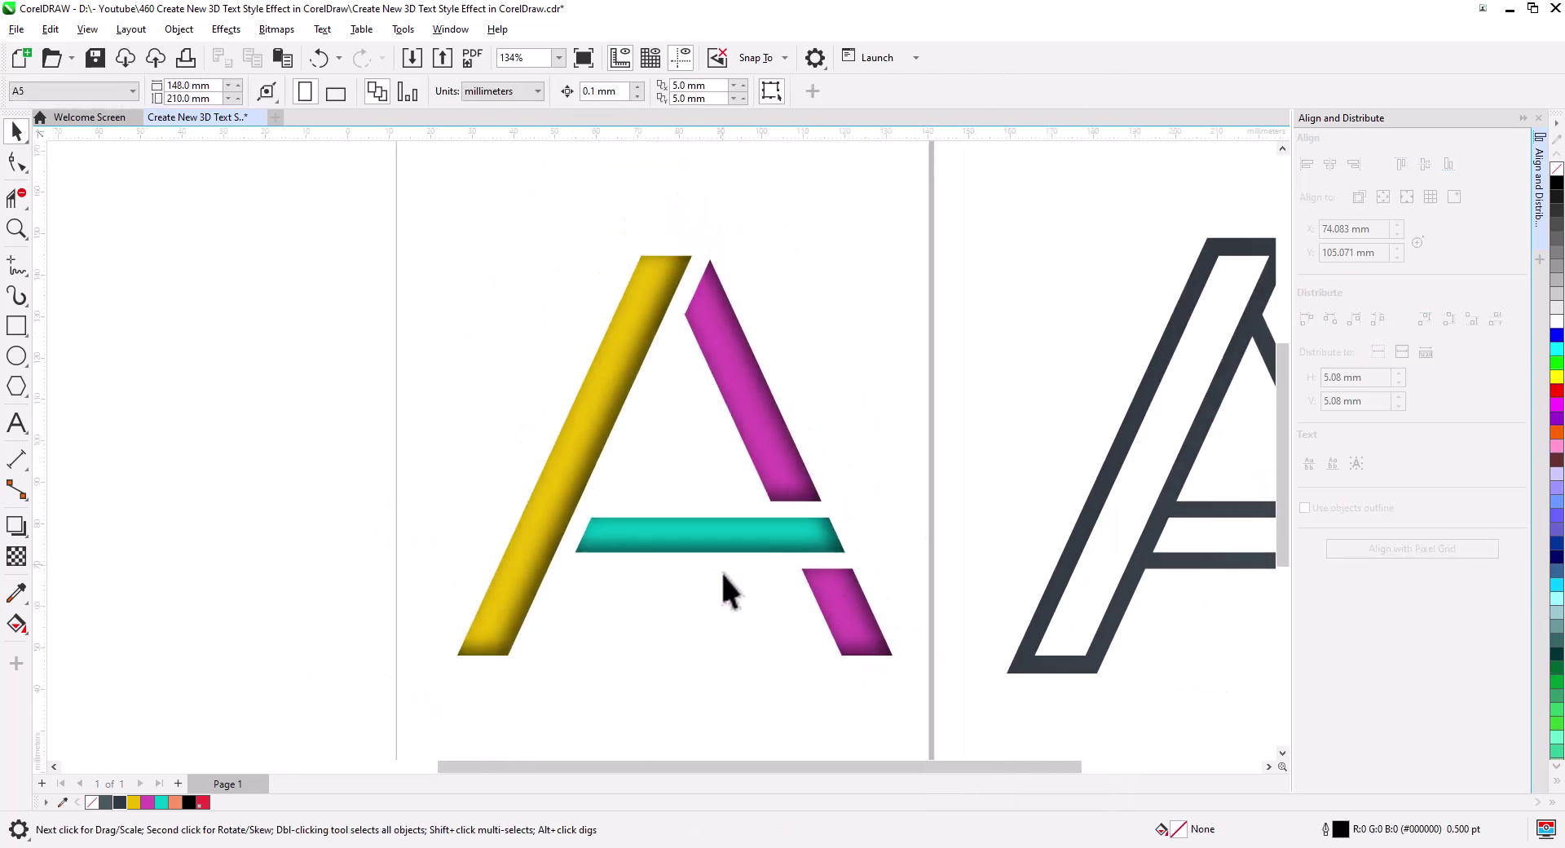
drag(734, 602, 740, 587)
drag(1048, 622, 541, 628)
click(726, 556)
scroll(726, 556, up, 3)
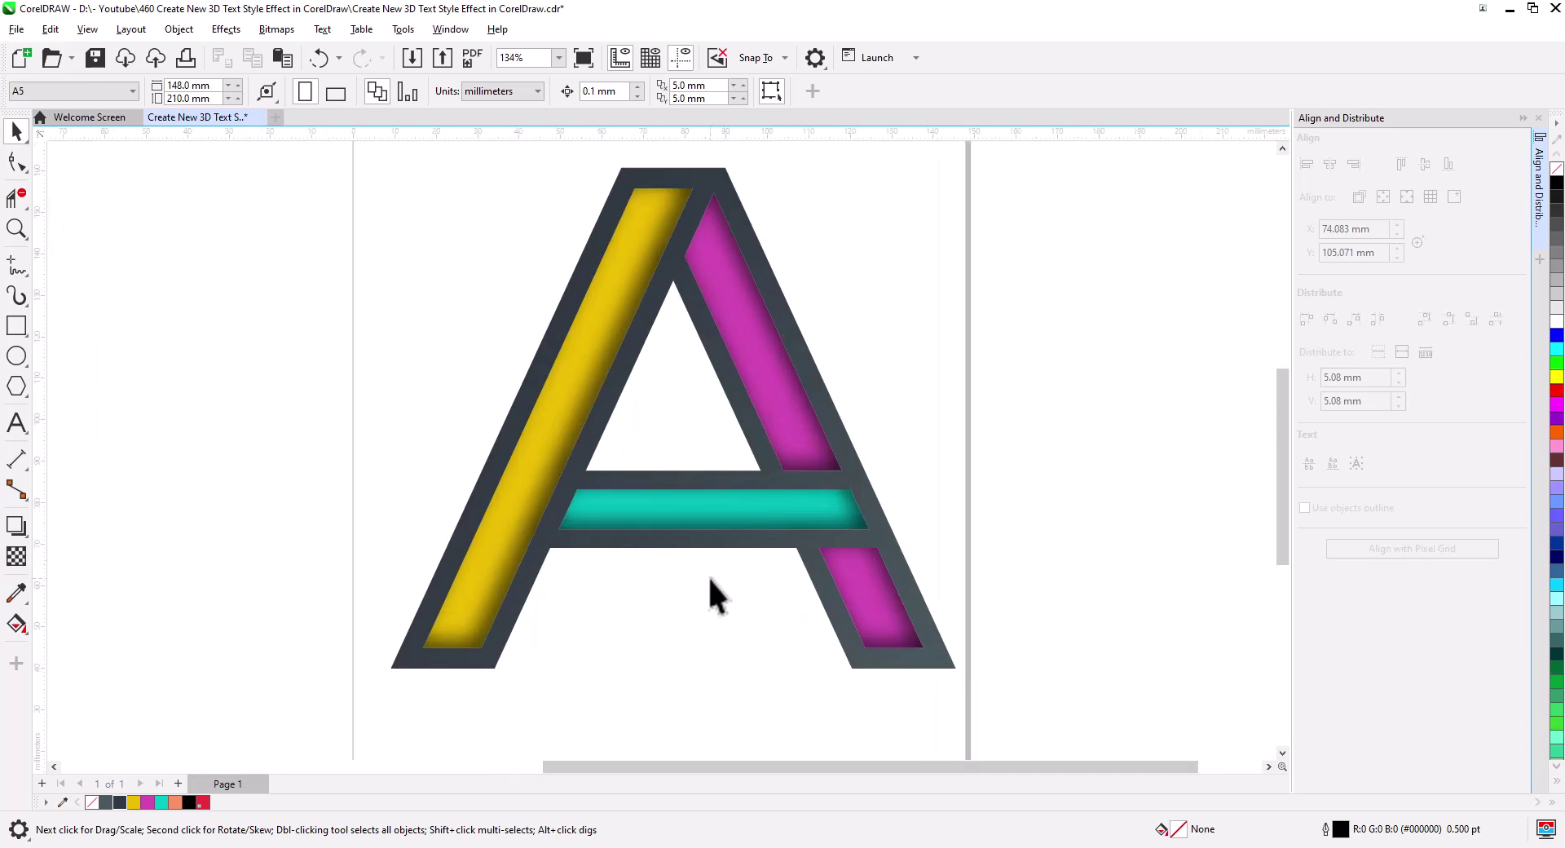
Step: Select the whole letter and narrow it horizontally to 98% about its centre
scroll(811, 638, down, 2)
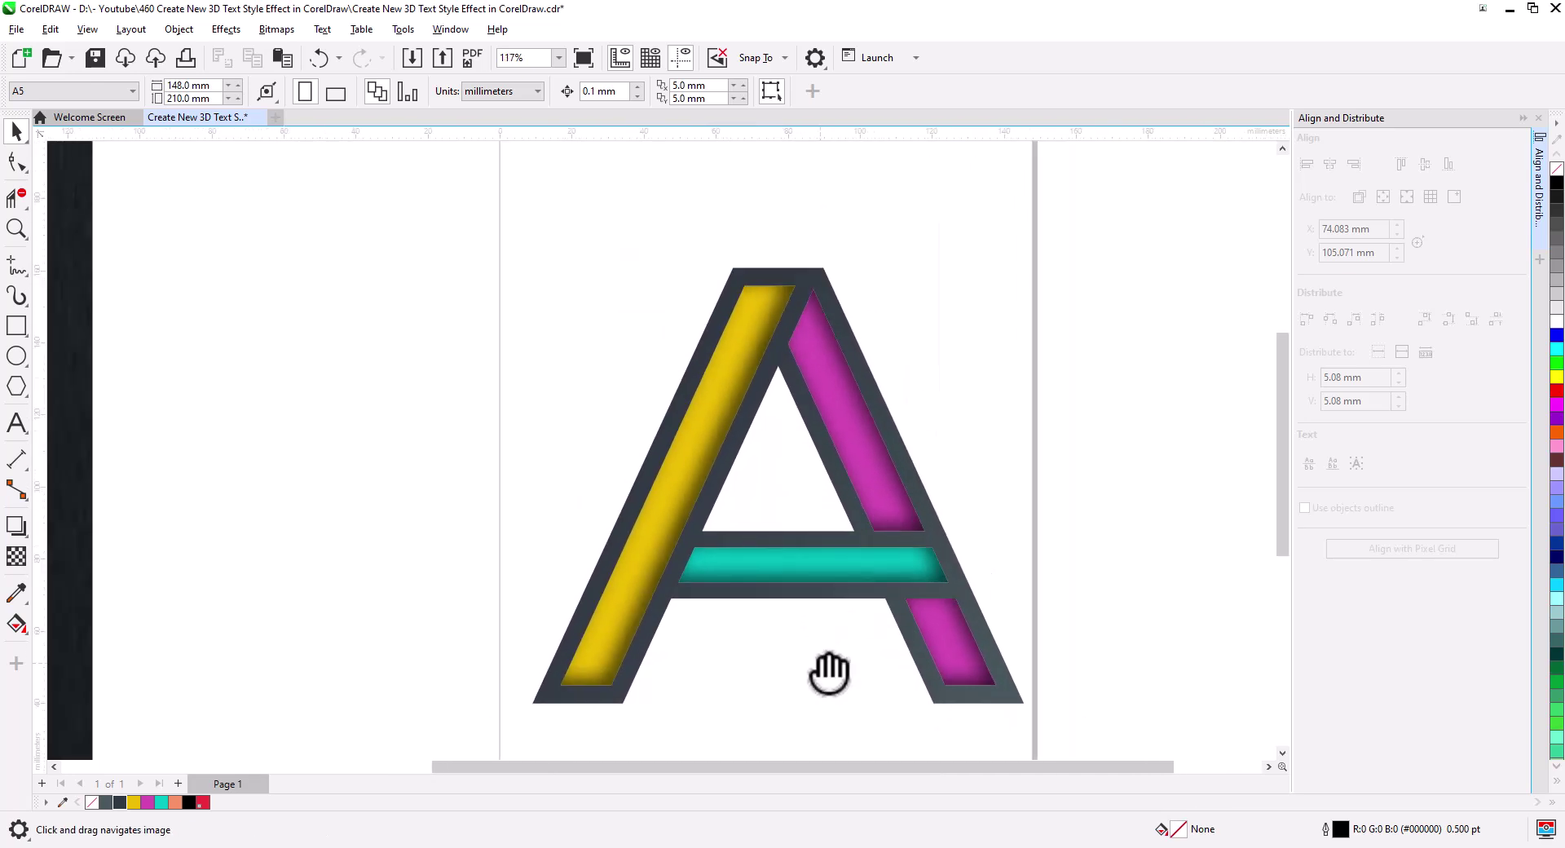
drag(406, 193, 407, 192)
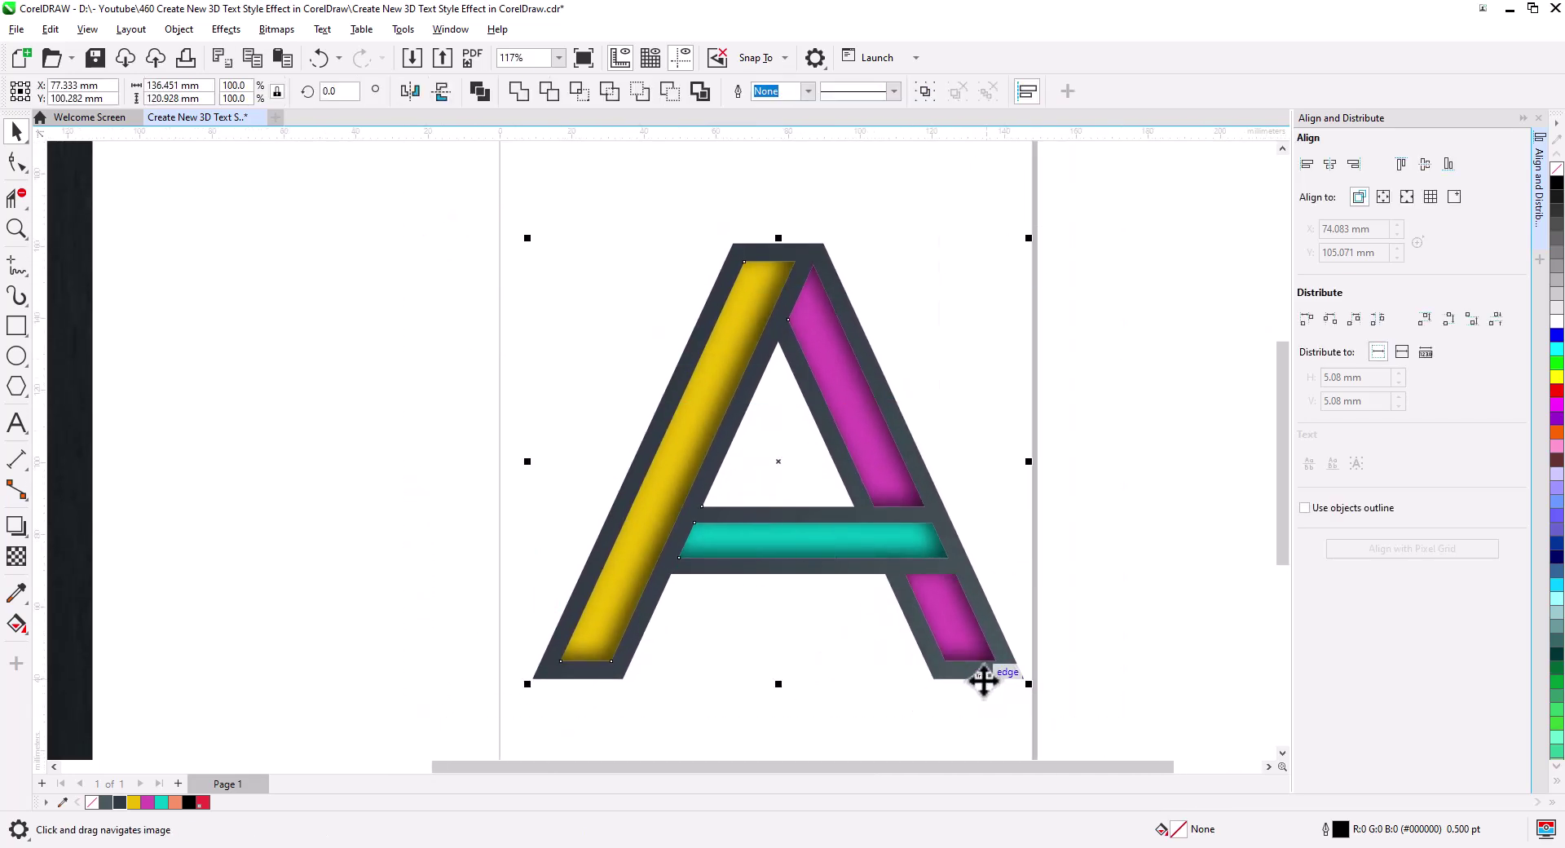
drag(1032, 464, 1027, 464)
key(ctrl+l)
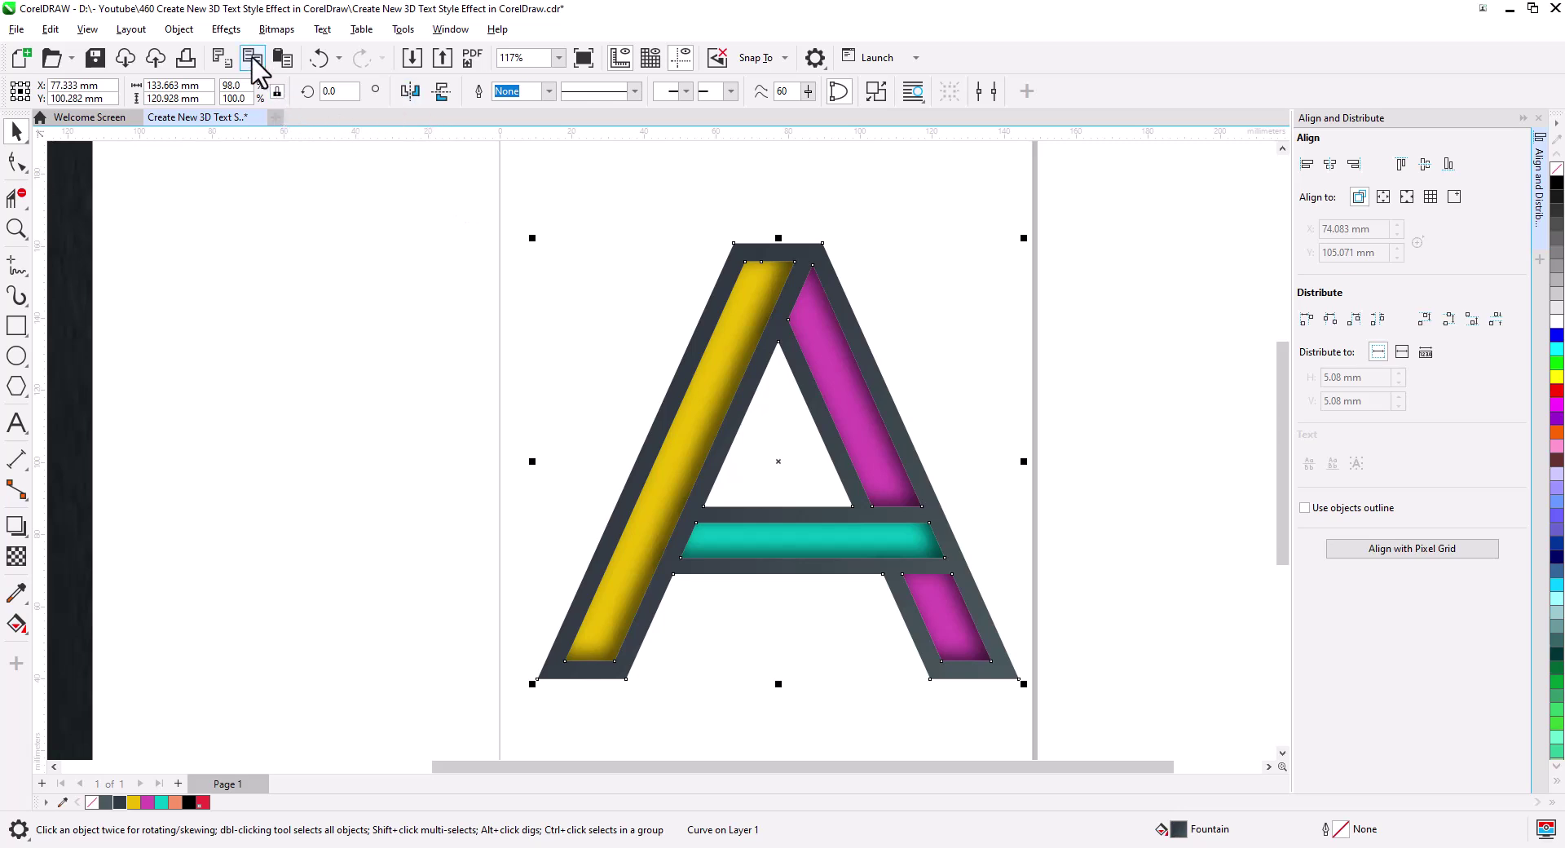
Step: Place a copy of the frame about 139 mm to the right of the letter and break its curve apart
drag(611, 522, 1109, 516)
click(1150, 552)
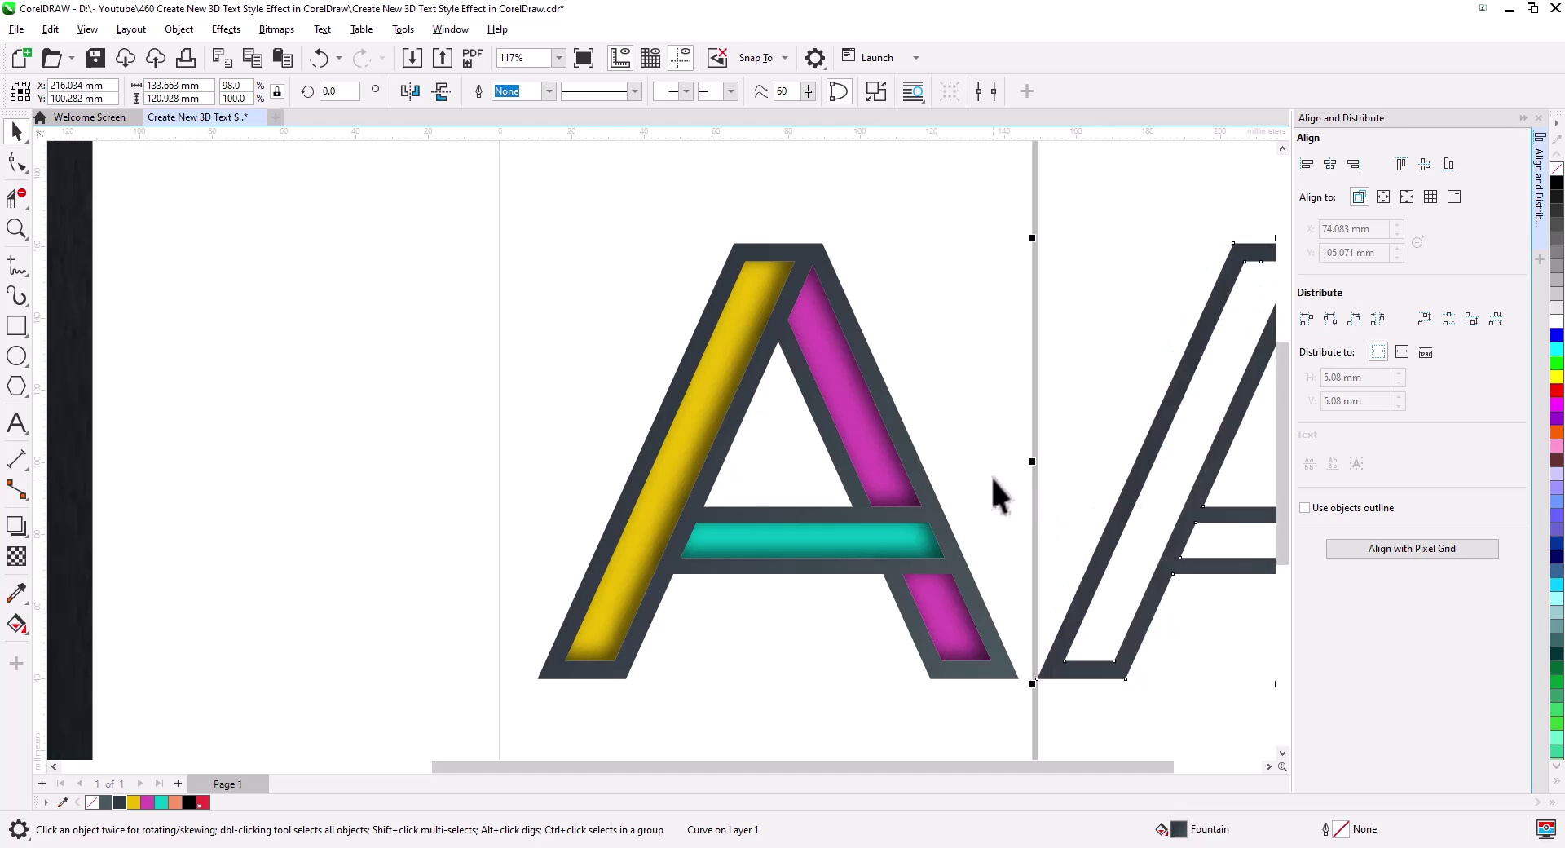
drag(991, 483, 649, 472)
right_click(900, 502)
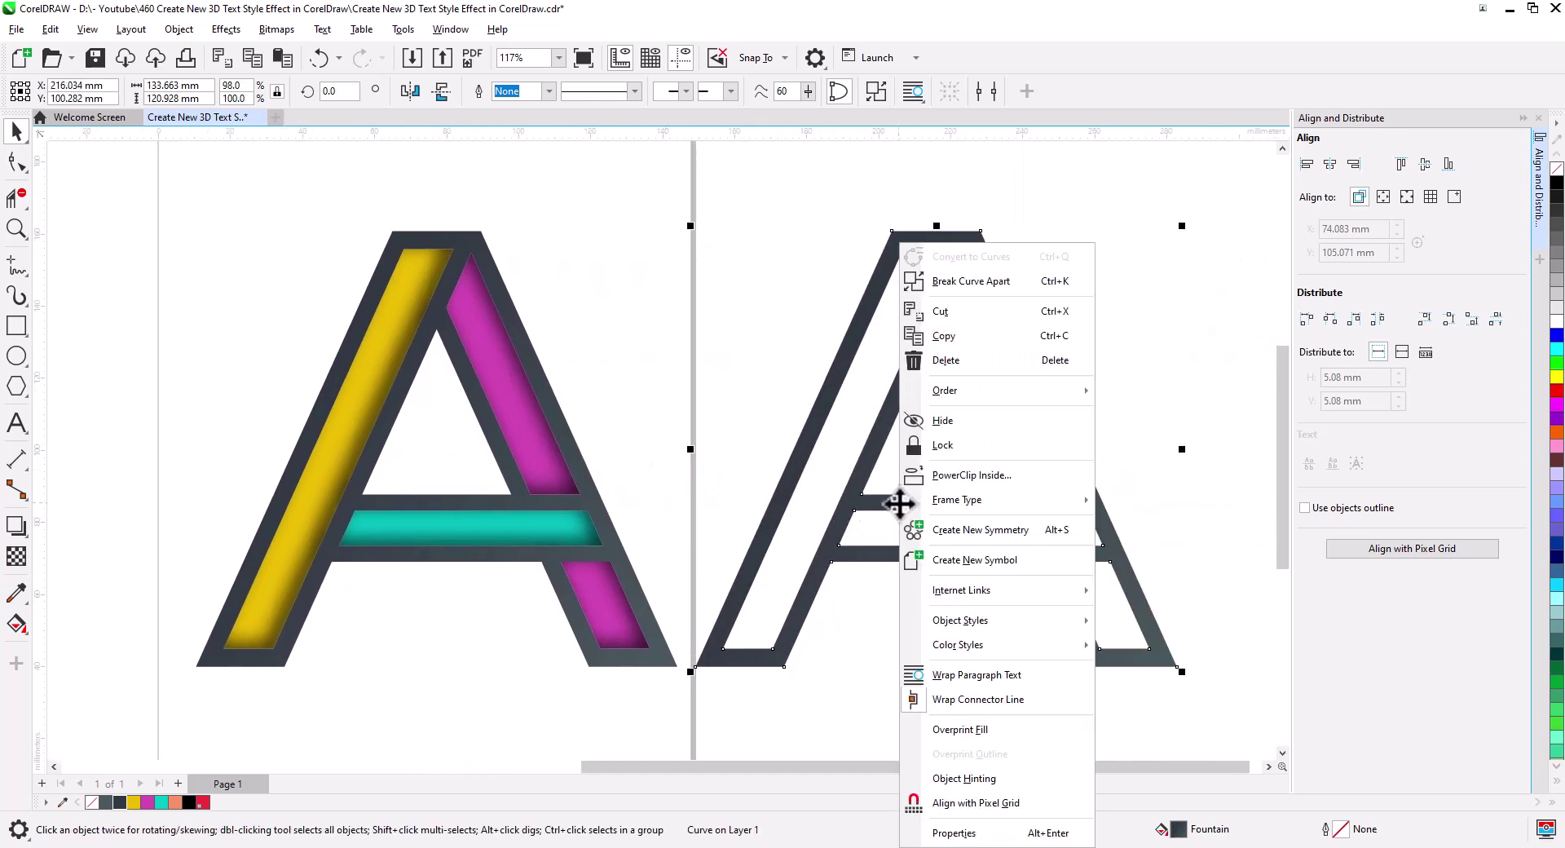
click(986, 287)
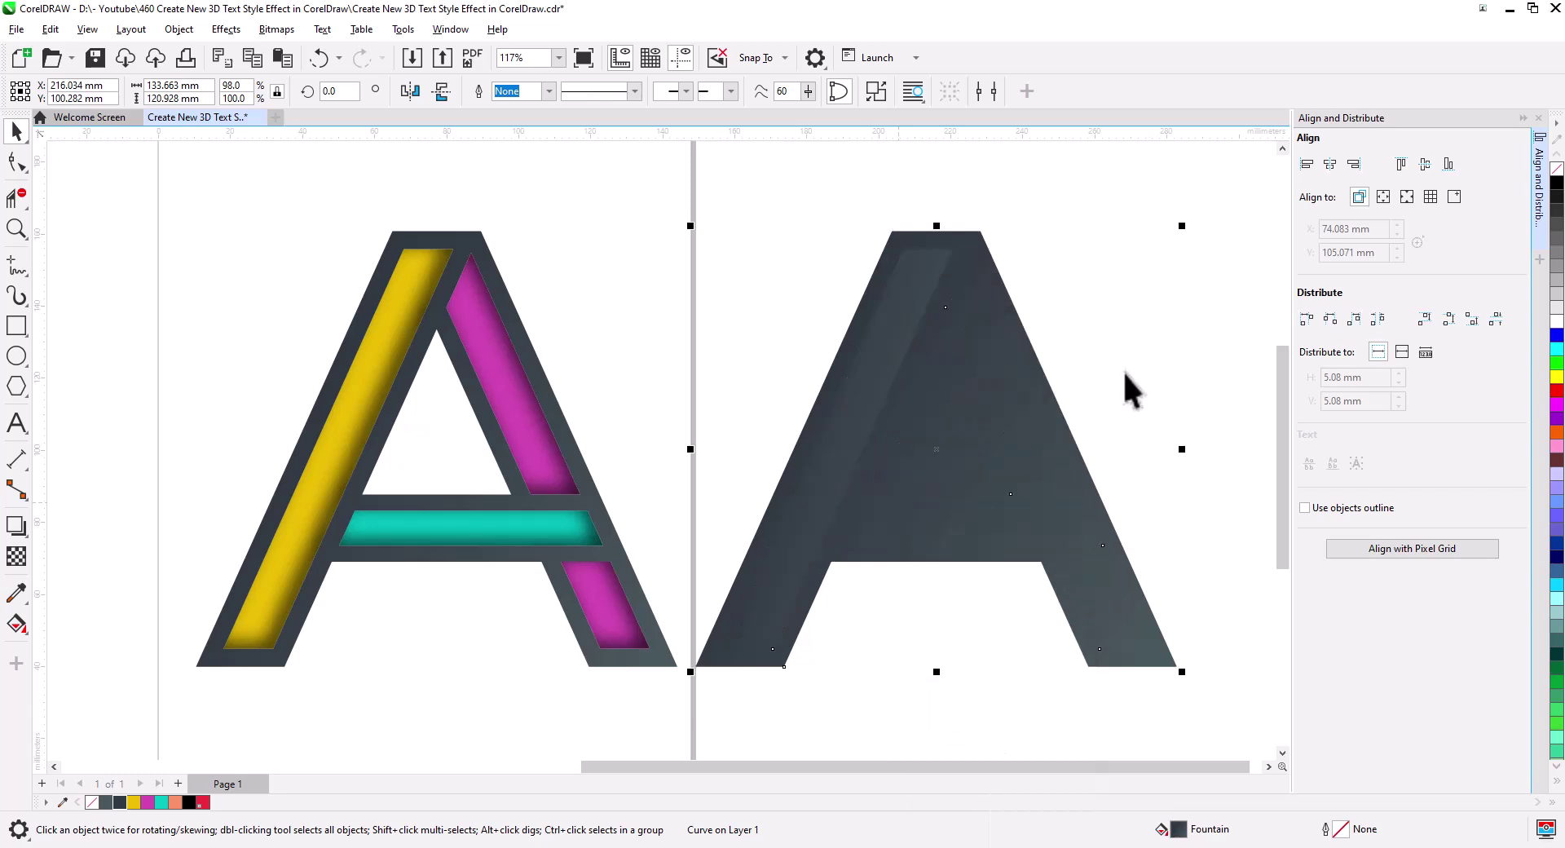
Step: Remove the fill from the copied frame's outer A shape and give it a black outline
key(Escape)
scroll(1097, 620, down, 2)
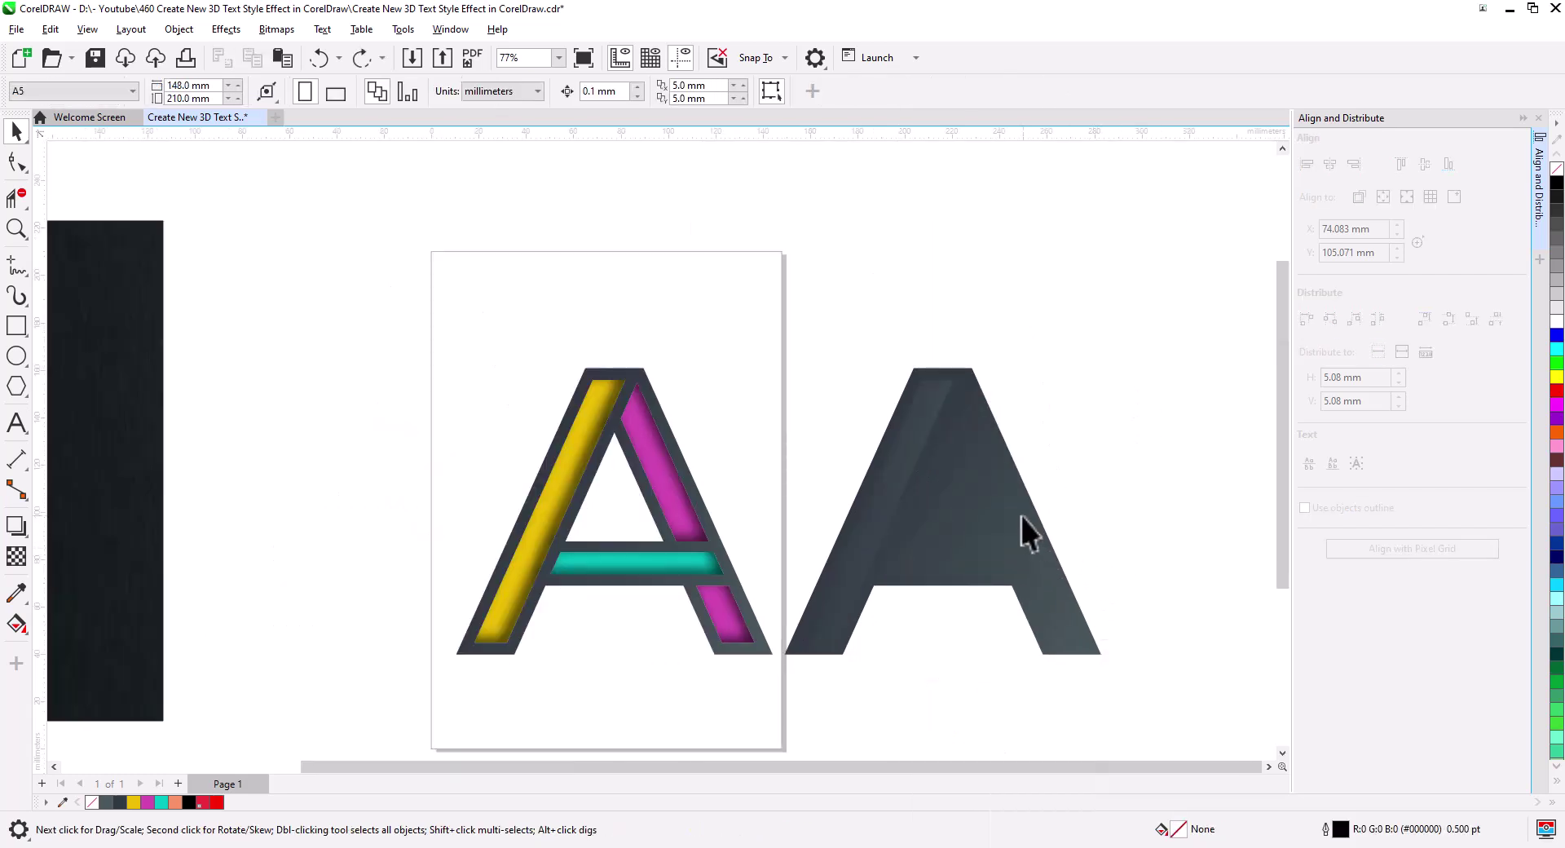
click(970, 581)
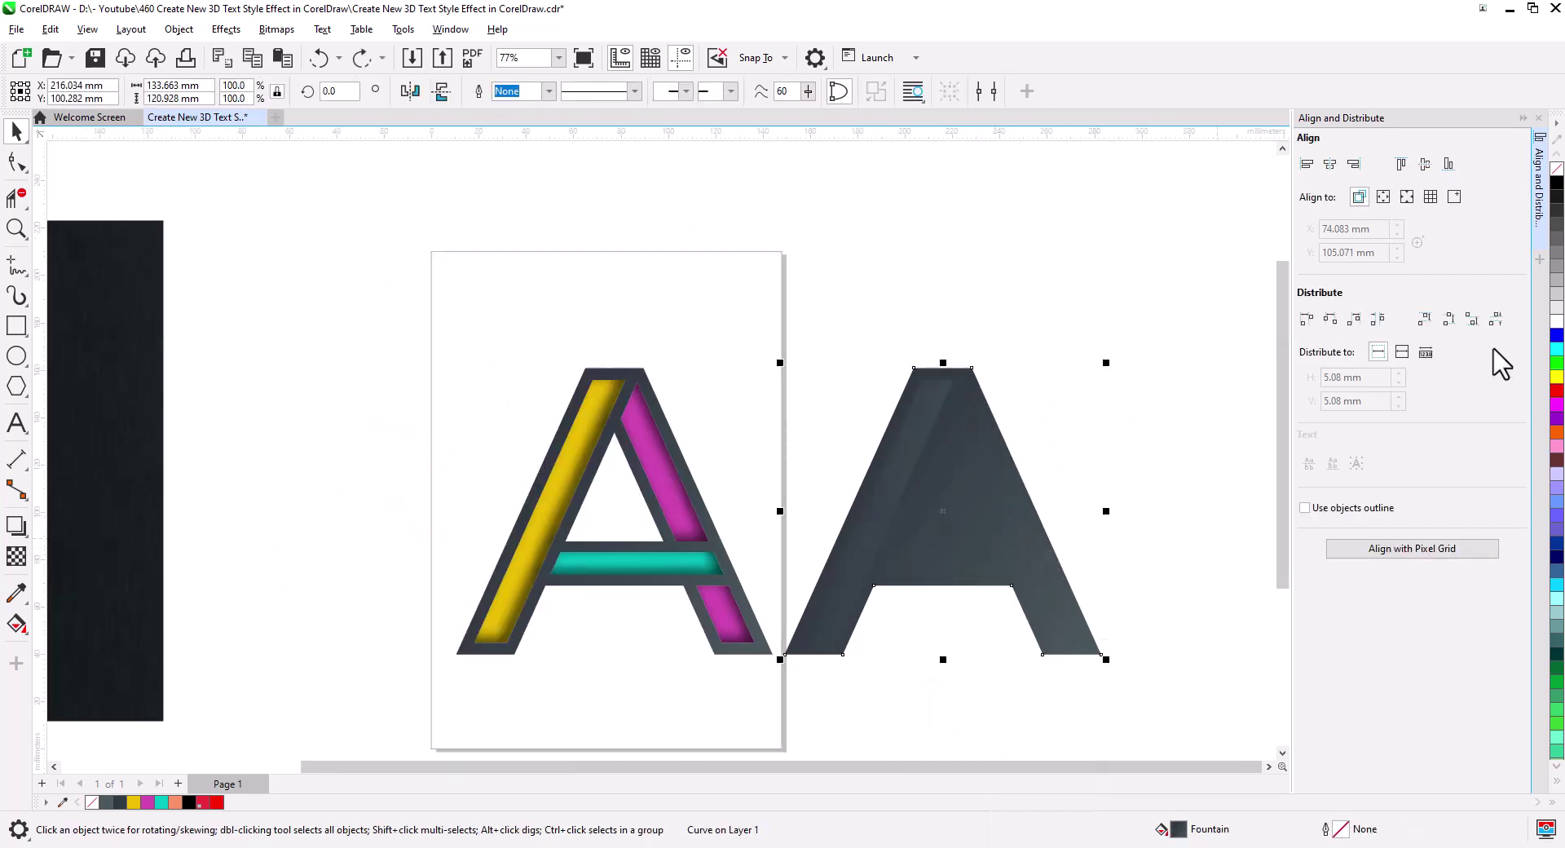
right_click(1555, 185)
click(1147, 486)
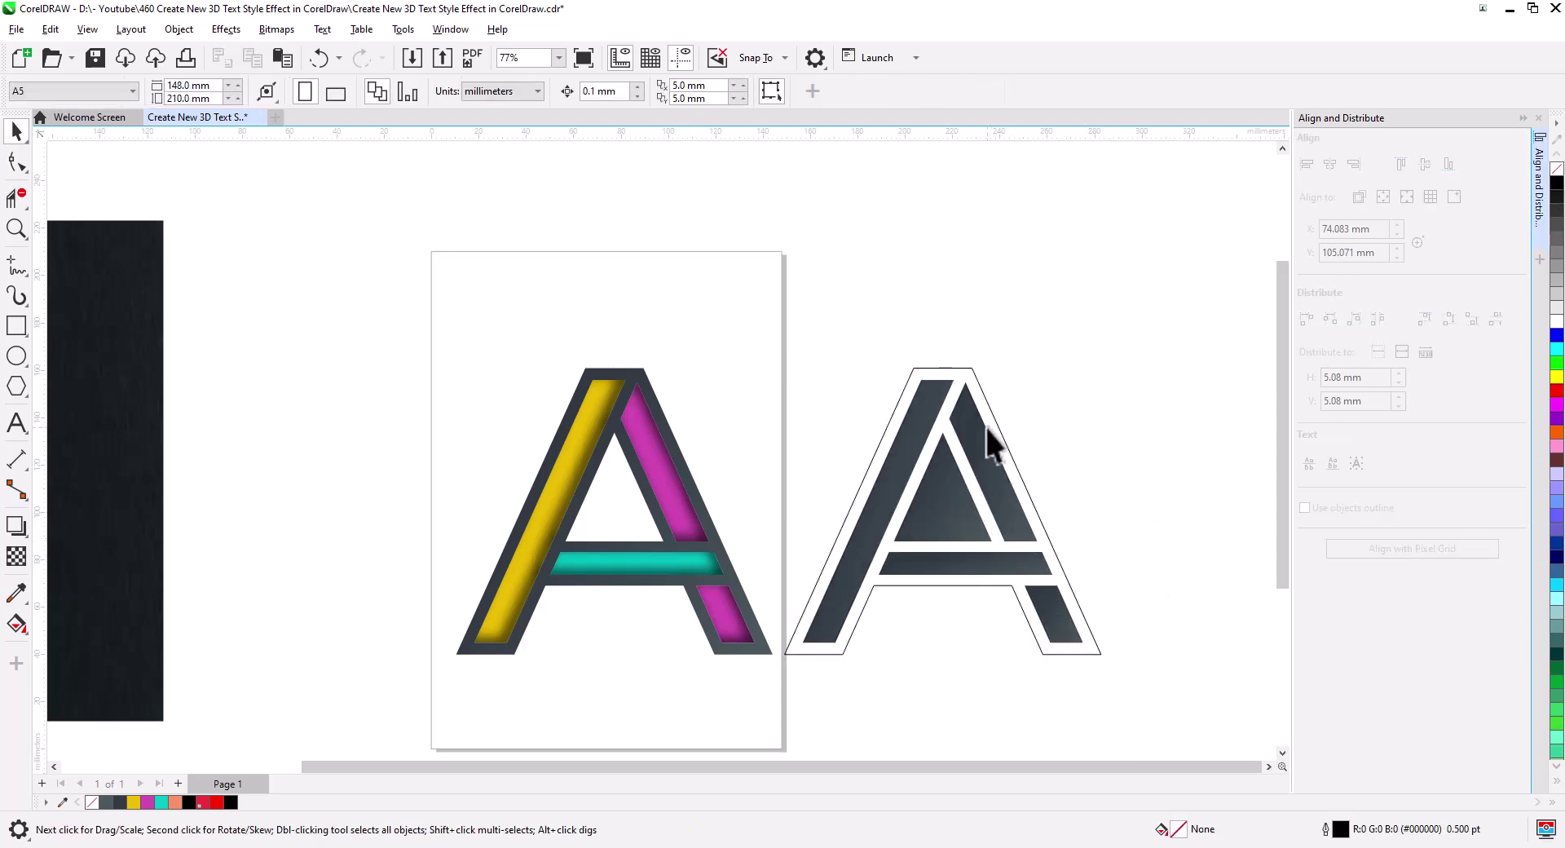
Step: Delete the copy's two right-leg pieces, crossbar piece and left diagonal piece, keeping the outer outline and the centre triangle
key(Delete)
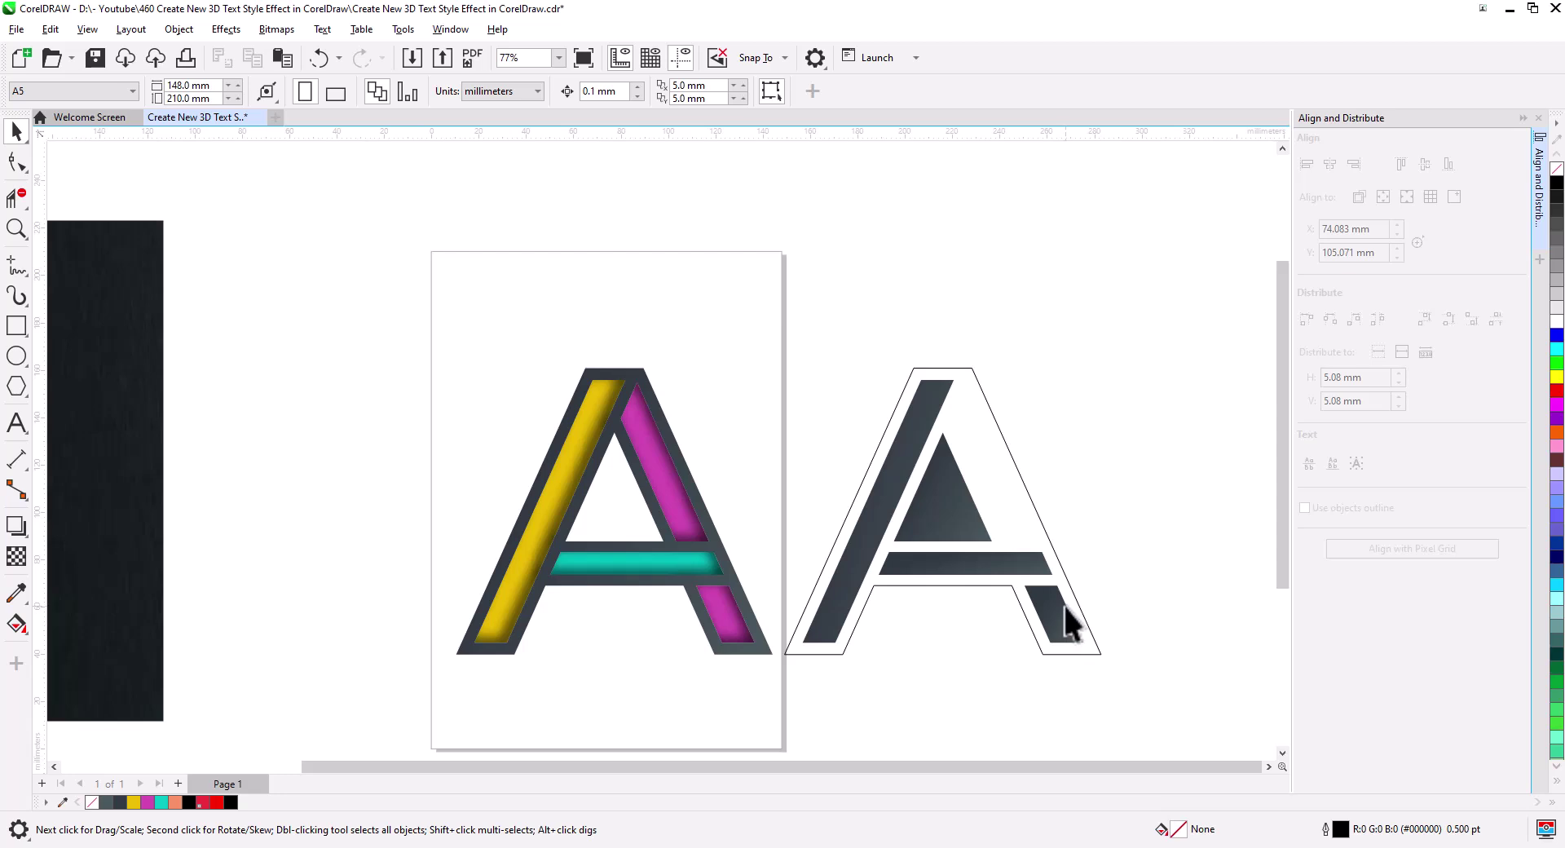
click(1064, 623)
ctrl+click(1060, 620)
key(Delete)
click(1050, 575)
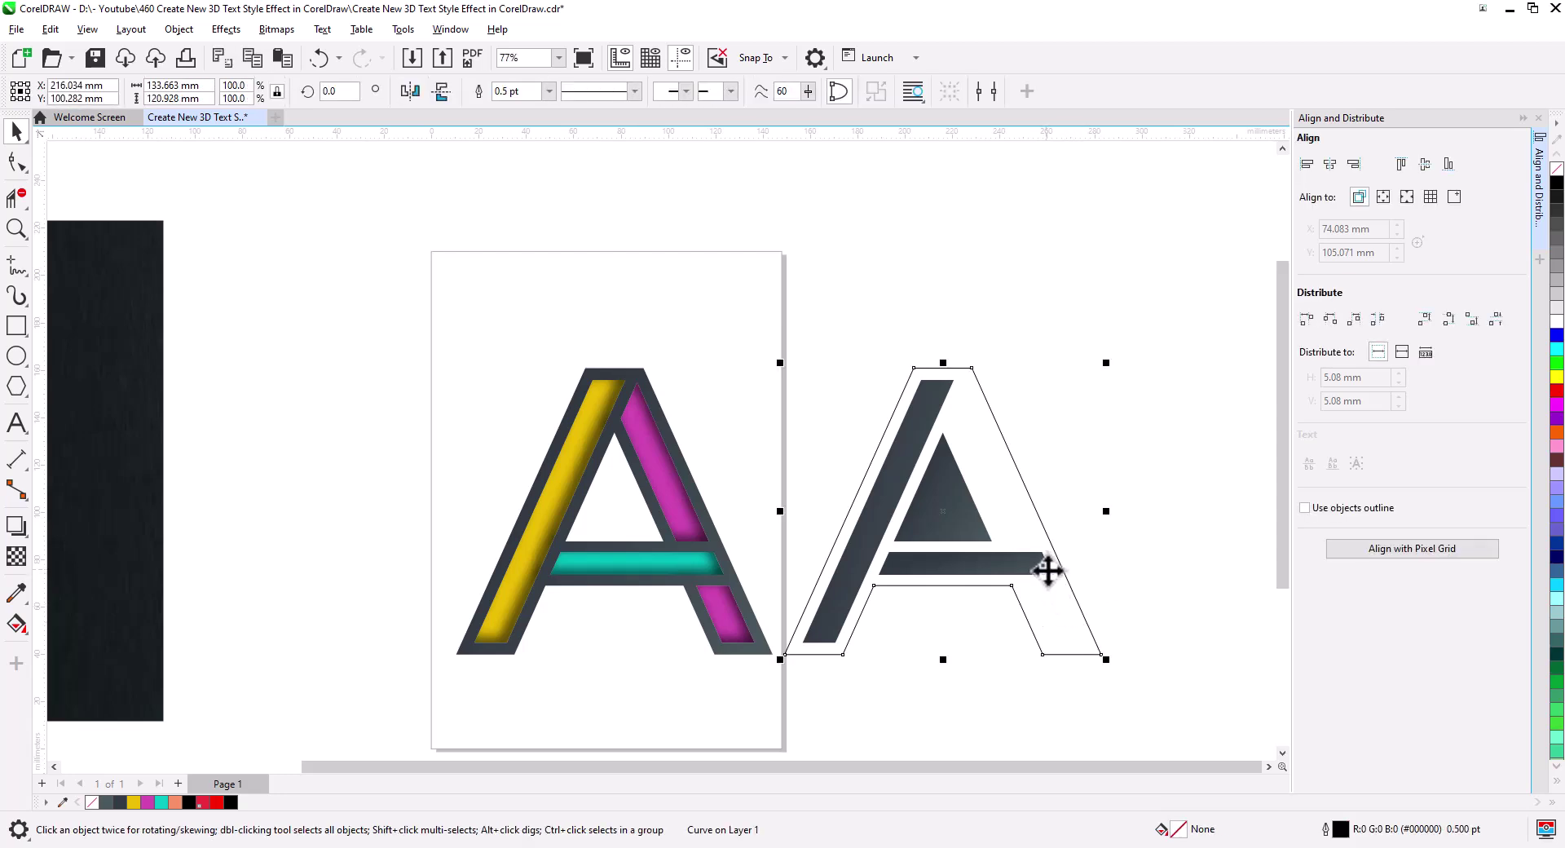
drag(853, 534, 852, 535)
key(Delete)
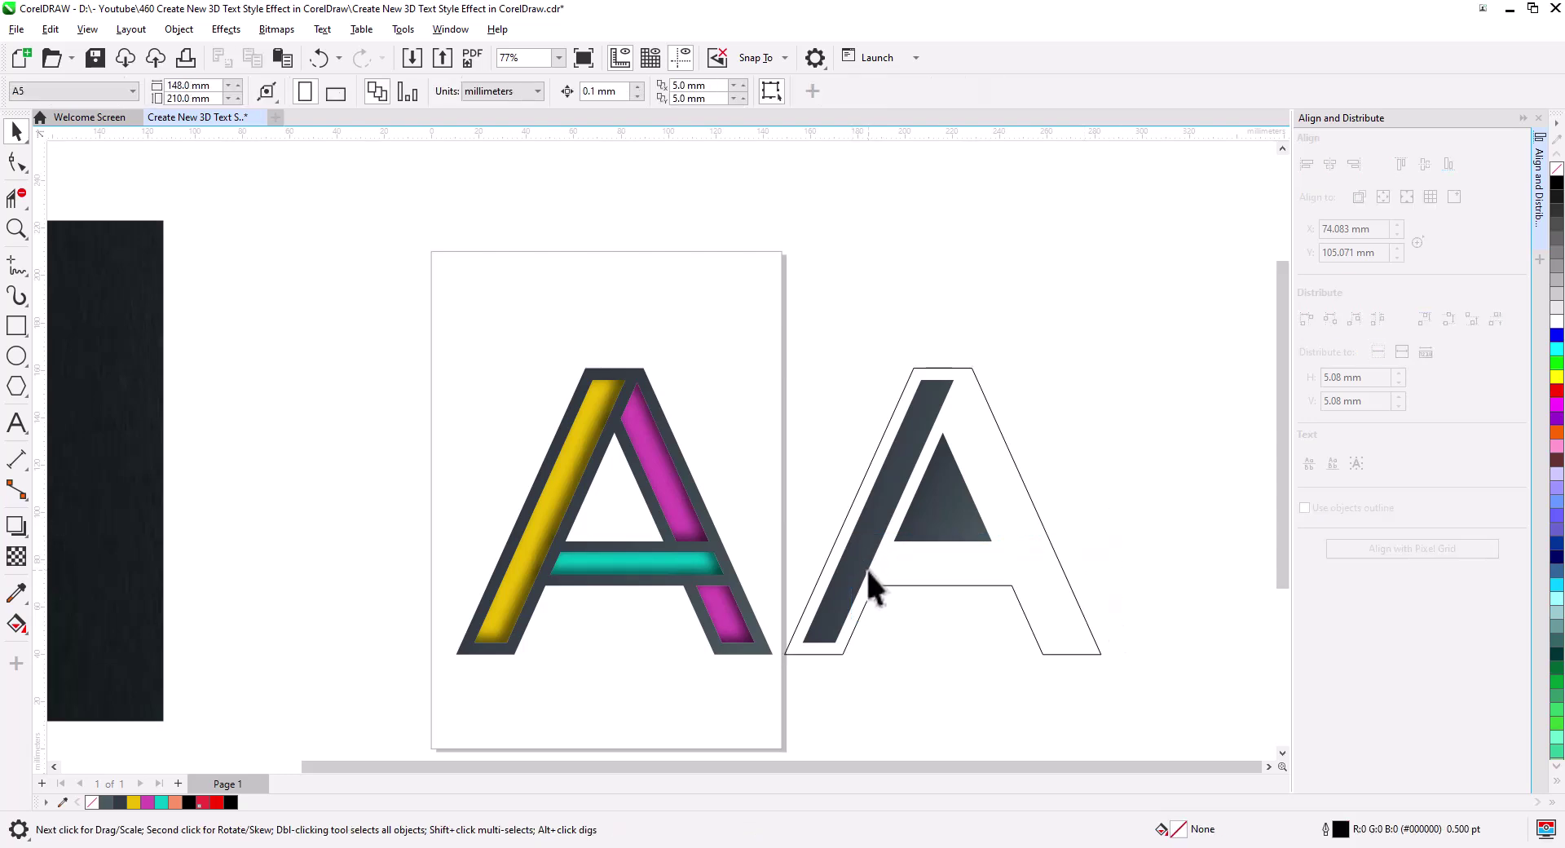
click(866, 567)
key(Delete)
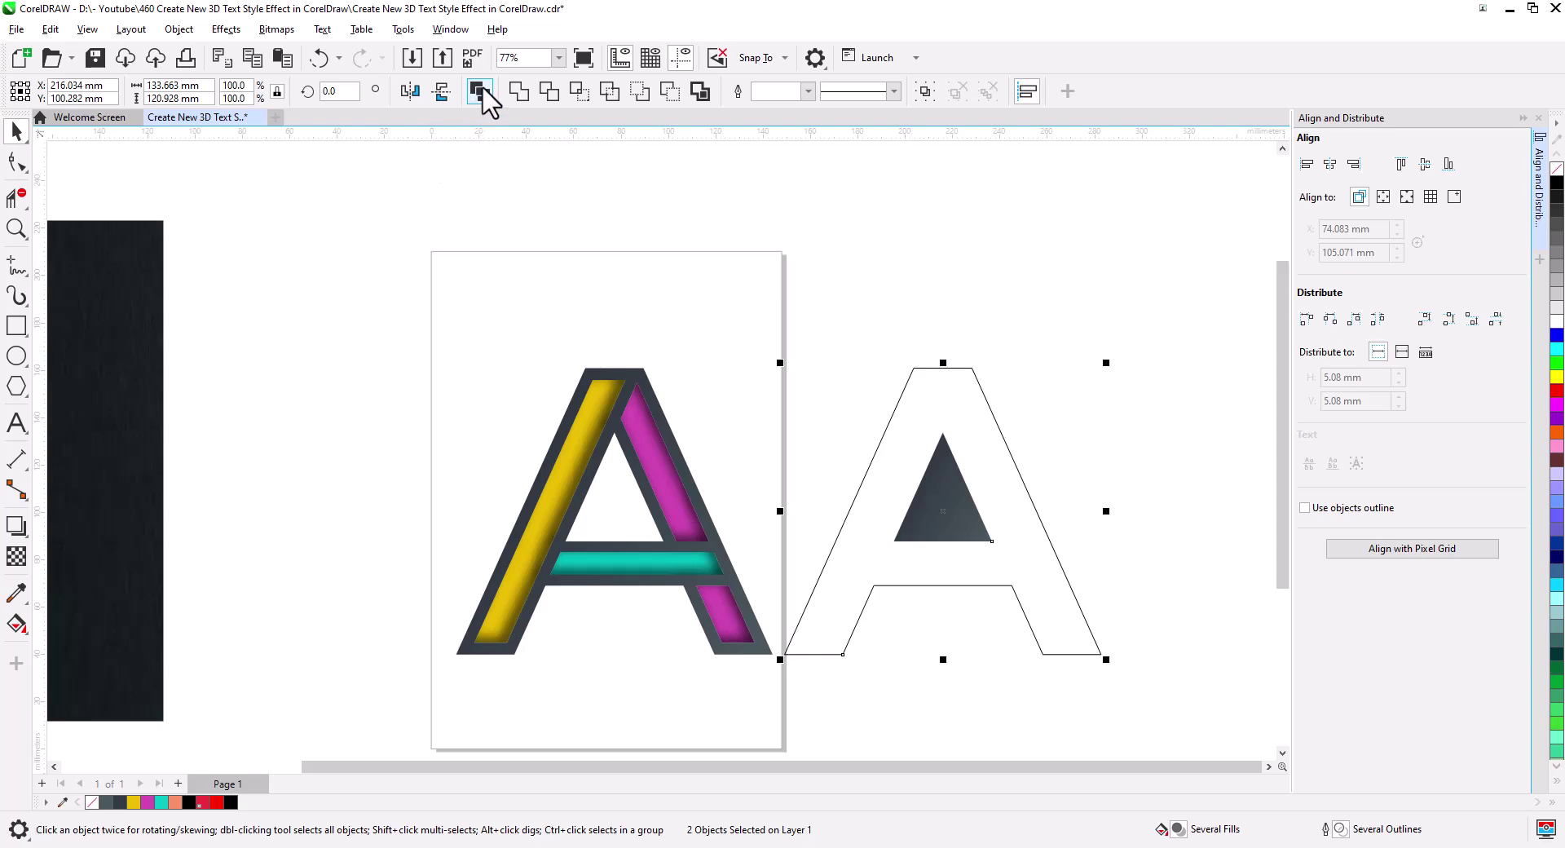
Step: Combine the outer A outline with the centre triangle into one curve and fill it red
click(480, 91)
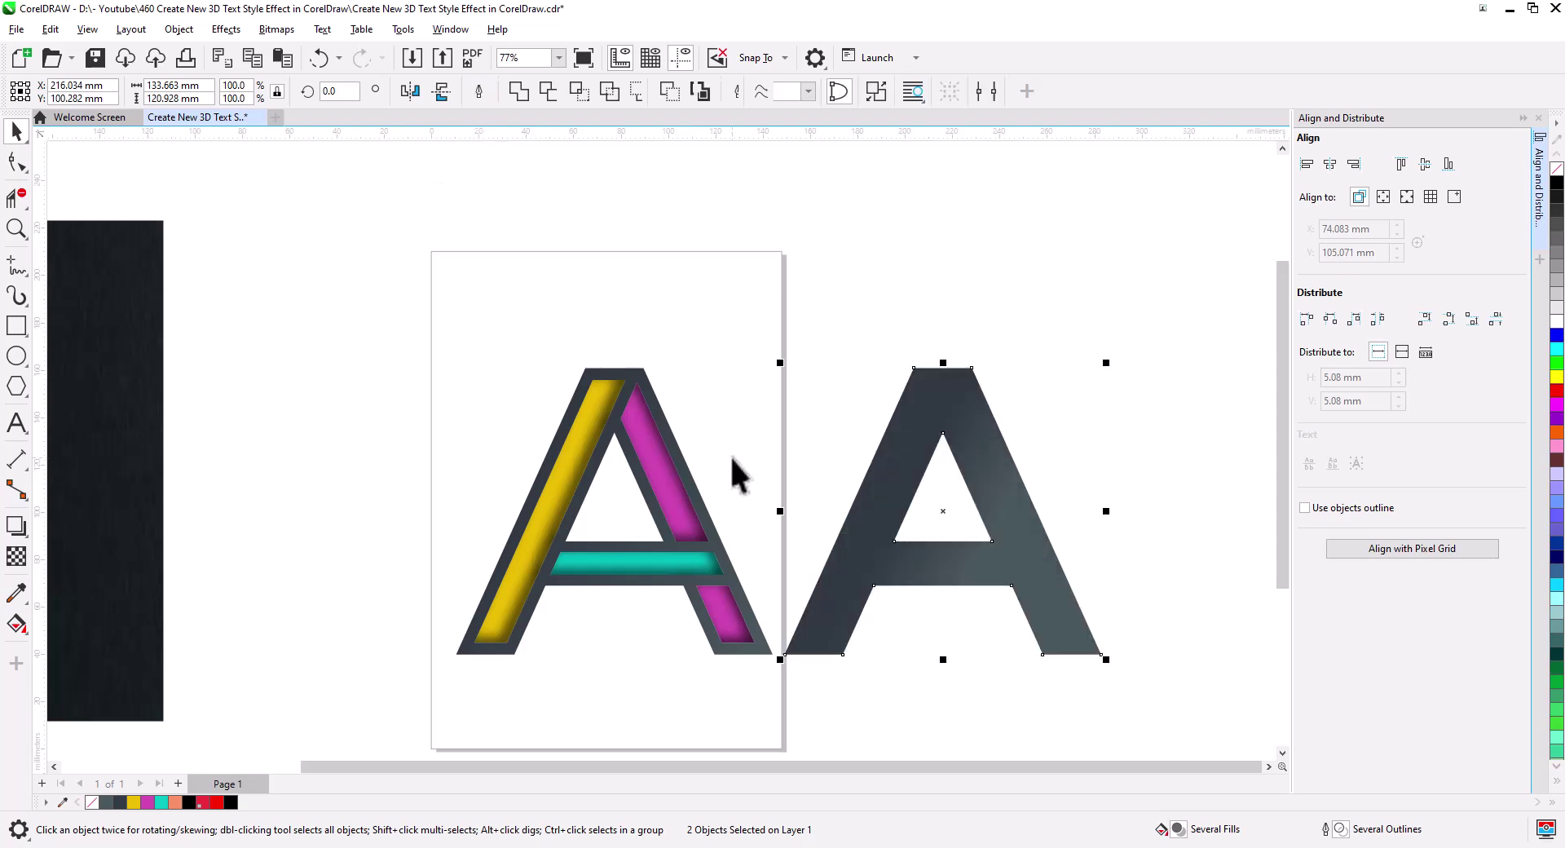
click(1556, 391)
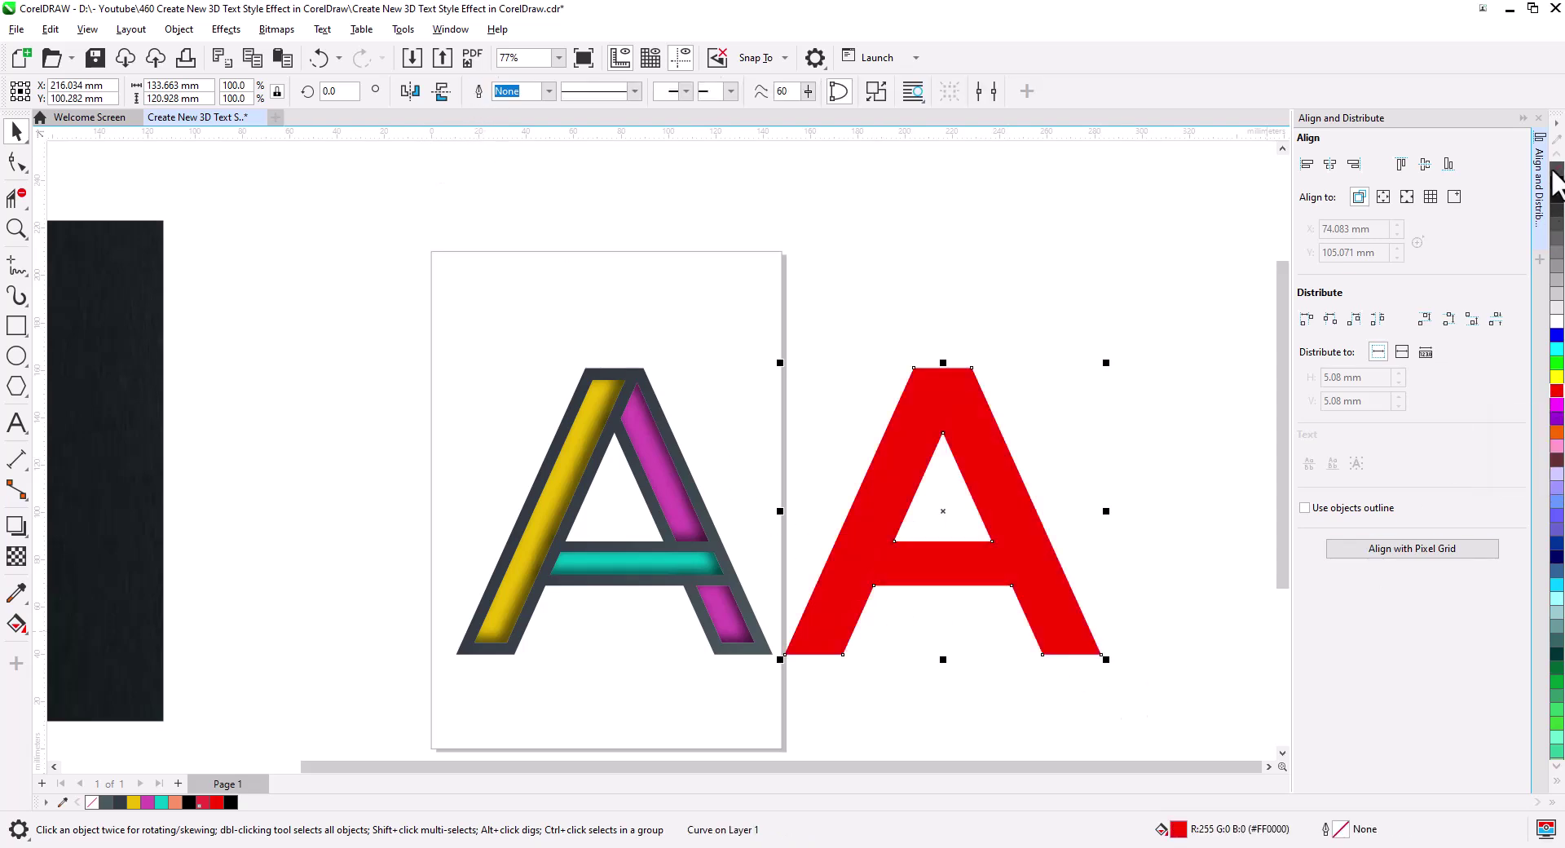
Step: Snap the red A exactly over the coloured letter and send it behind all the other pieces
drag(1104, 656, 771, 658)
drag(631, 662, 858, 632)
scroll(864, 624, up, 3)
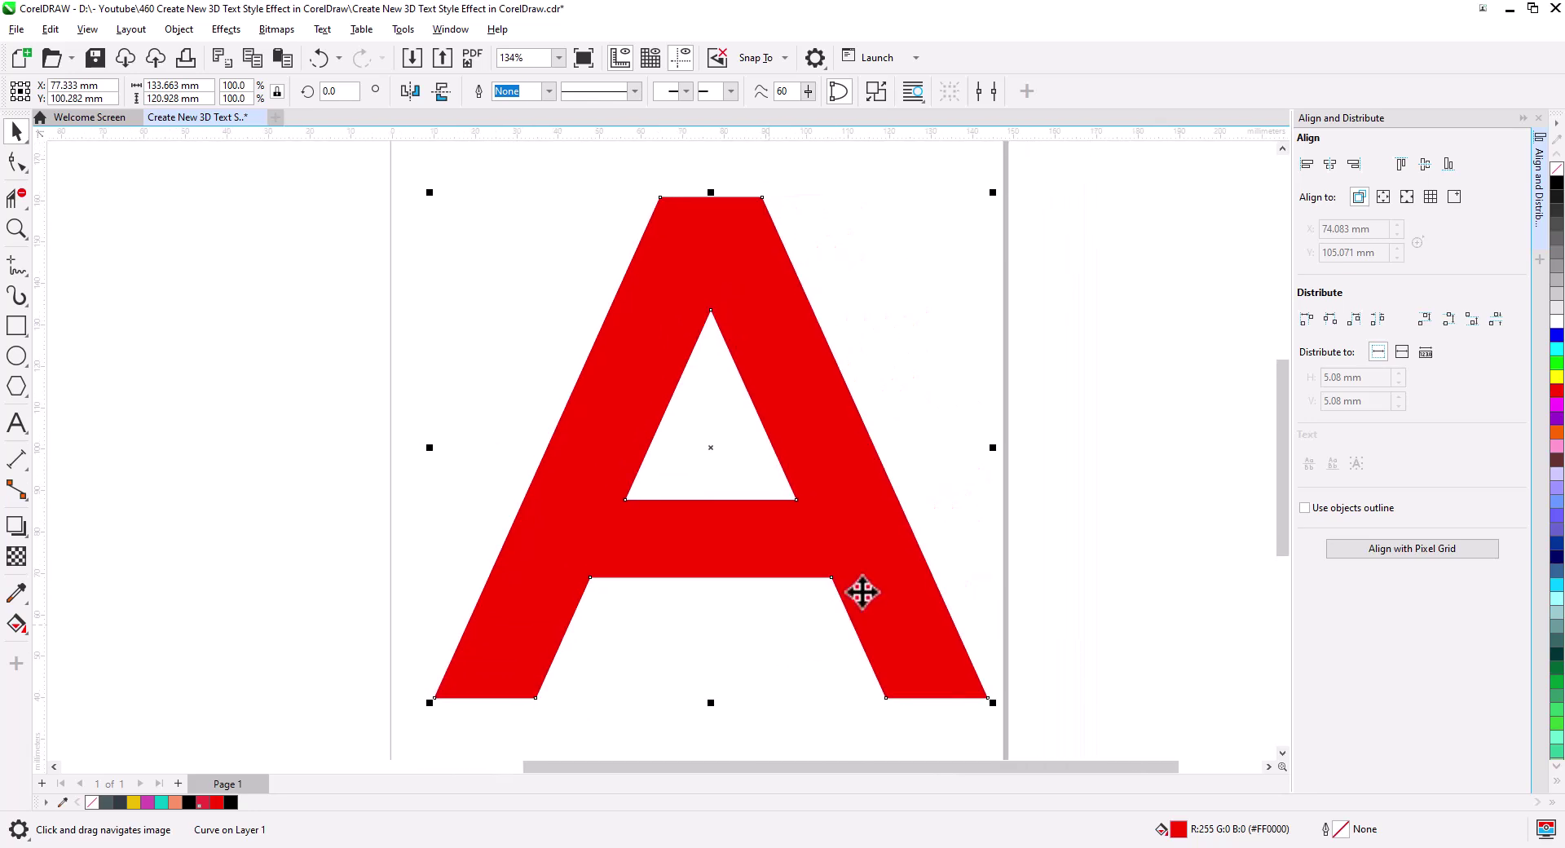
right_click(875, 585)
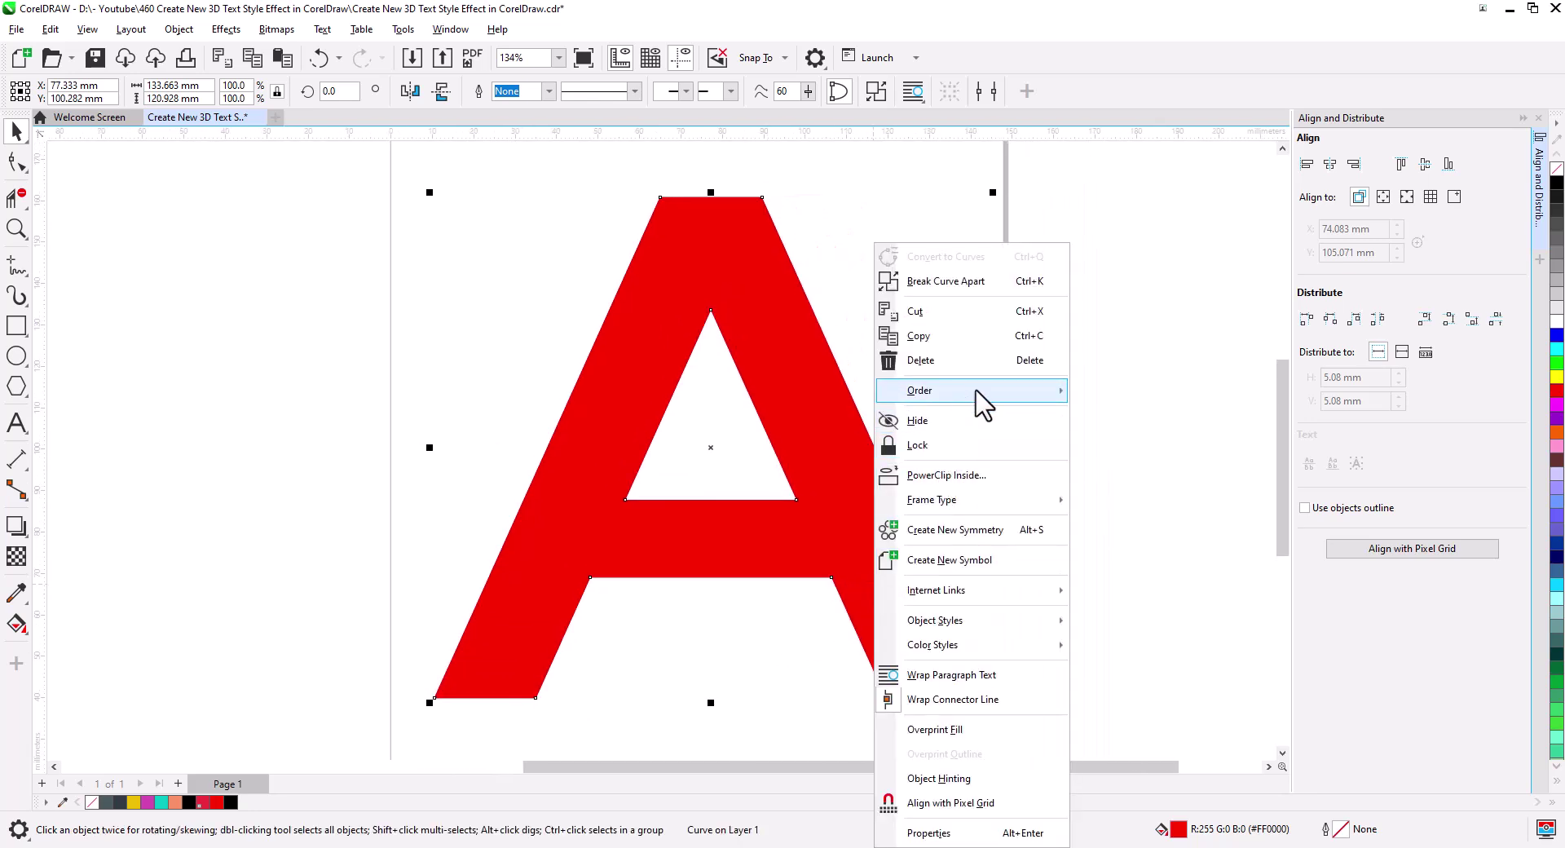
mouse_move(978, 393)
click(1136, 417)
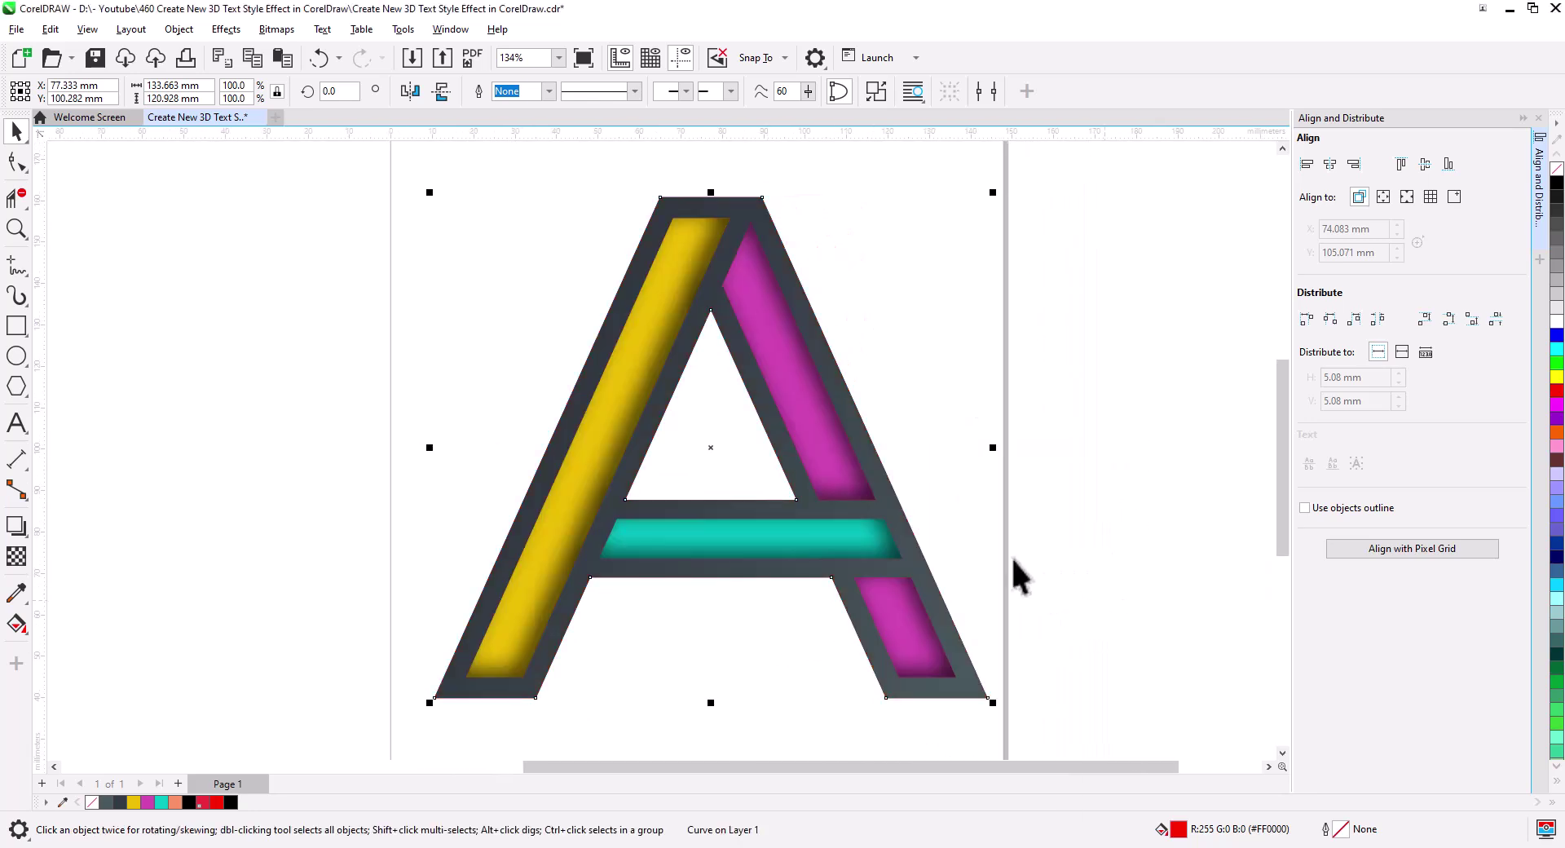
Step: Offset the red A about 4.2 mm to the left and resize it to about 119.5 mm high, slightly below the letter
drag(713, 450, 694, 452)
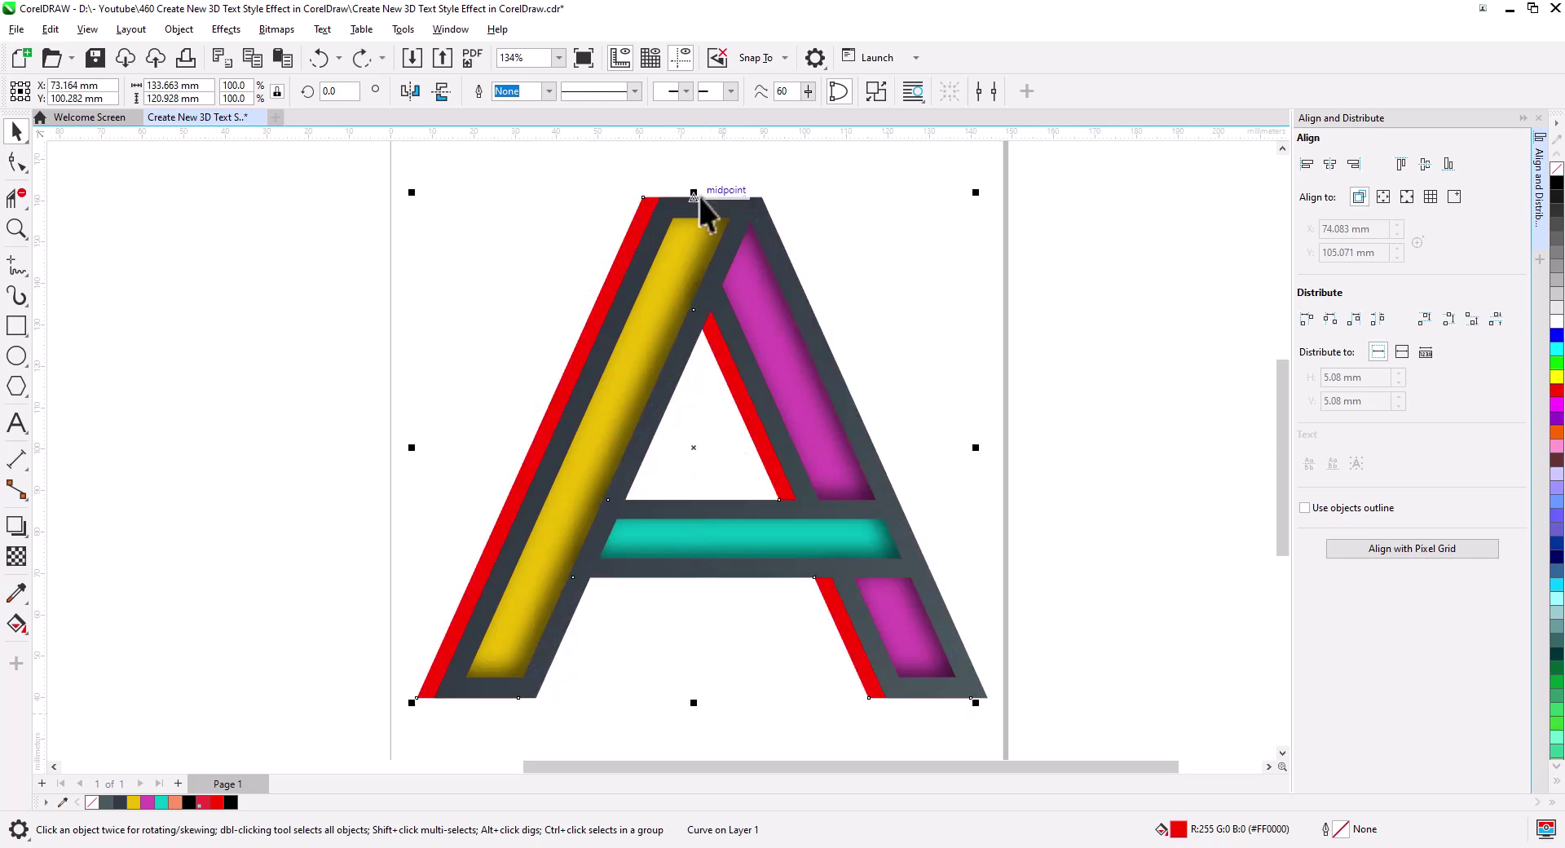
drag(698, 188, 697, 204)
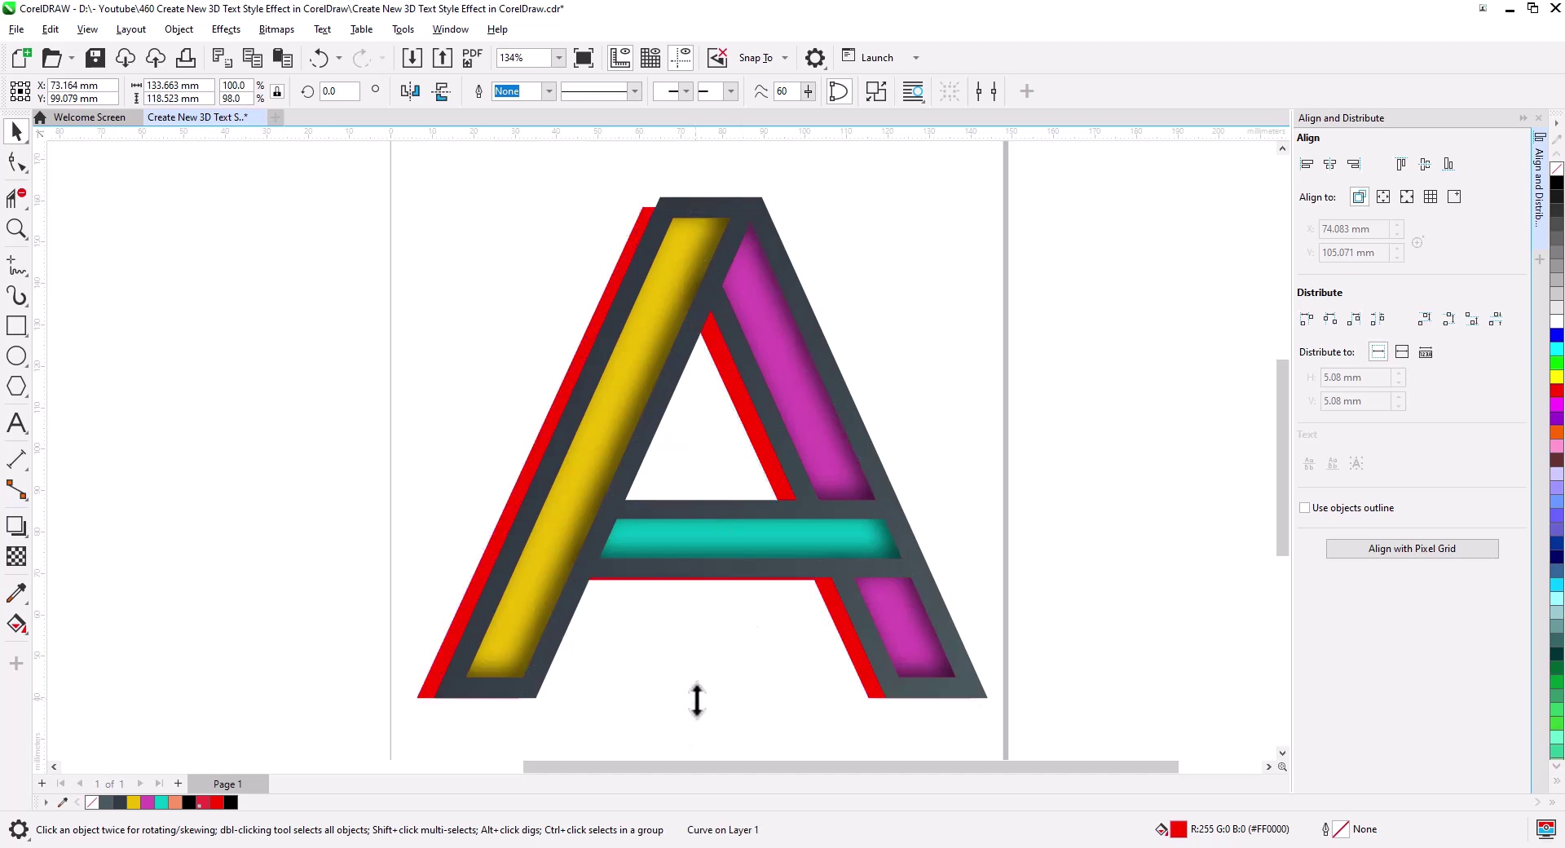
drag(697, 699, 696, 706)
click(765, 697)
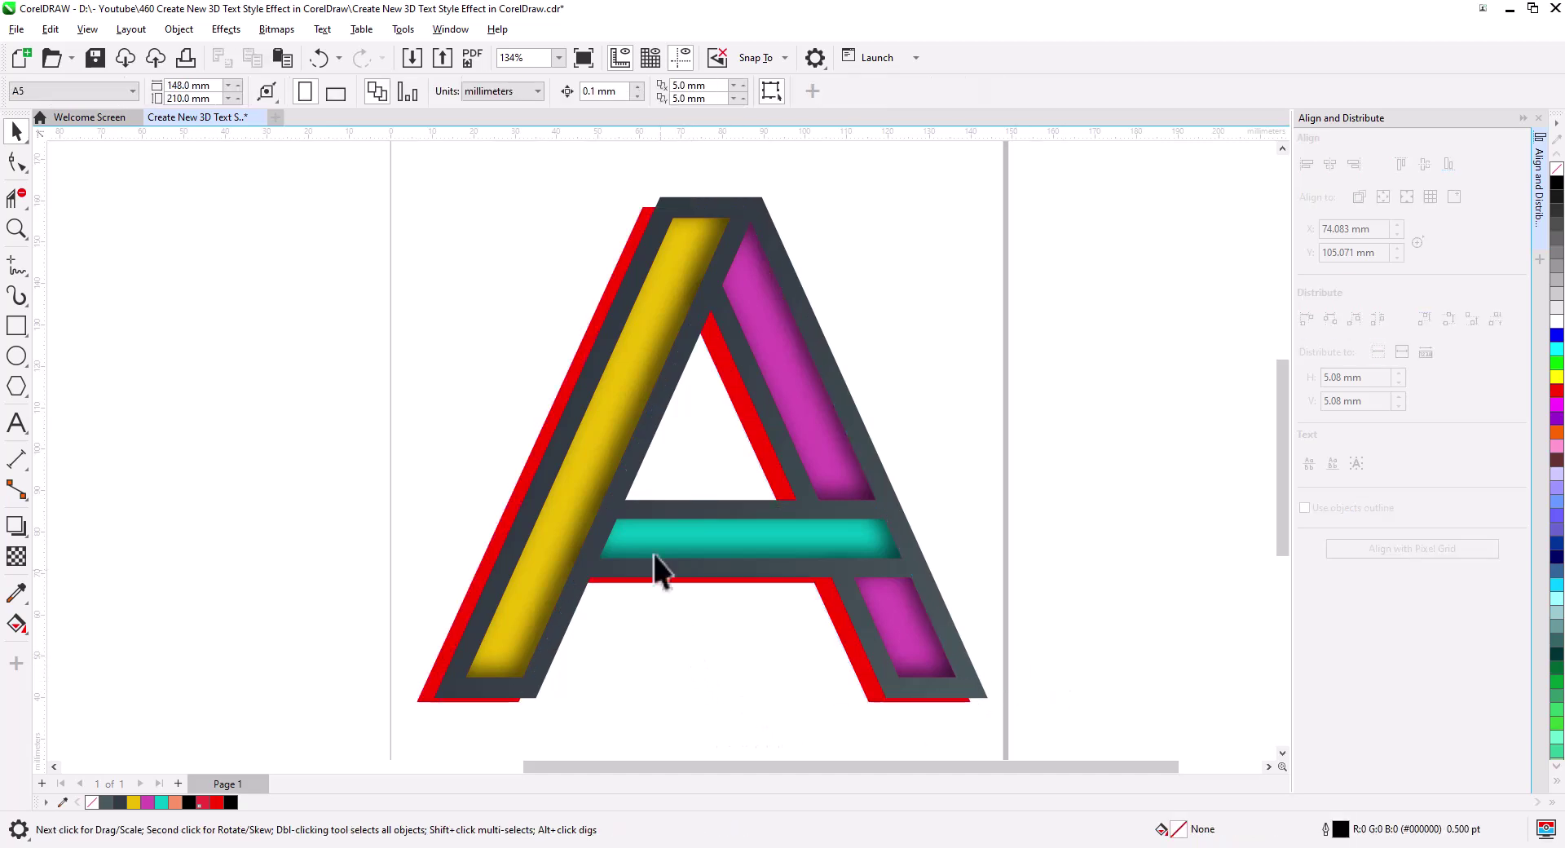
Step: Bring the red A to the front, remove its fill and give it a red outline
scroll(615, 391, up, 5)
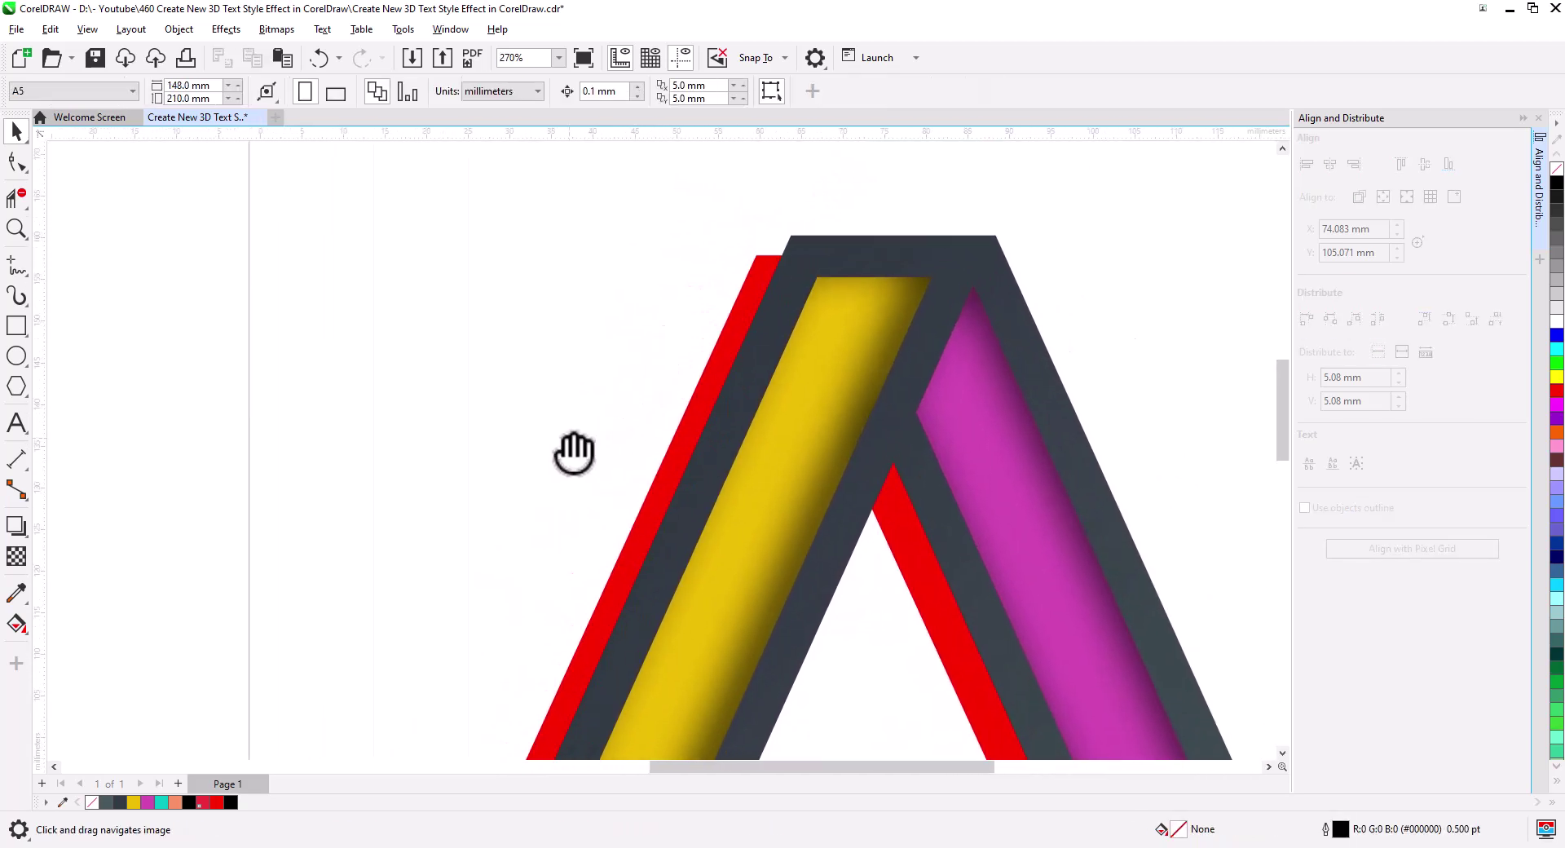
drag(574, 453, 555, 456)
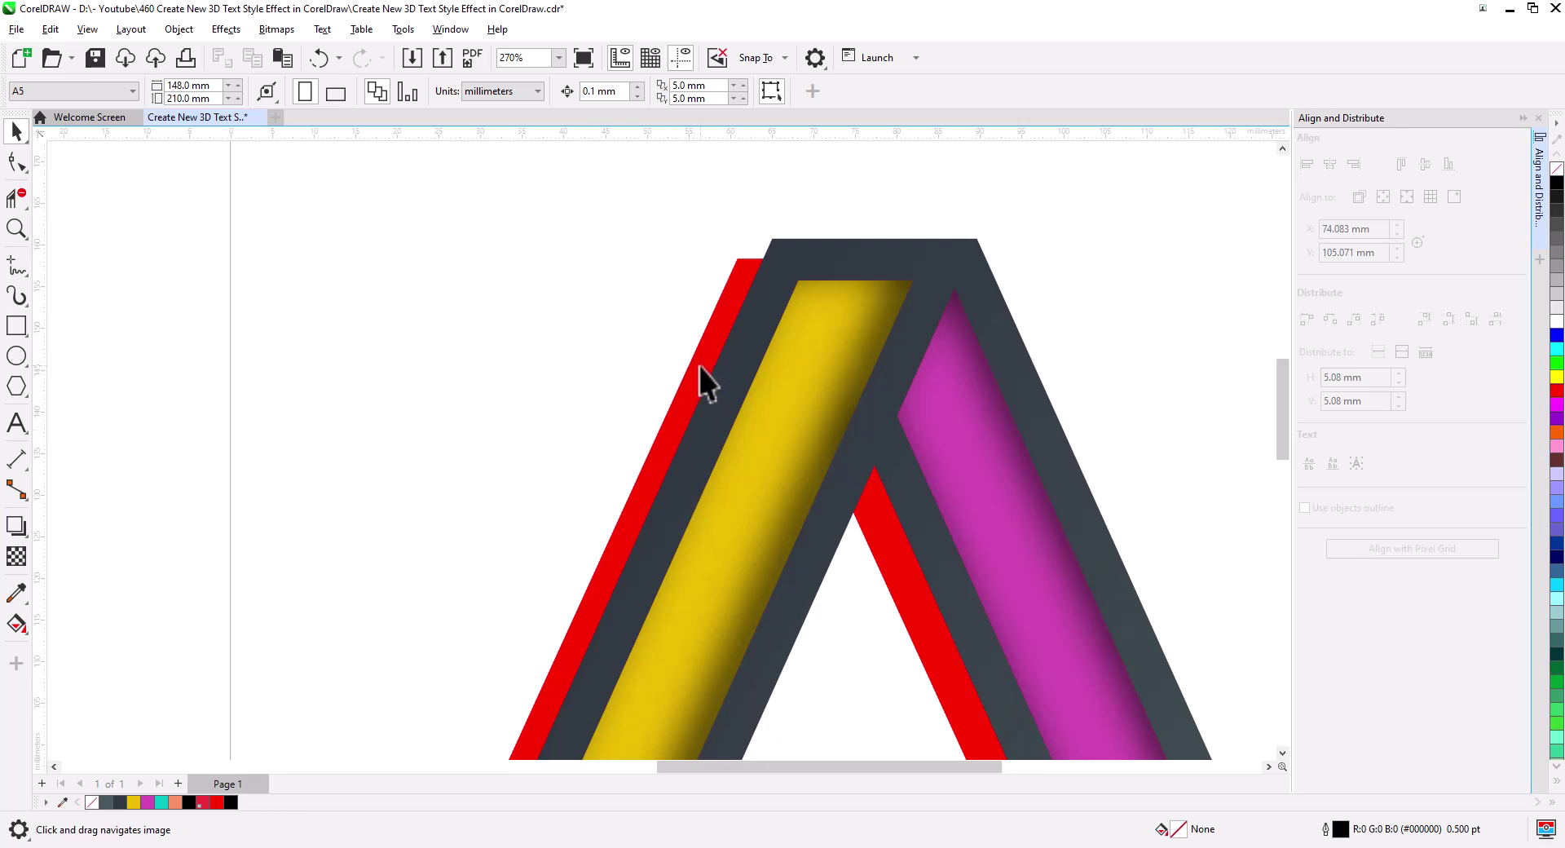
click(701, 390)
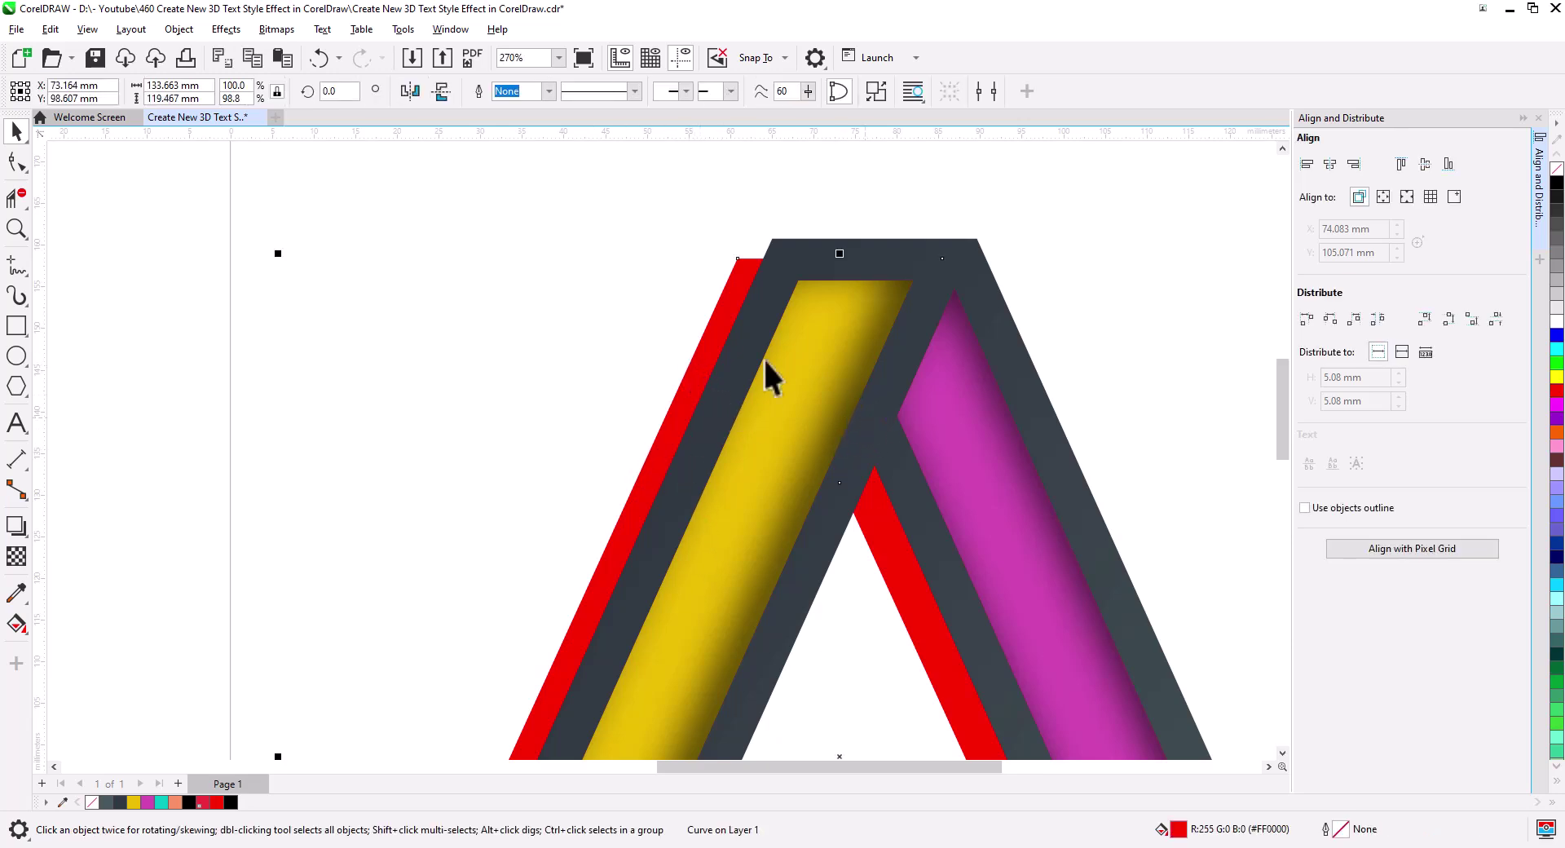
right_click(715, 324)
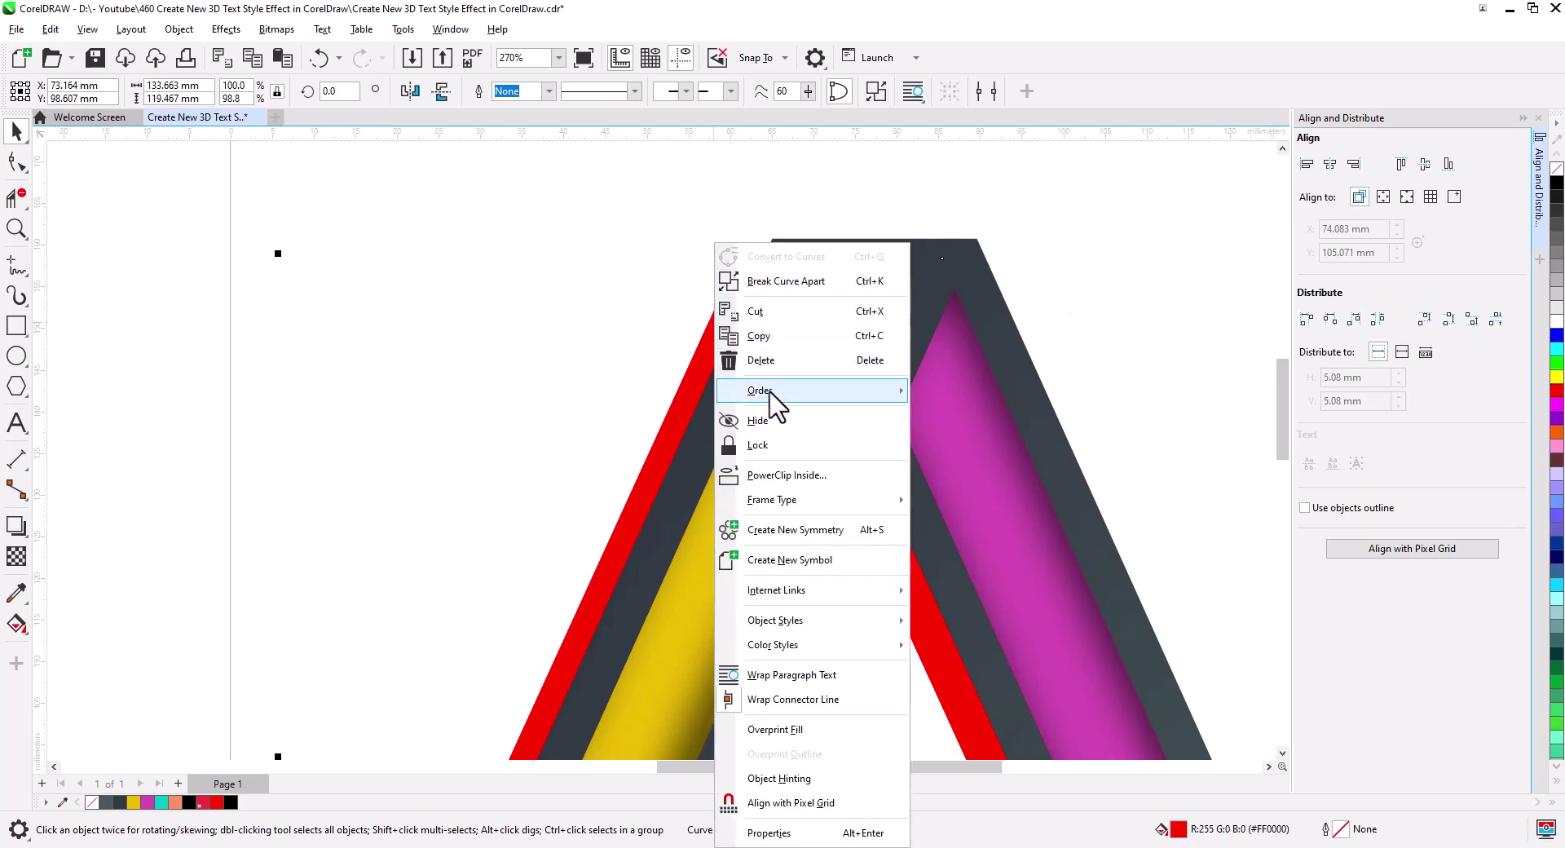
mouse_move(784, 400)
click(984, 394)
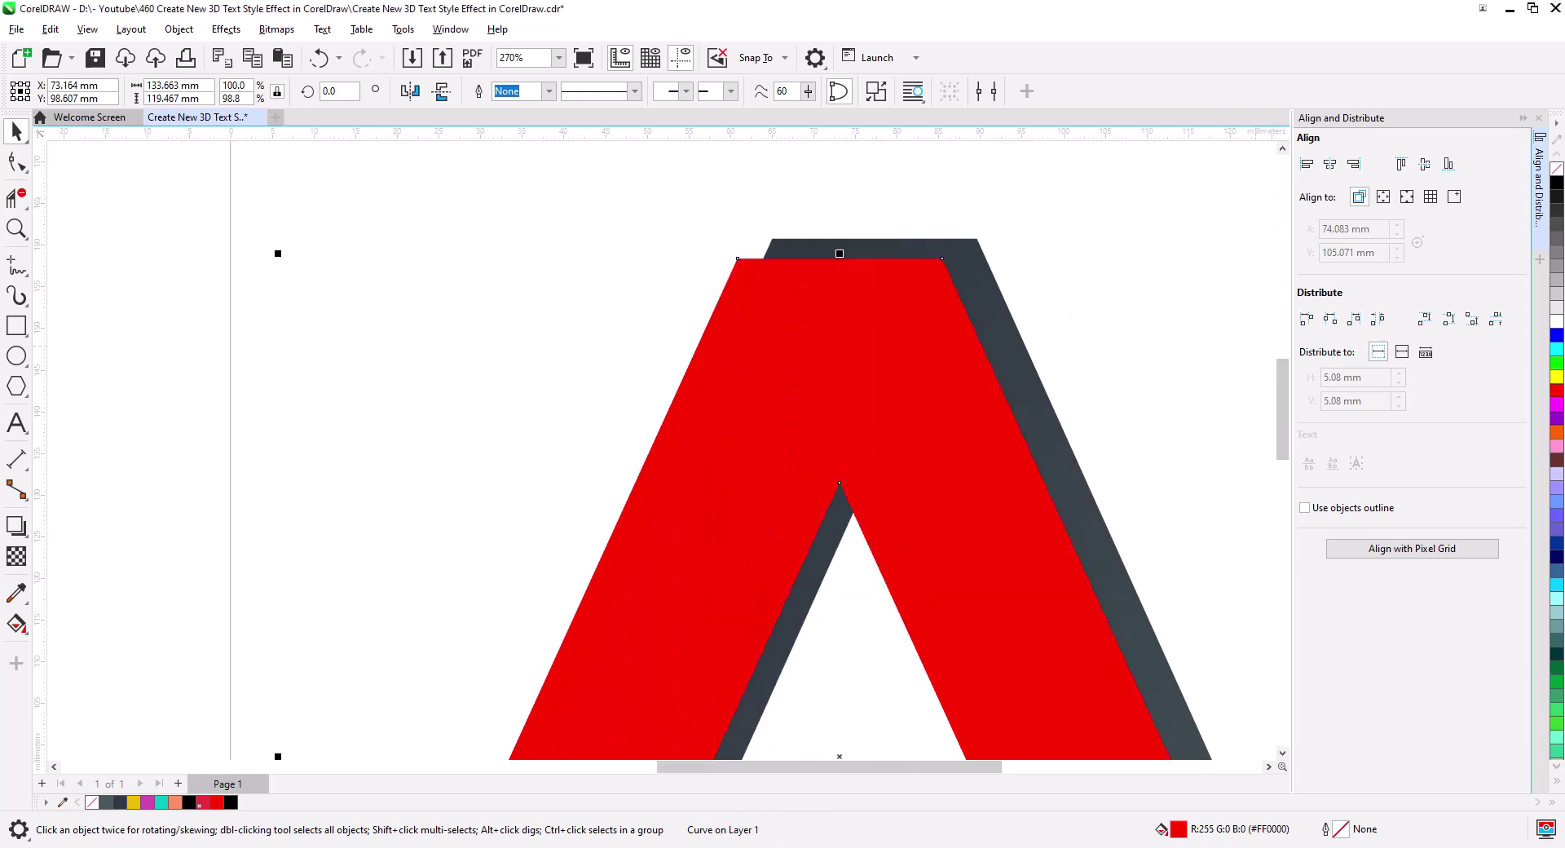
click(1557, 169)
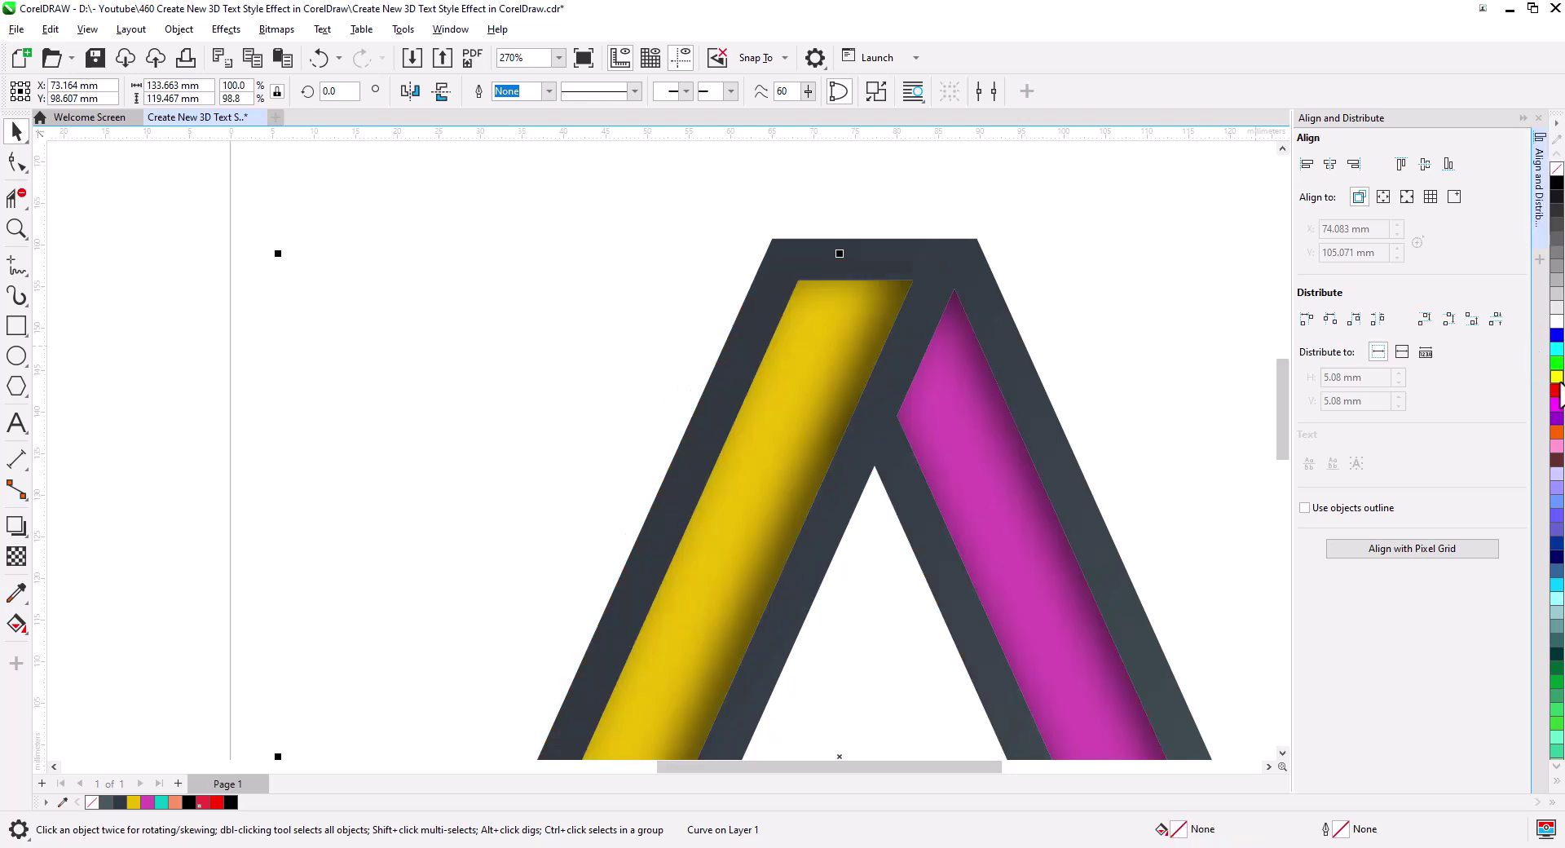
right_click(1557, 391)
click(1169, 330)
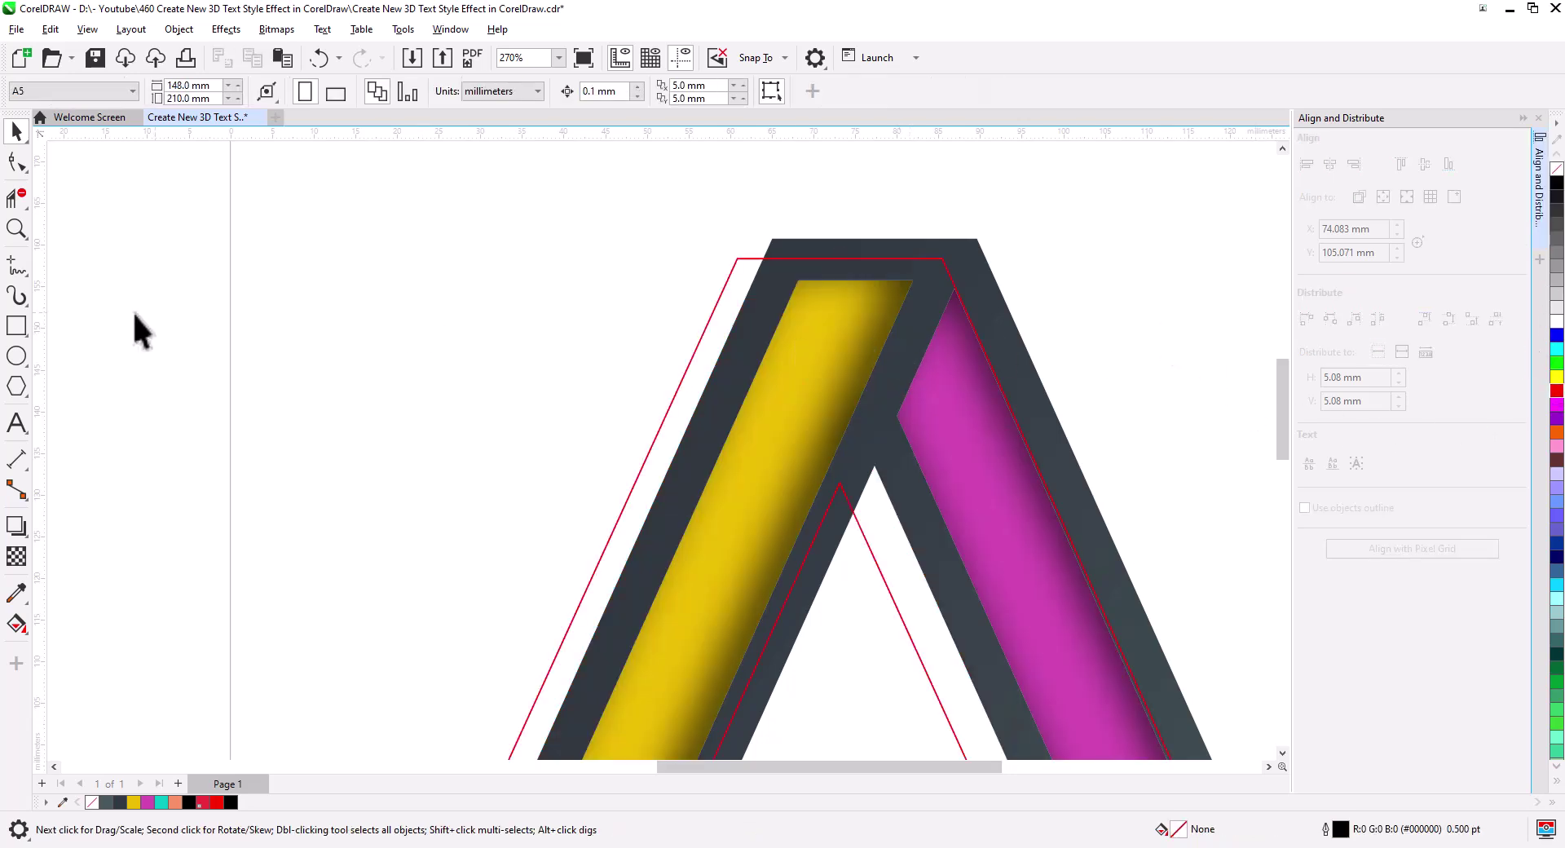
Step: Draw a 2-point line joining the frame's upper-left corner to the matching corner of the red outline
click(17, 278)
click(85, 298)
drag(775, 239, 737, 260)
Step: Draw a line of about 4.4 mm joining the frame's inner corner under the crossbar at the right leg to the red outline
drag(555, 634, 688, 255)
drag(606, 583, 421, 604)
drag(742, 335, 653, 590)
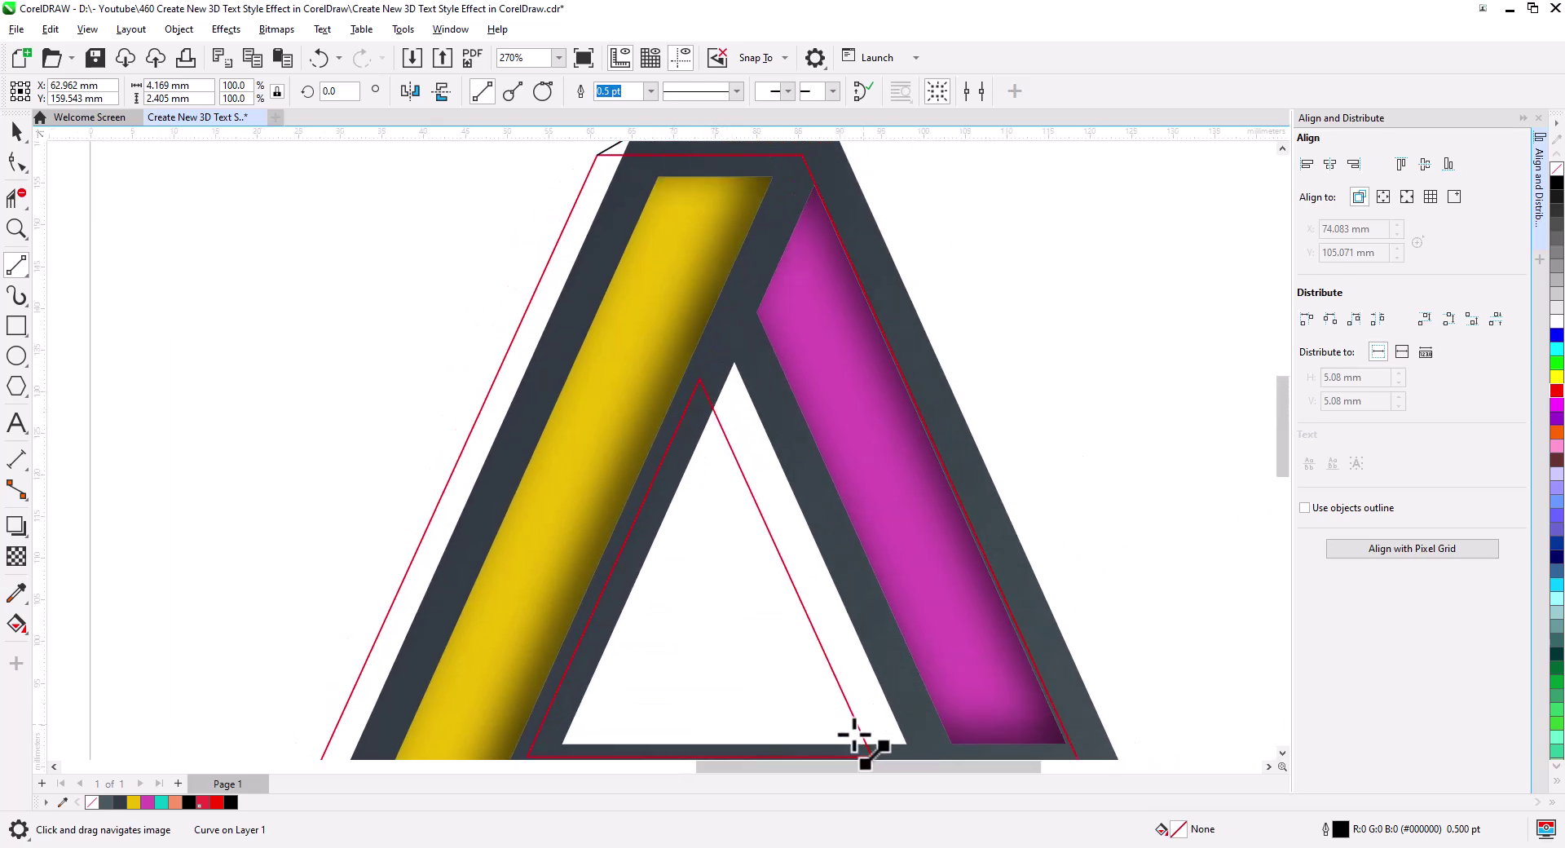
drag(815, 735, 807, 337)
scroll(806, 335, down, 3)
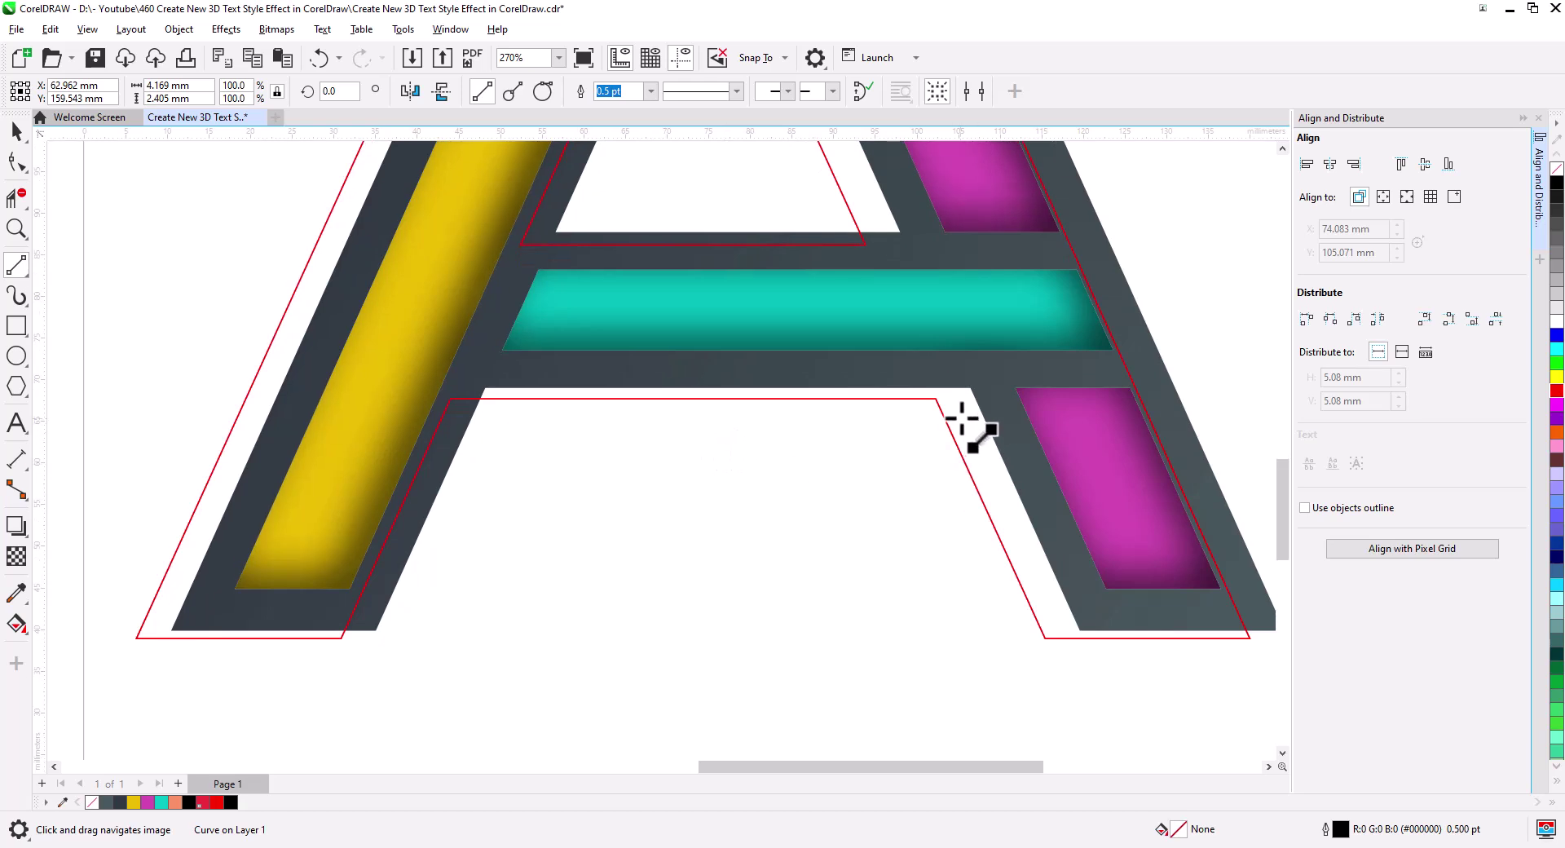
drag(962, 393, 936, 399)
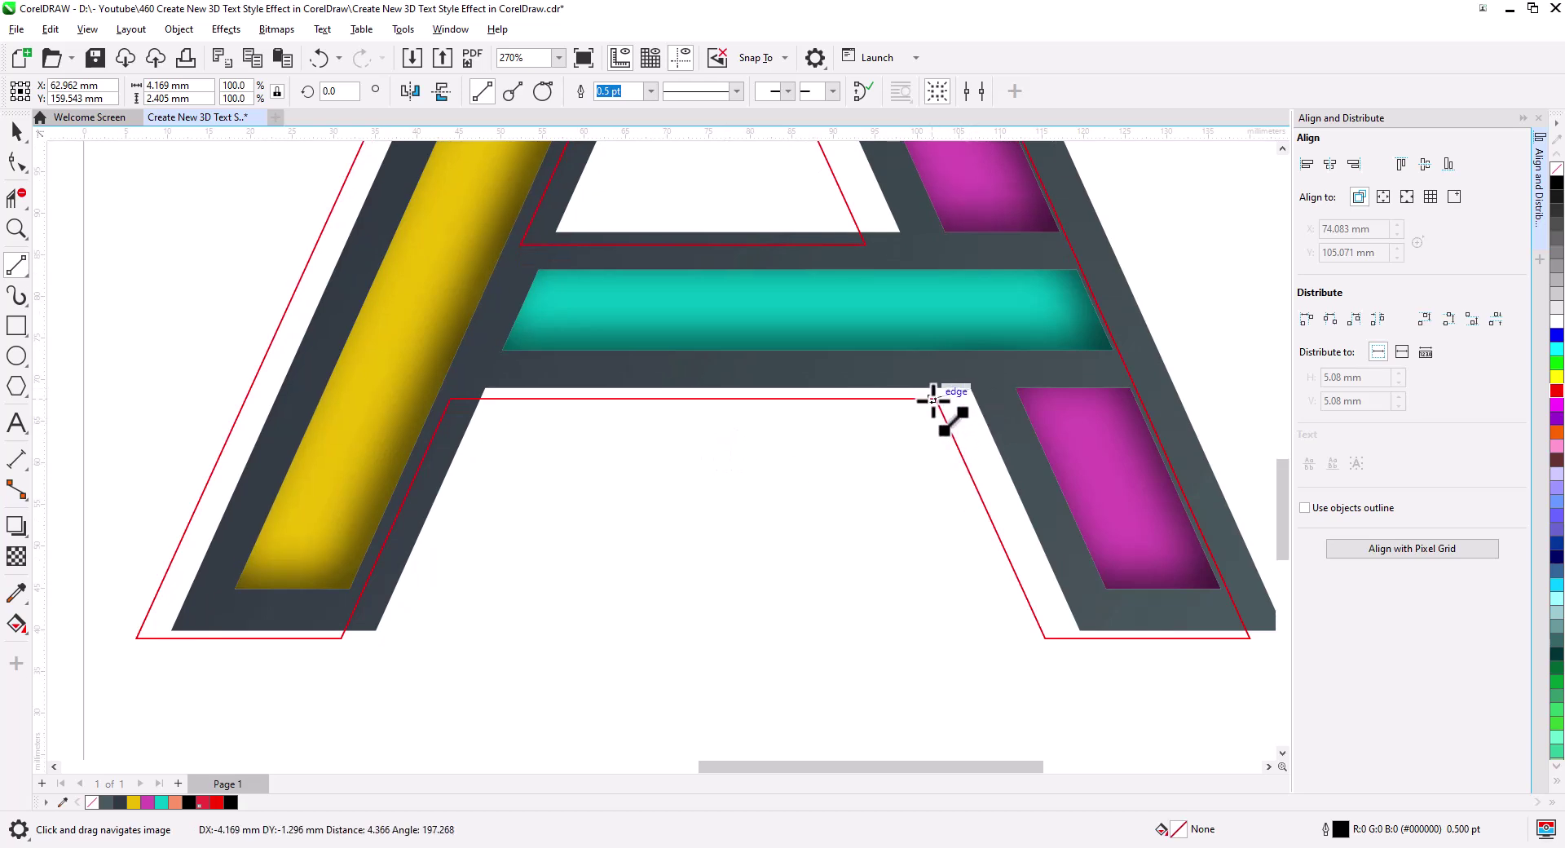
drag(1078, 628, 1045, 638)
drag(1160, 688, 976, 676)
key(Escape)
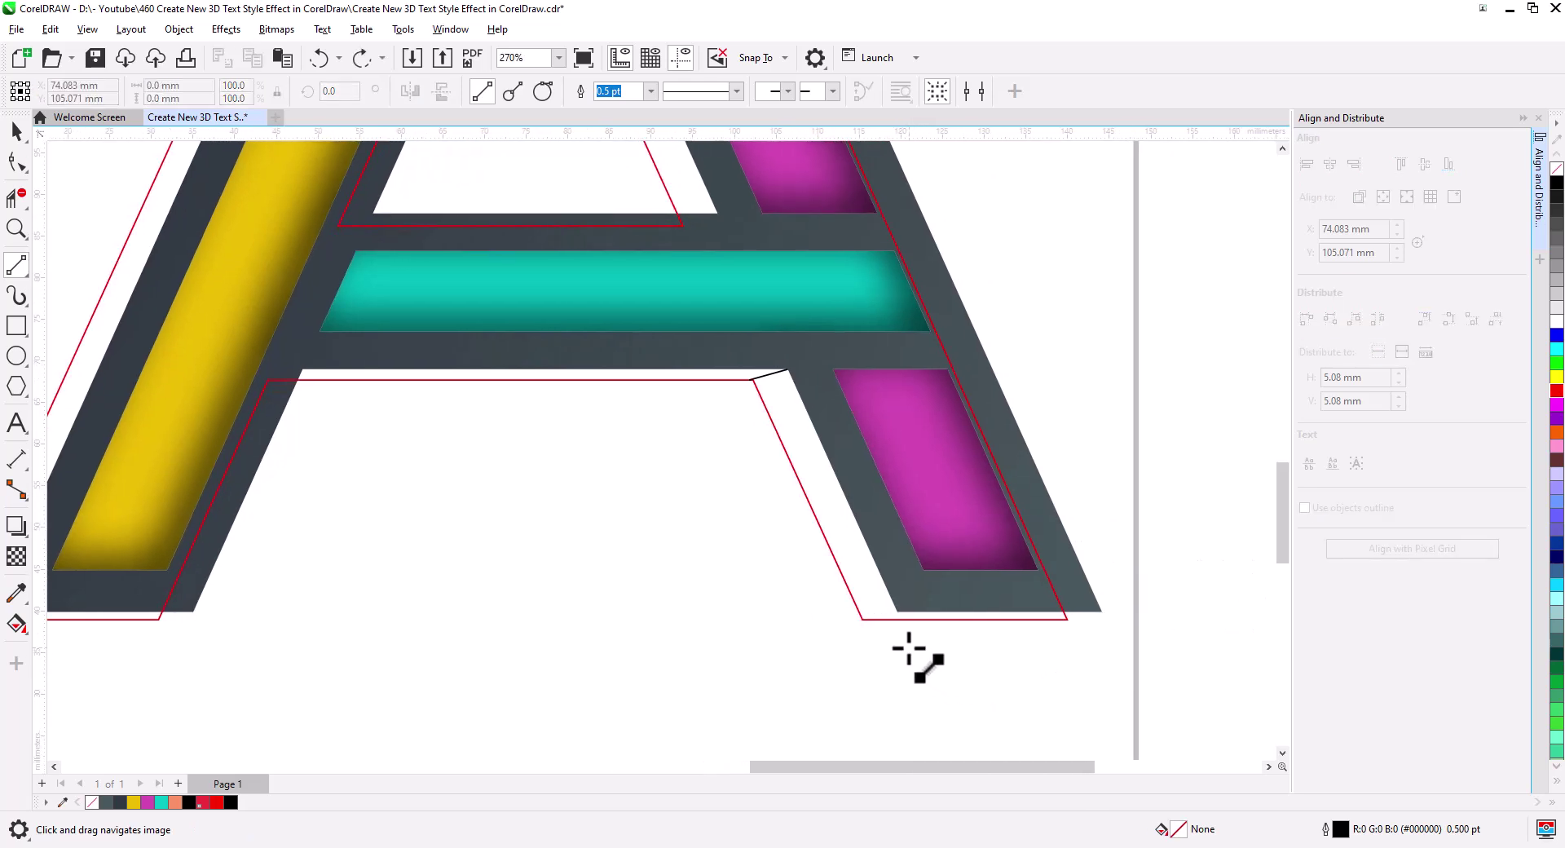
Step: Draw two lines joining both bottom corners of the frame's right foot to the matching corners of the red outline
scroll(908, 636, up, 2)
mouse_move(894, 596)
mouse_down()
mouse_move(845, 618)
mouse_move(825, 608)
mouse_up()
drag(1215, 674, 1019, 636)
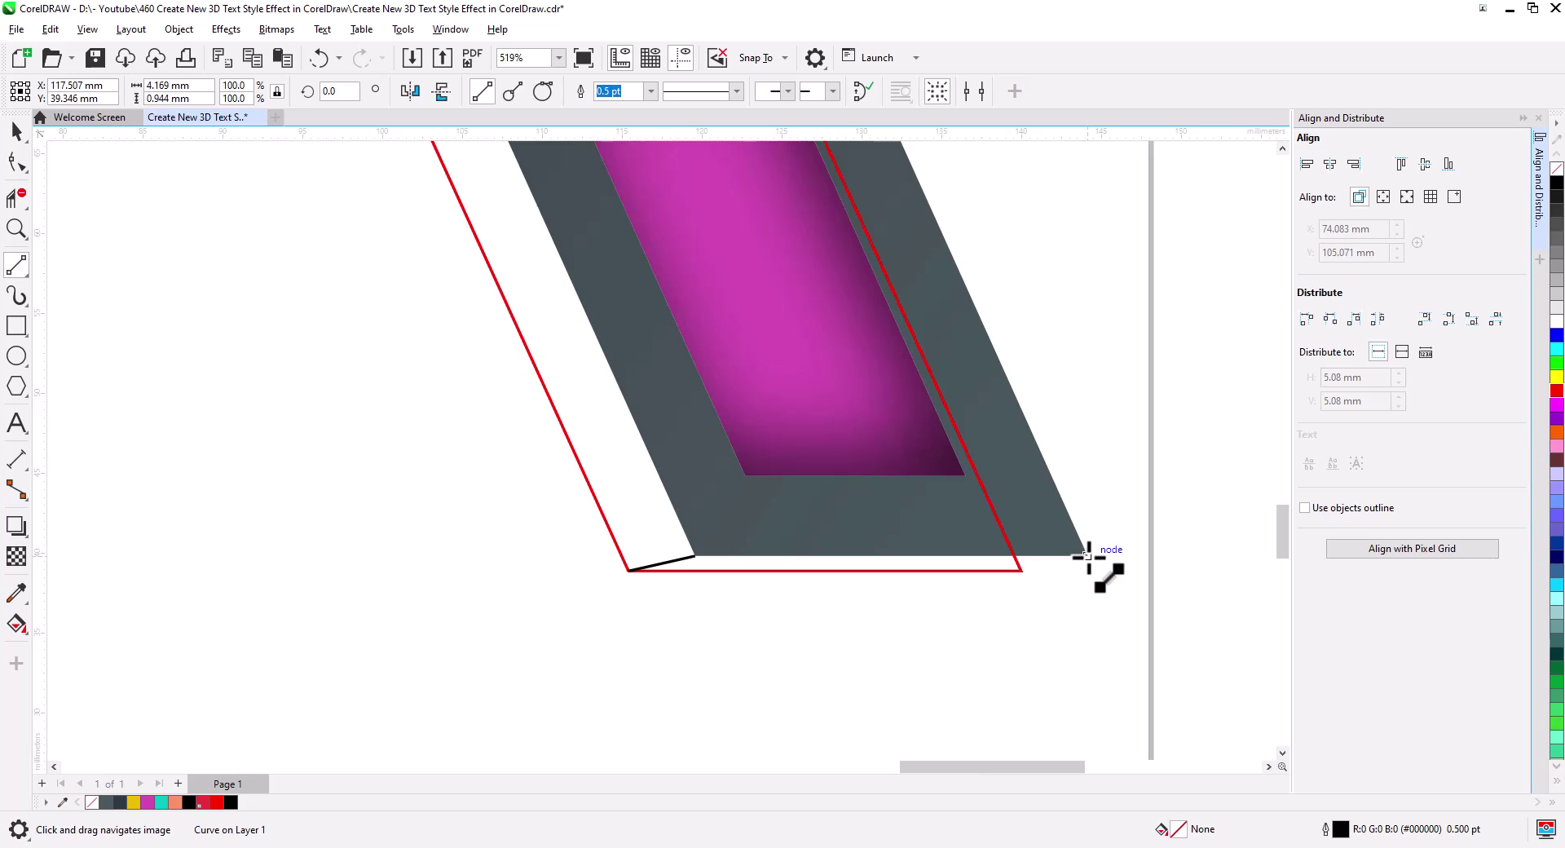
drag(1088, 556, 1021, 571)
scroll(761, 646, down, 2)
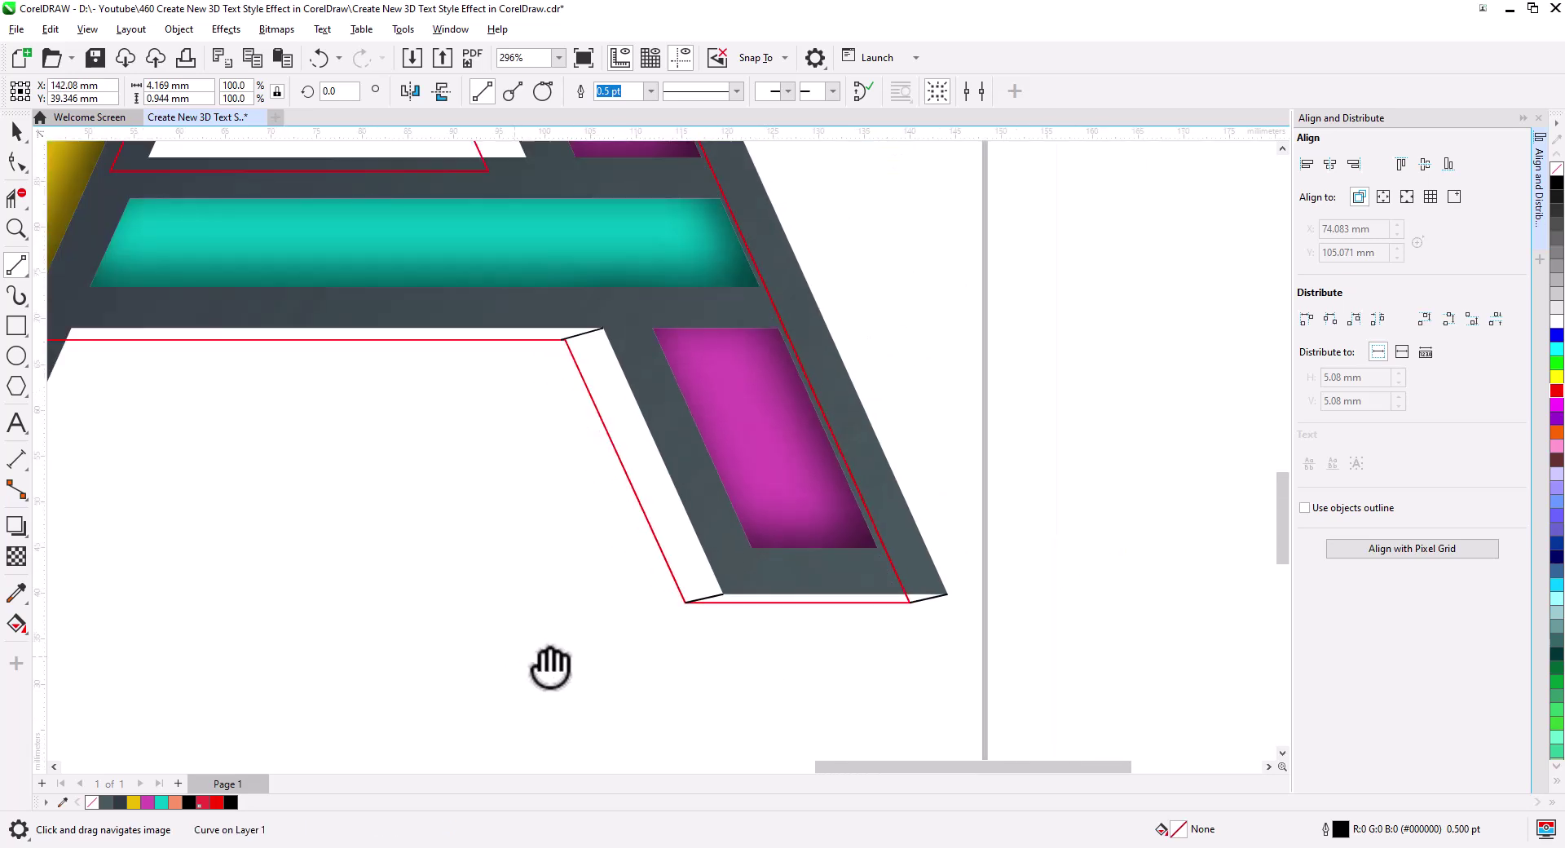
Step: Draw two lines joining both bottom corners of the frame's left foot to the matching corners of the red outline
drag(551, 668, 1288, 562)
drag(668, 632, 740, 656)
scroll(631, 529, up, 2)
drag(547, 528, 475, 608)
drag(917, 585, 851, 600)
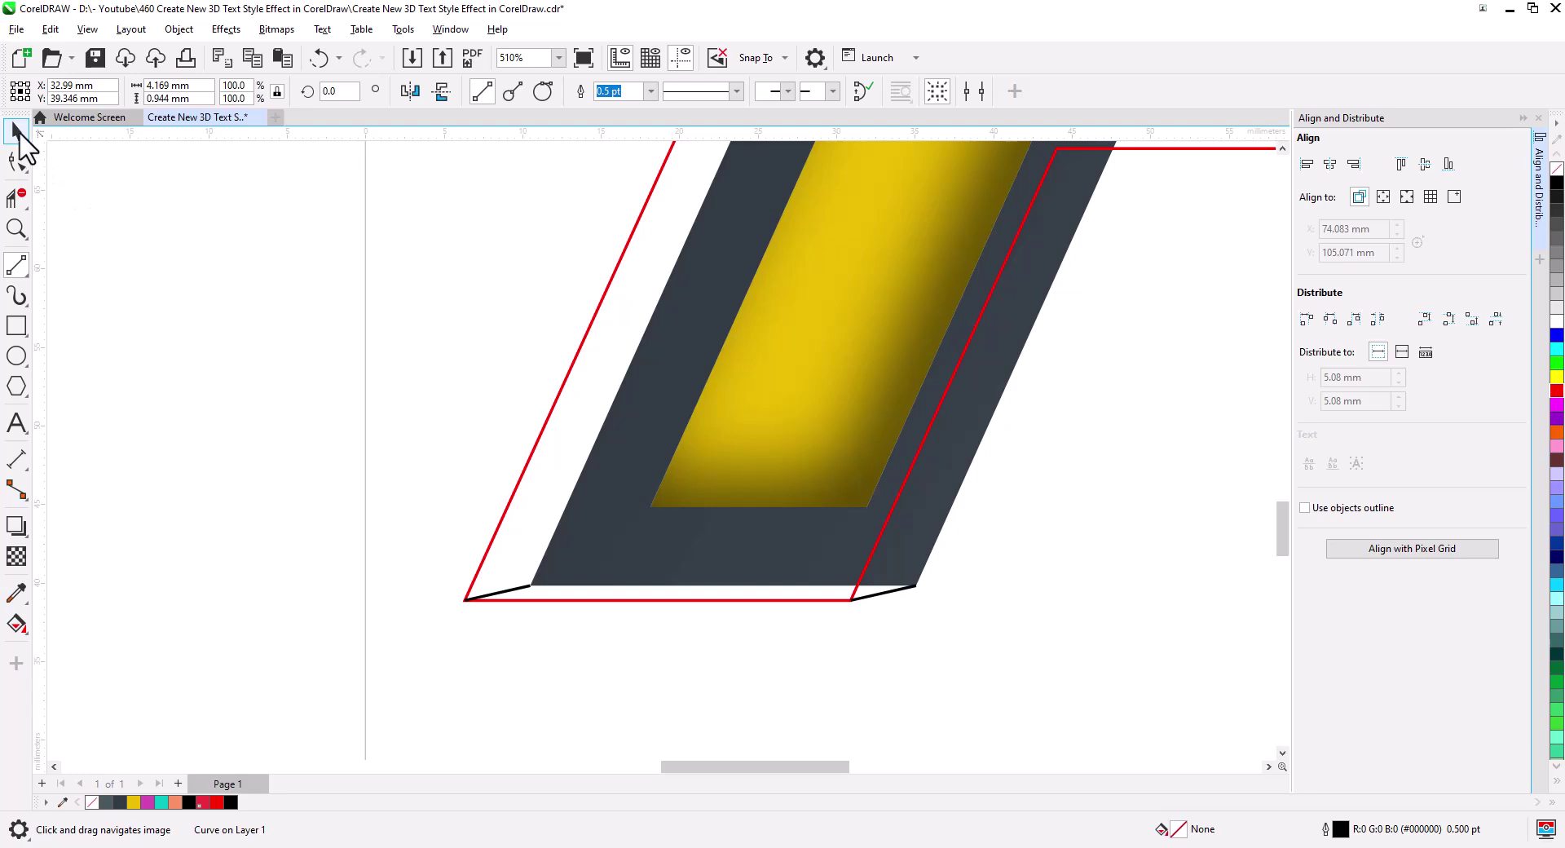
Step: Remove the short red outline segments between frame edge and outline corner at the left foot and upper-left corner with Virtual Segment Delete
click(18, 132)
click(16, 197)
scroll(867, 587, up, 2)
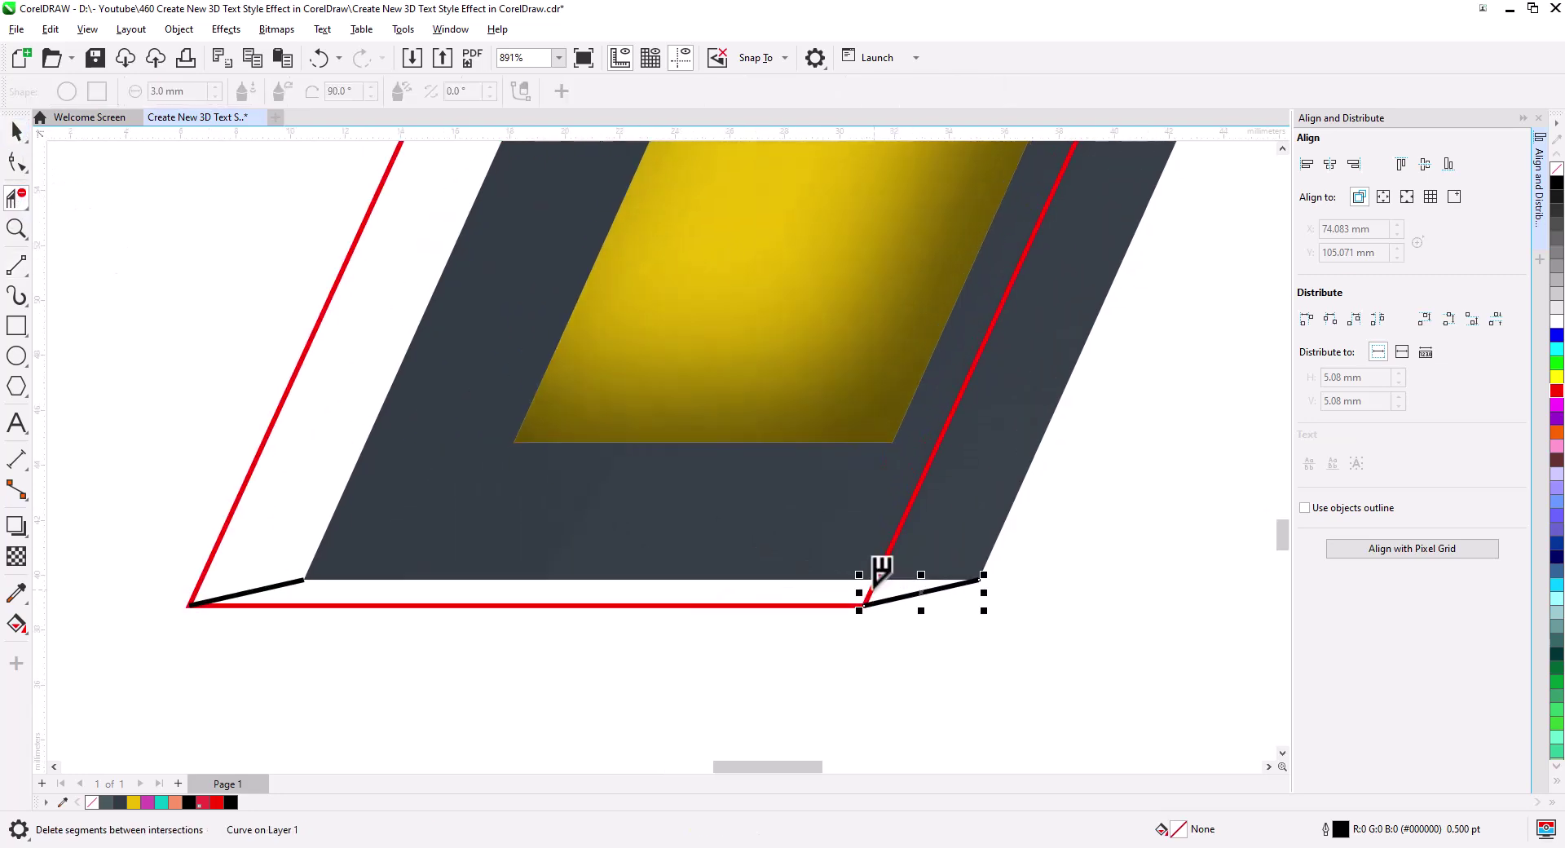
drag(573, 397, 551, 672)
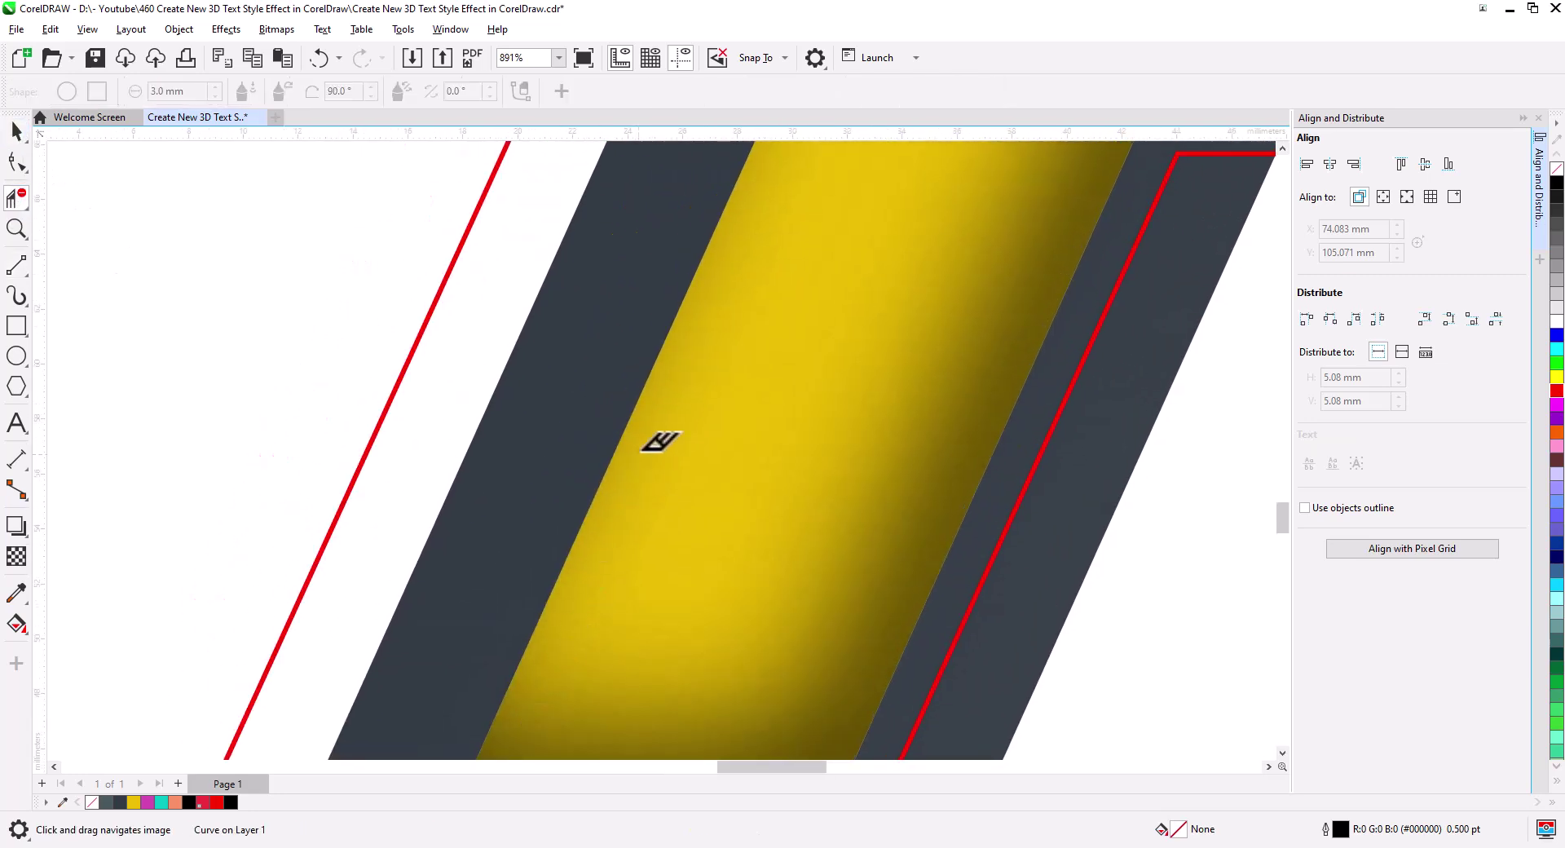
drag(648, 445, 595, 672)
drag(762, 236, 652, 497)
drag(803, 339, 614, 636)
drag(909, 355, 792, 689)
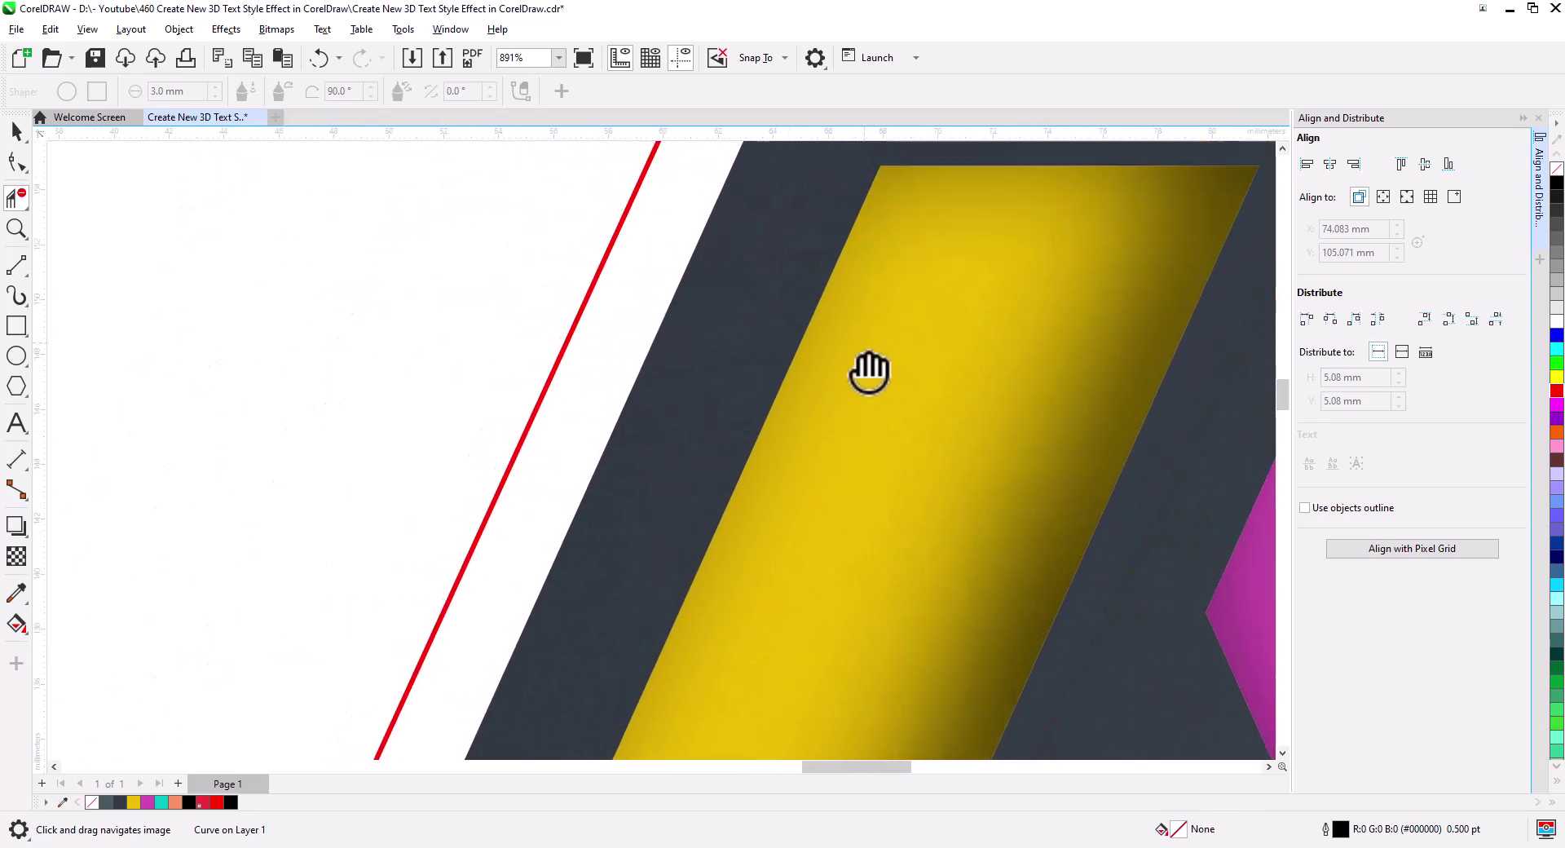
drag(869, 370, 775, 682)
drag(862, 465, 857, 497)
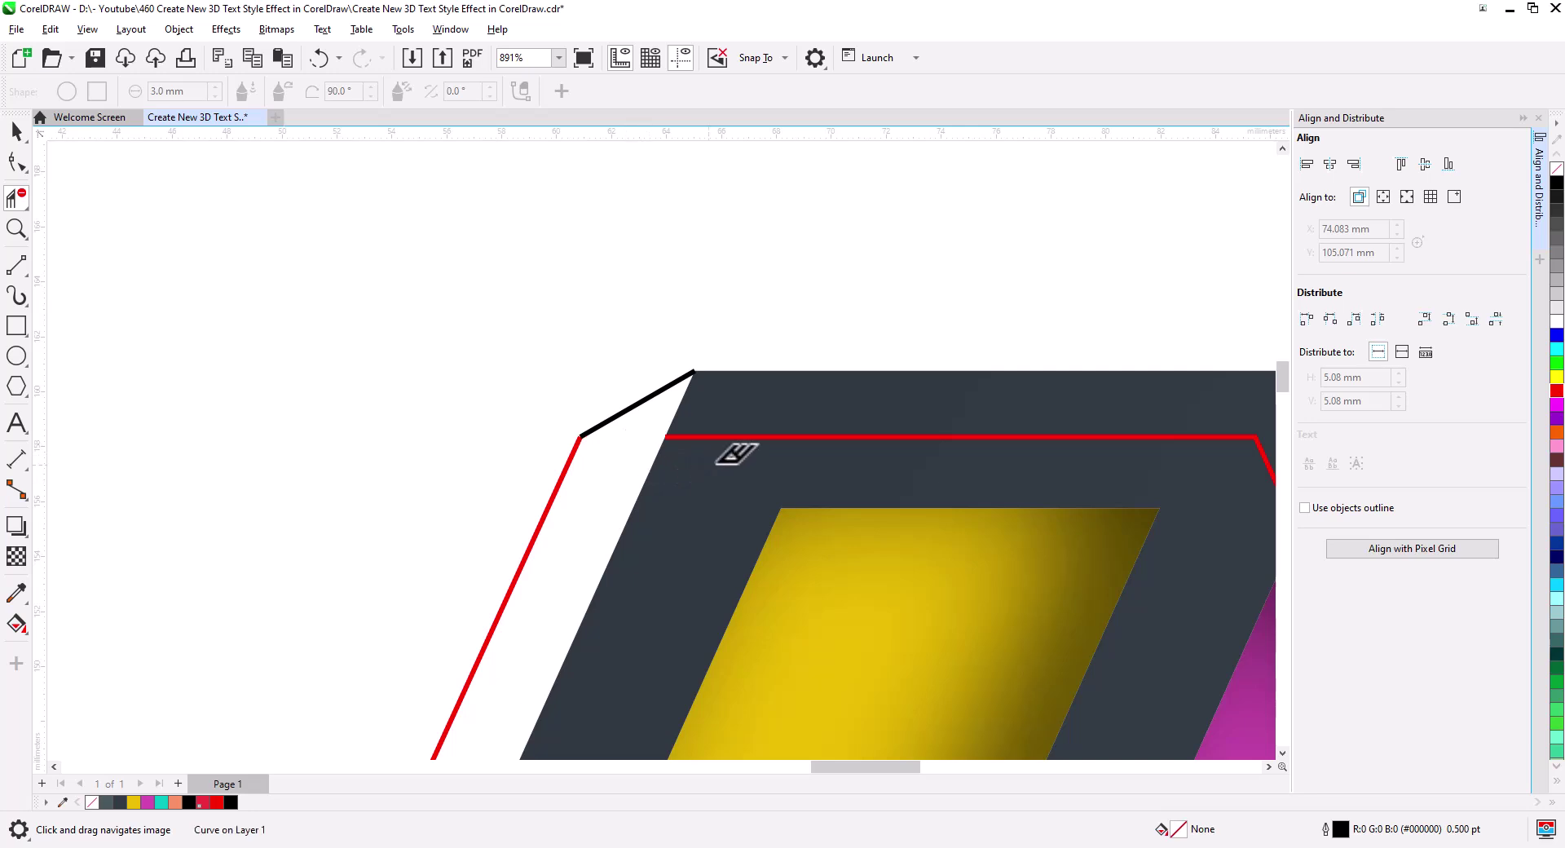
Step: Delete the red outline segment running down the outer side of the frame's right leg
scroll(753, 444, down, 2)
drag(926, 591, 531, 199)
drag(815, 717, 648, 308)
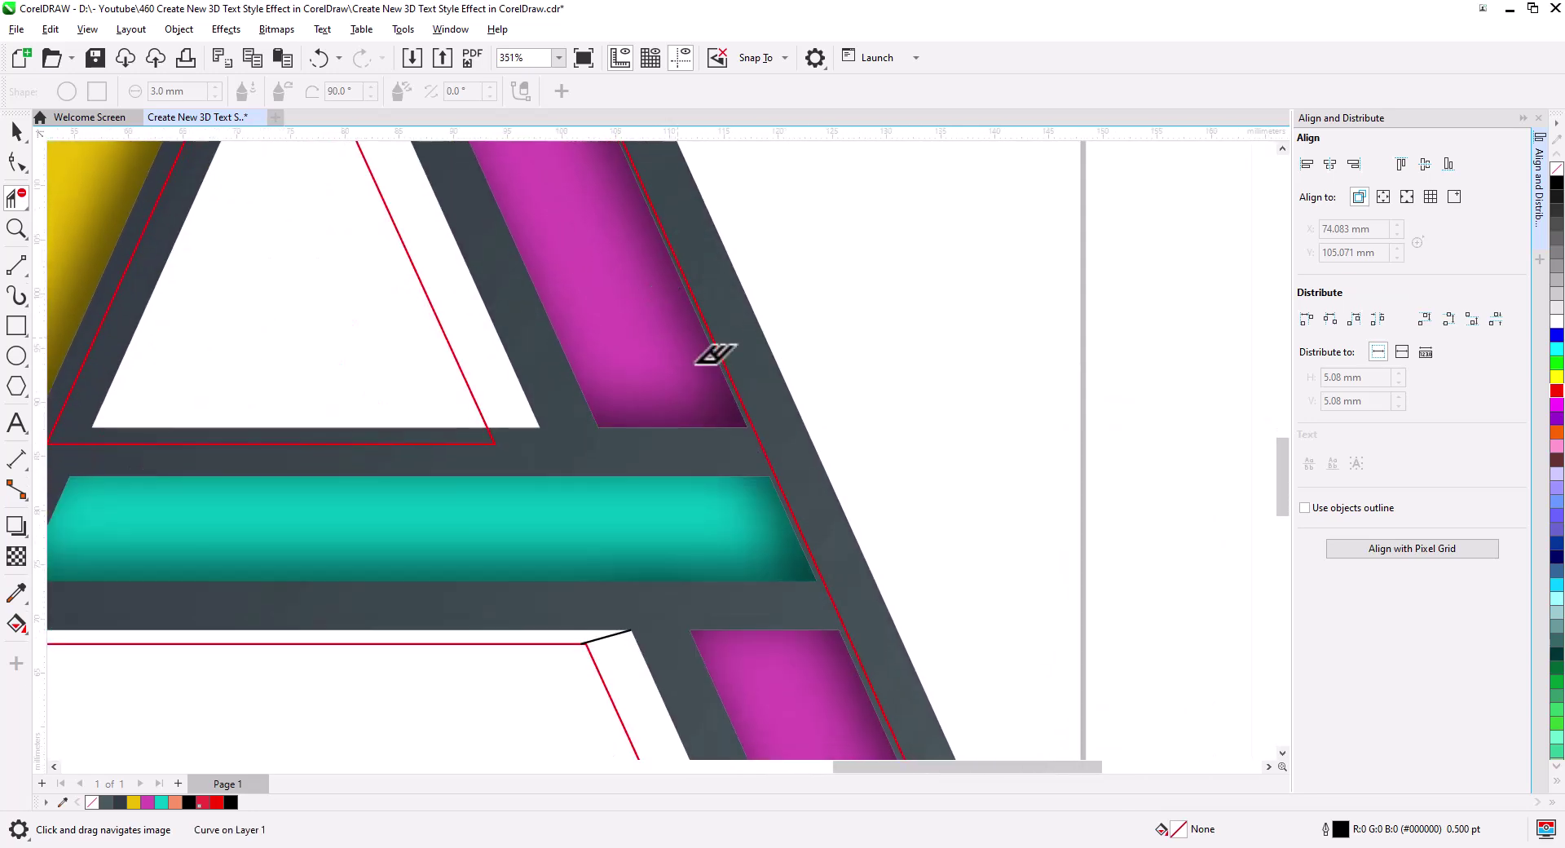
drag(814, 687, 765, 427)
drag(806, 555, 799, 444)
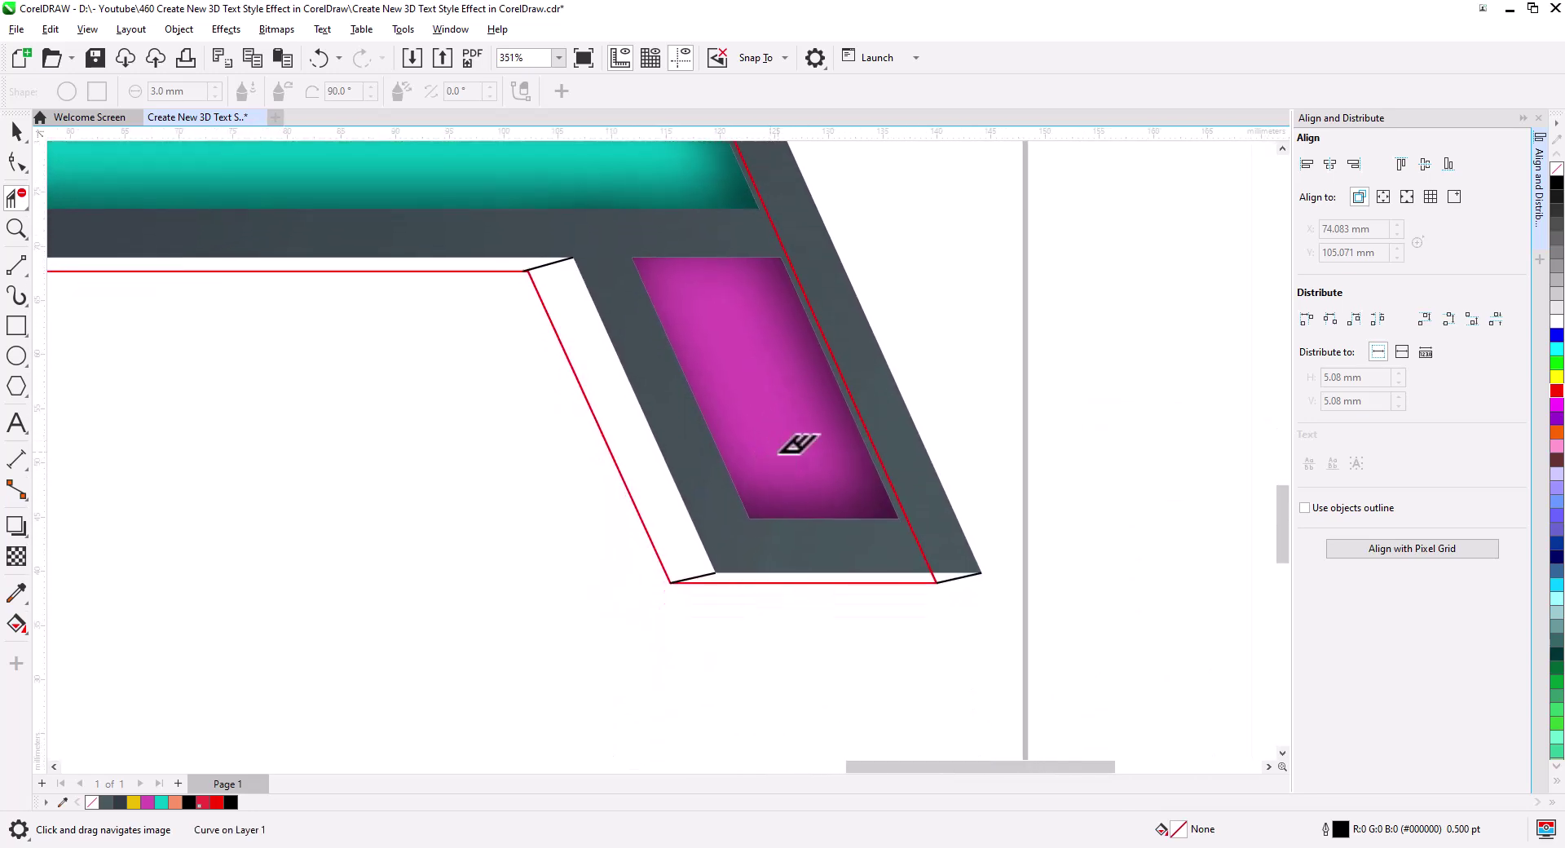
click(936, 576)
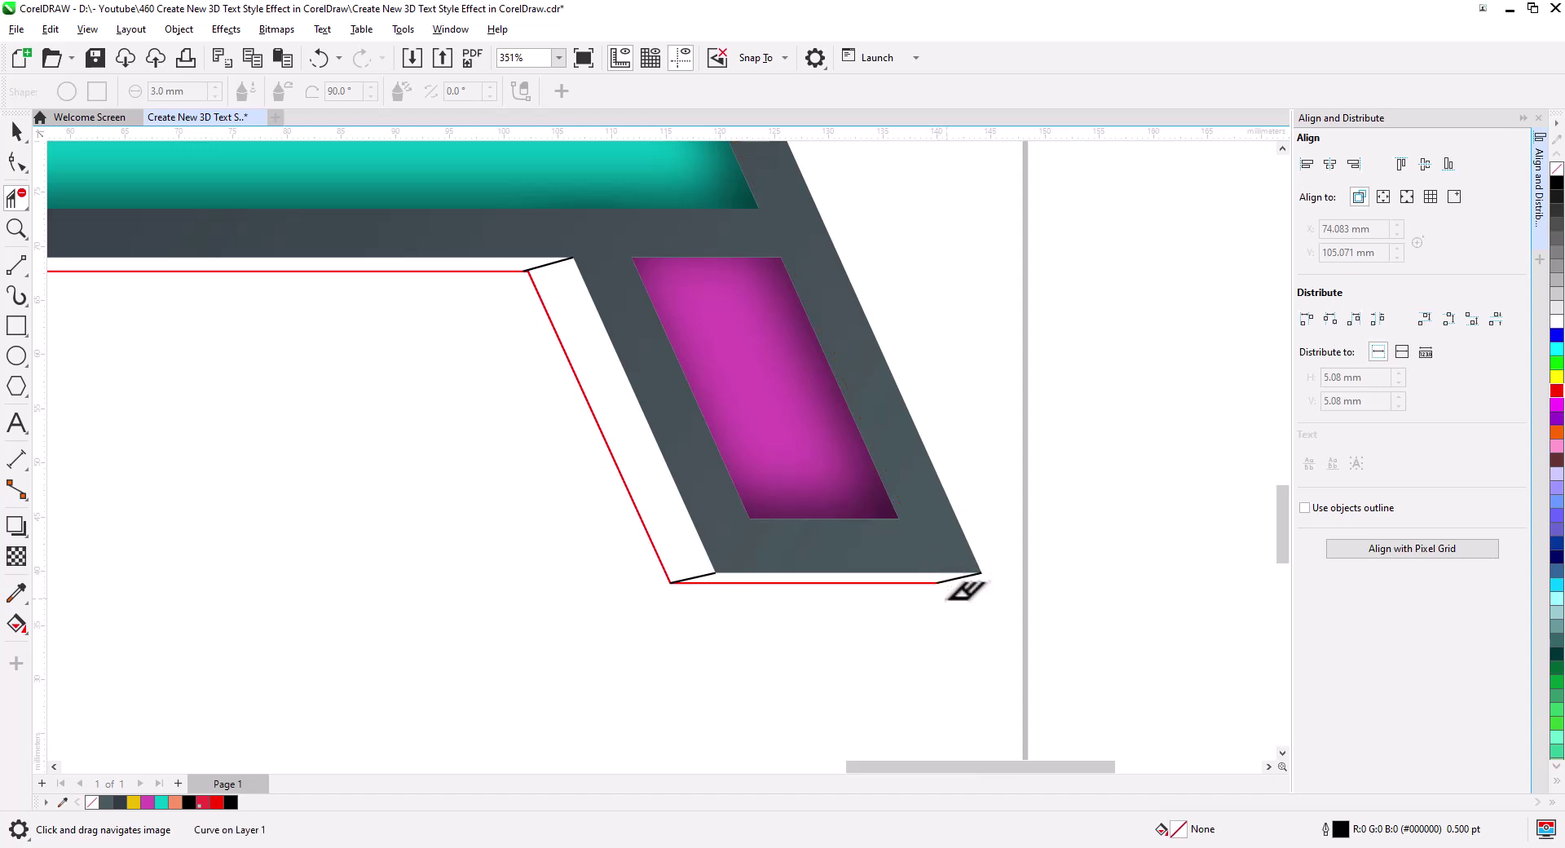
Step: Use Smart Fill to fill the right foot's underside, the right leg's inner side and the crossbar's underside with red
click(20, 640)
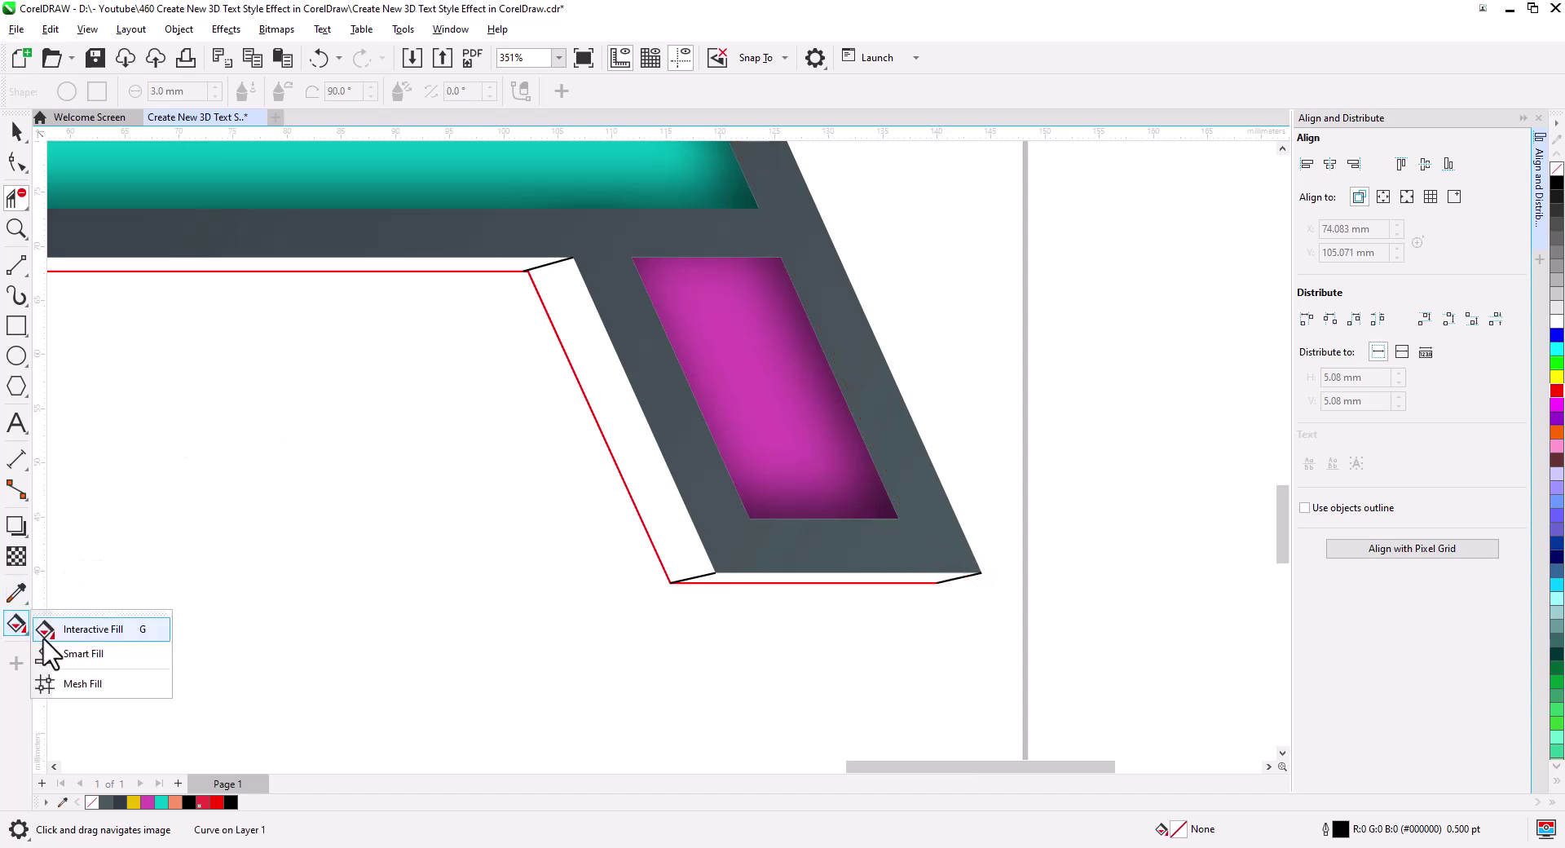
click(69, 652)
click(903, 582)
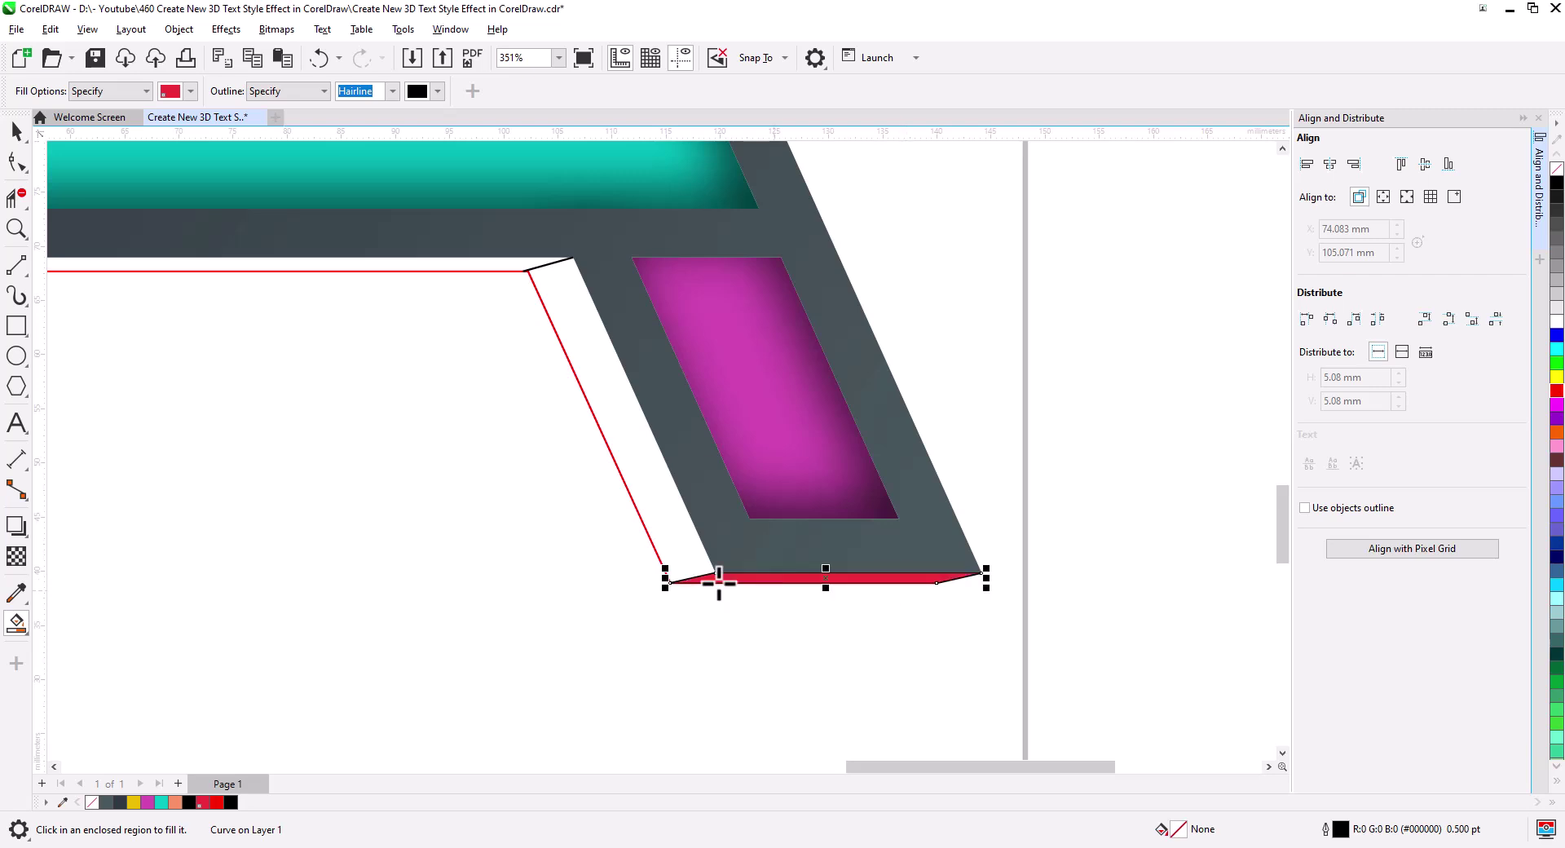
click(664, 489)
key(h)
drag(489, 475, 1136, 578)
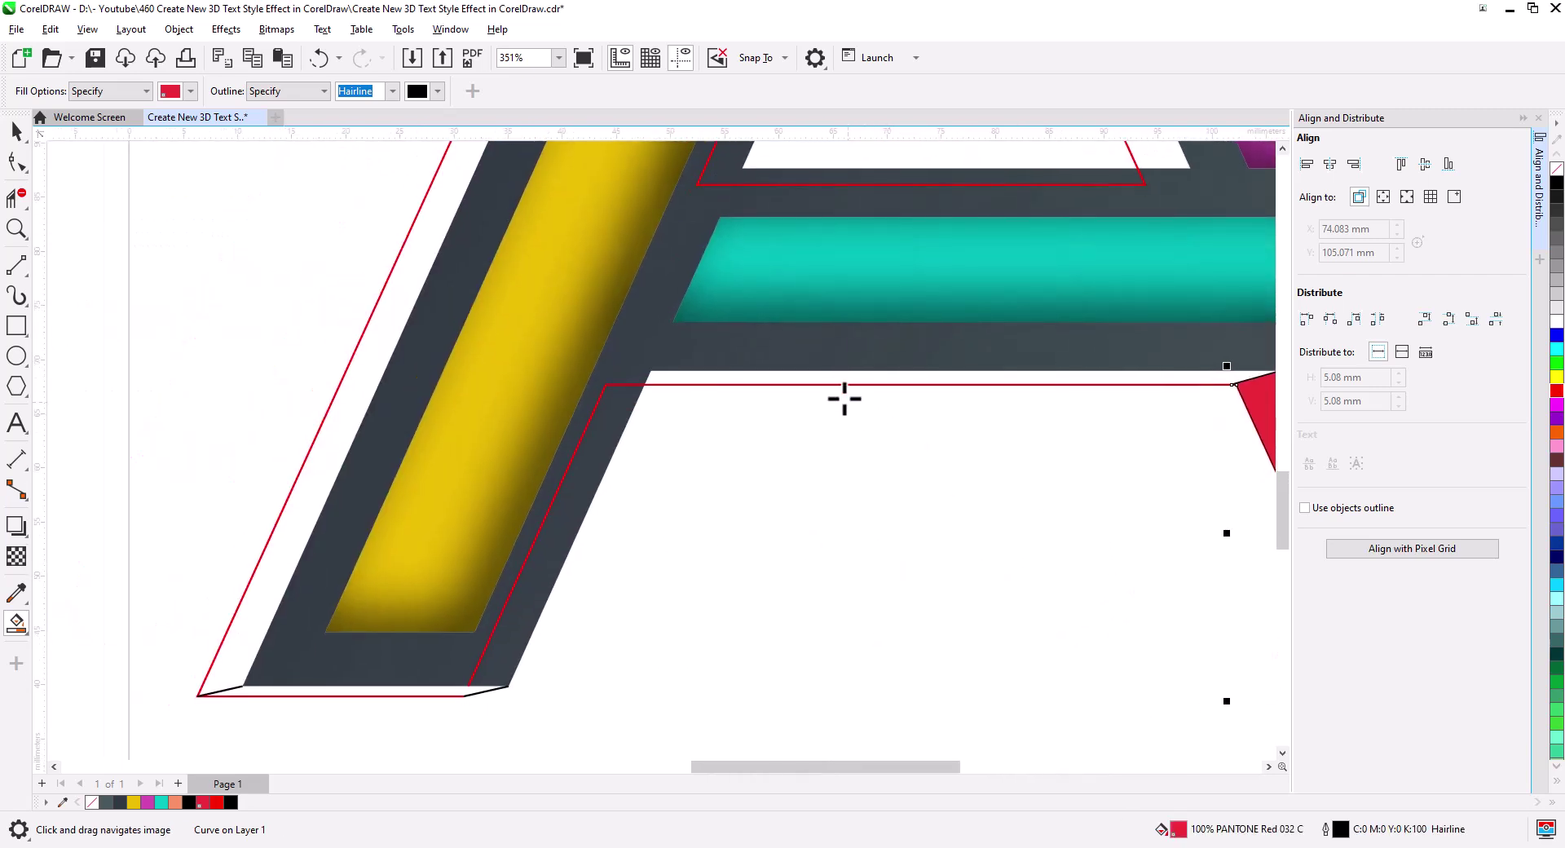
click(832, 381)
Step: Smart Fill the left leg's outer side face and the side face inside the triangular opening with the same red
drag(395, 399, 456, 557)
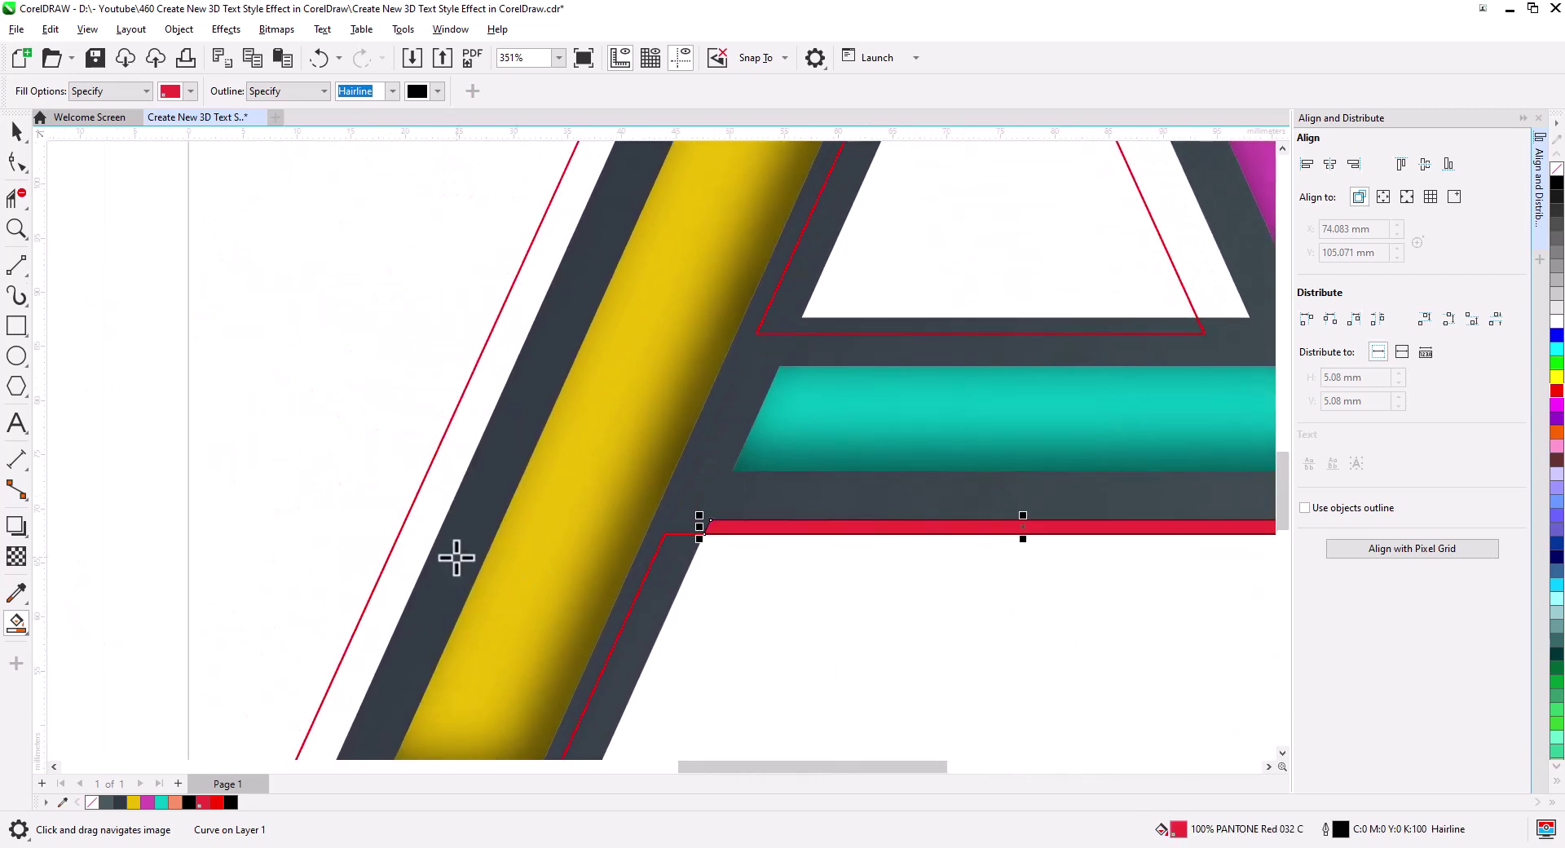
click(424, 518)
scroll(644, 597, down, 2)
scroll(682, 717, up, 1)
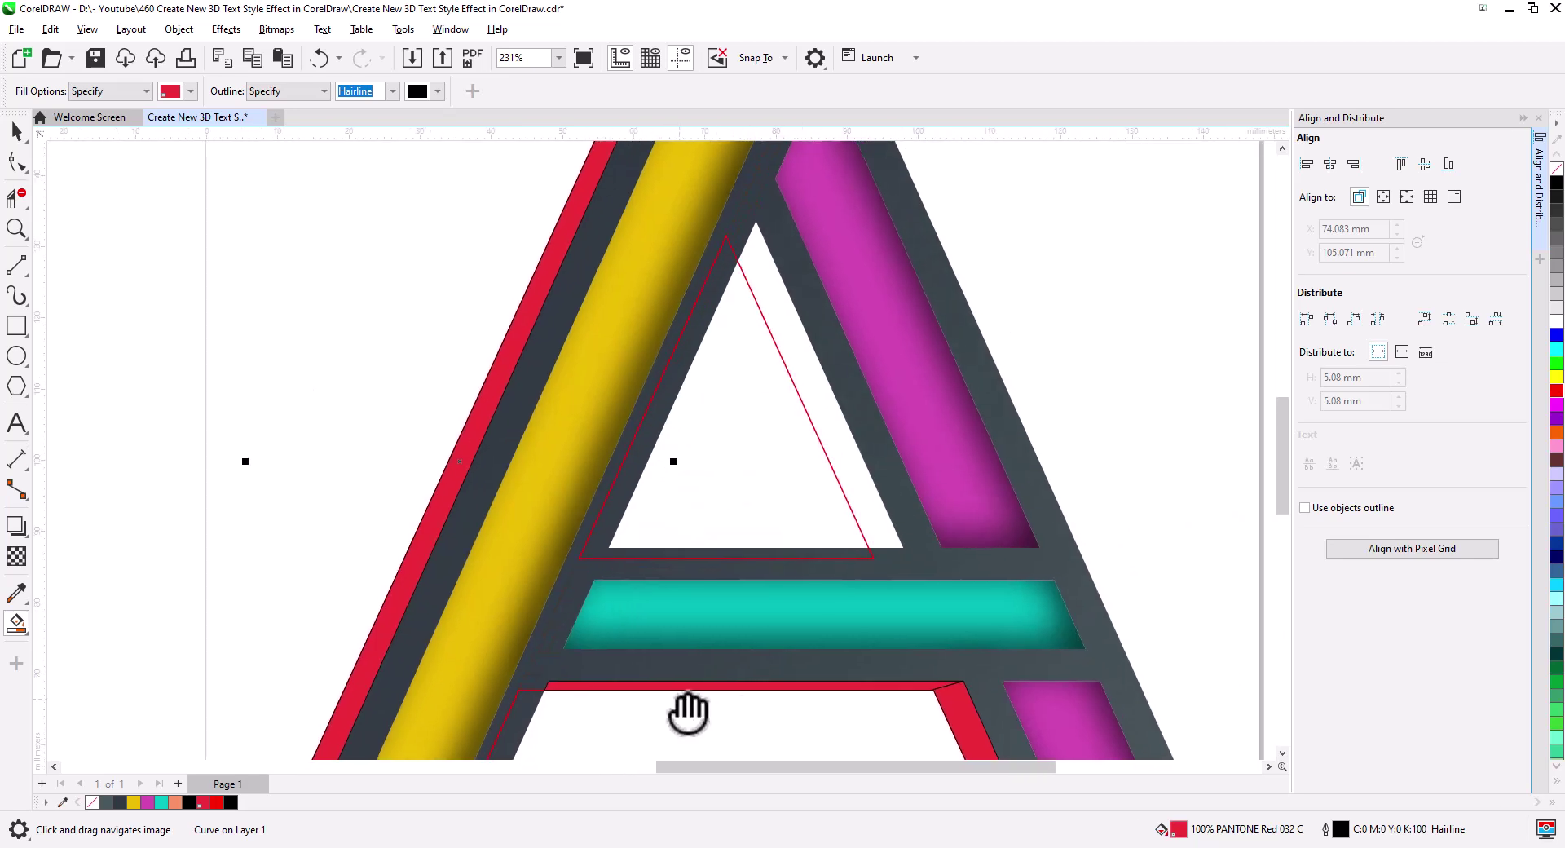
click(832, 447)
scroll(692, 505, down, 2)
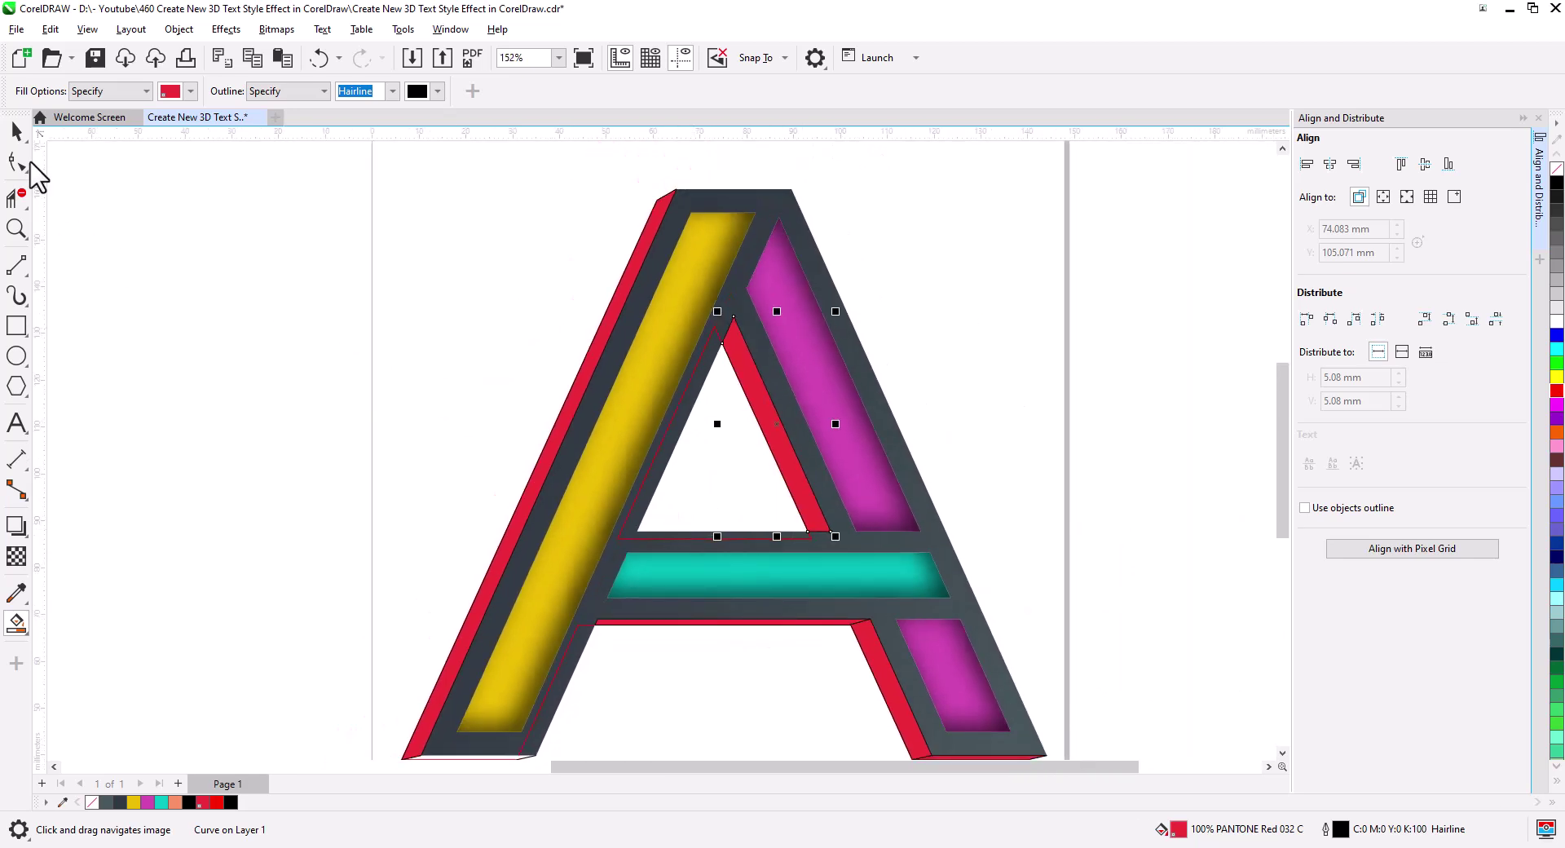
Step: Clear the selection and Smart Fill the underside strip of the left foot with red
click(16, 130)
drag(255, 489, 412, 364)
scroll(424, 399, up, 2)
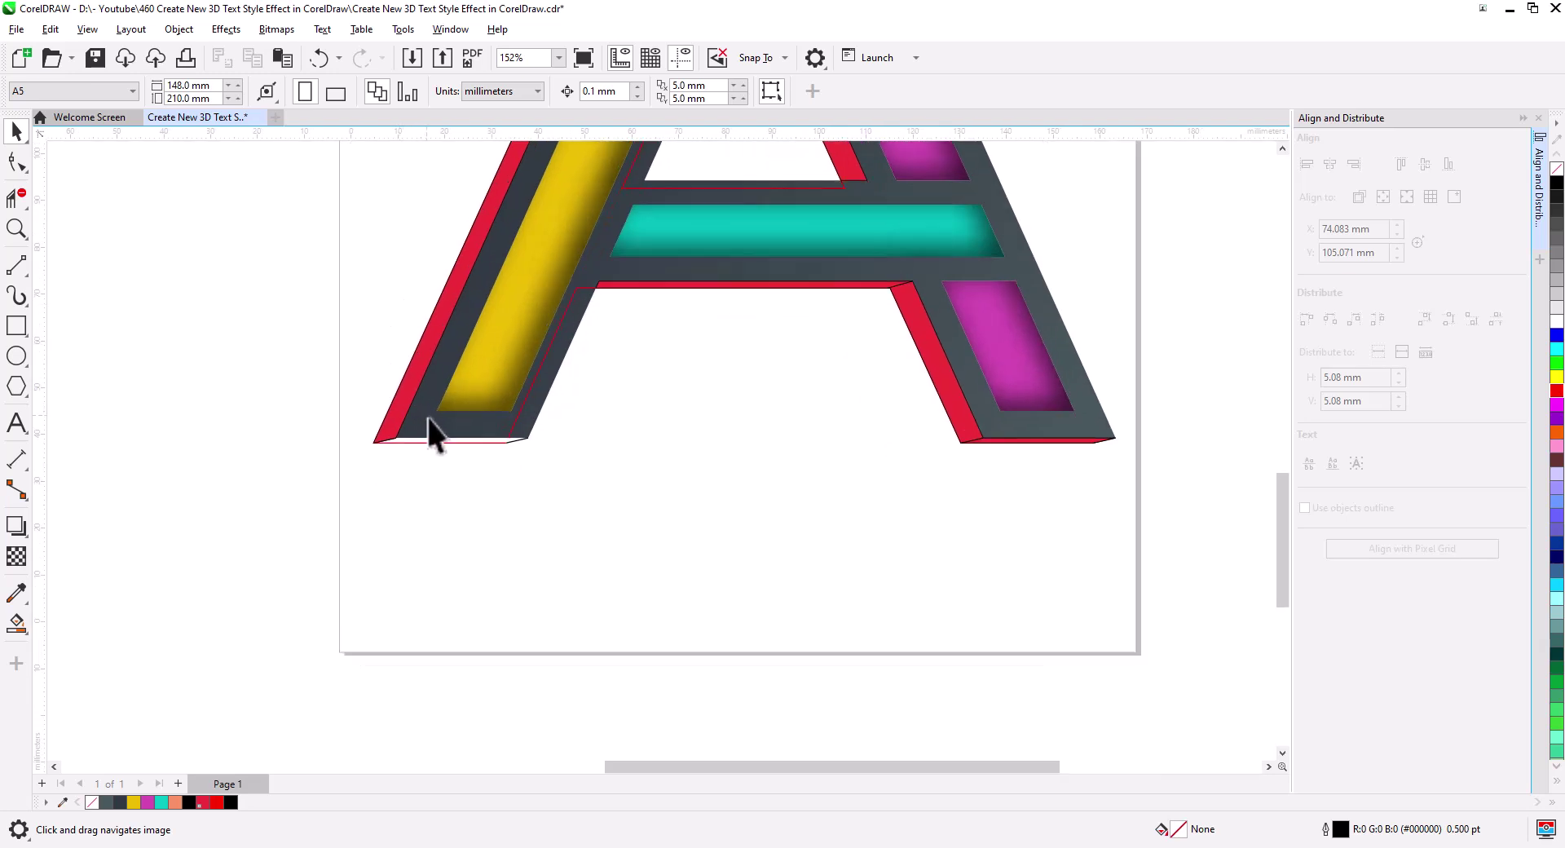
click(18, 623)
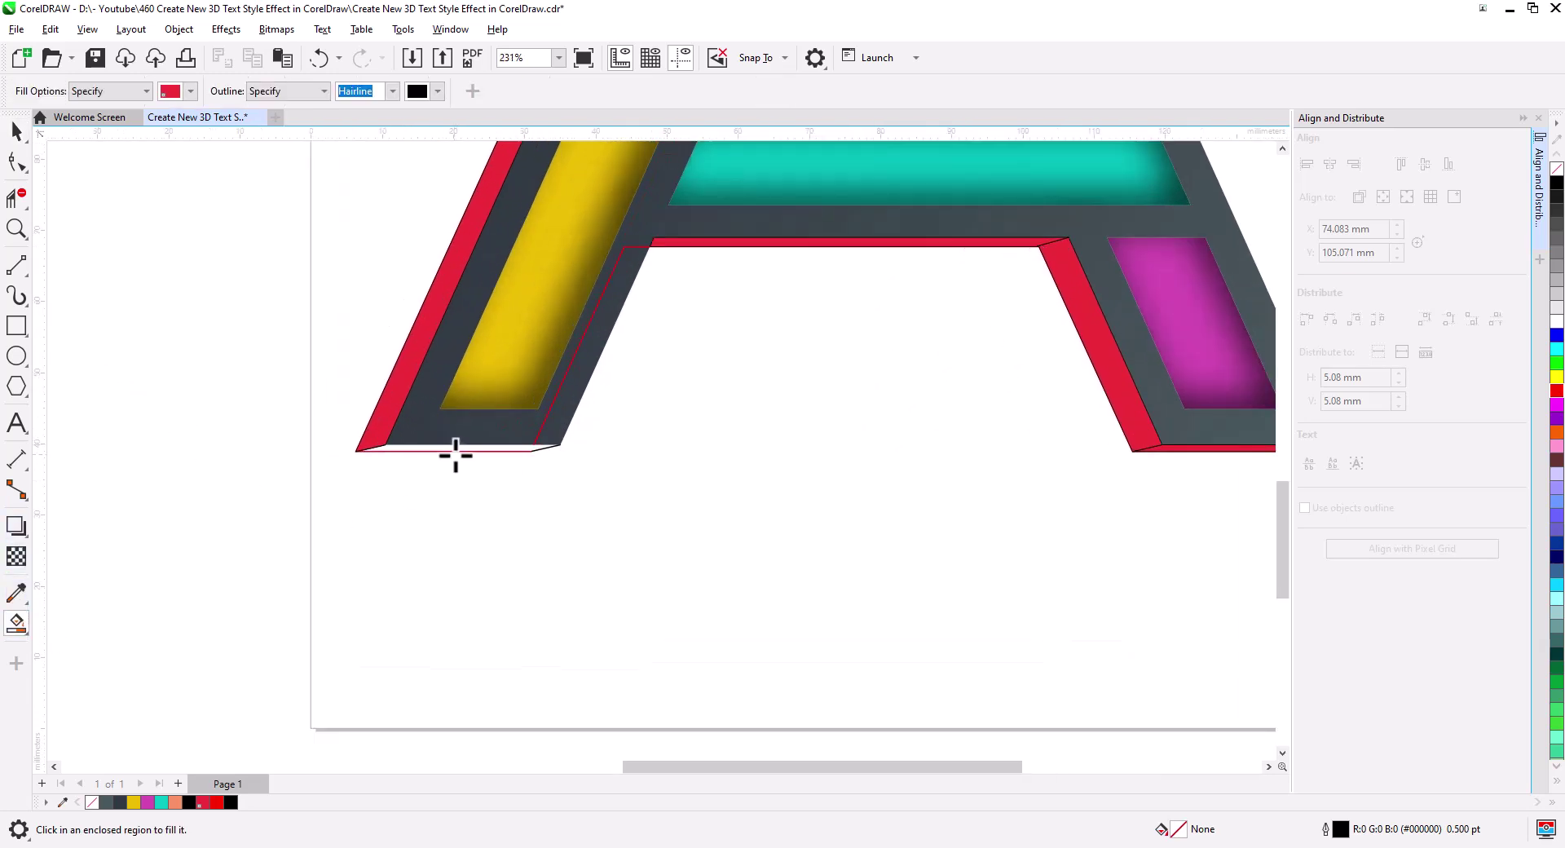
click(458, 448)
Step: Select the leftover red offset outline running through the left leg and delete it
click(23, 133)
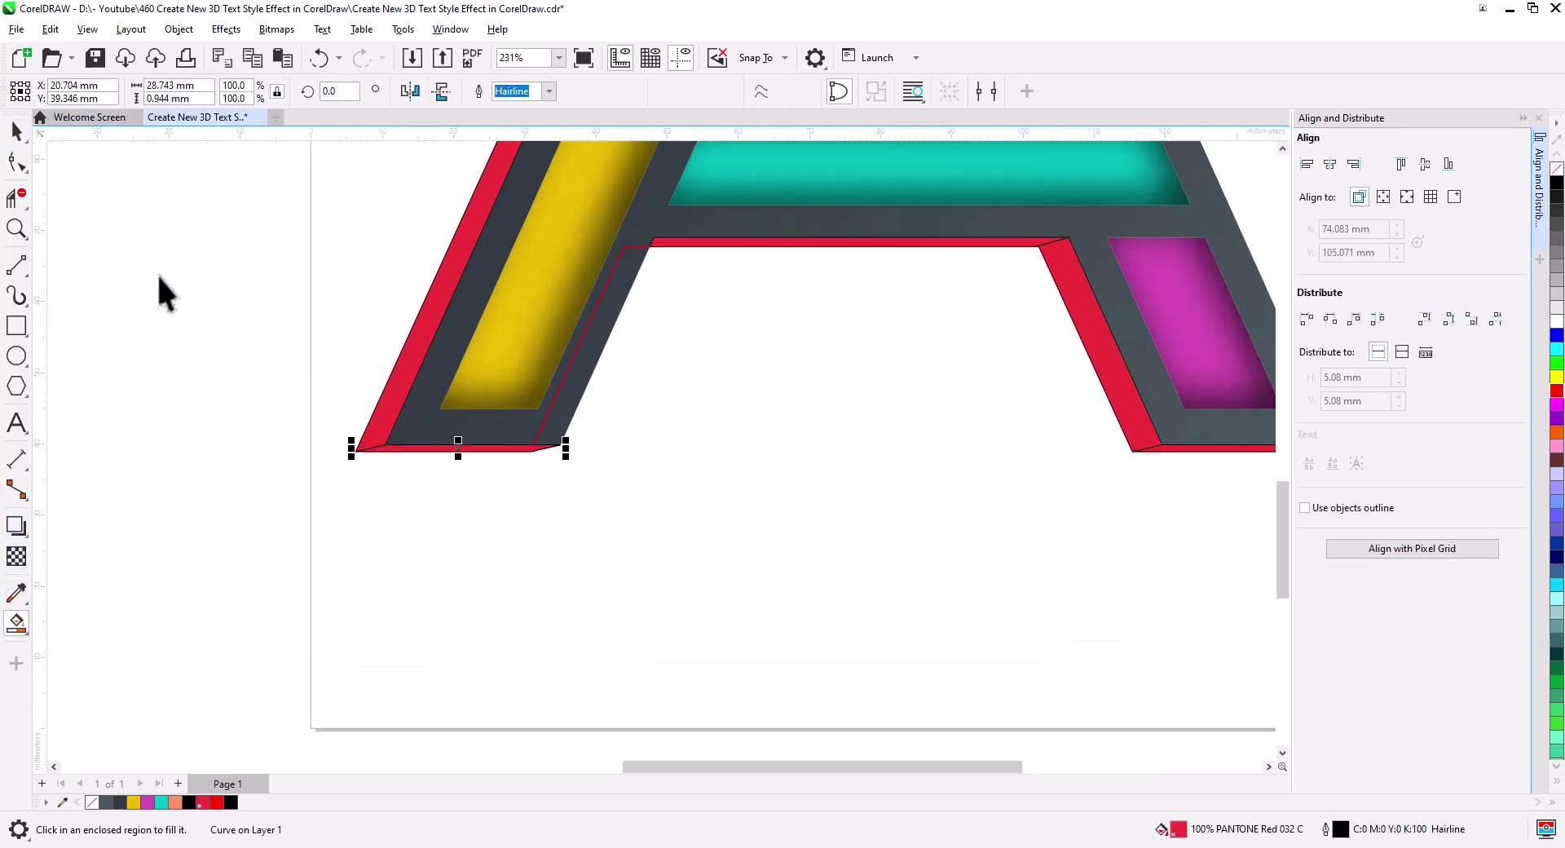
click(159, 279)
drag(604, 283, 623, 430)
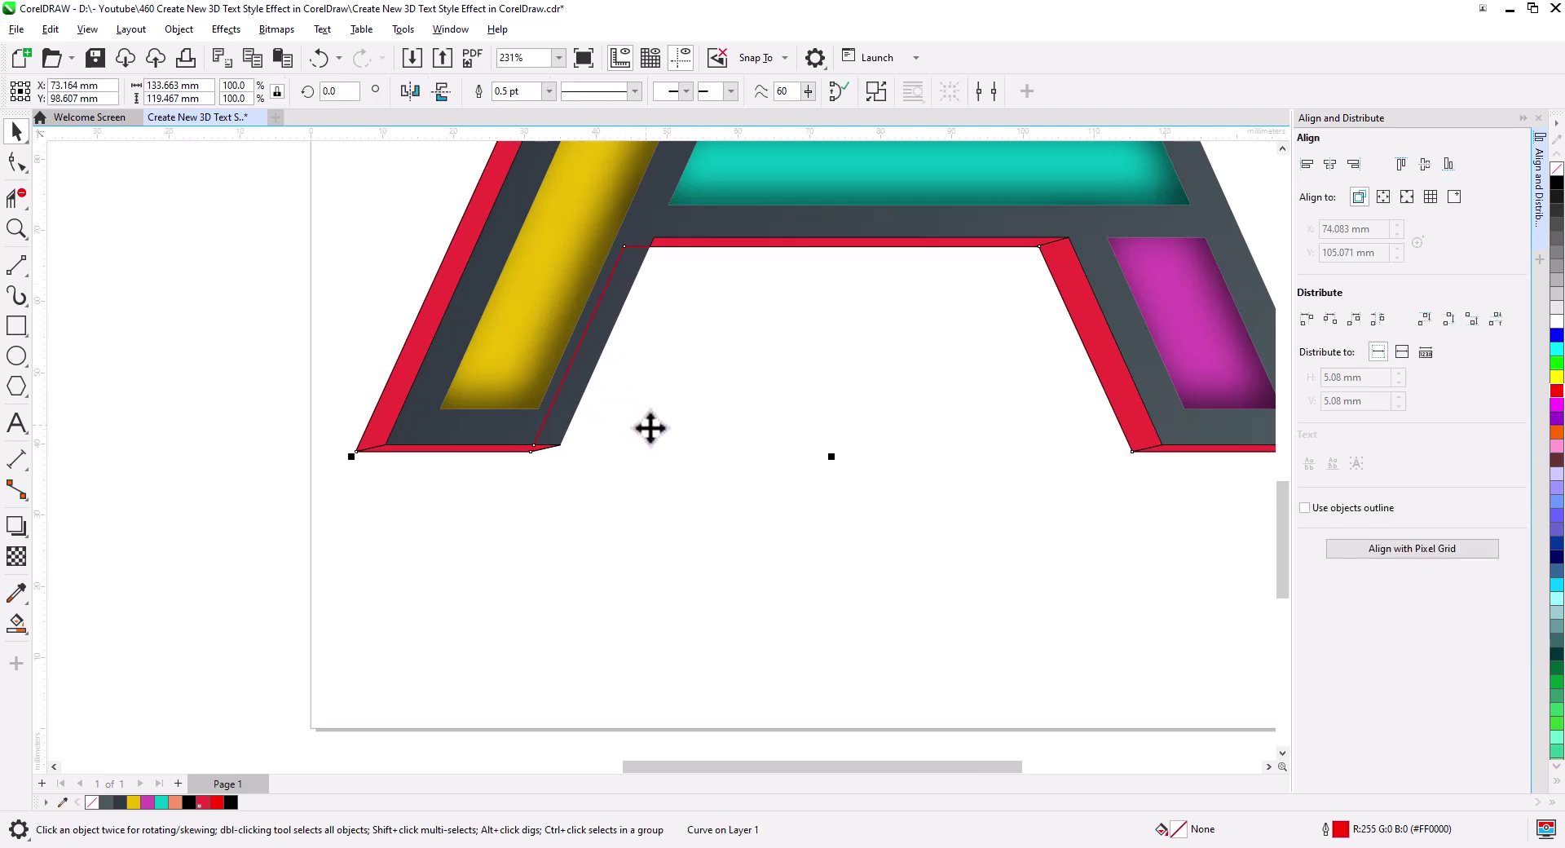
click(596, 481)
drag(512, 390, 507, 388)
key(Delete)
Step: Delete the leftover black connecting lines at the corners of the left and right feet
drag(392, 519, 318, 384)
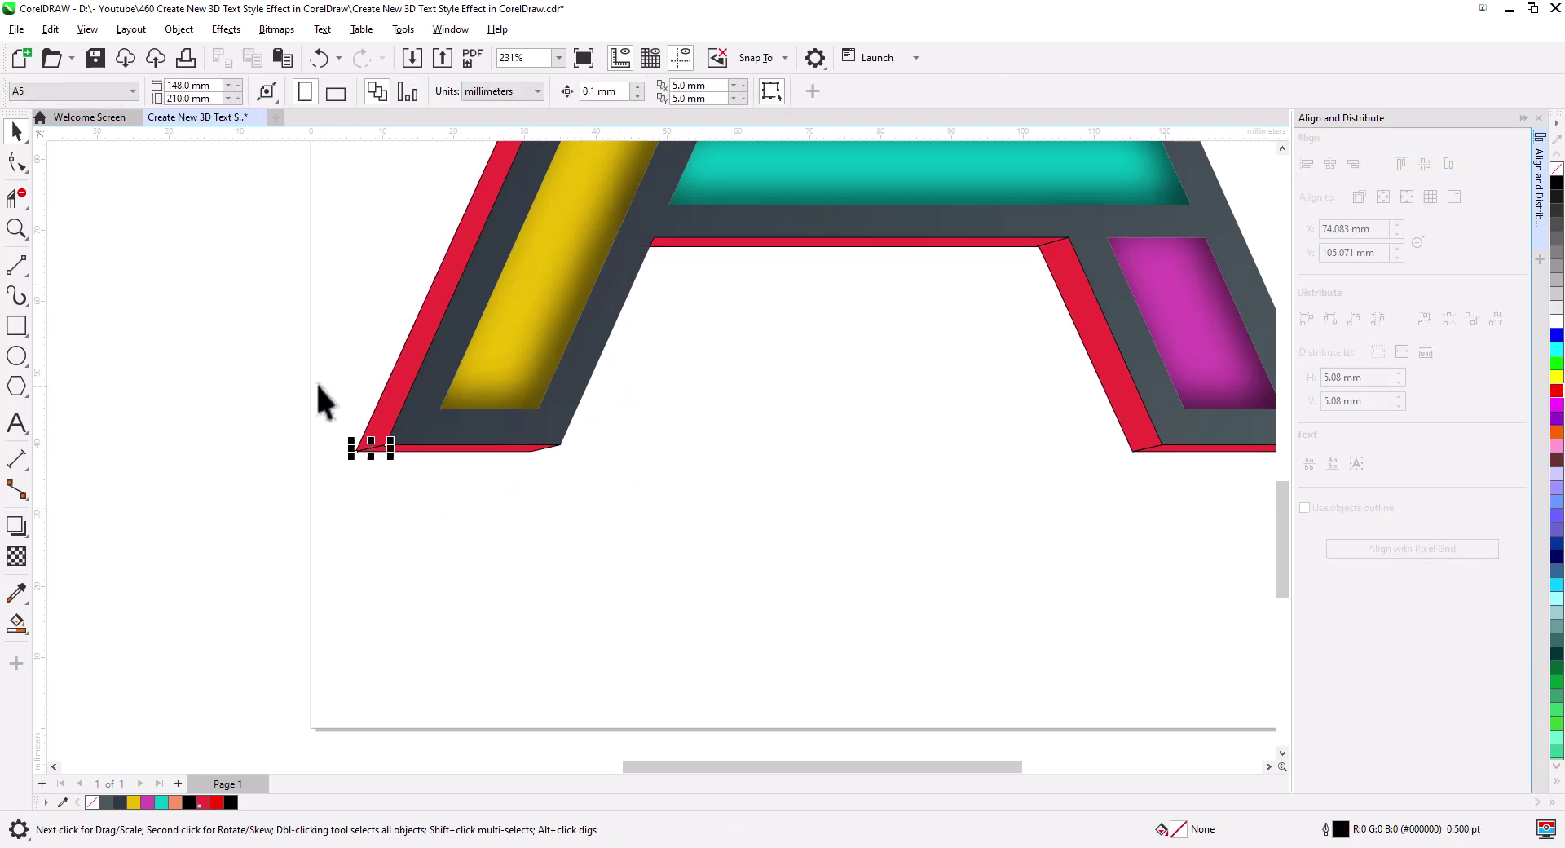
key(Delete)
drag(902, 439, 544, 469)
key(space)
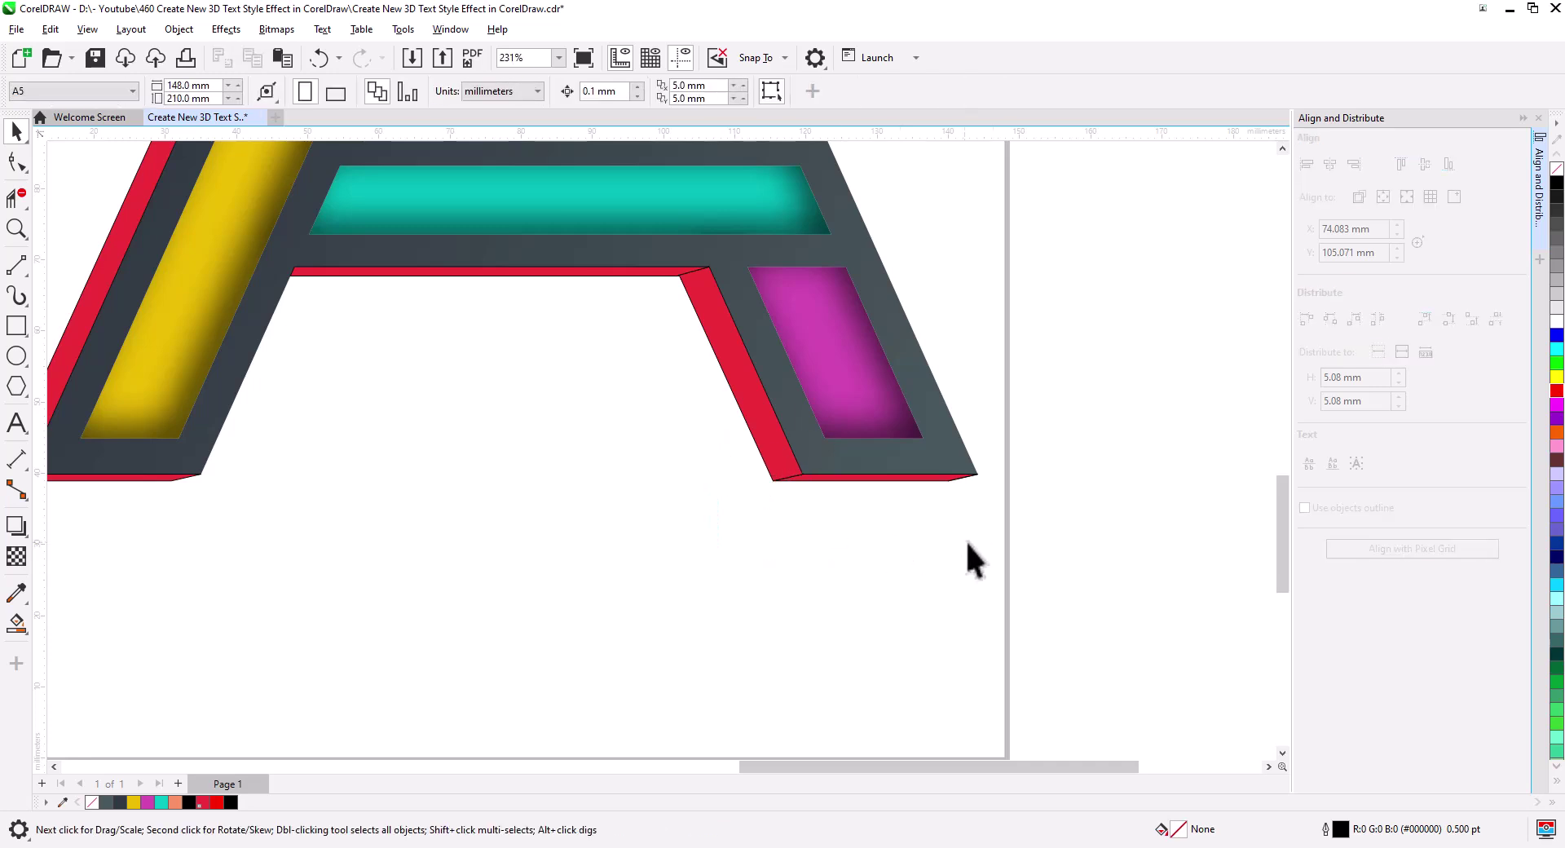
key(Delete)
drag(920, 285, 1010, 652)
scroll(791, 318, up, 1)
drag(786, 314, 881, 655)
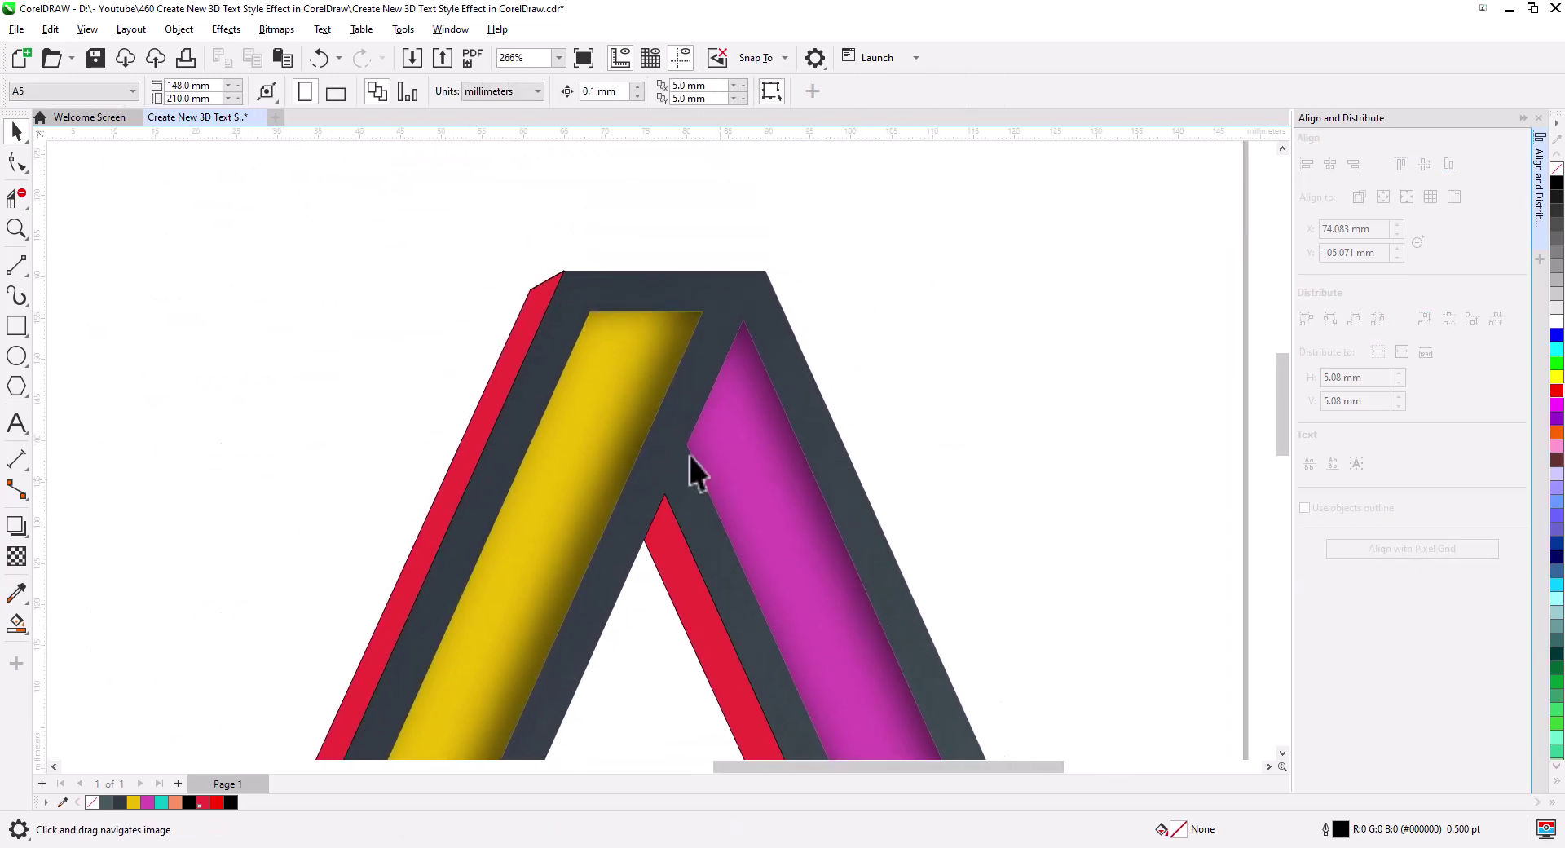
Step: Select all the red side faces around the frame, combine them into one curve and fill it black
scroll(580, 367, down, 5)
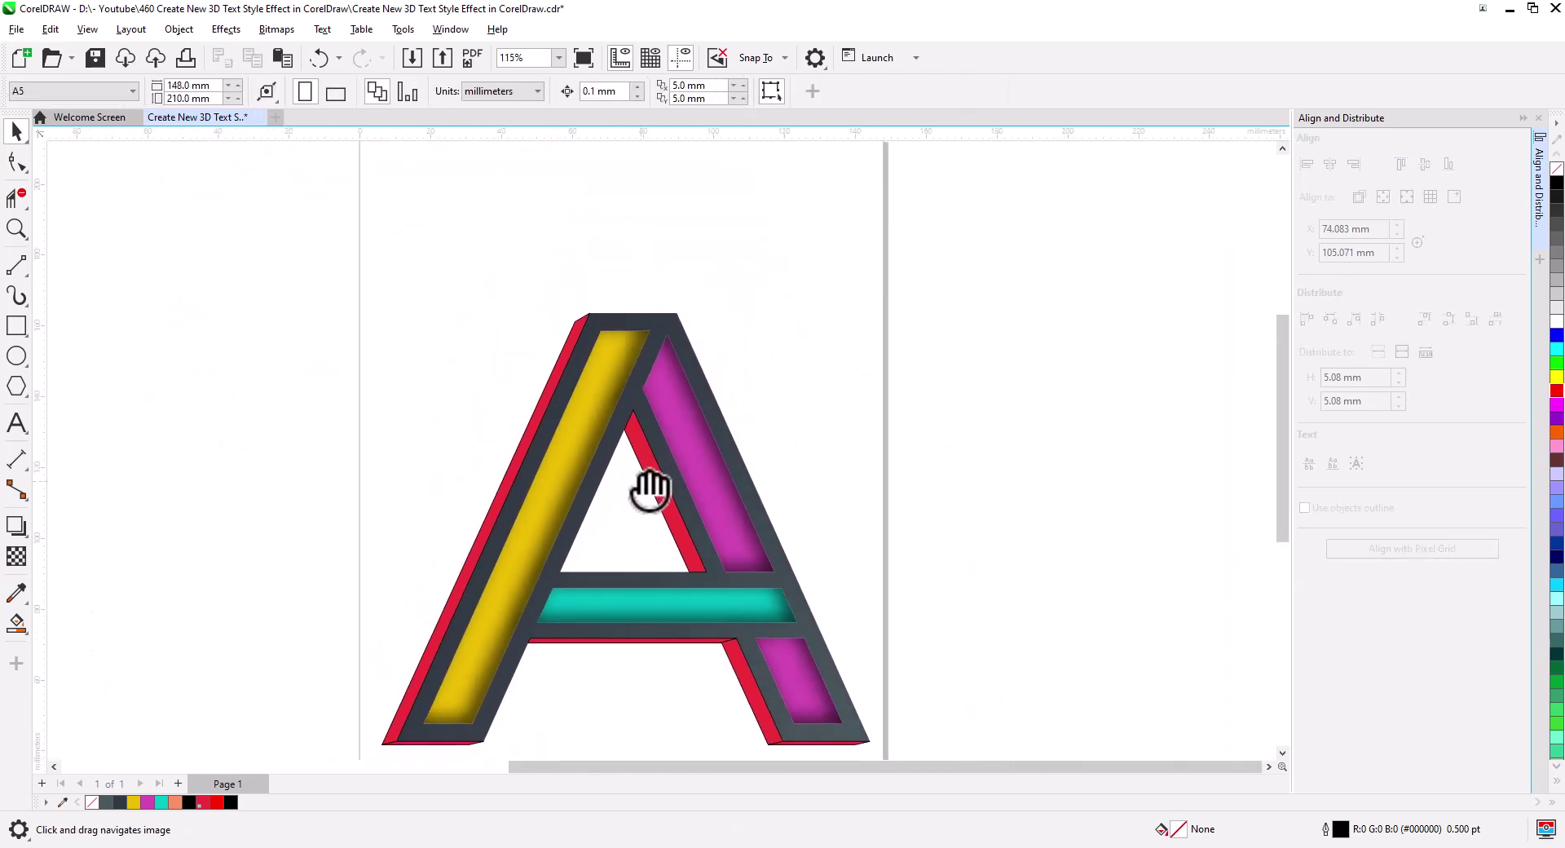
scroll(691, 580, up, 1)
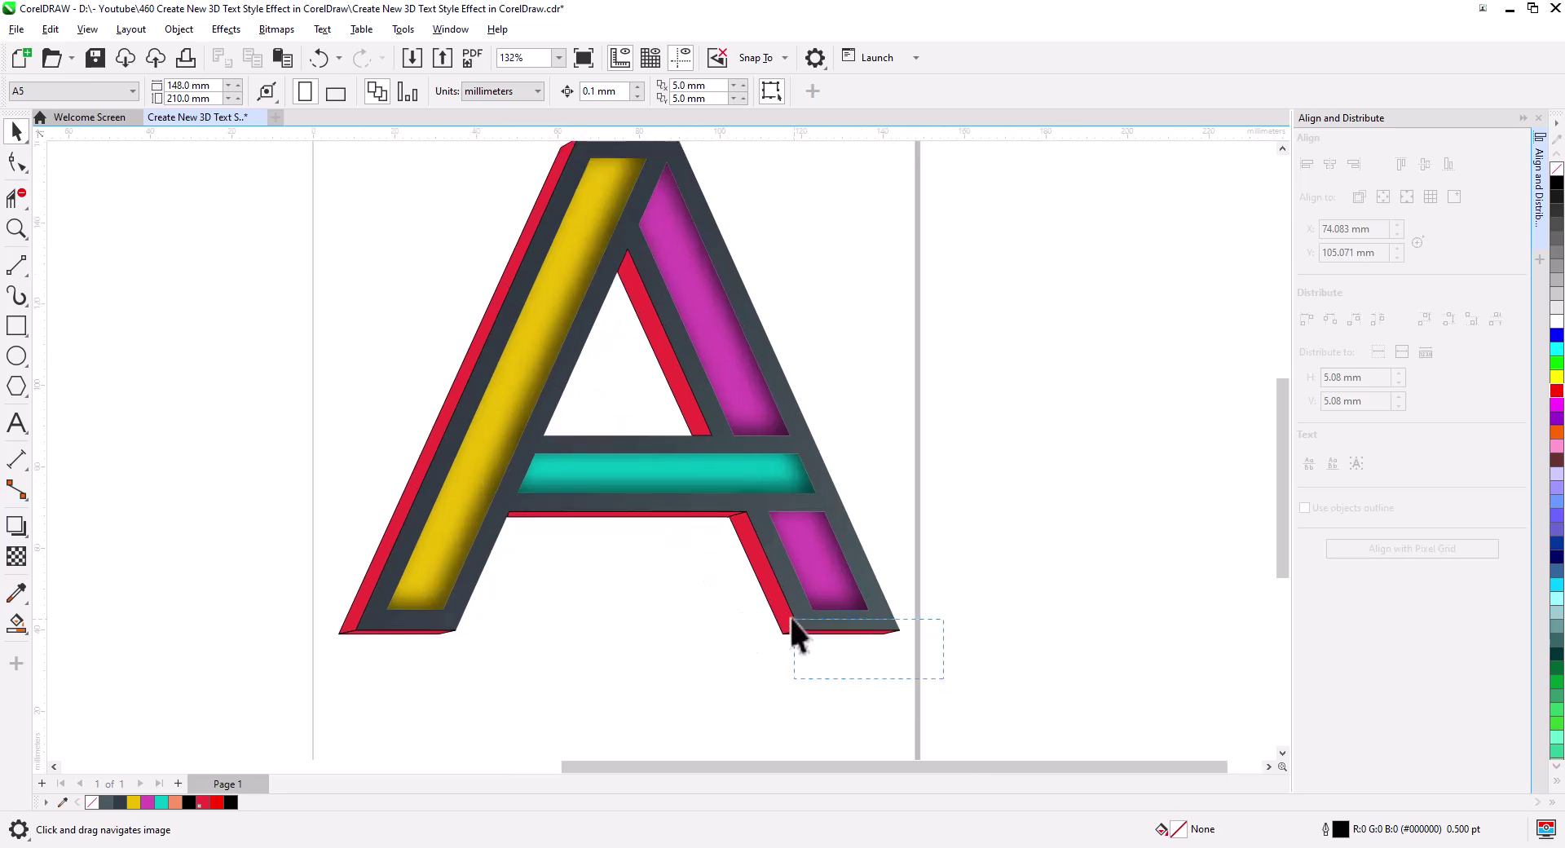
key(space)
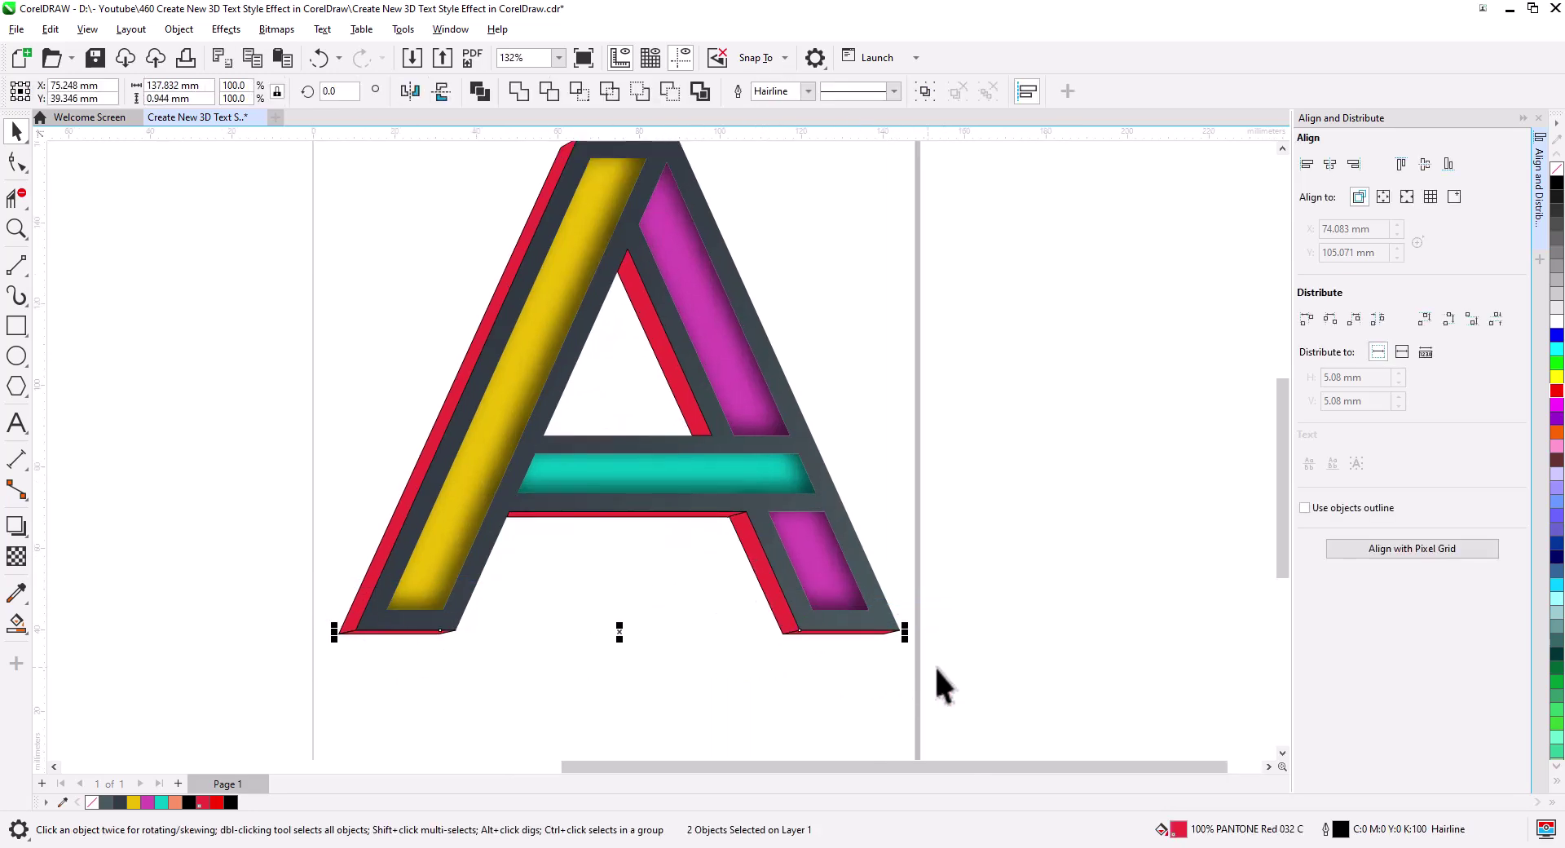
drag(809, 653, 285, 470)
shift+click(678, 388)
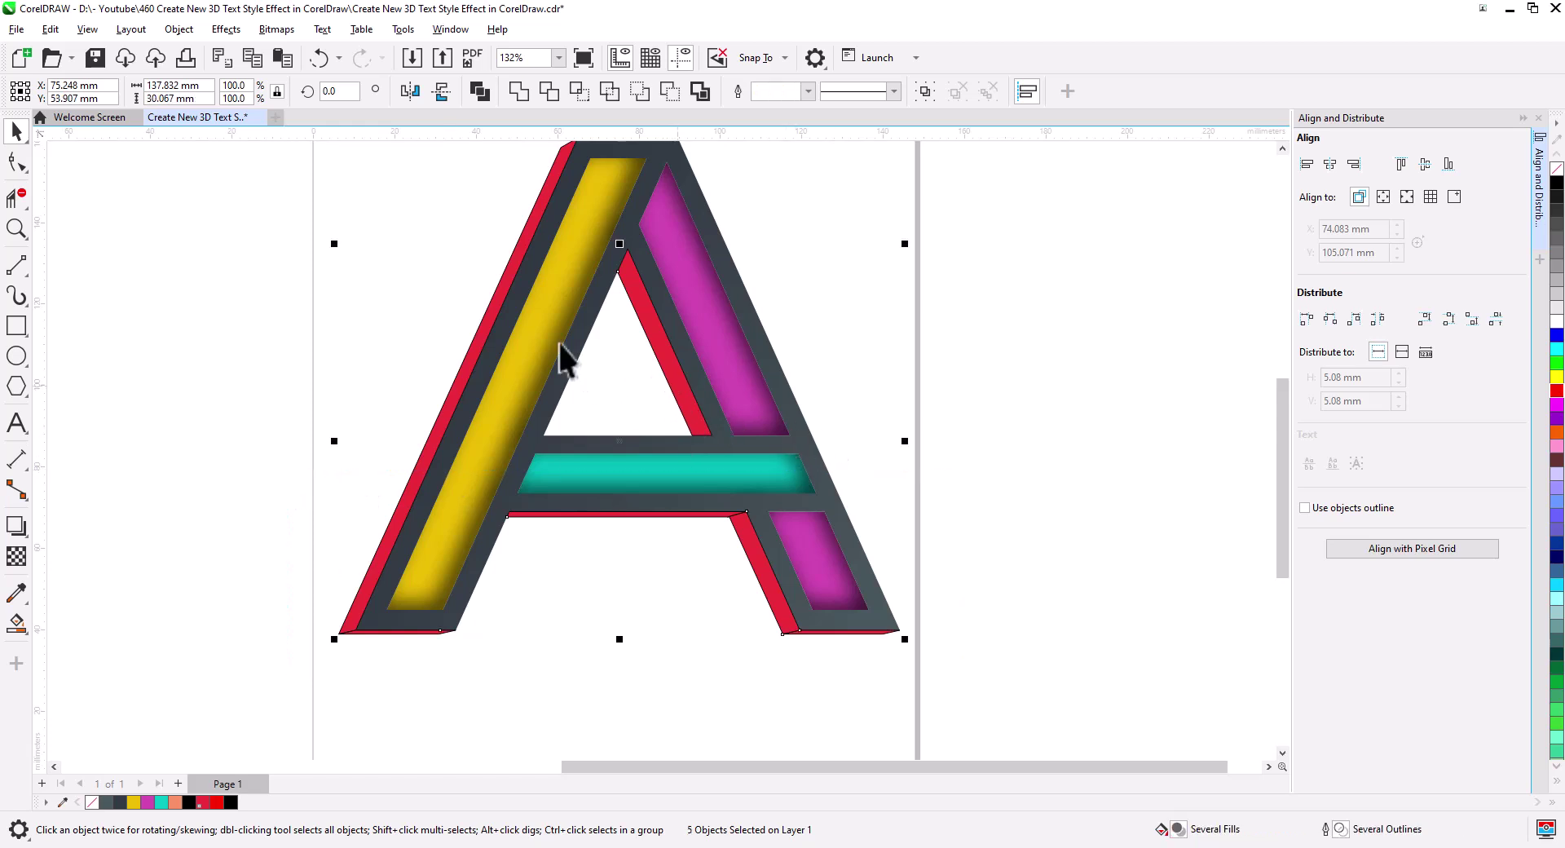
shift+click(489, 310)
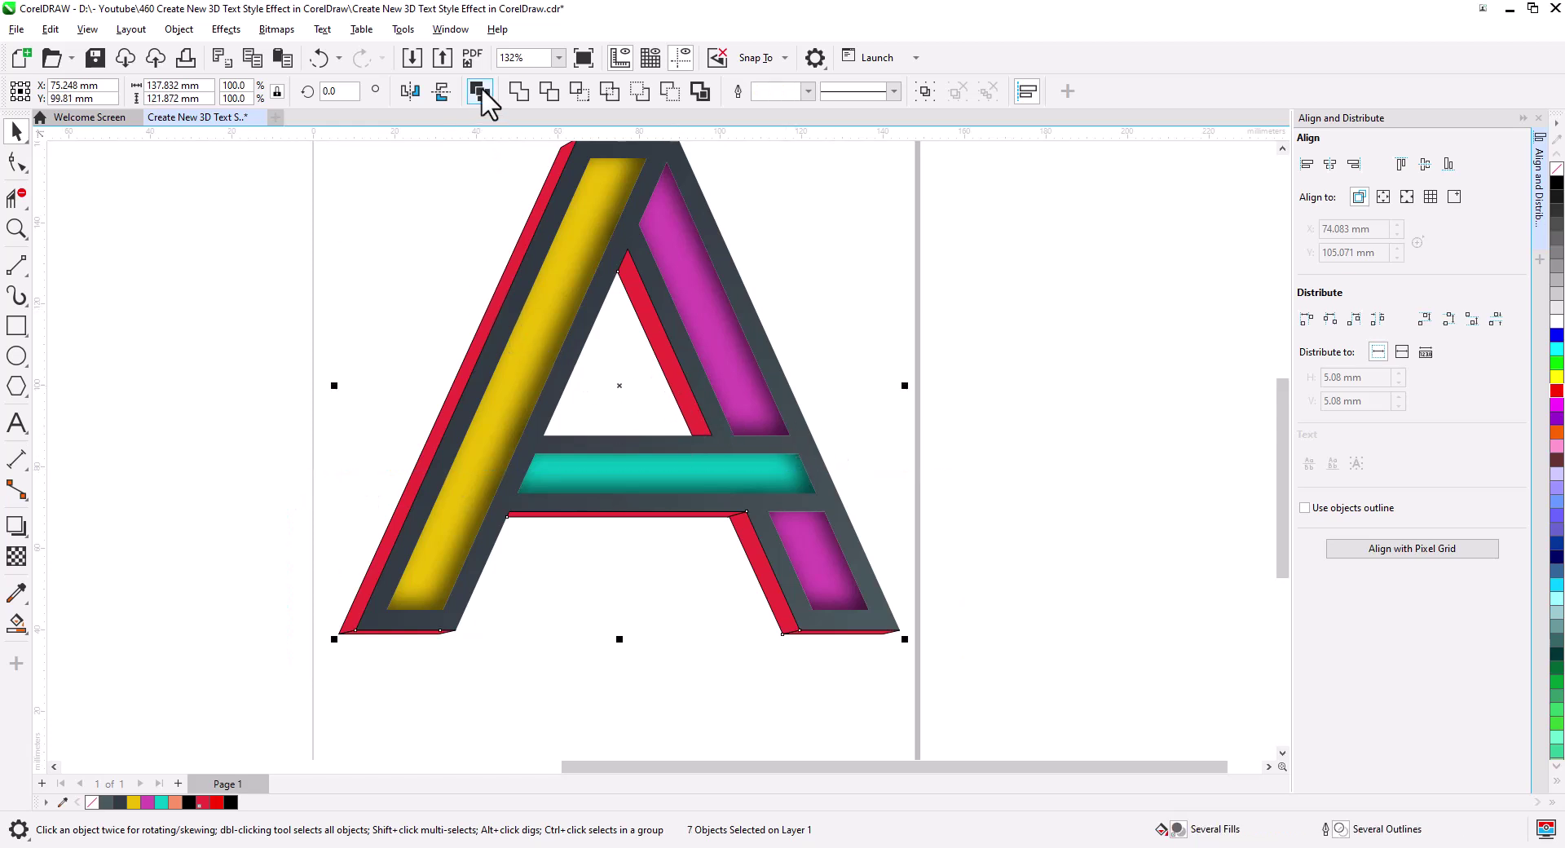
key(ctrl+l)
click(1557, 183)
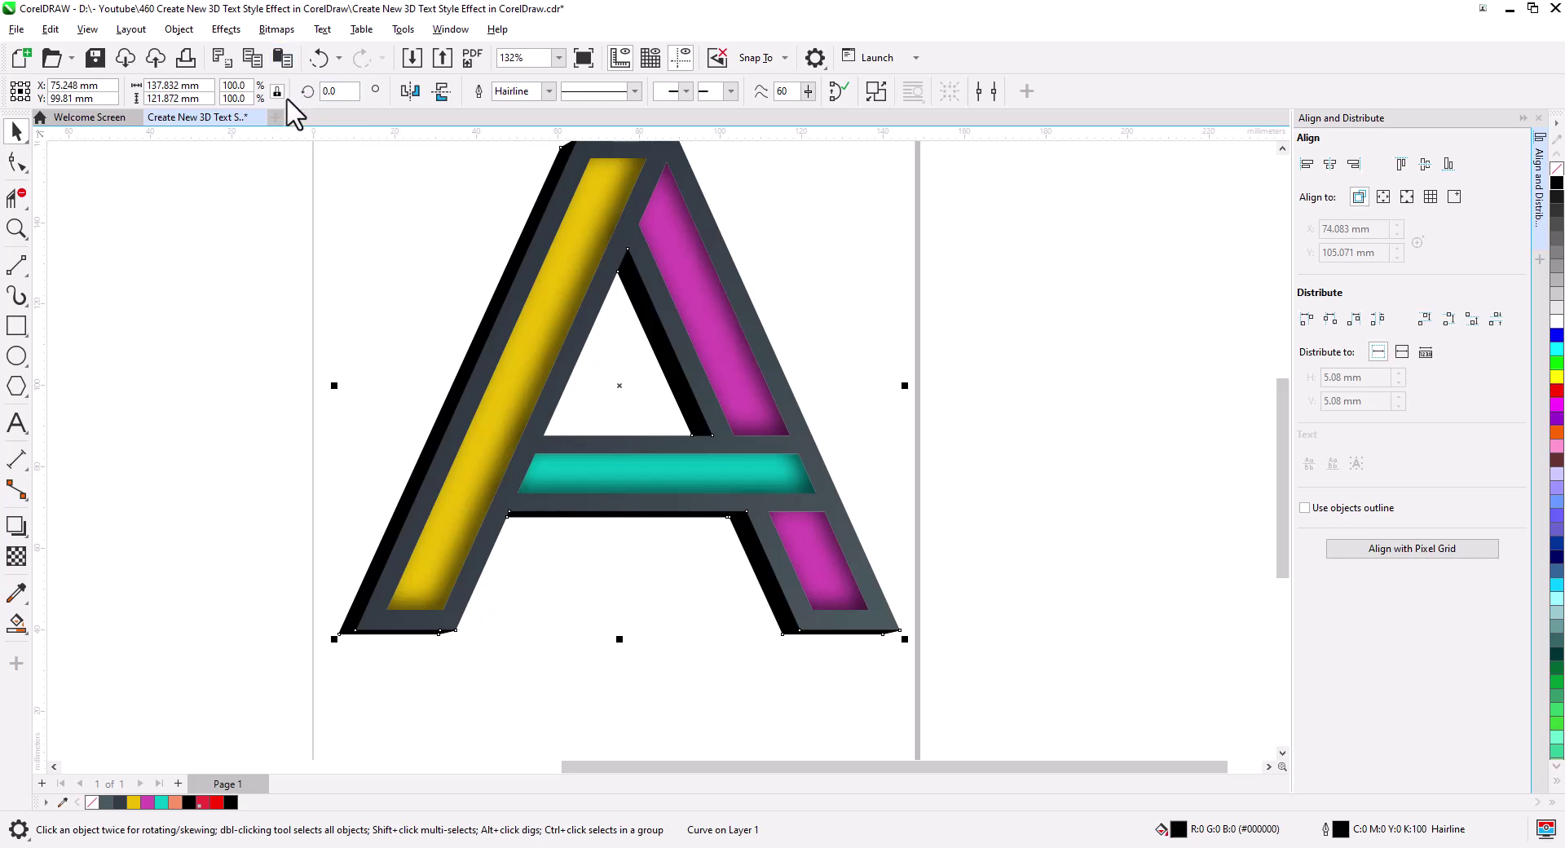
Step: Apply a Gaussian Blur with a radius of 8.3 pixels to the combined black side faces
click(227, 29)
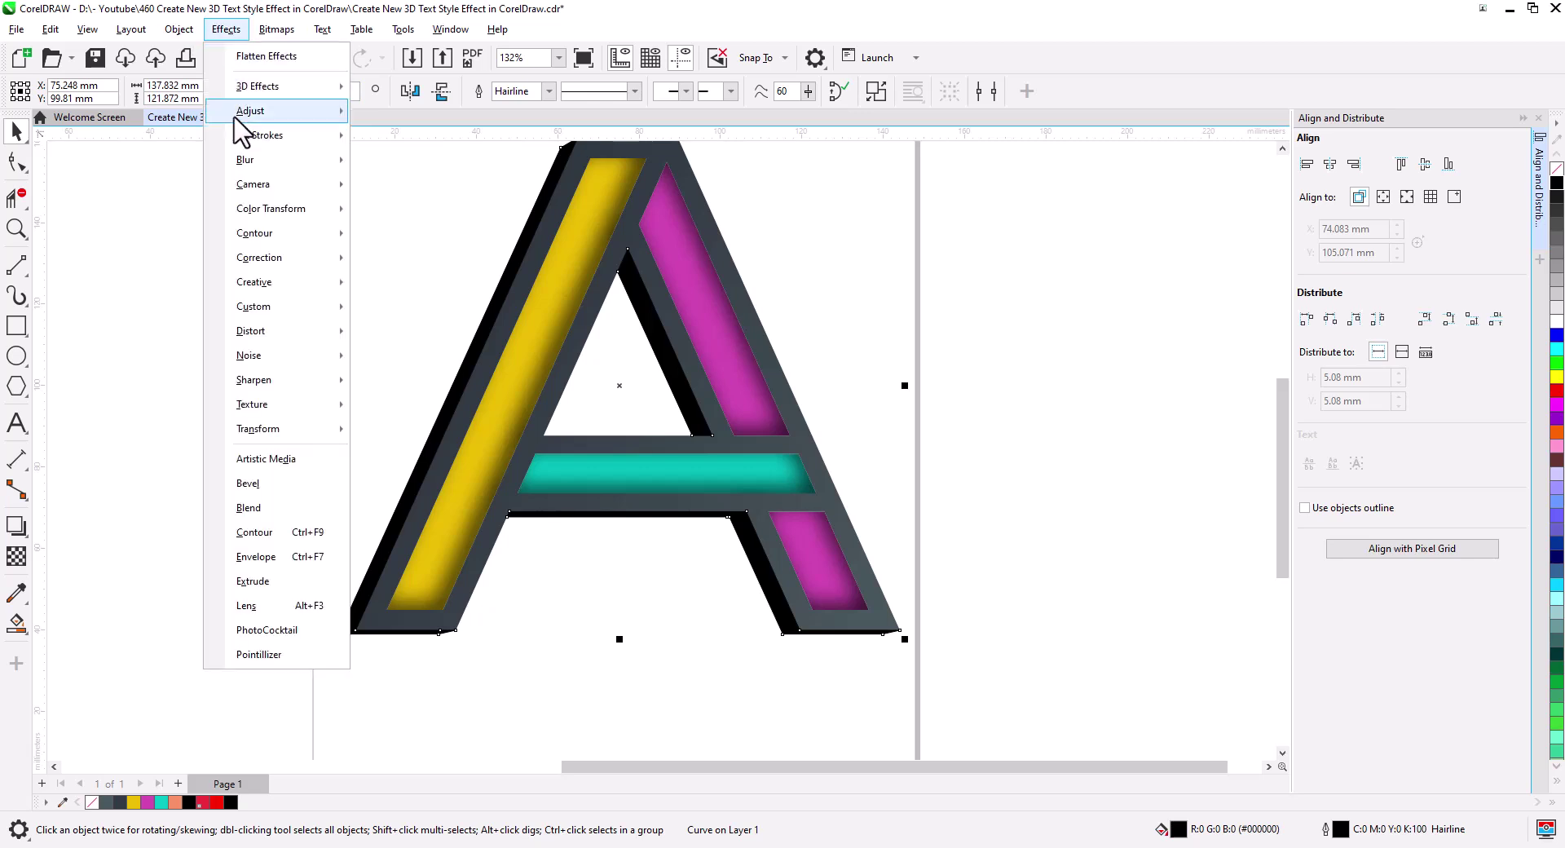
mouse_move(261, 160)
click(467, 247)
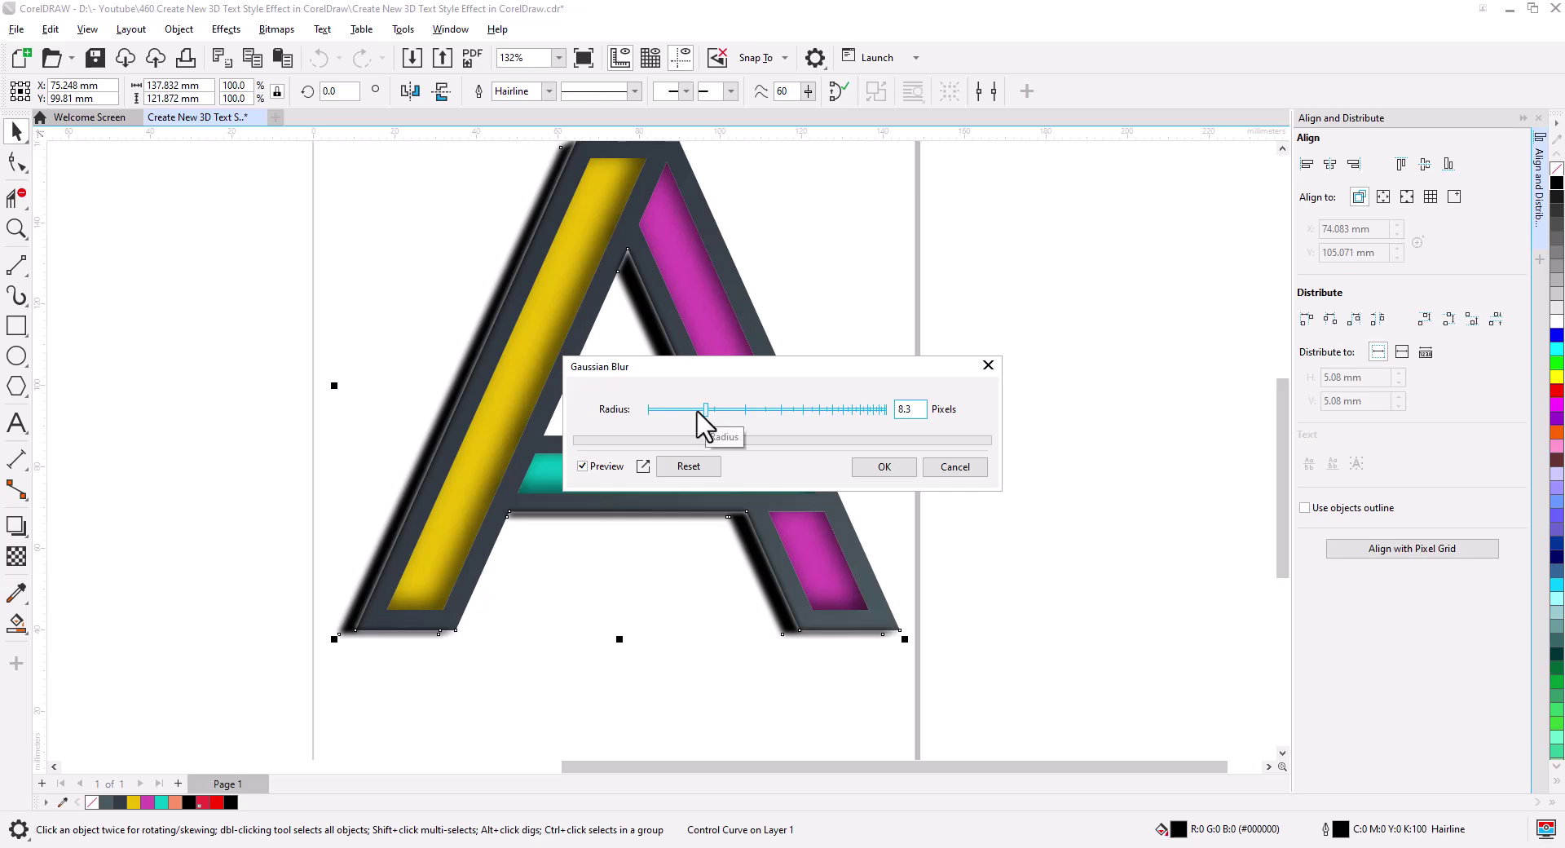
click(882, 467)
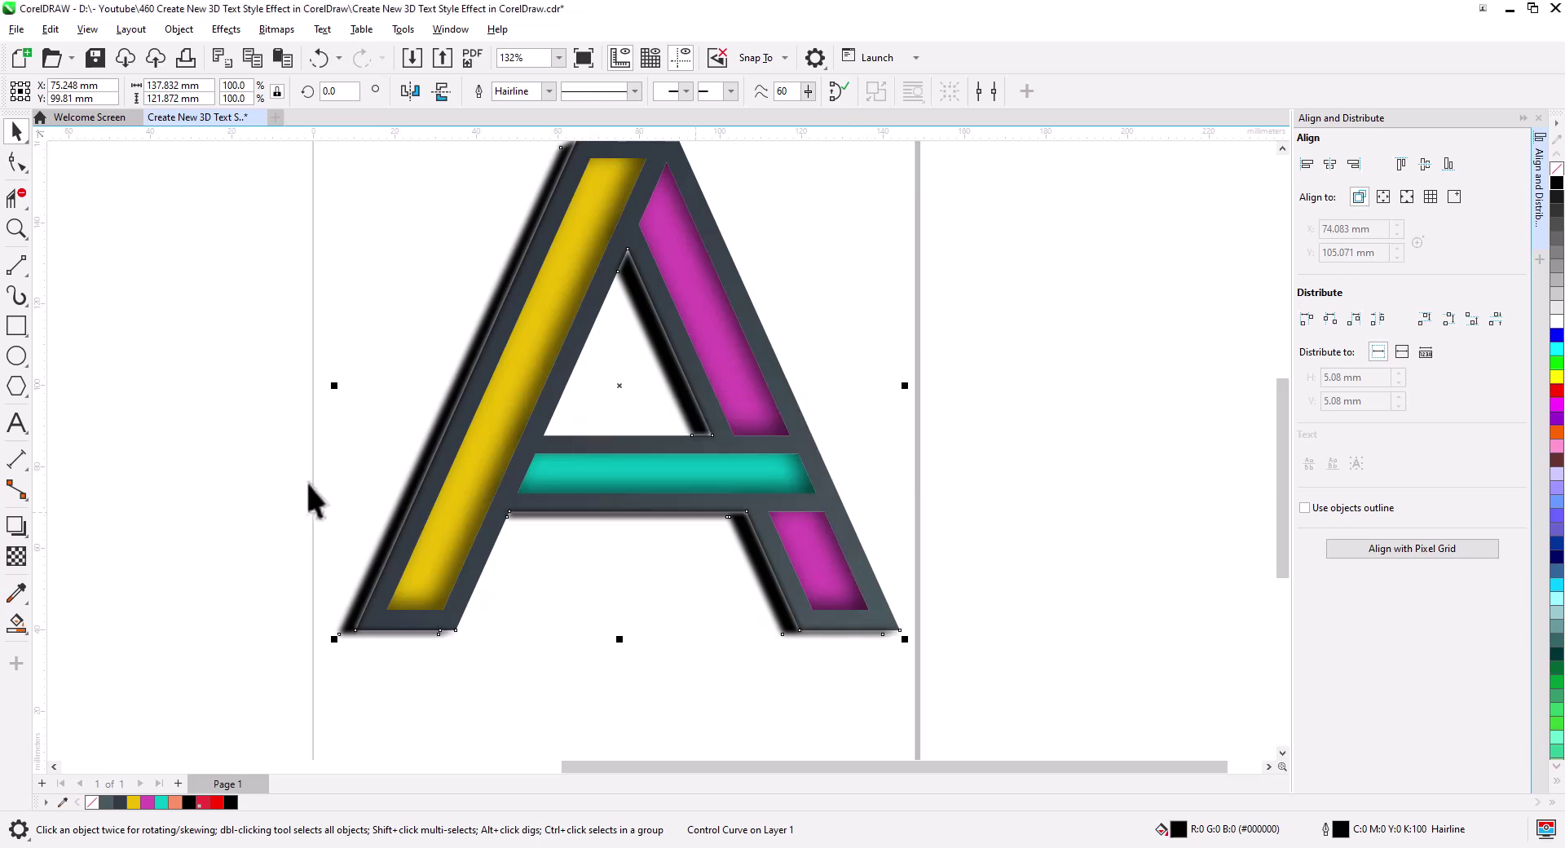
Step: Reshape the blurred curve at the right foot by moving its inner corner nodes and a new bottom-edge node up into the frame
click(16, 161)
scroll(775, 636, up, 8)
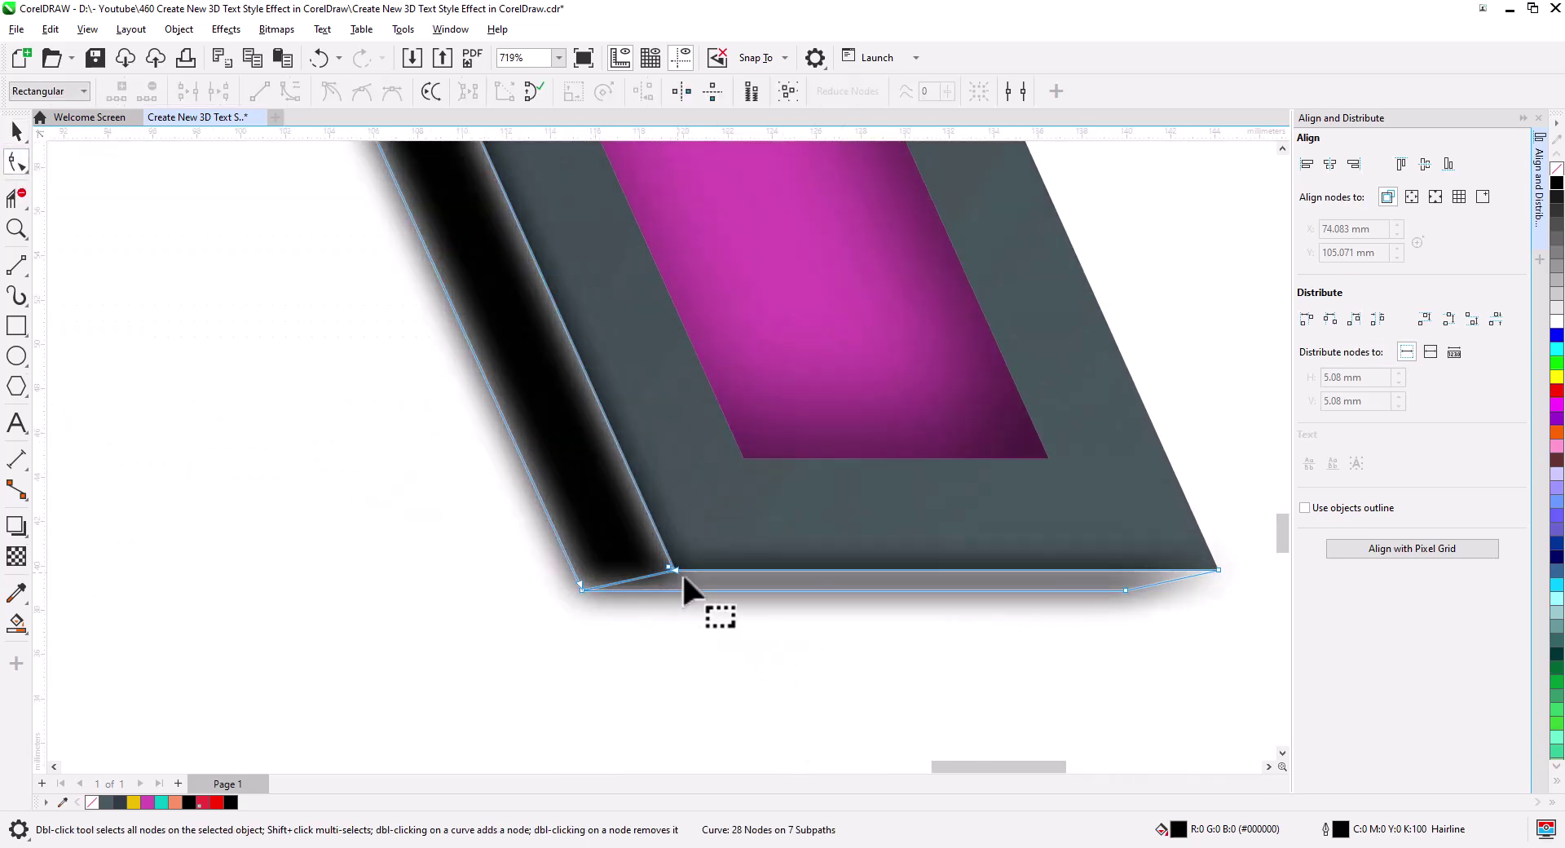
click(671, 568)
drag(676, 571, 835, 425)
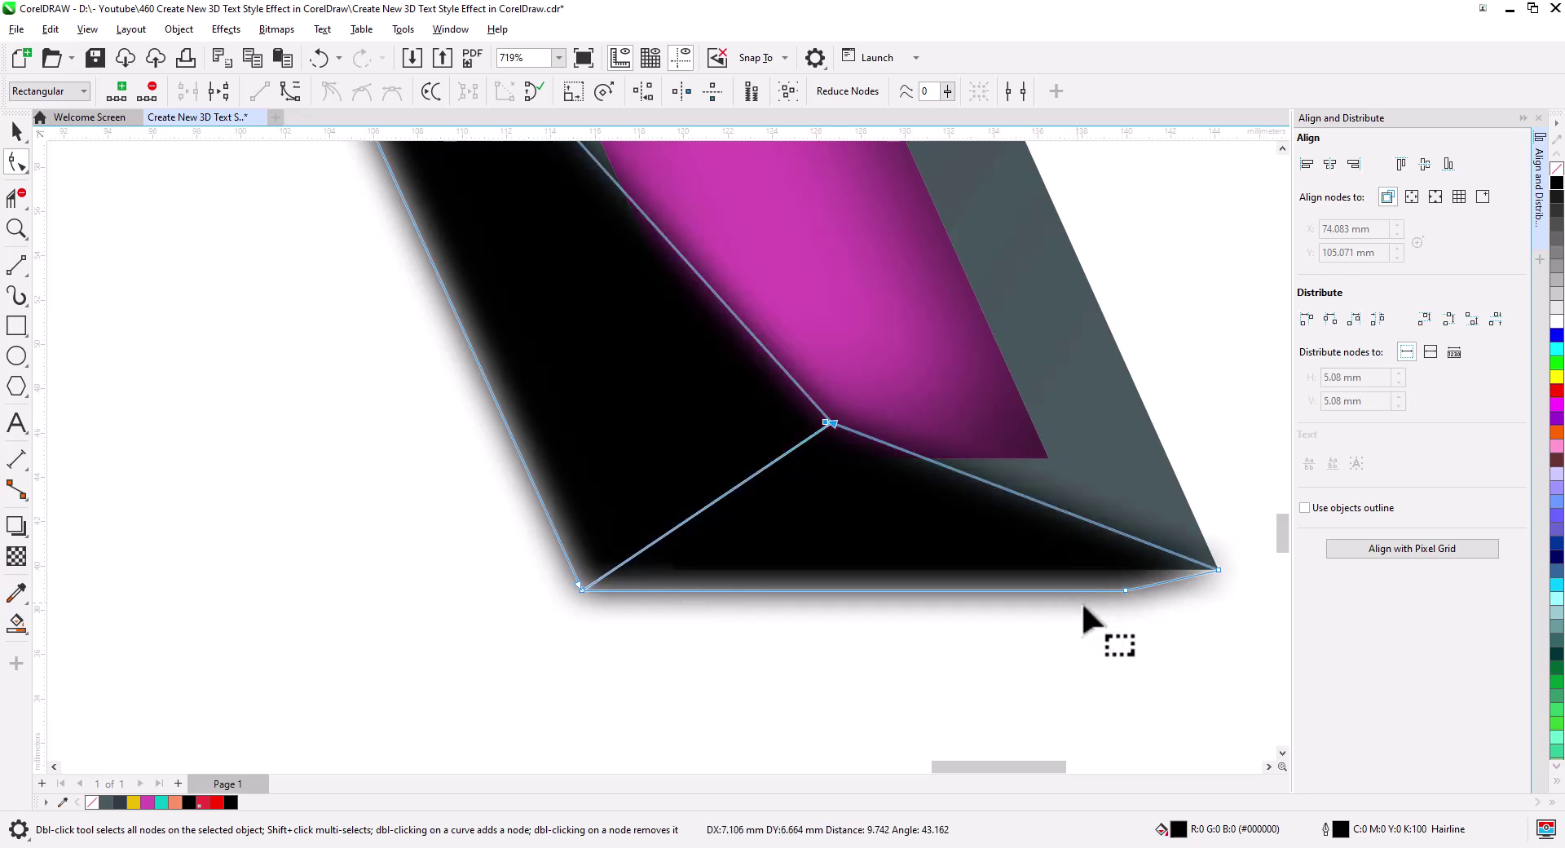
click(1203, 562)
drag(1203, 563, 1102, 313)
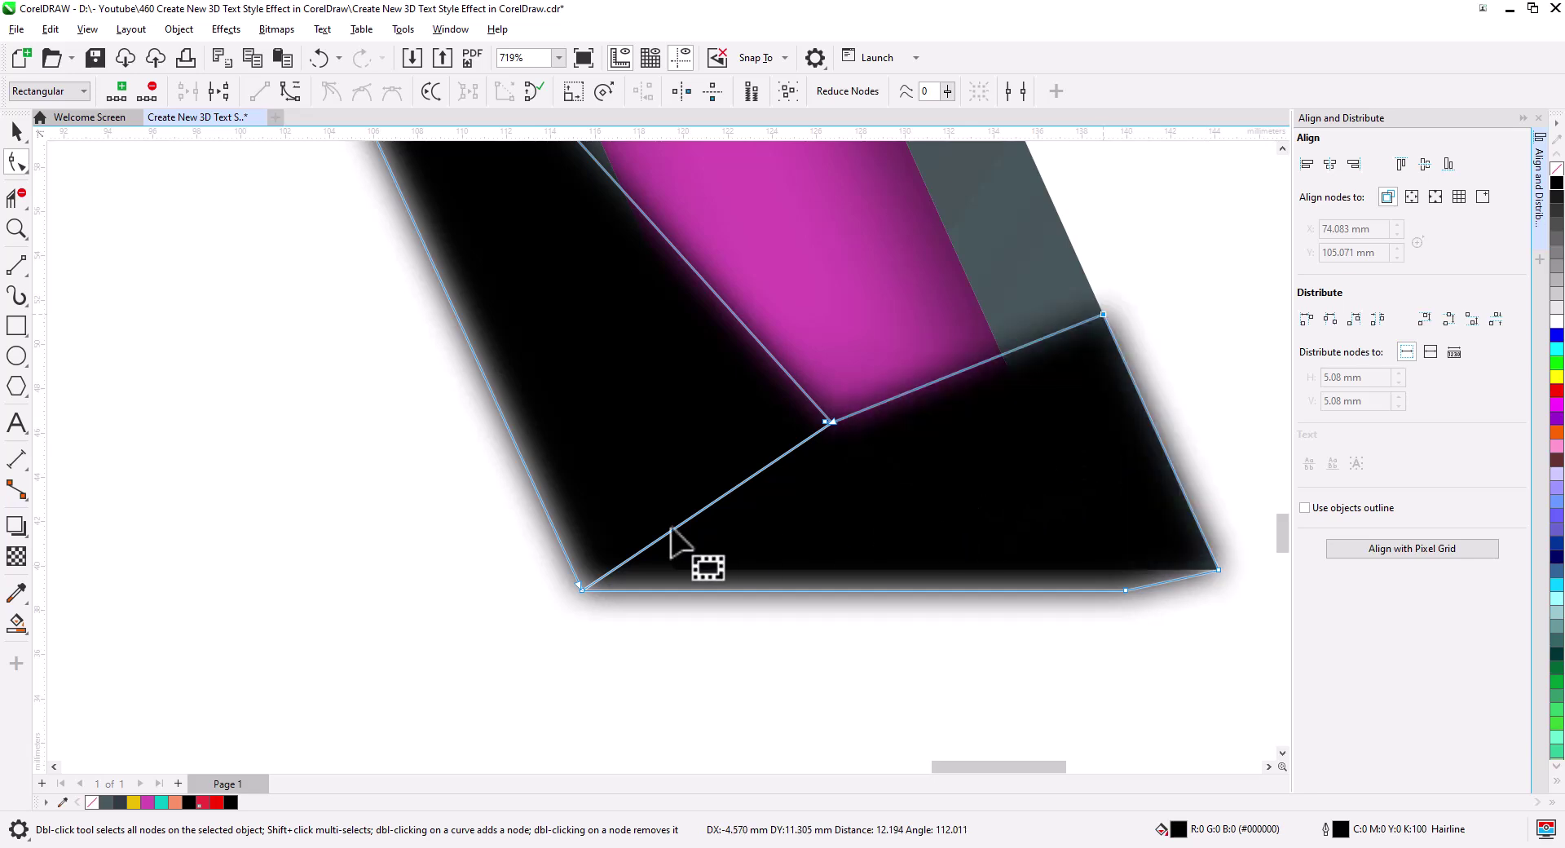
Step: Extend the blurred curve into the frame at the left foot by moving a new bottom-edge node and the inner corner nodes upward
drag(699, 566, 756, 781)
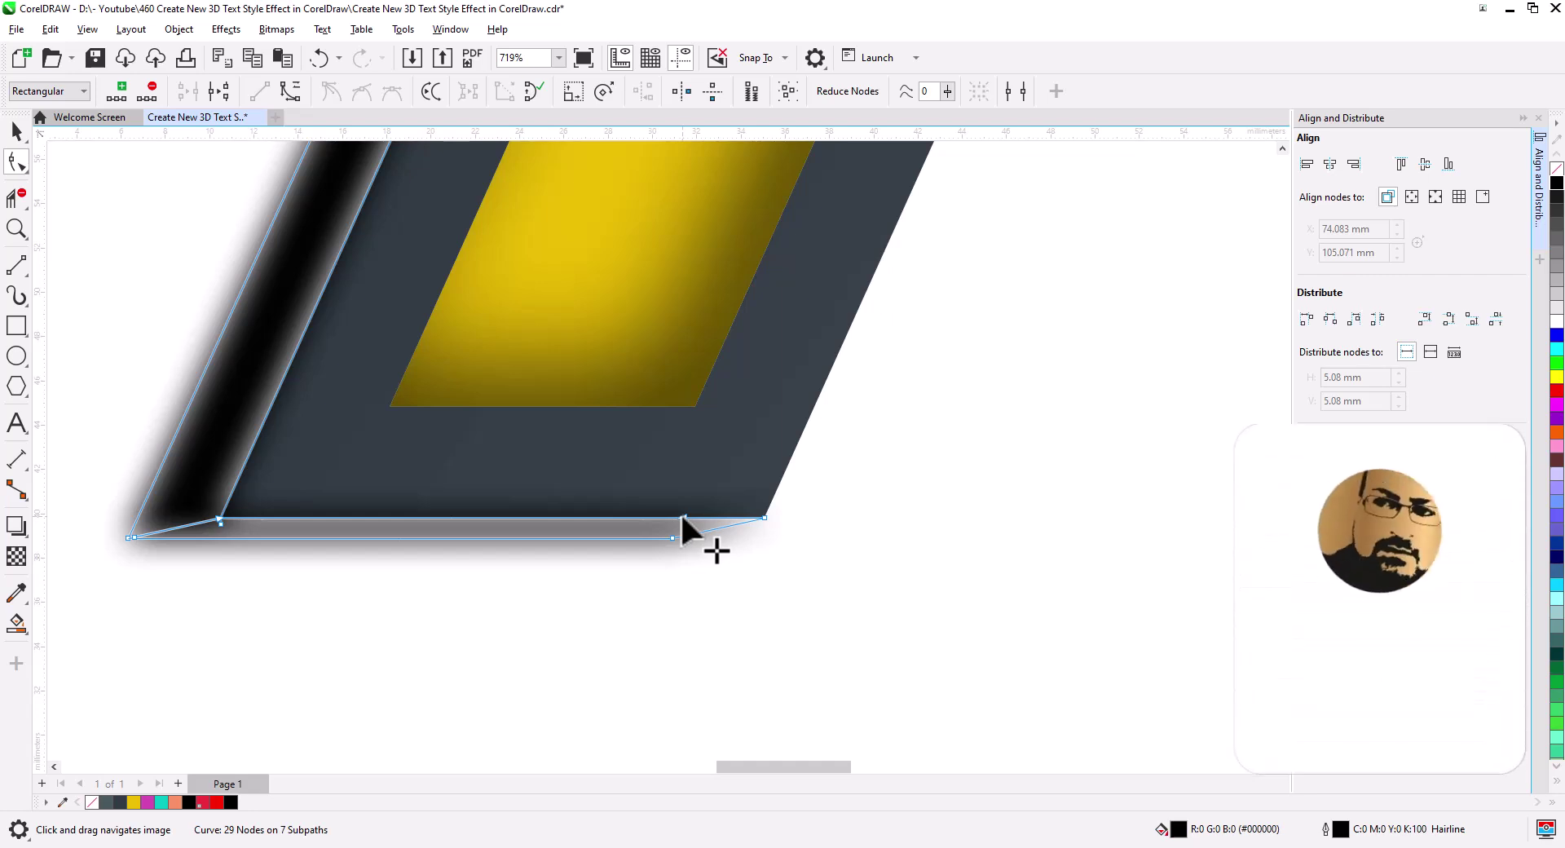
drag(681, 516, 879, 261)
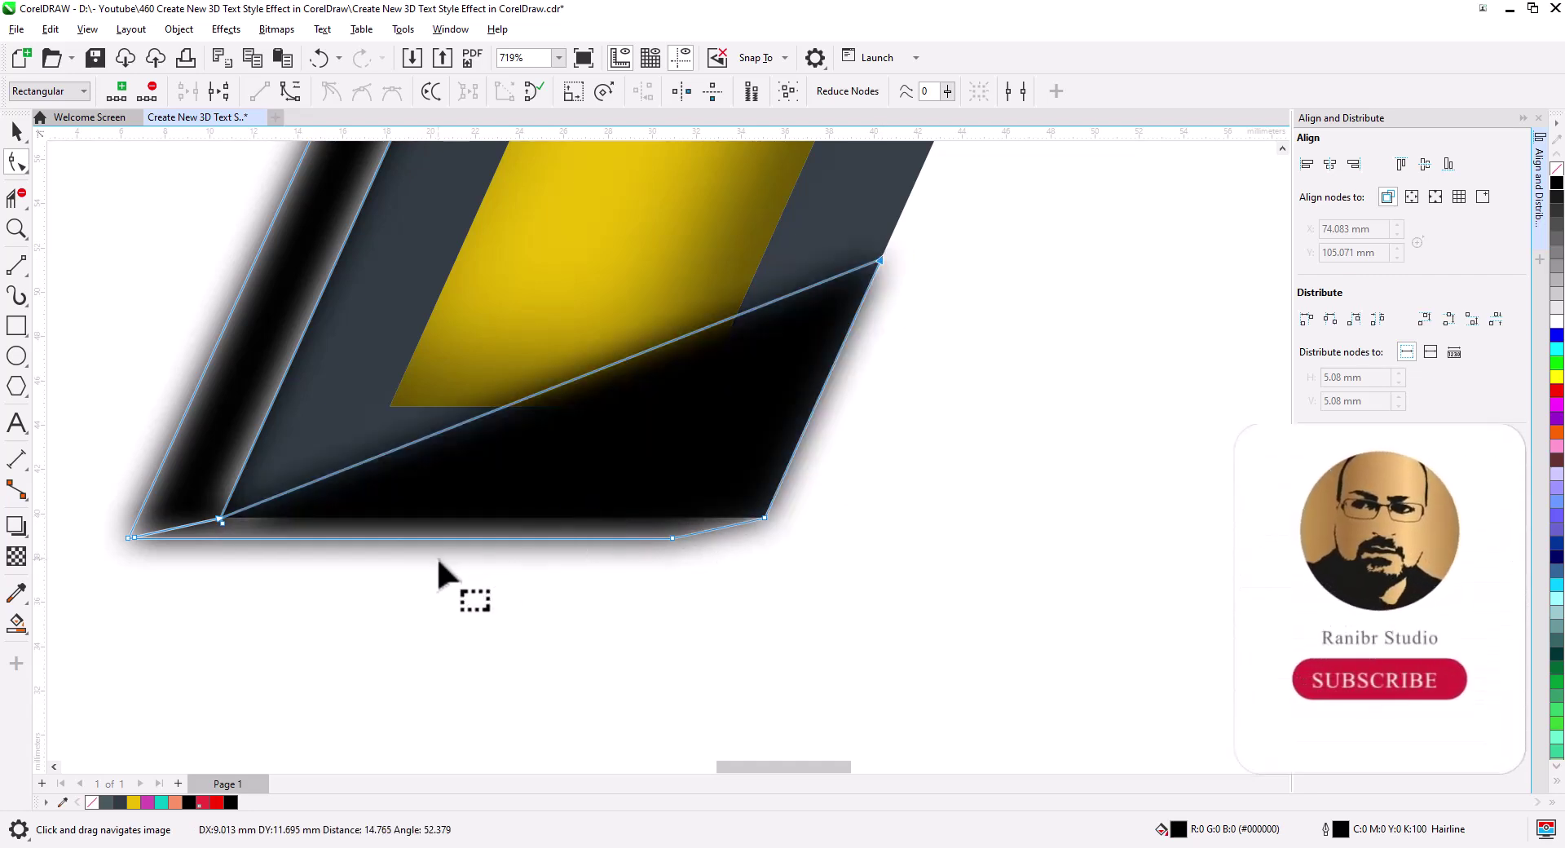
drag(252, 544, 766, 470)
scroll(772, 523, down, 2)
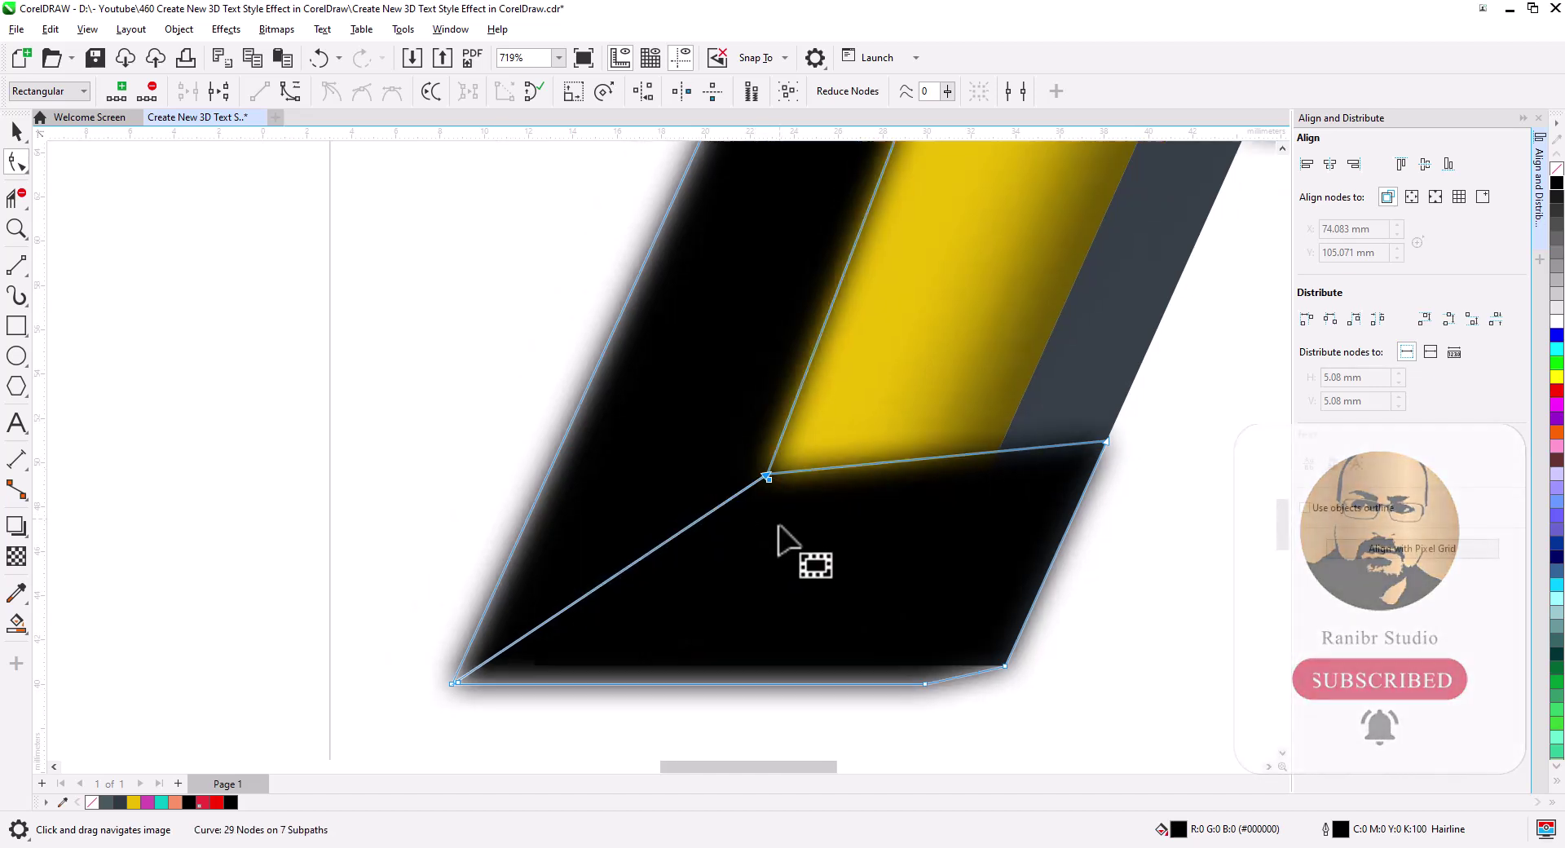
Step: Extend the blurred black curve behind the crossbar by moving its upper corner nodes up into the frame
drag(856, 436, 611, 840)
drag(800, 339, 586, 723)
drag(753, 561, 814, 189)
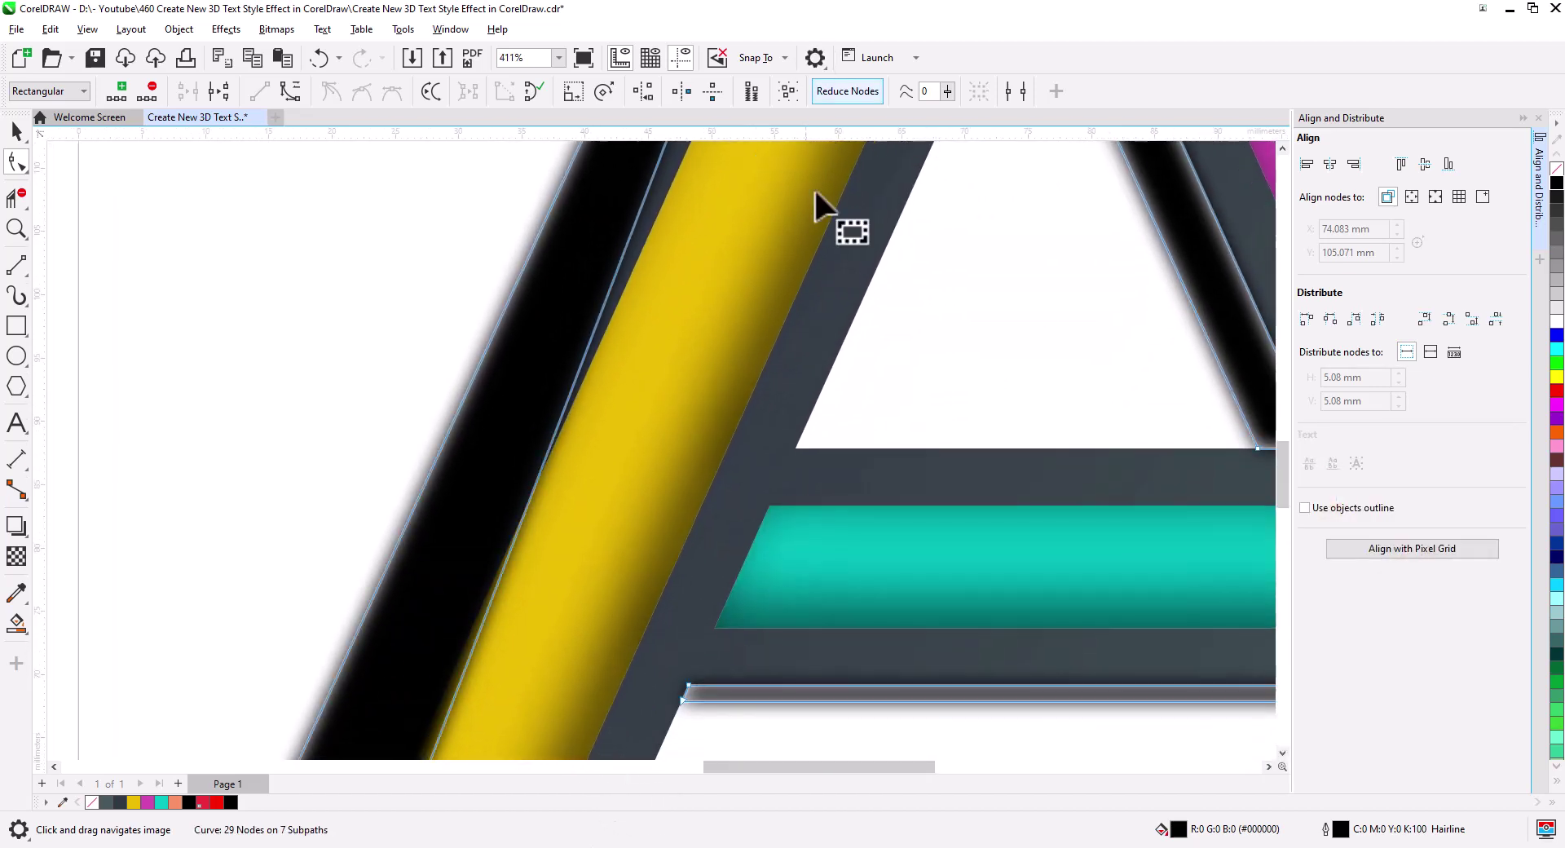
drag(785, 480, 674, 324)
drag(576, 532, 571, 349)
scroll(814, 687, right, 5)
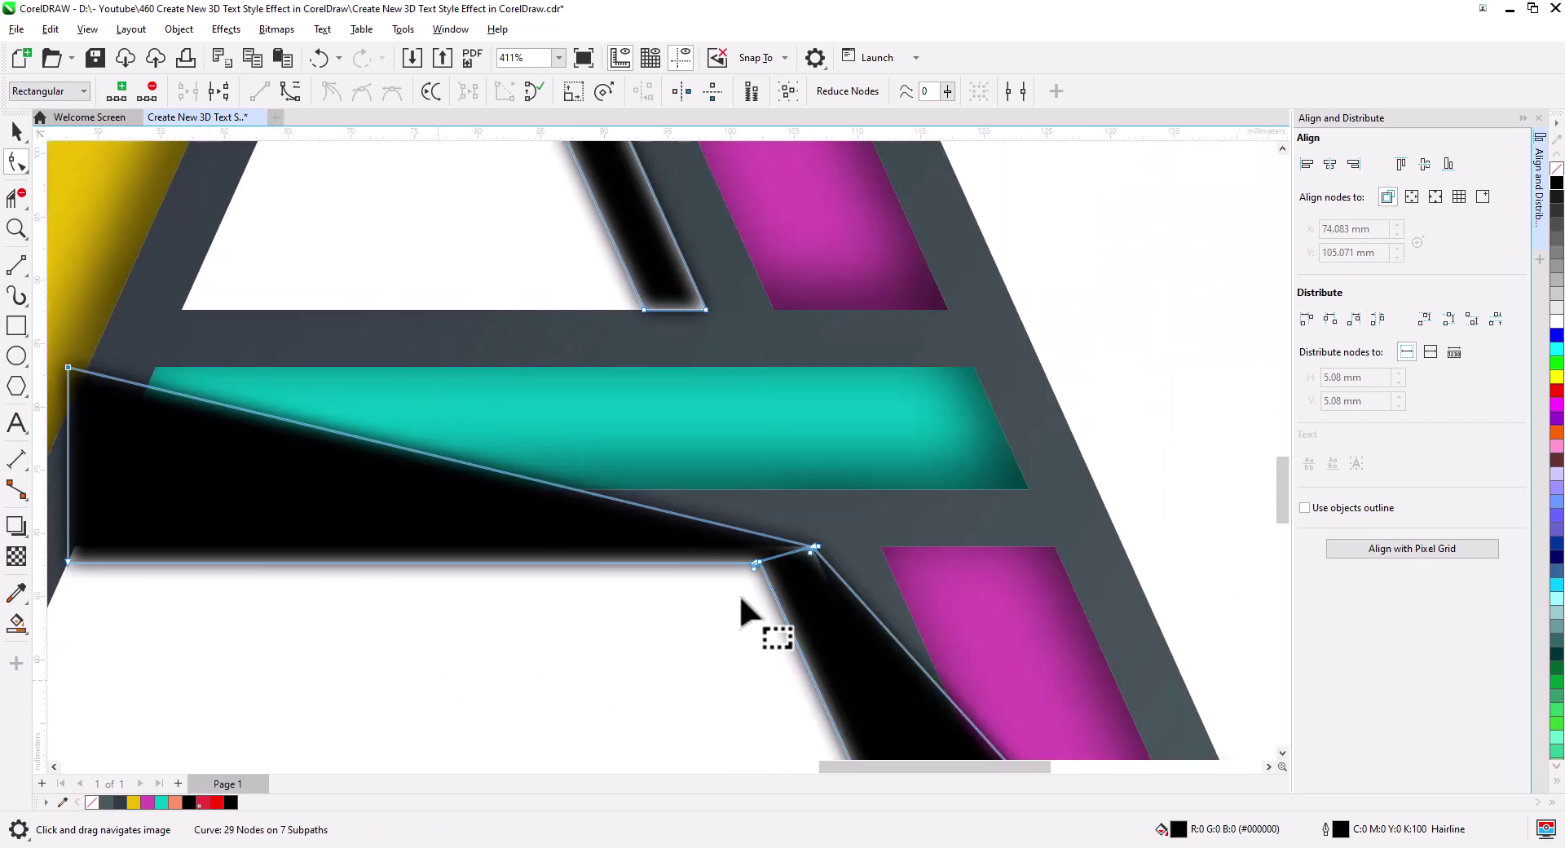
click(830, 566)
drag(848, 572, 896, 389)
drag(761, 367, 691, 541)
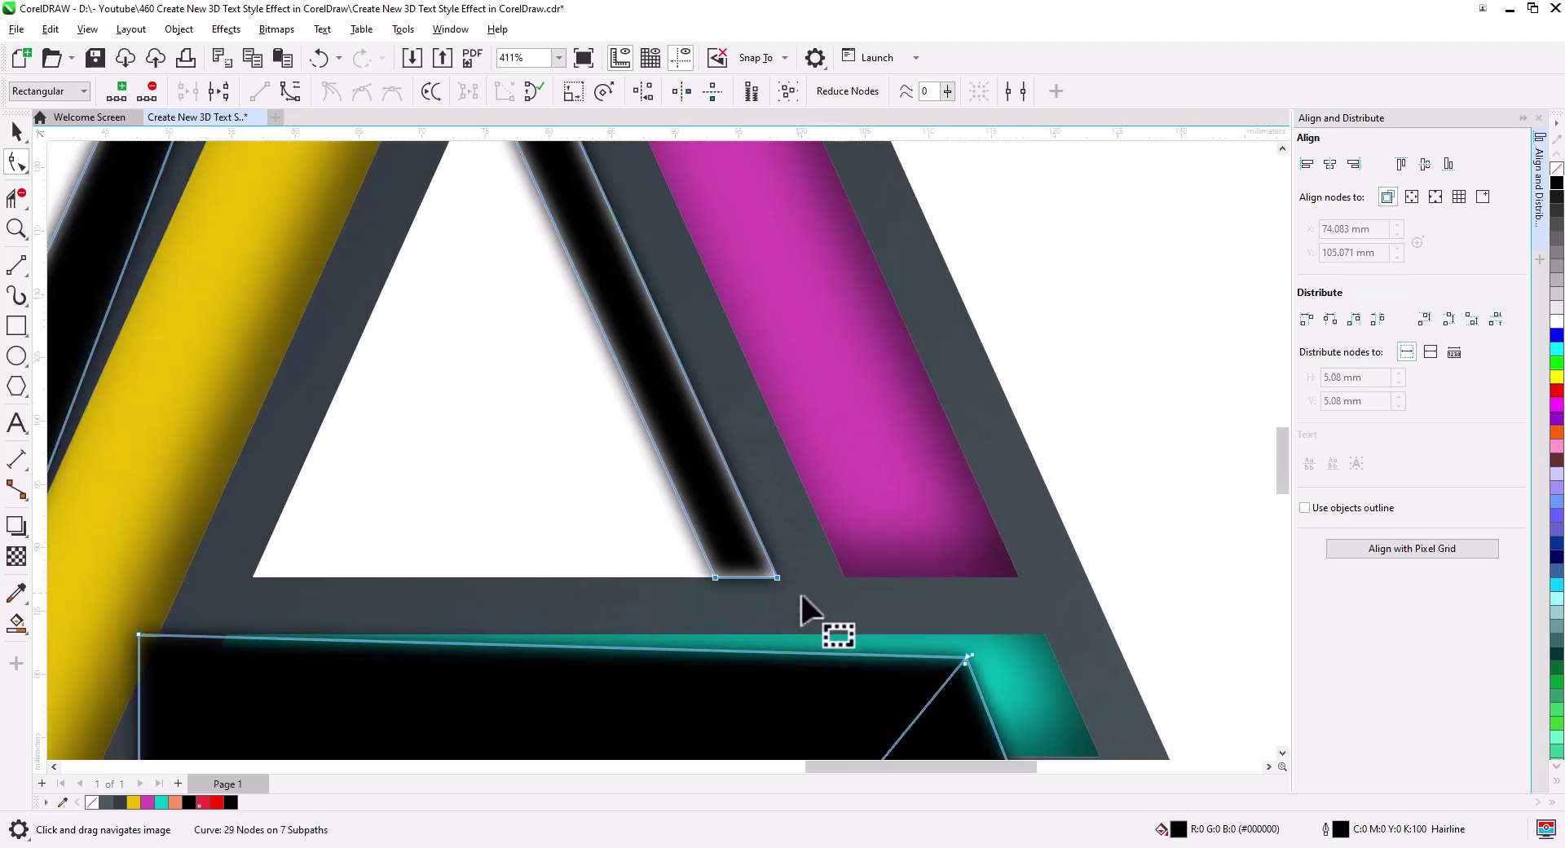
Step: Widen the blurred curve beside the inner triangle by moving its lower and upper inner corner nodes into the frame
drag(777, 577, 902, 645)
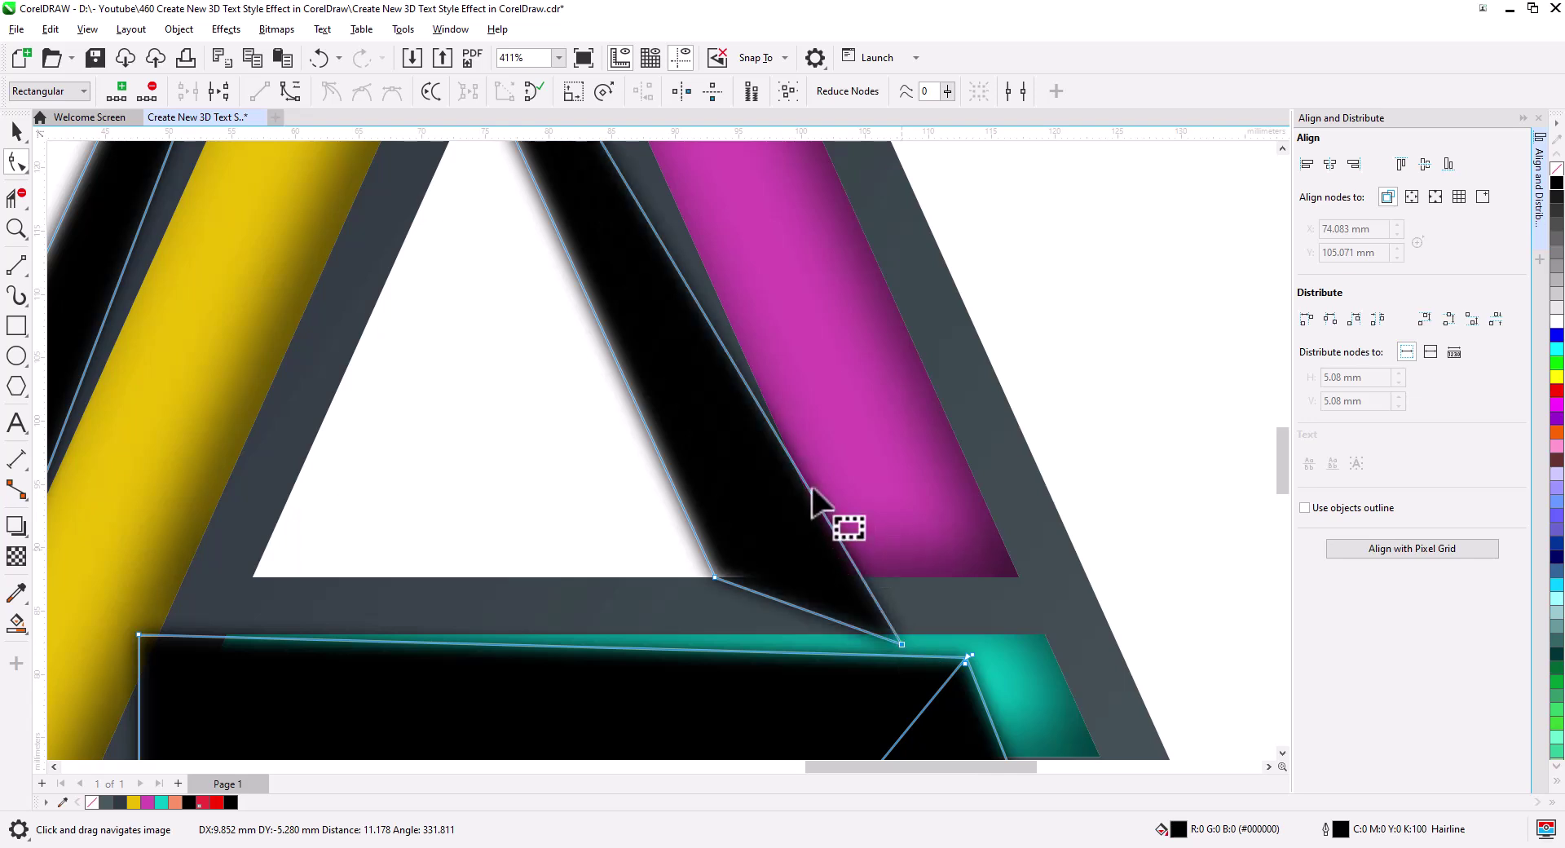
drag(772, 450, 989, 829)
drag(838, 588, 839, 712)
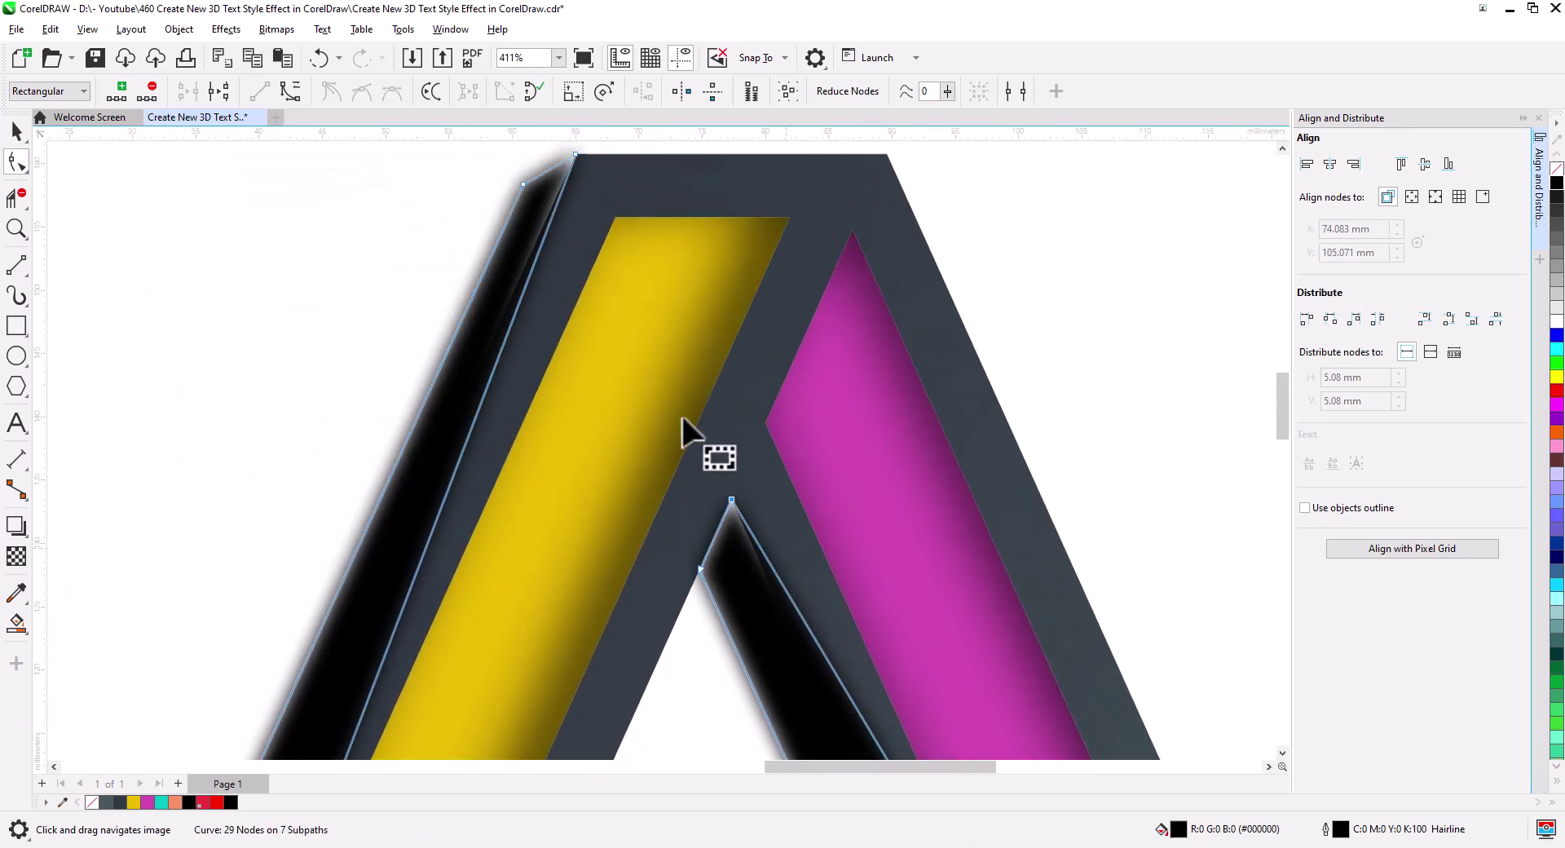
drag(731, 499, 730, 331)
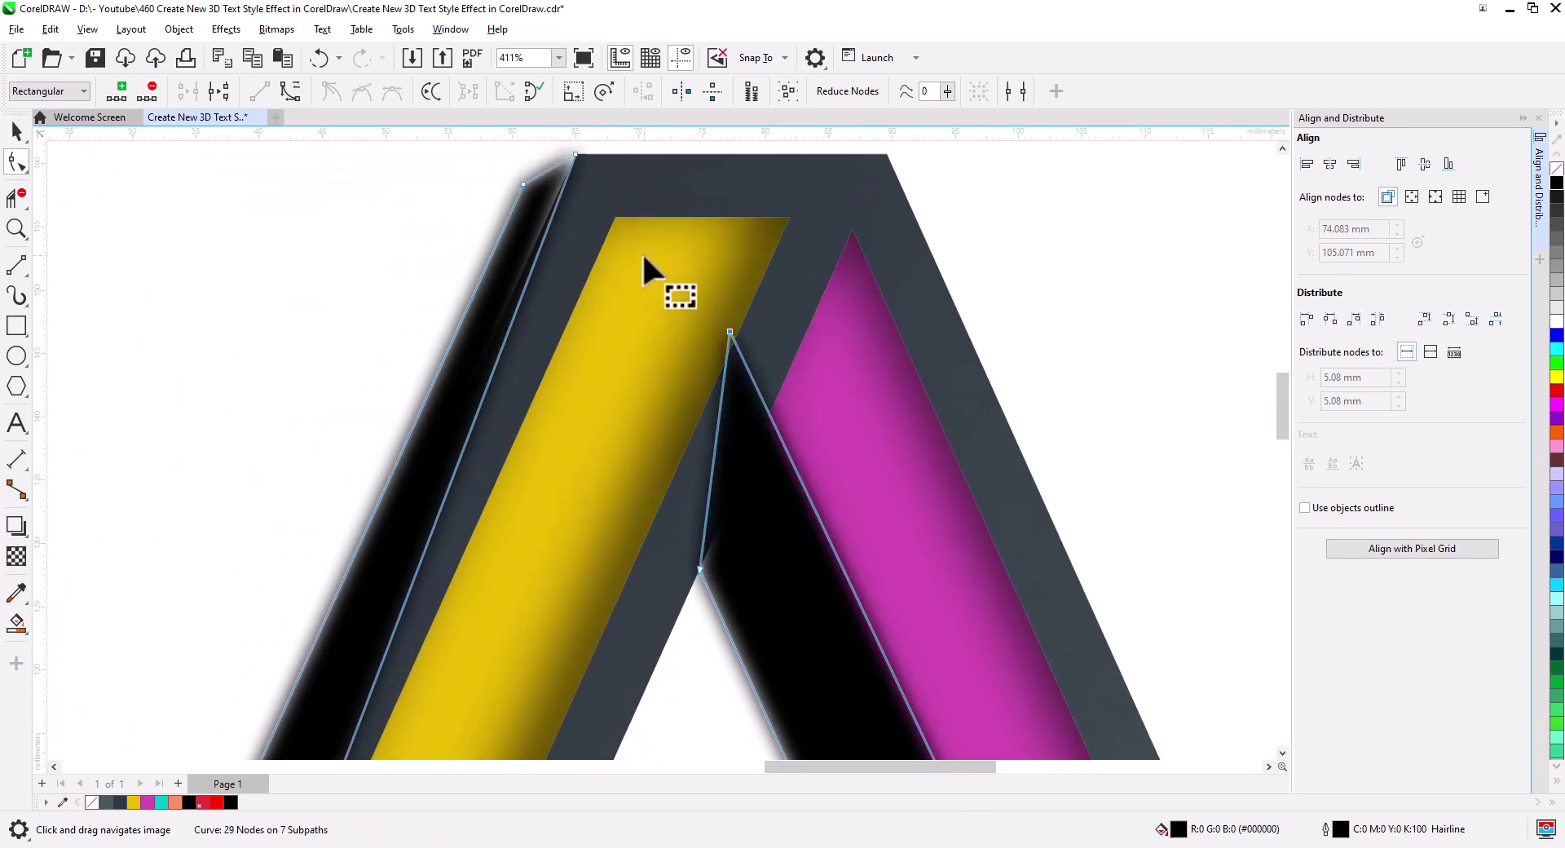
Step: Extend the blurred curve across the apex by moving the left leg's inner top node along the frame's top edge
drag(631, 252, 767, 434)
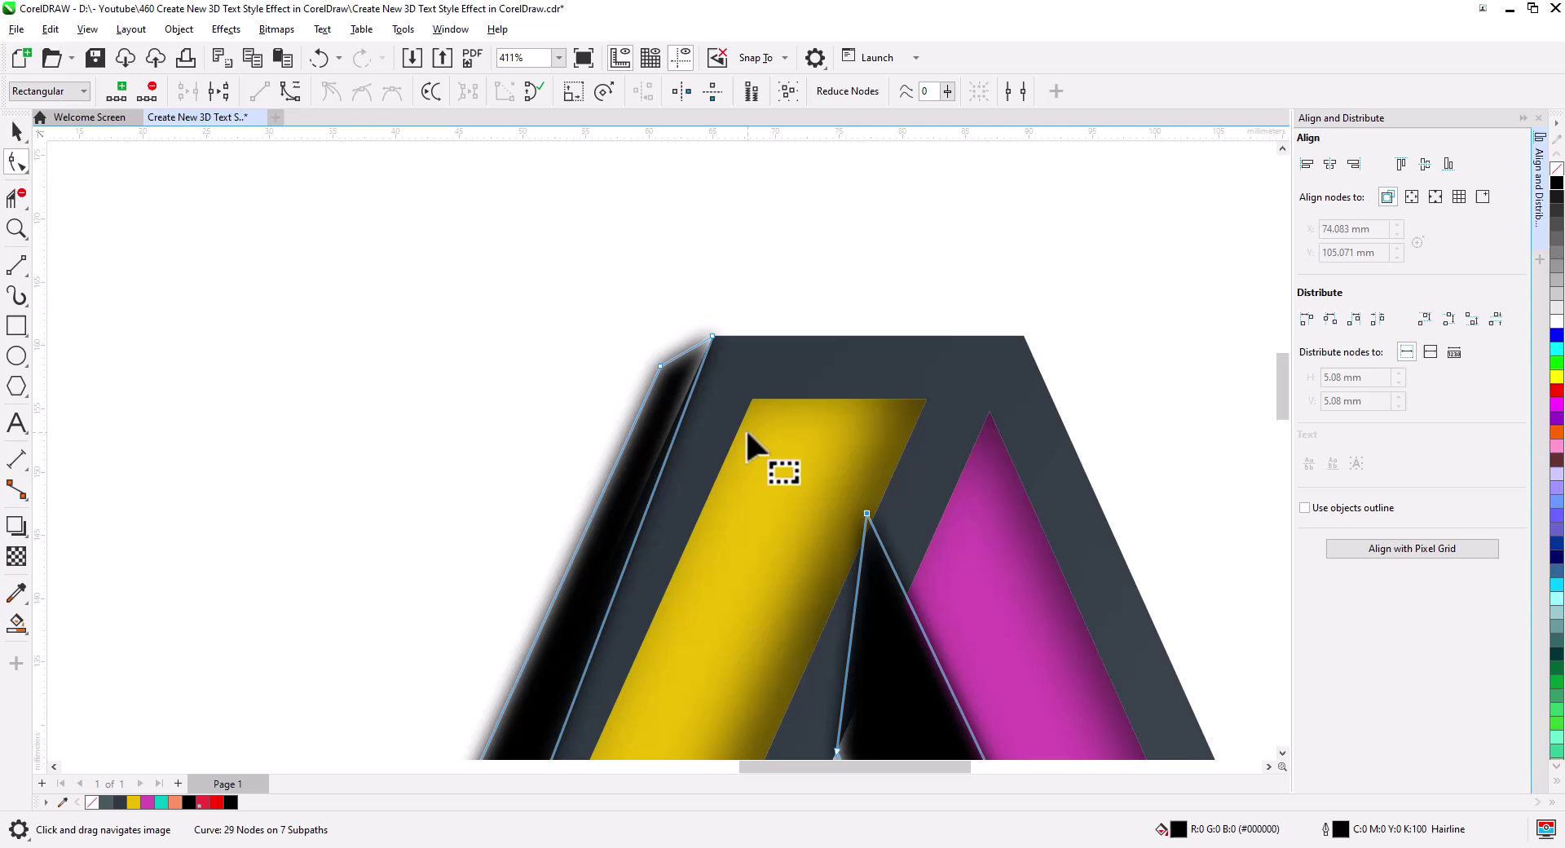
click(707, 354)
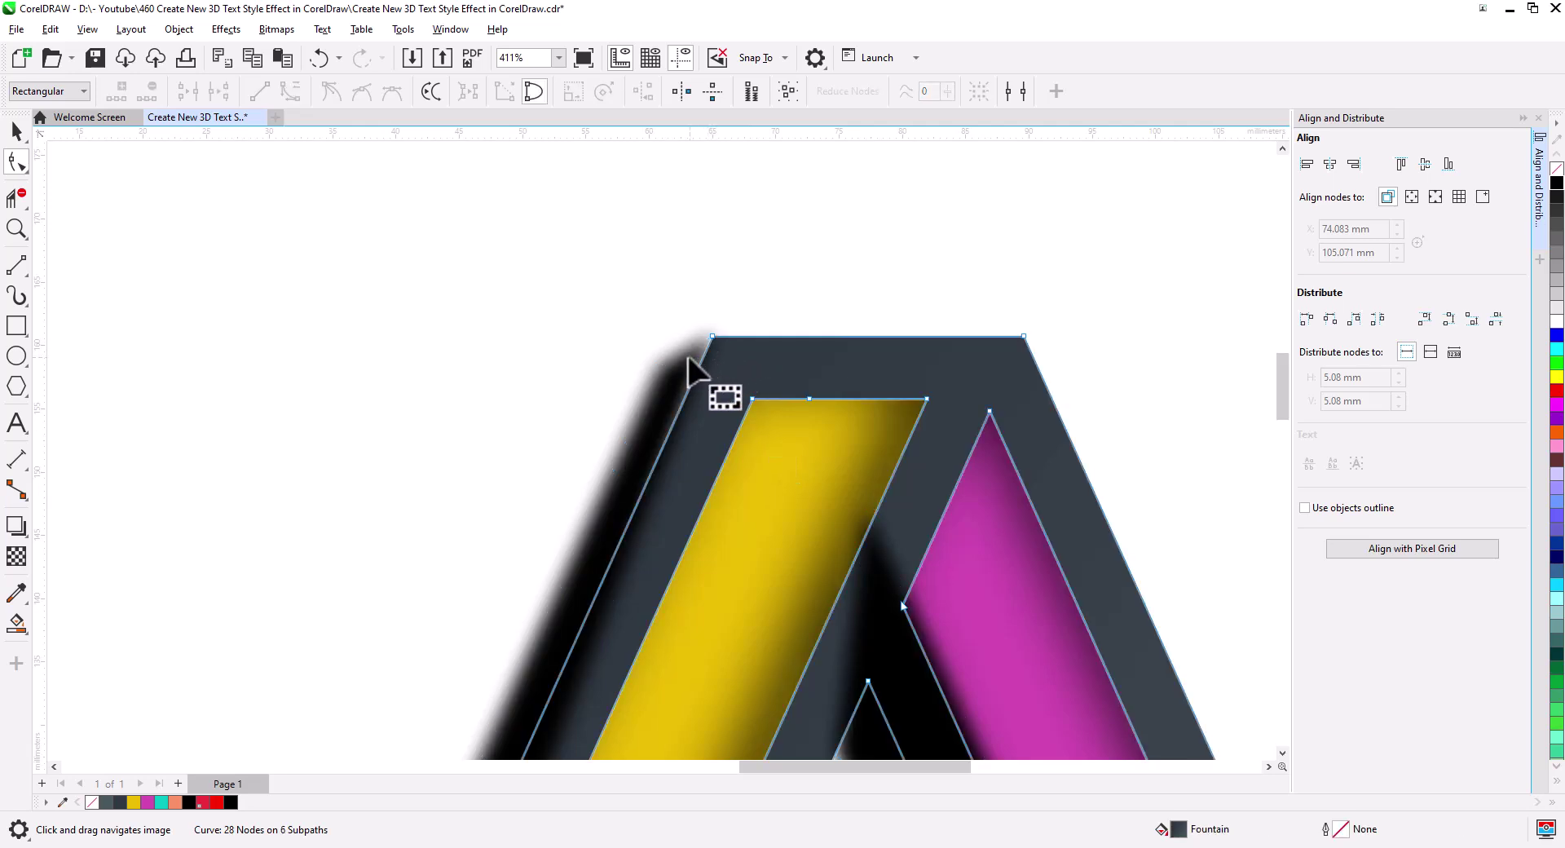
click(697, 379)
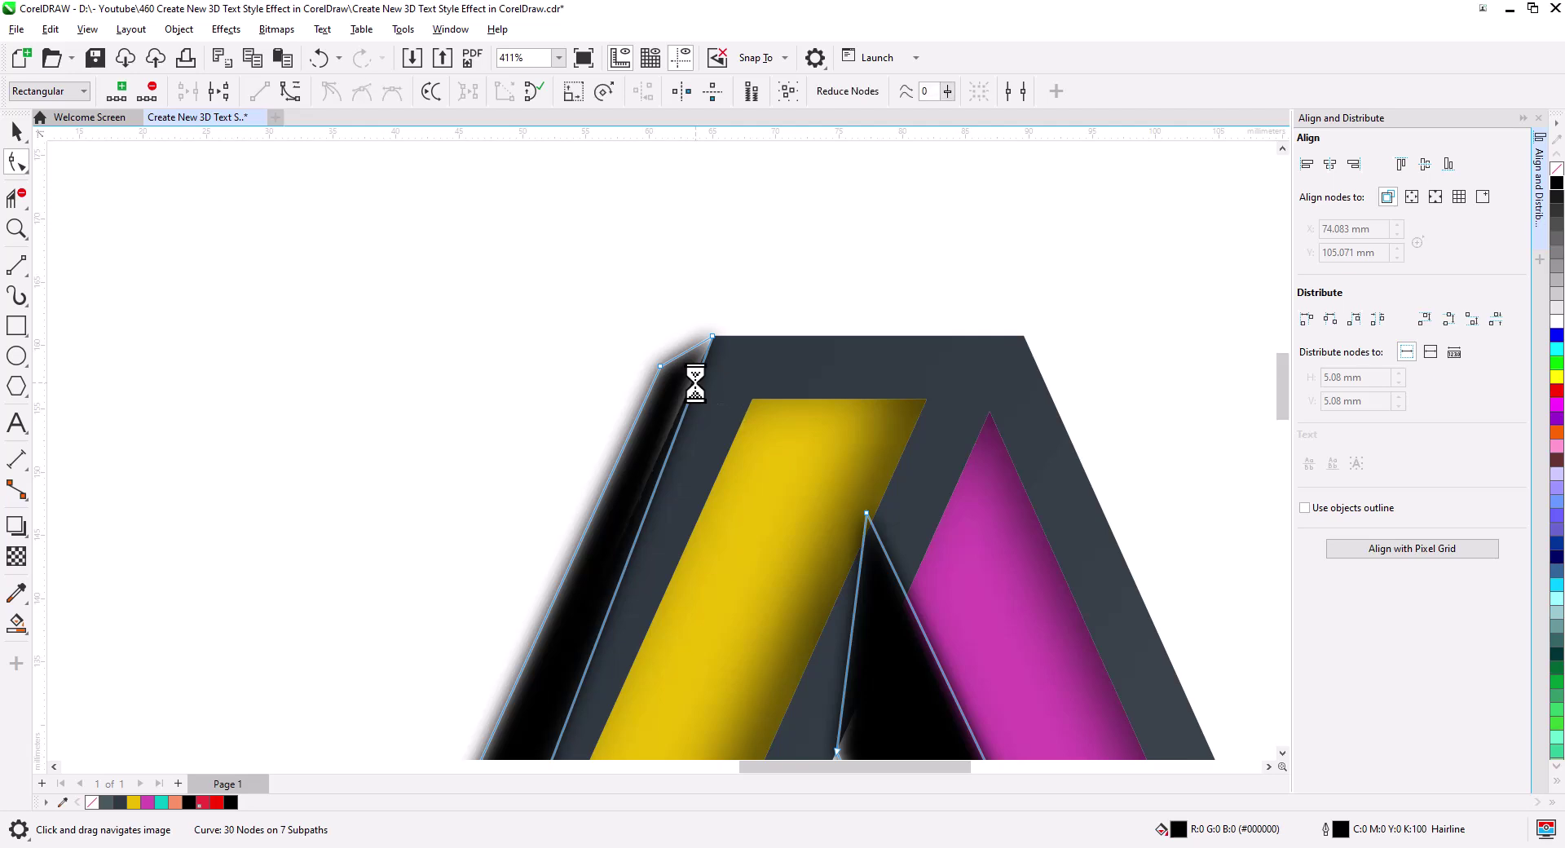
drag(695, 380, 878, 336)
scroll(792, 484, down, 5)
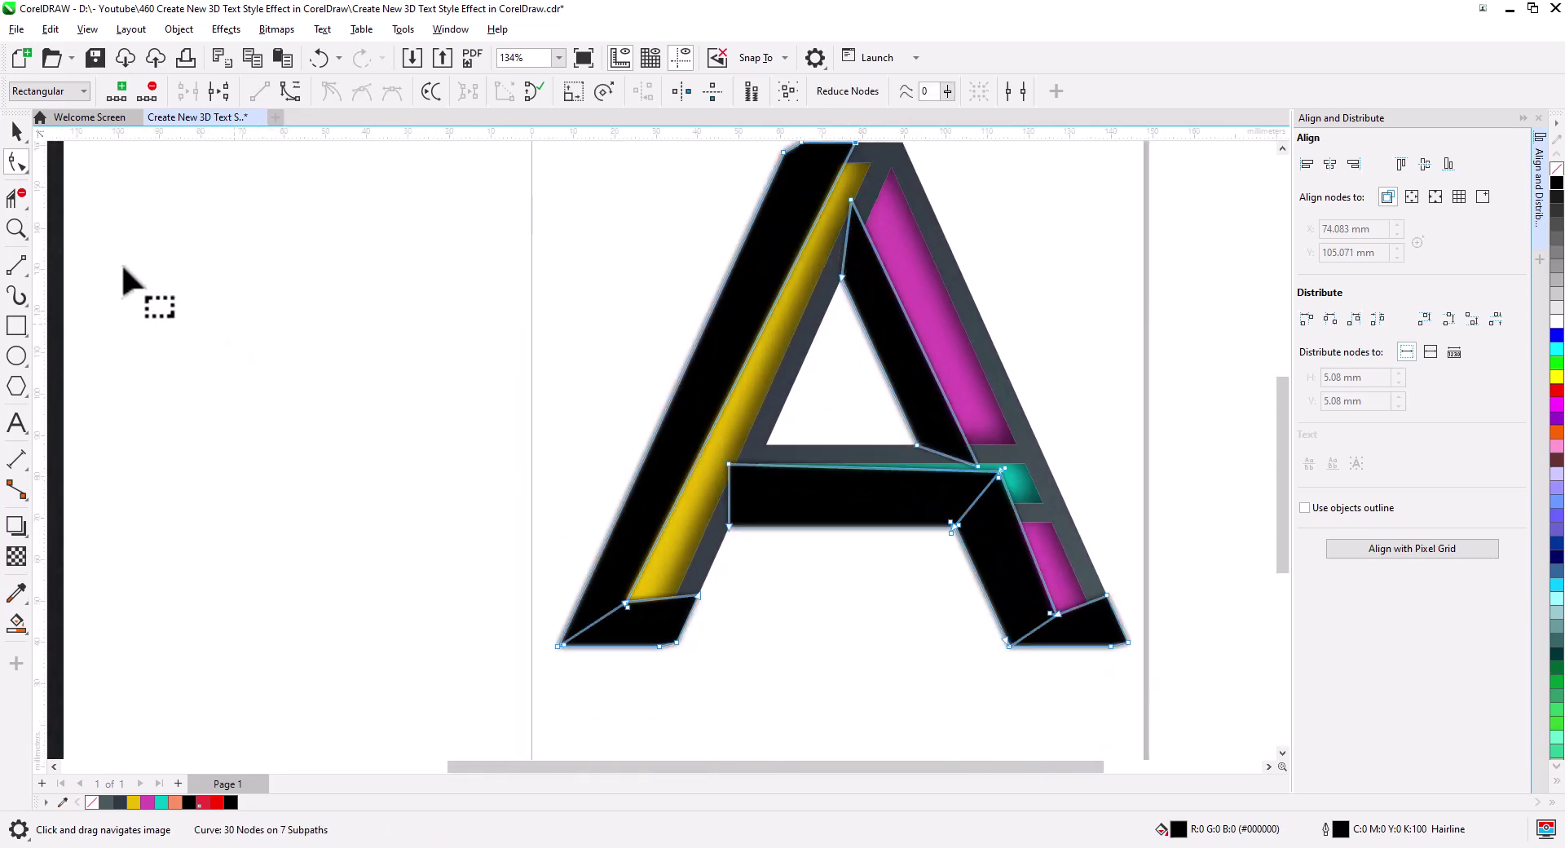
Step: Send the blurred black shadow to the back of the layer, behind the frame and coloured parts
click(16, 132)
click(234, 412)
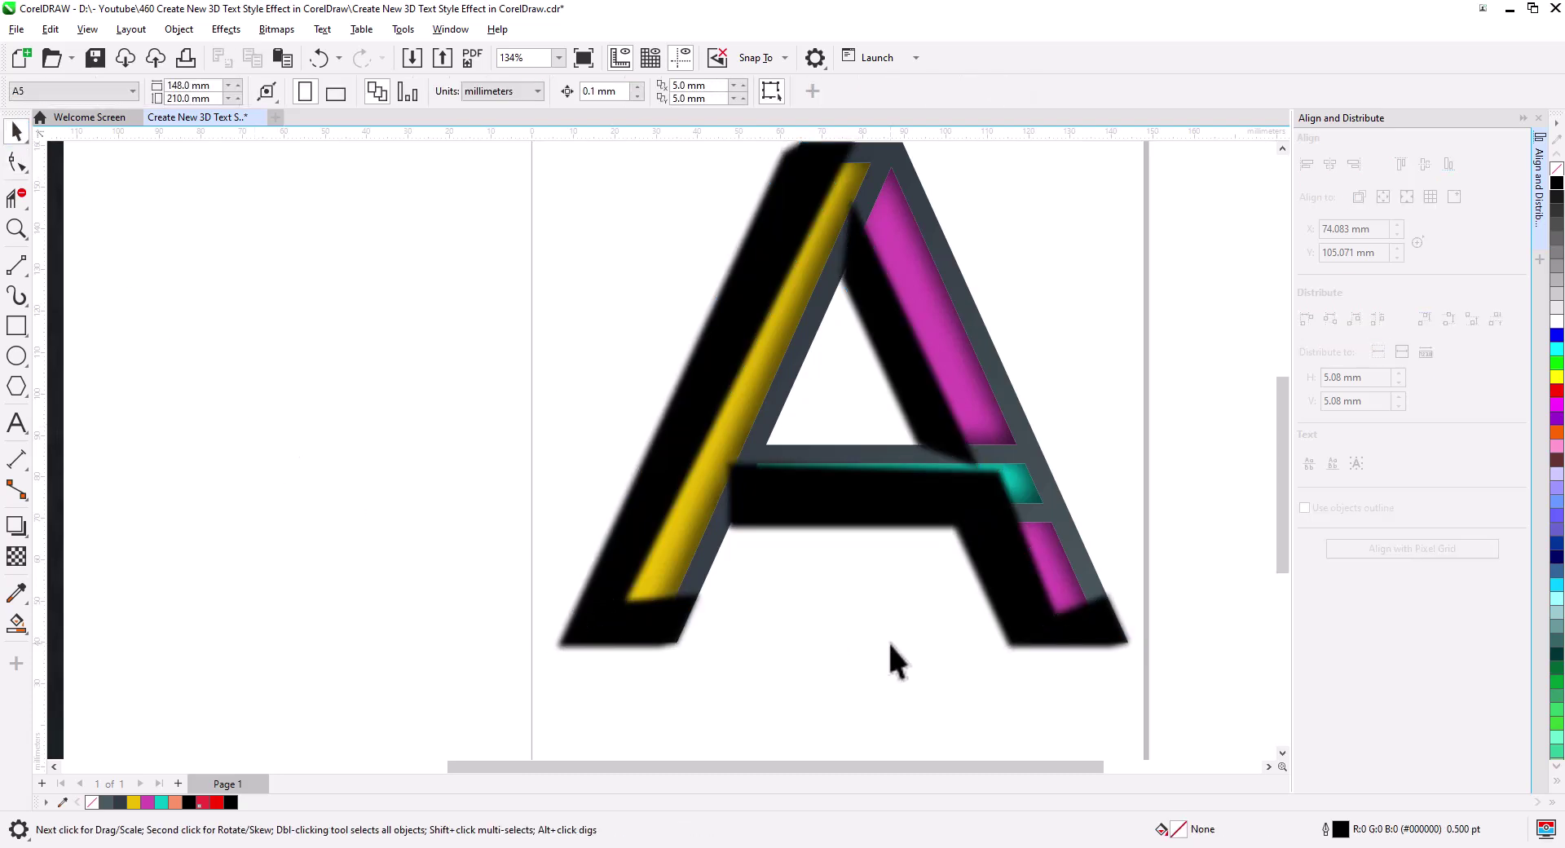
right_click(958, 515)
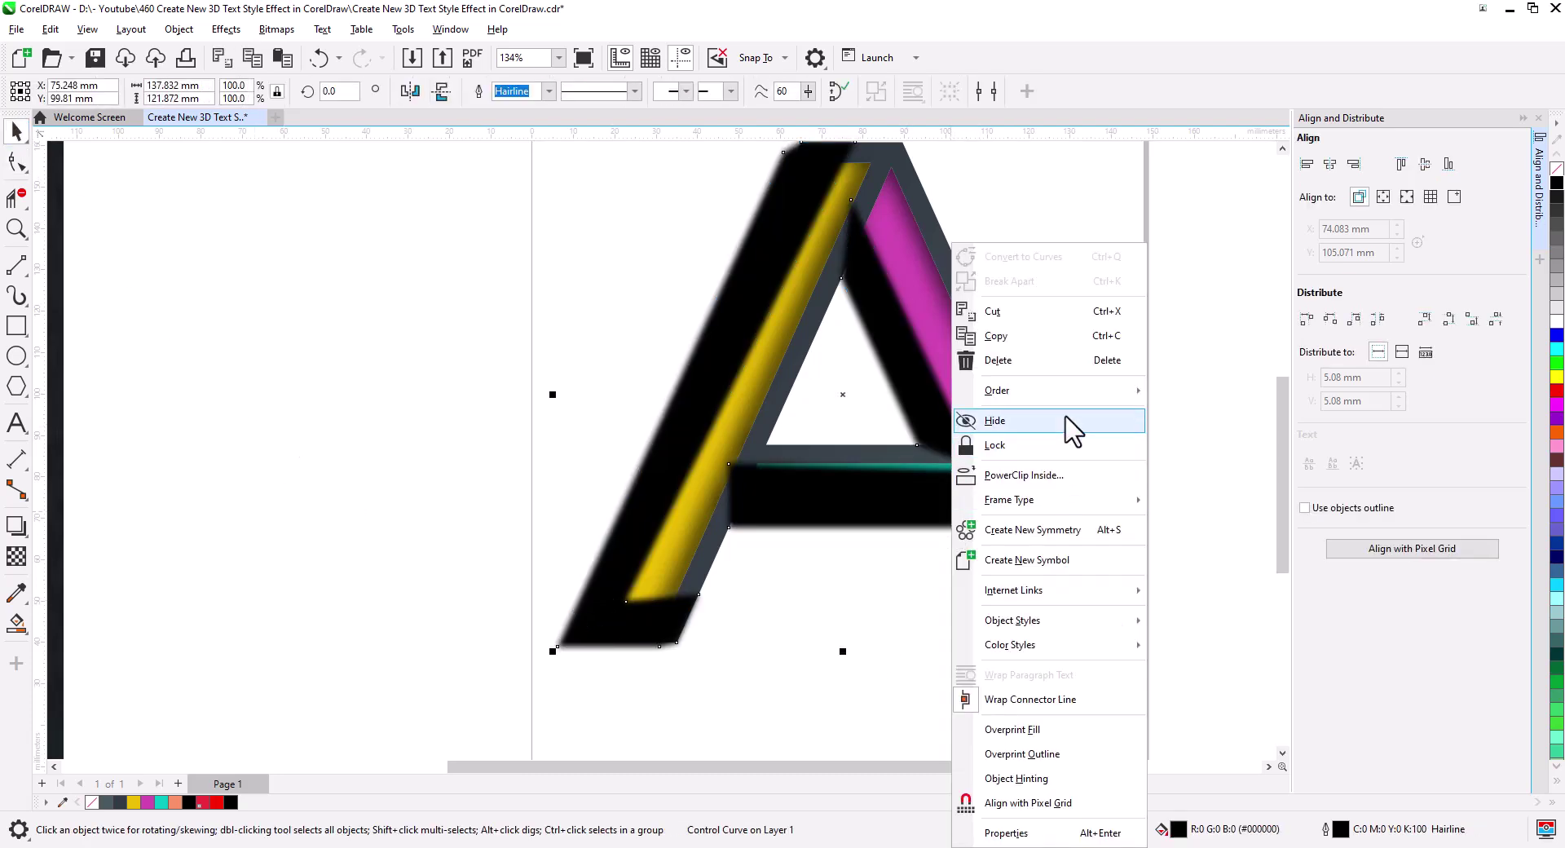
mouse_move(1067, 391)
click(1220, 420)
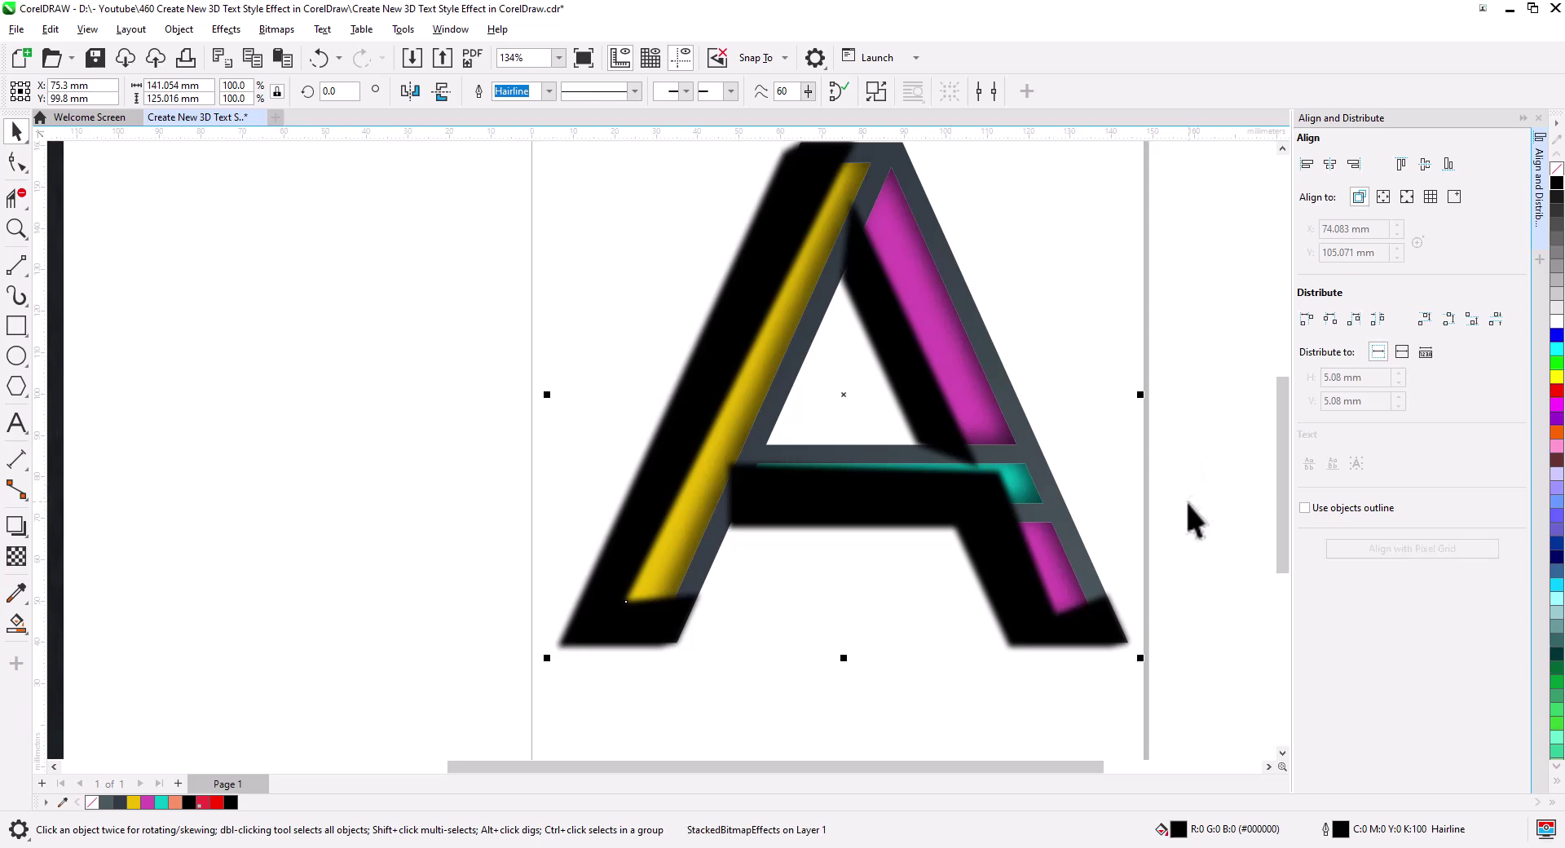
right_click(962, 514)
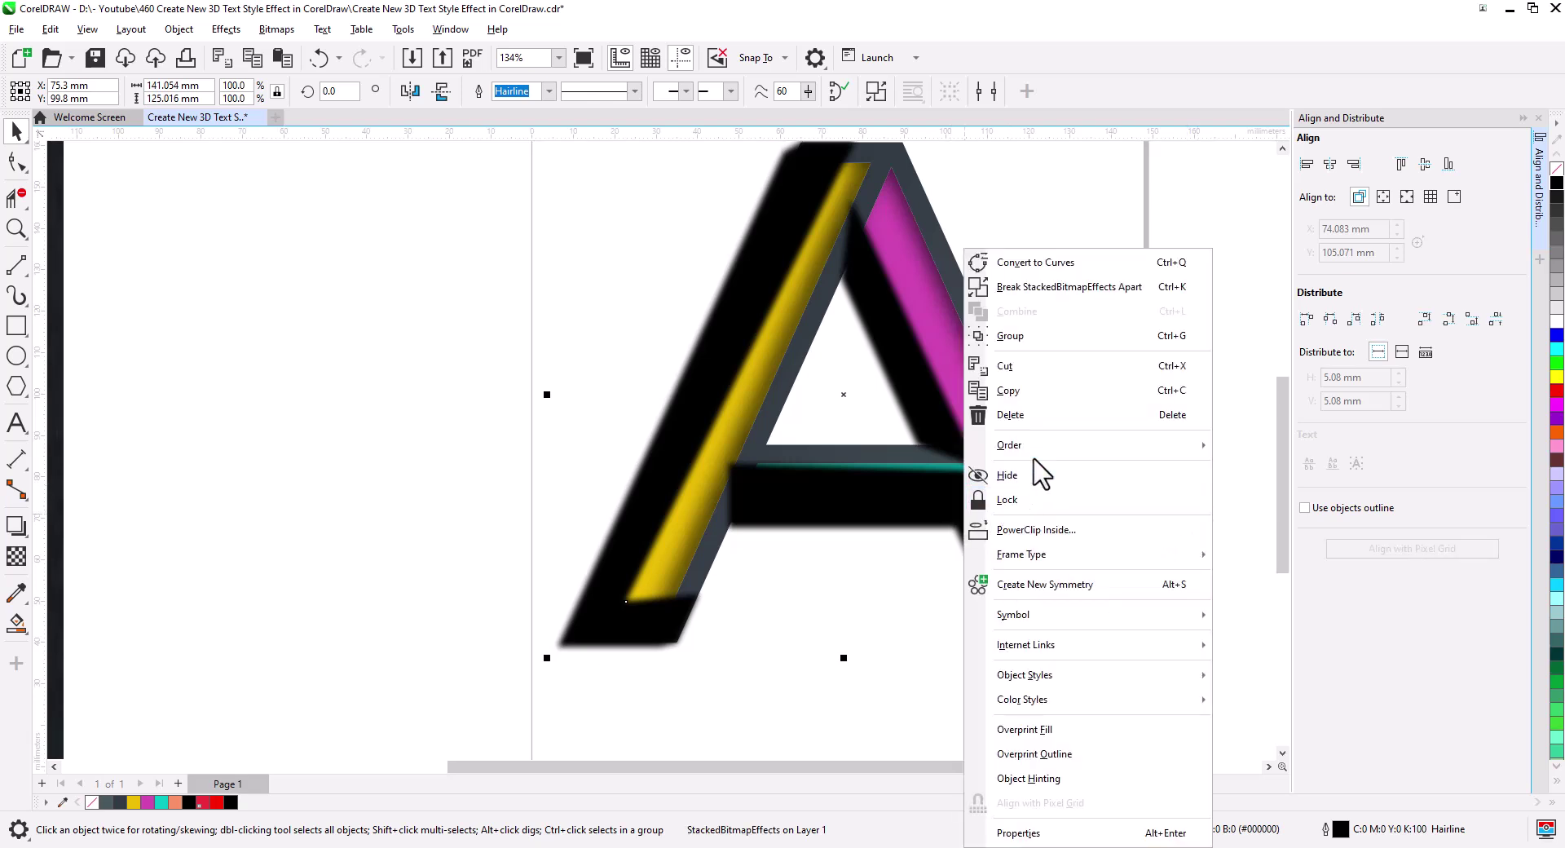
mouse_move(1040, 448)
click(1243, 526)
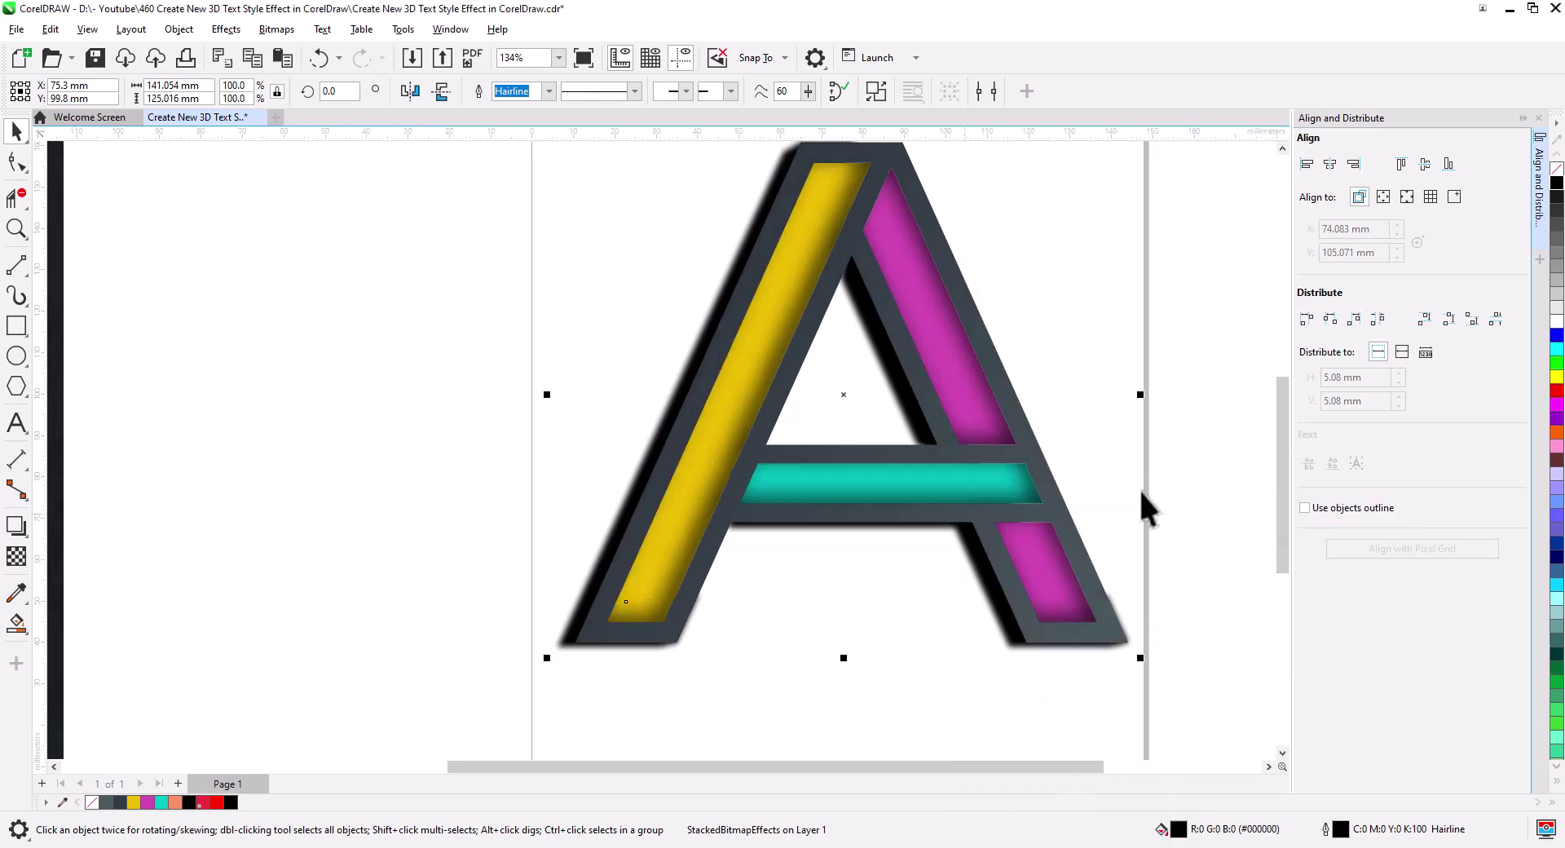
click(1133, 514)
Step: Move the shadow nodes protruding at the right side of both feet inward so they sit behind the frame
drag(1105, 517, 1023, 590)
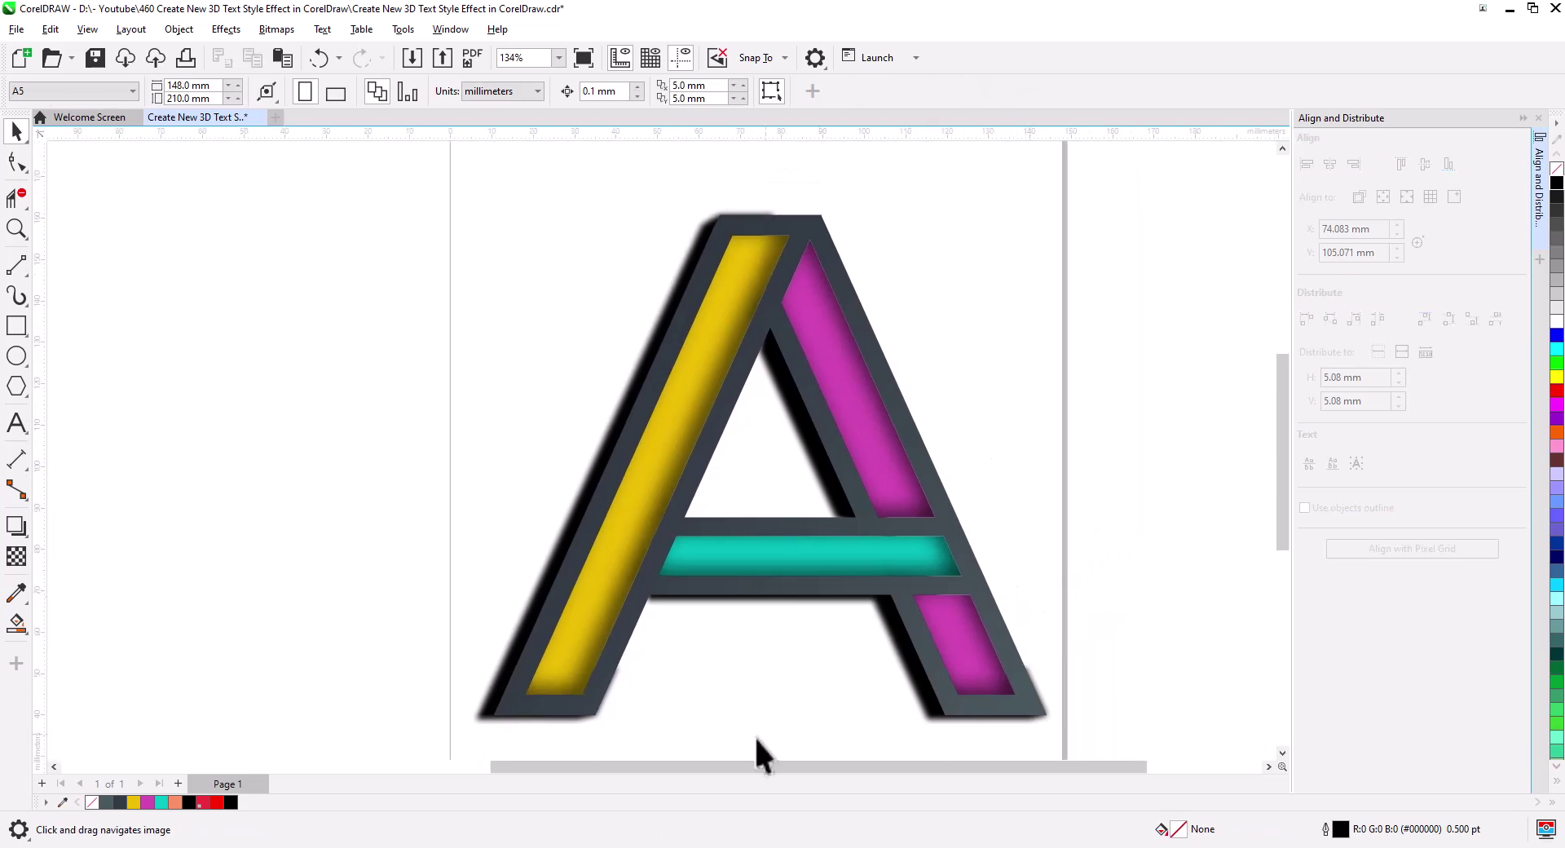
drag(690, 751, 775, 649)
scroll(690, 639, up, 4)
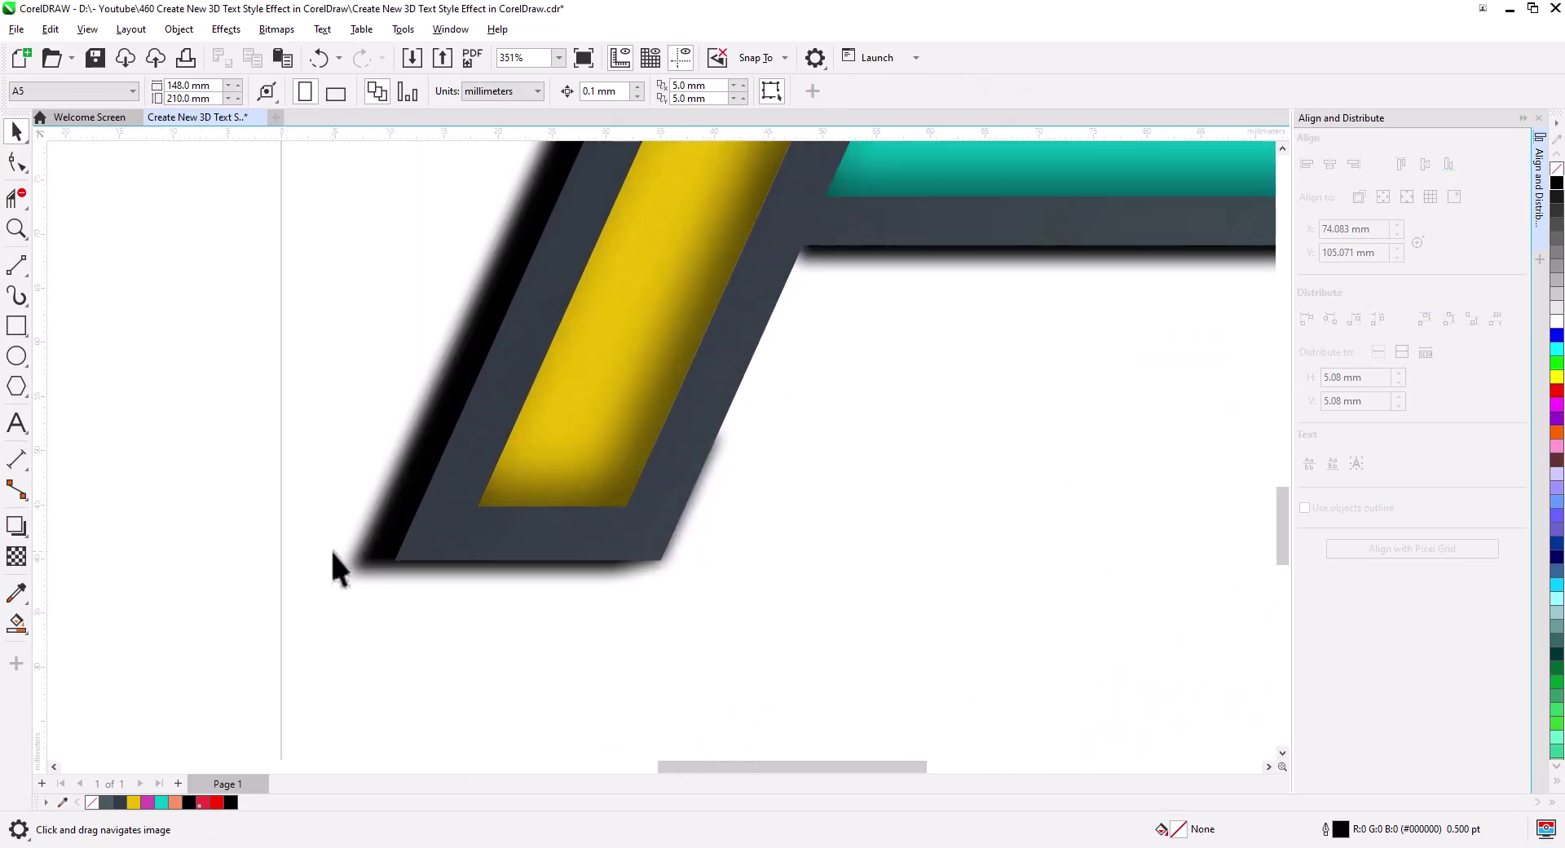
click(364, 556)
click(16, 161)
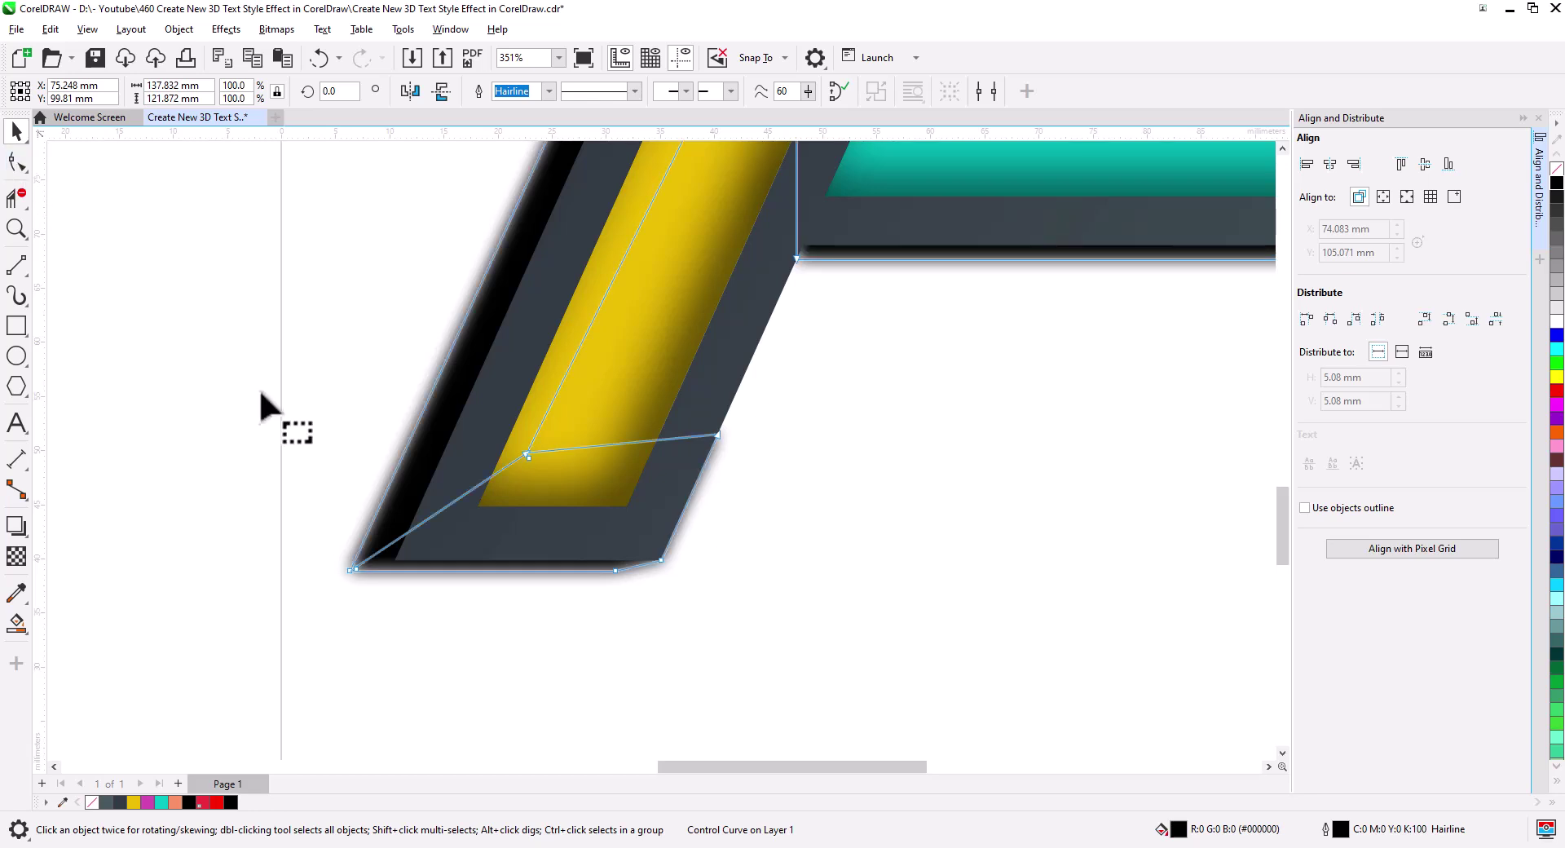
click(717, 434)
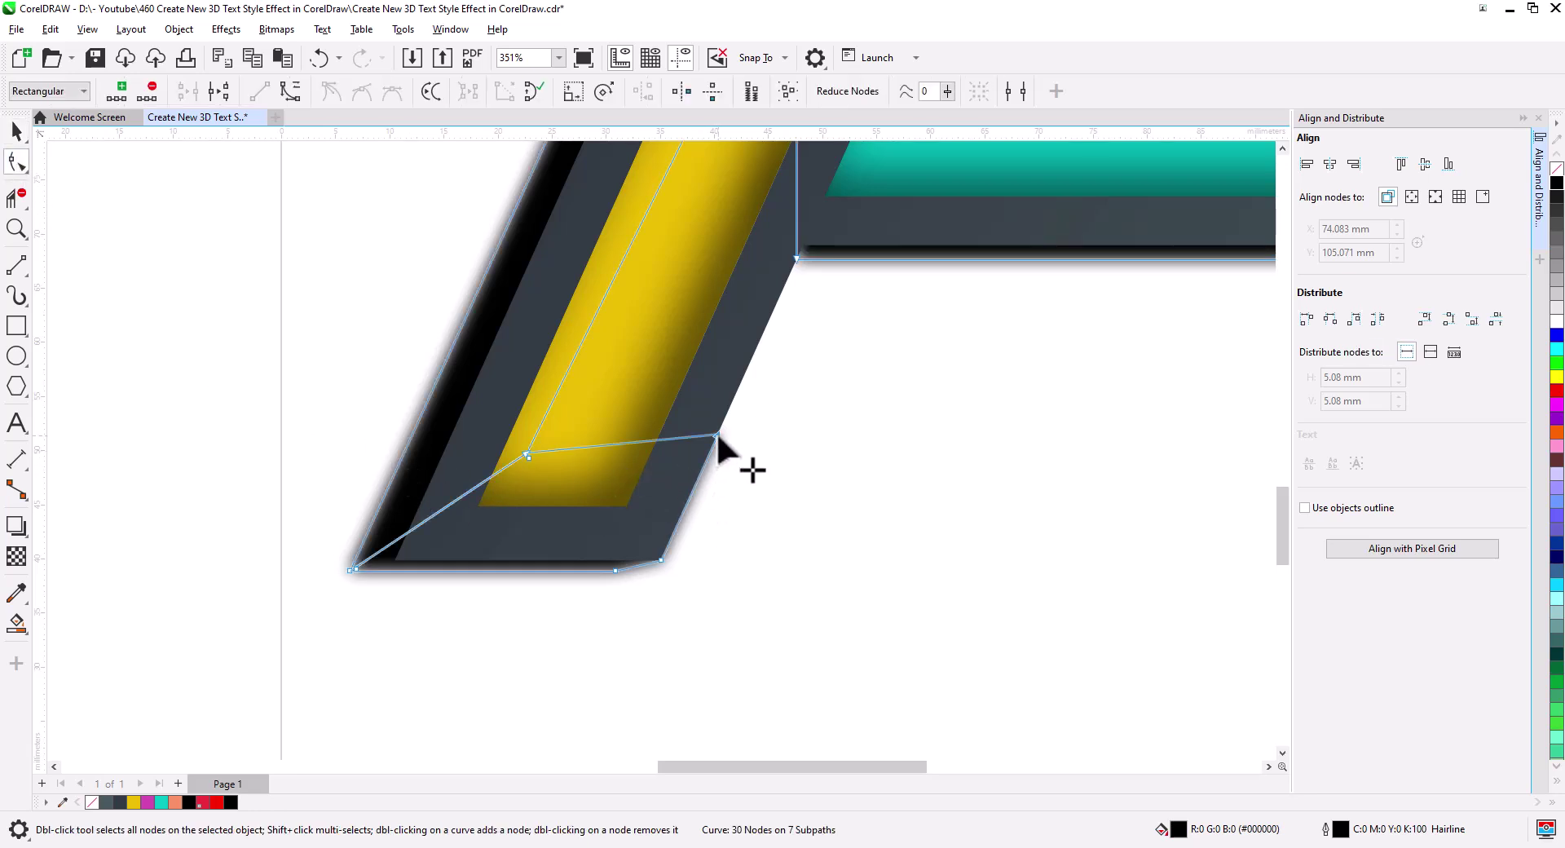
drag(715, 432, 666, 399)
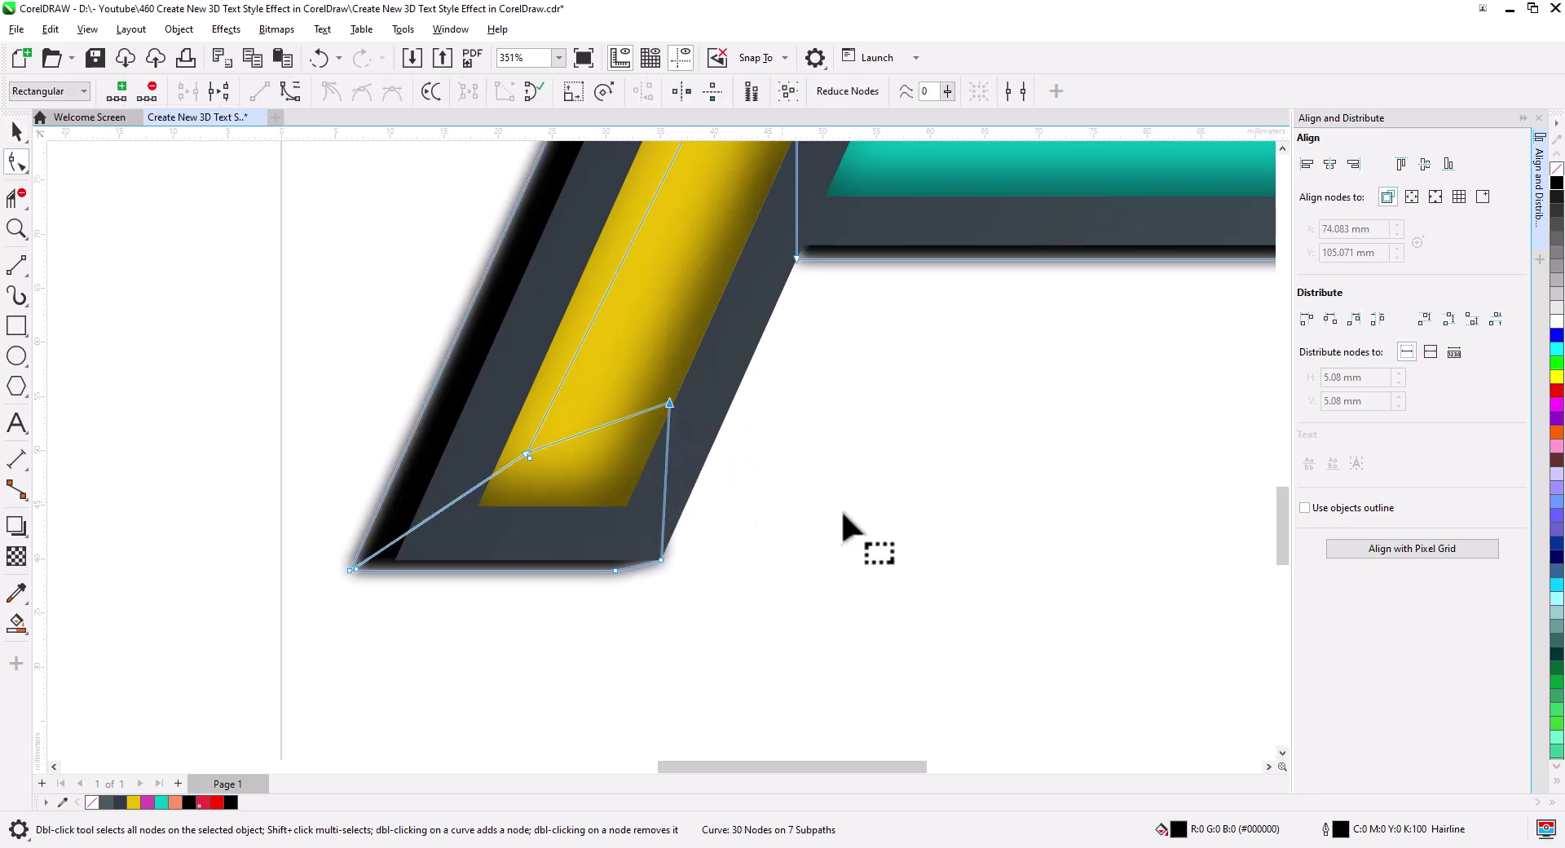
drag(895, 526, 150, 564)
drag(1040, 475, 968, 475)
Step: Move the shadow's node on the apex's top edge down behind the frame
drag(599, 366, 765, 787)
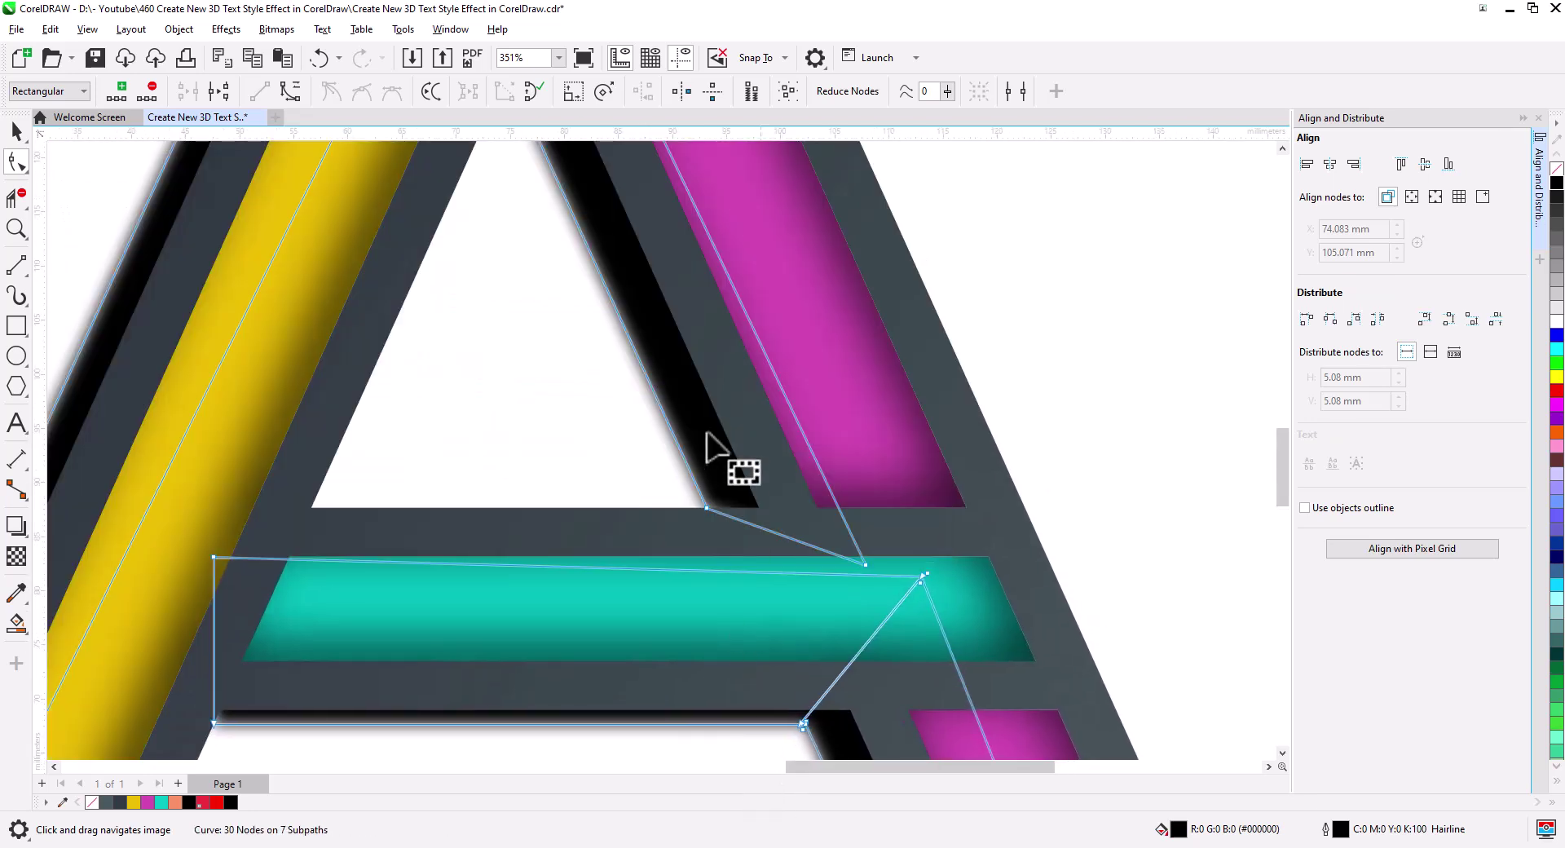
drag(660, 326, 777, 643)
drag(683, 281, 768, 626)
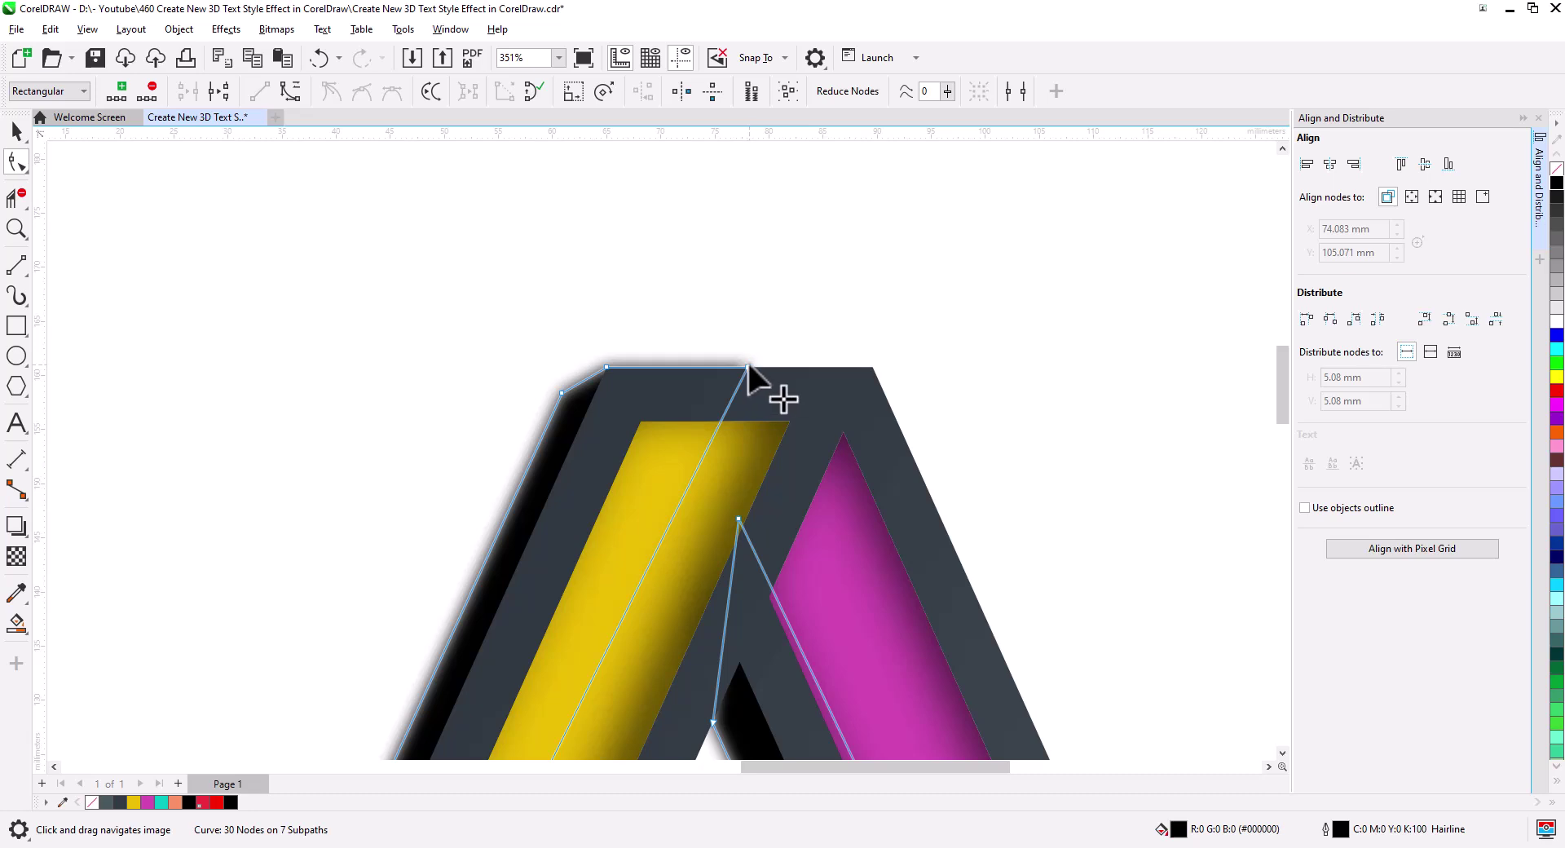
drag(749, 366, 740, 422)
drag(834, 647, 686, 186)
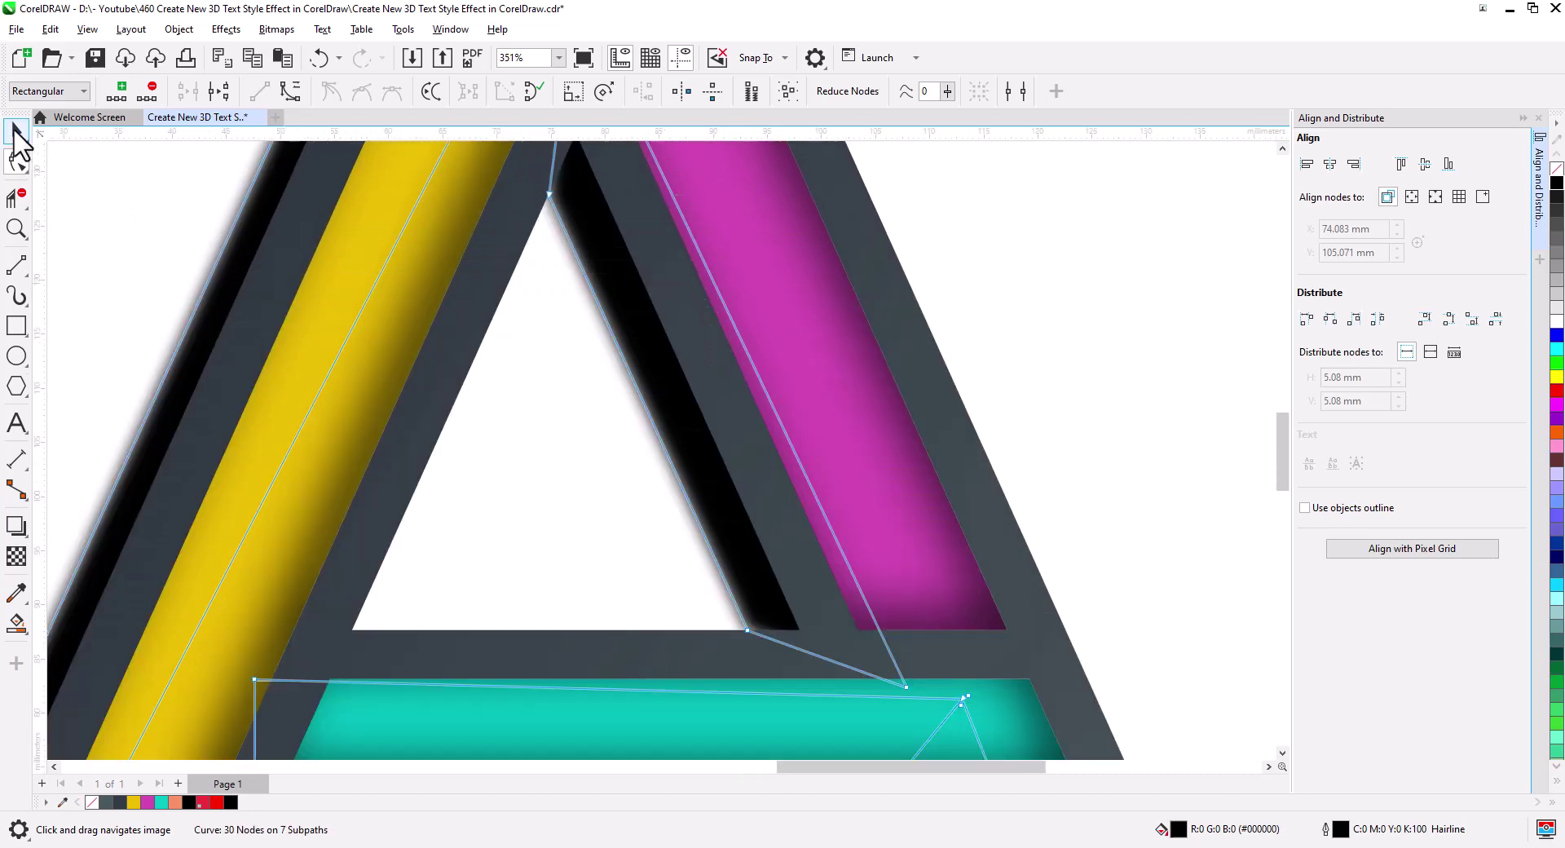
click(14, 131)
Step: Select all parts of the letter A and scale them down about the centre to about 94.7%
scroll(628, 416, down, 3)
drag(641, 471, 656, 433)
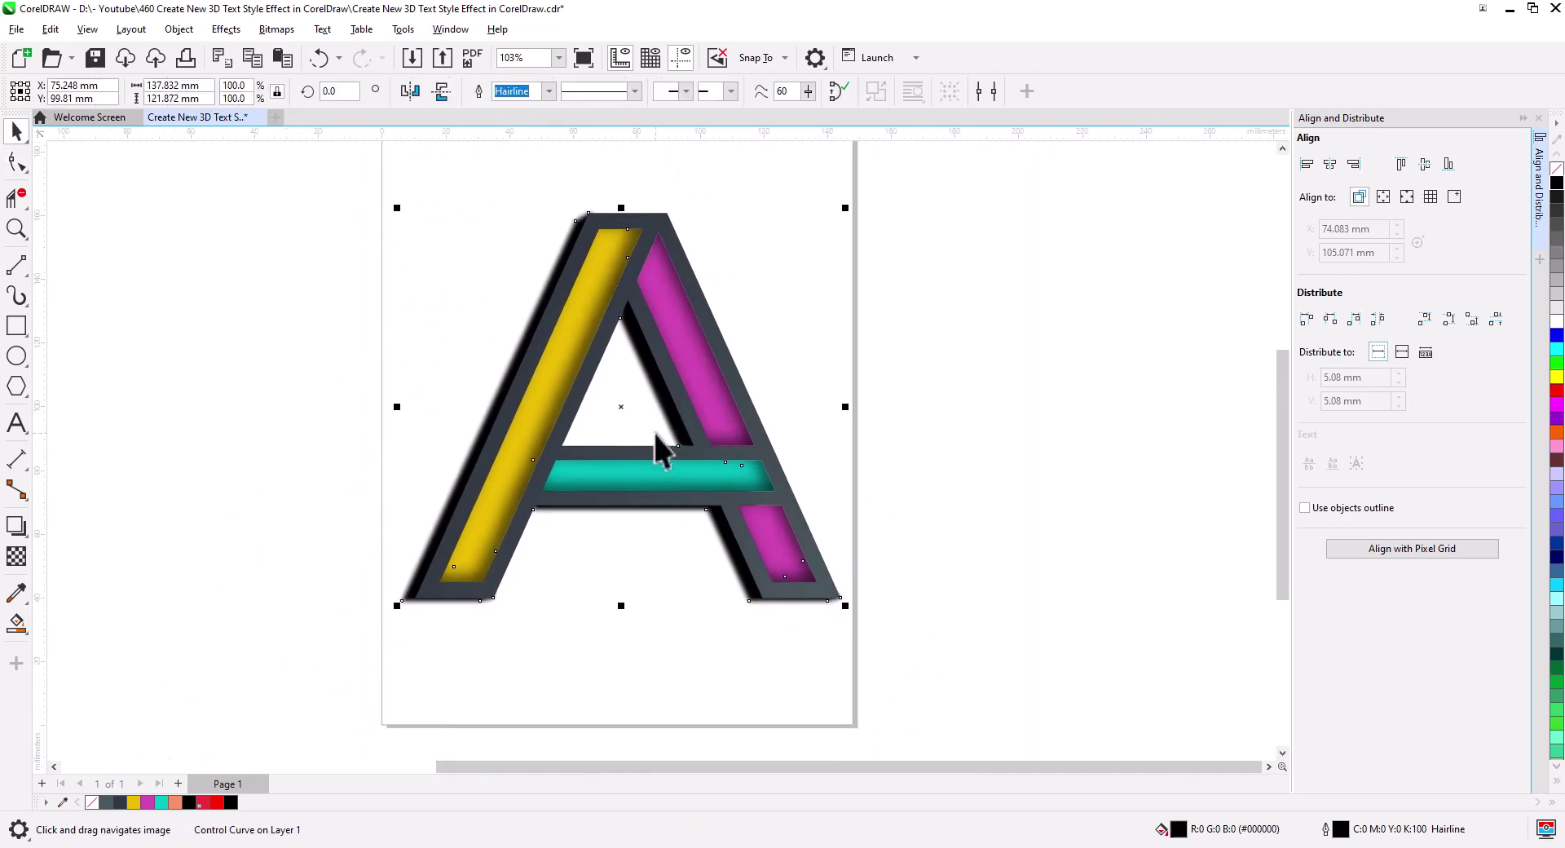
scroll(662, 448, down, 1)
drag(379, 220, 381, 225)
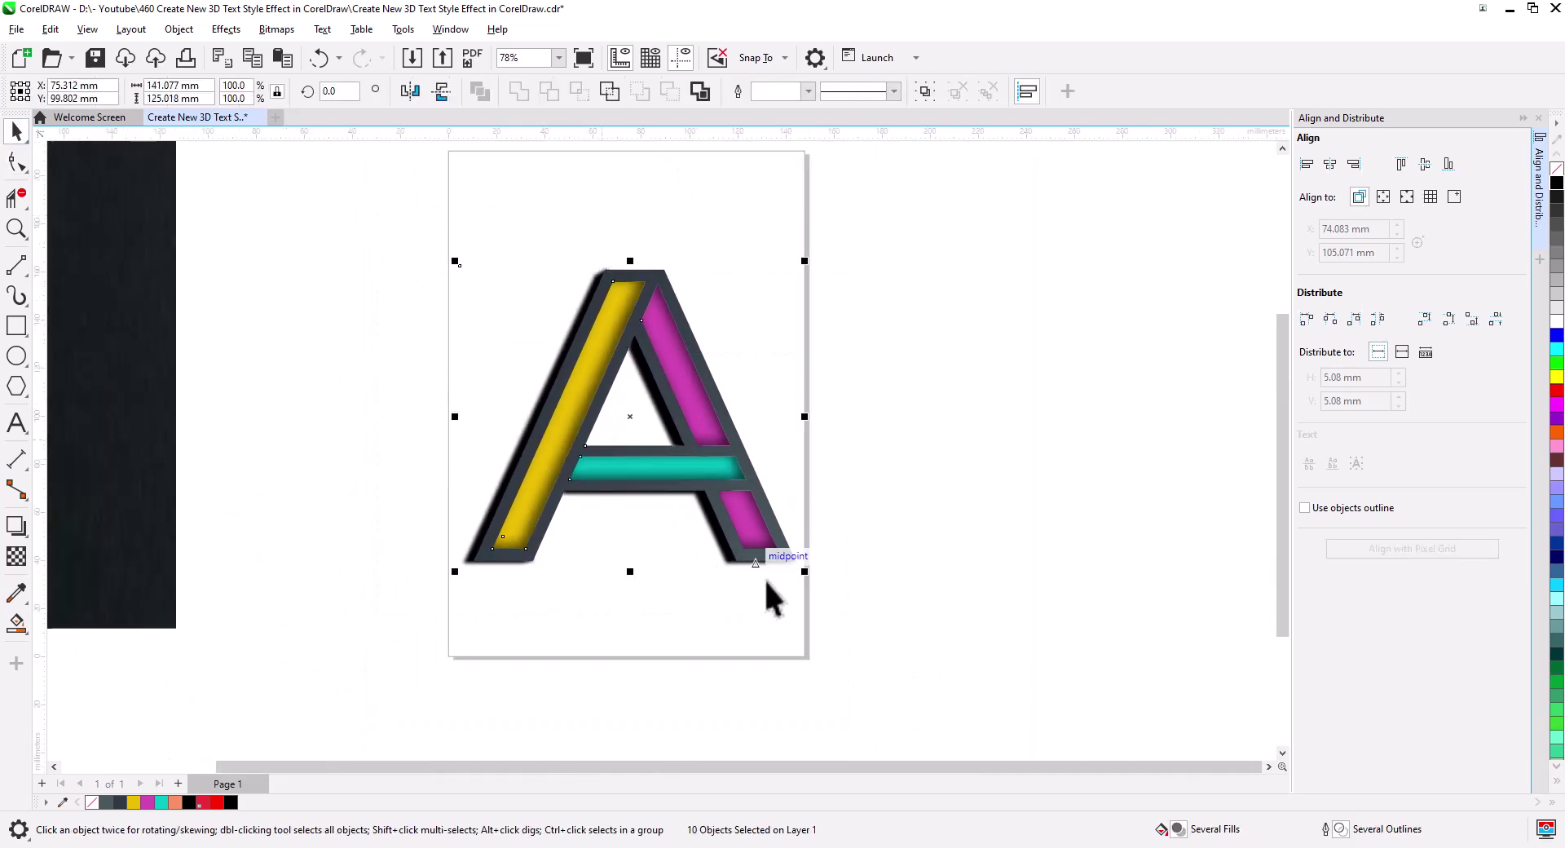
drag(803, 568, 798, 574)
key(Escape)
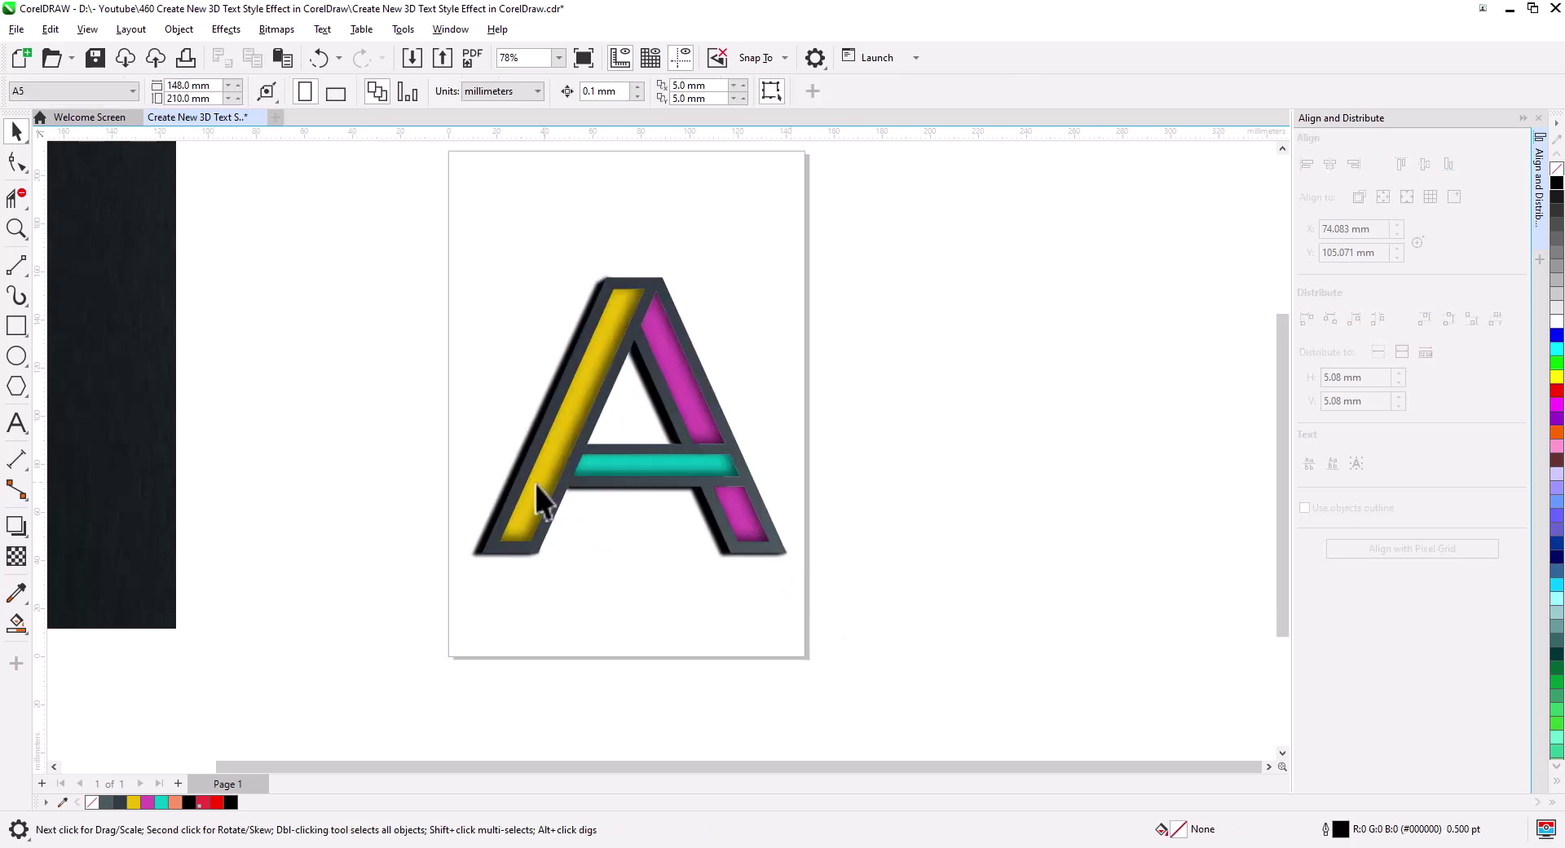
Step: Centre the dark texture bitmap on the page and send it to the back of the page
click(139, 354)
key(p)
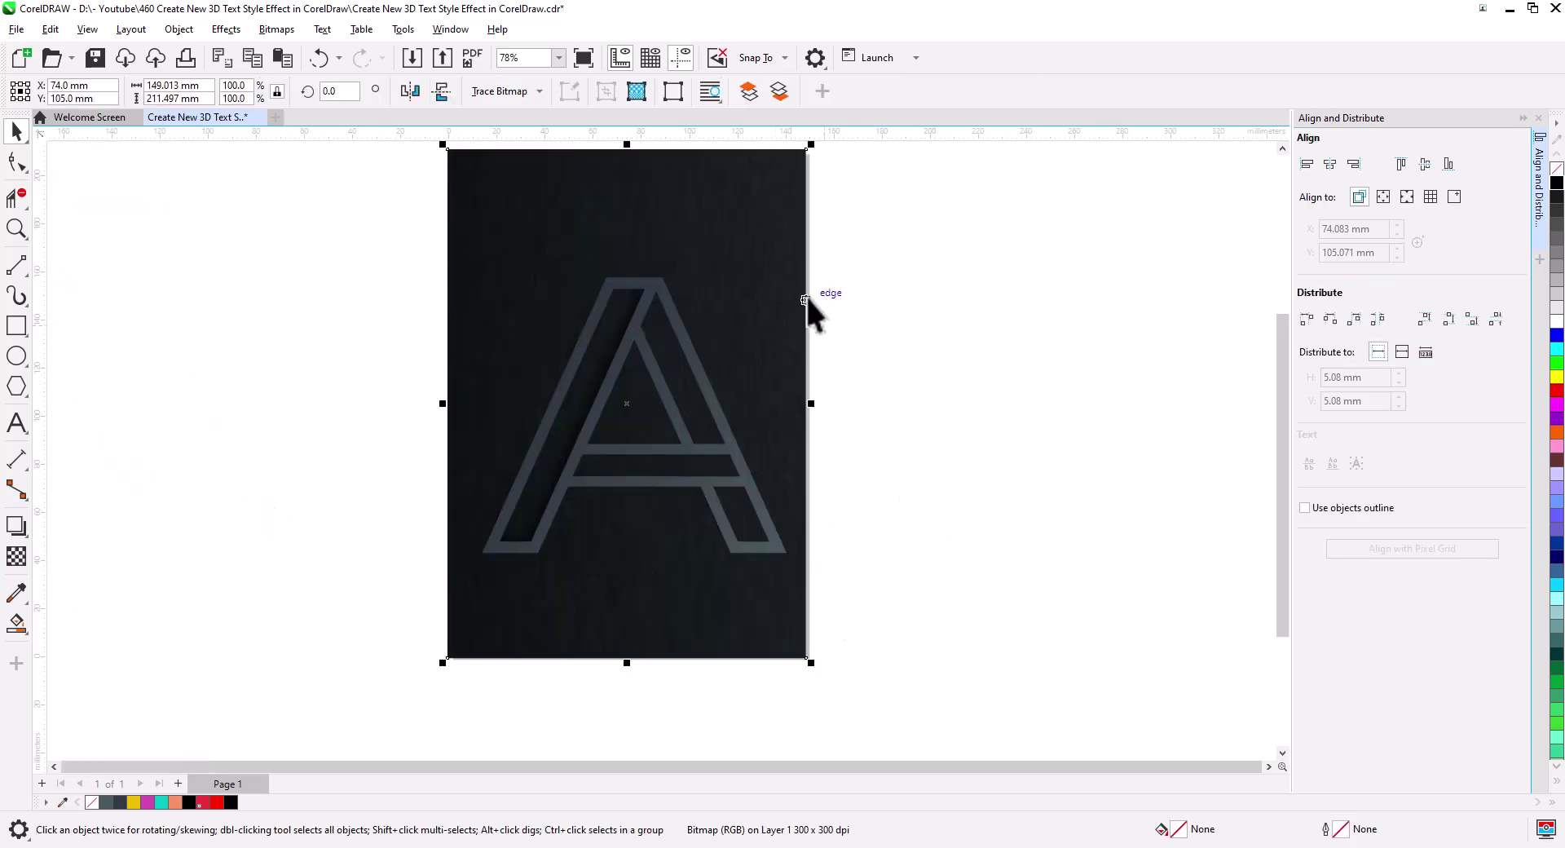
right_click(806, 242)
mouse_move(908, 442)
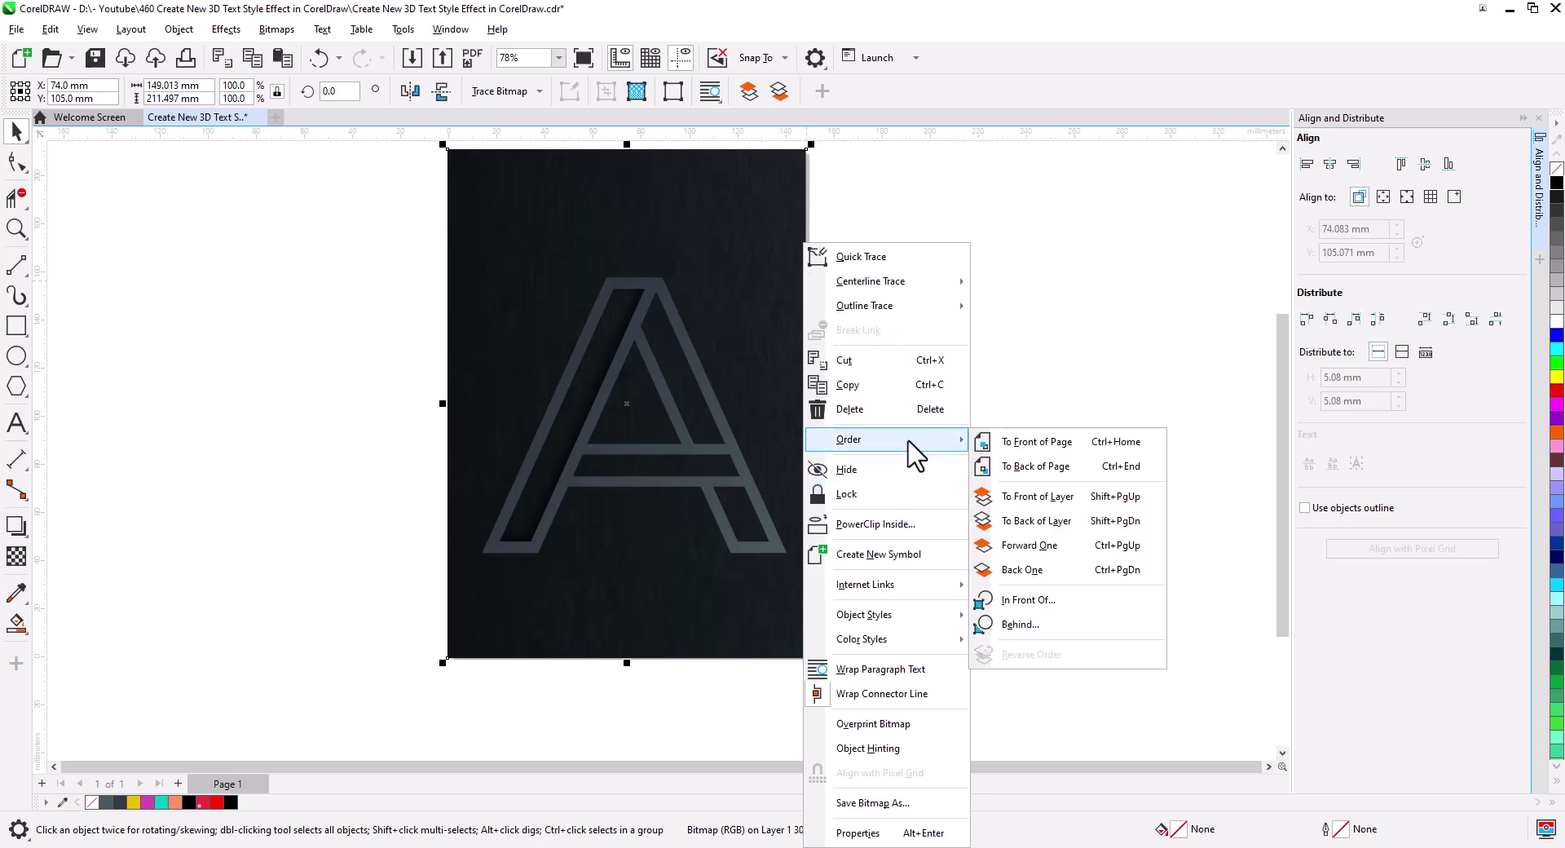
click(1052, 468)
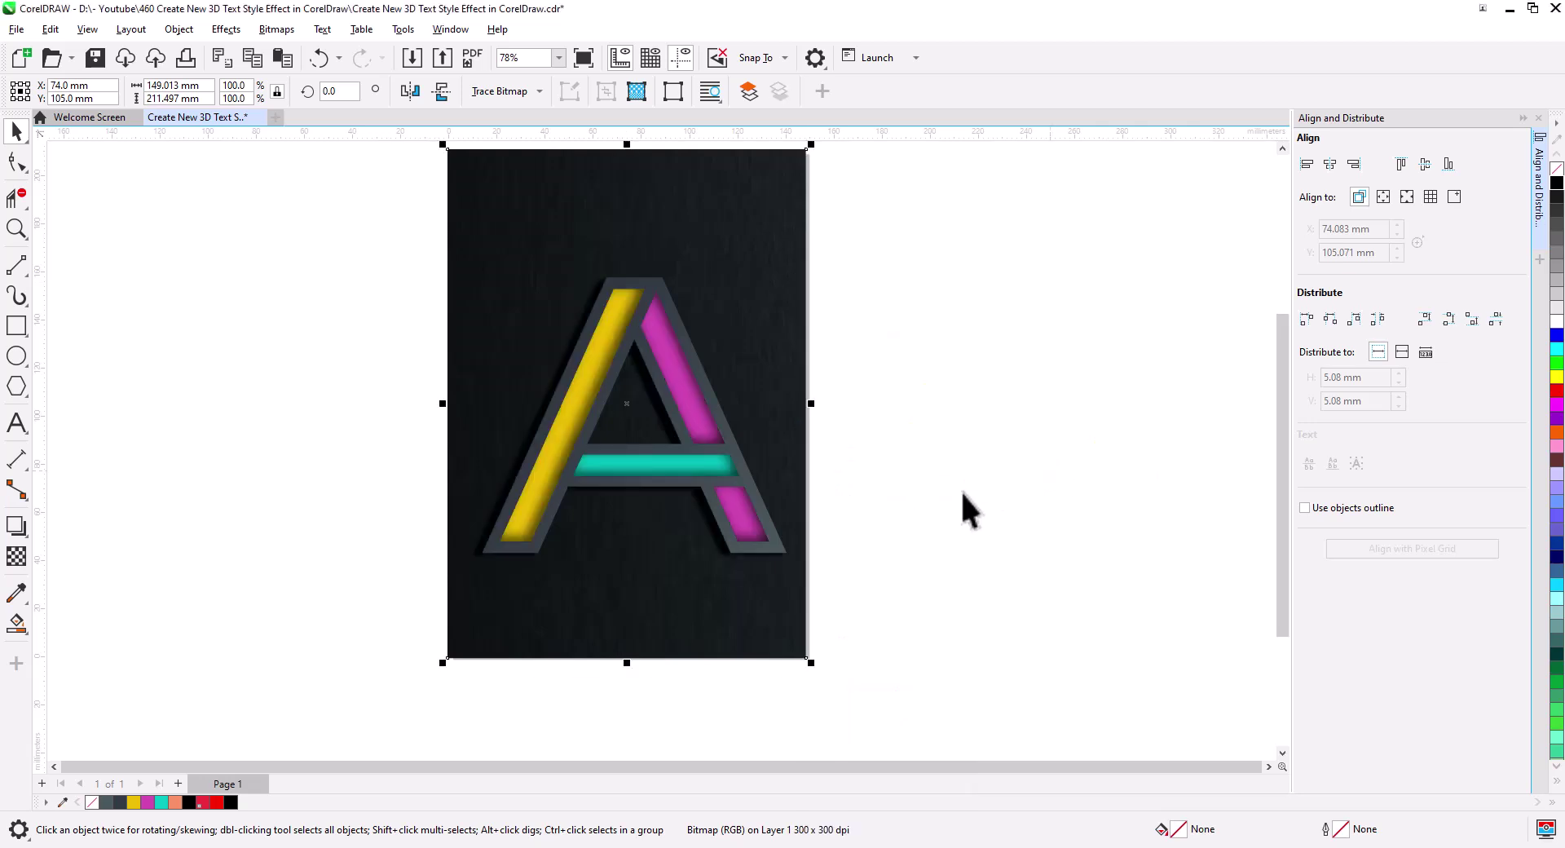
click(838, 529)
Step: Apply a uniform transparency of 57 to the blurred black shadow
scroll(682, 535, up, 2)
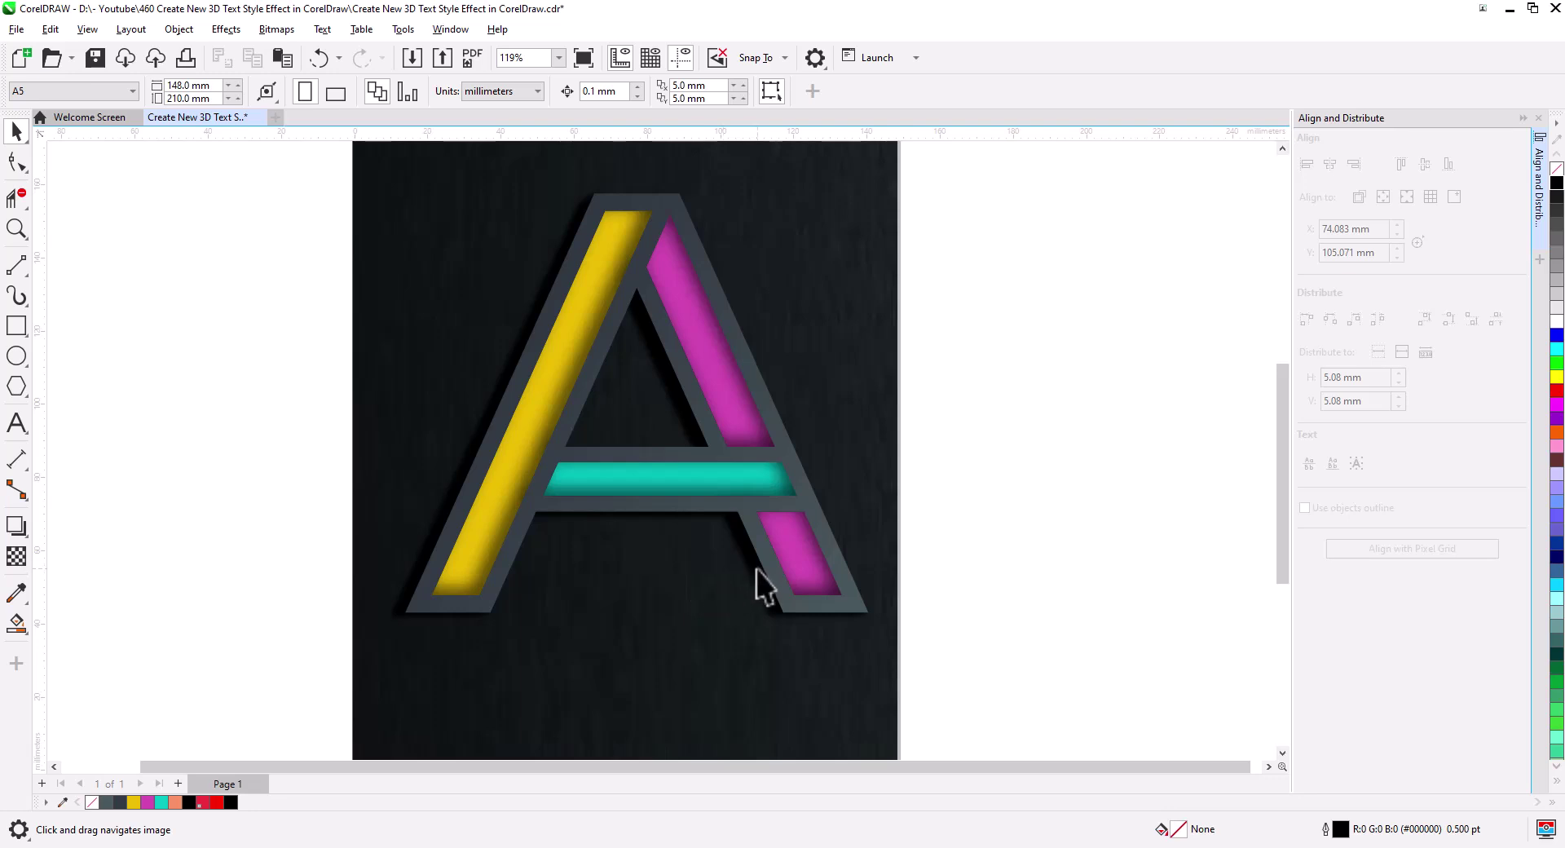
click(755, 570)
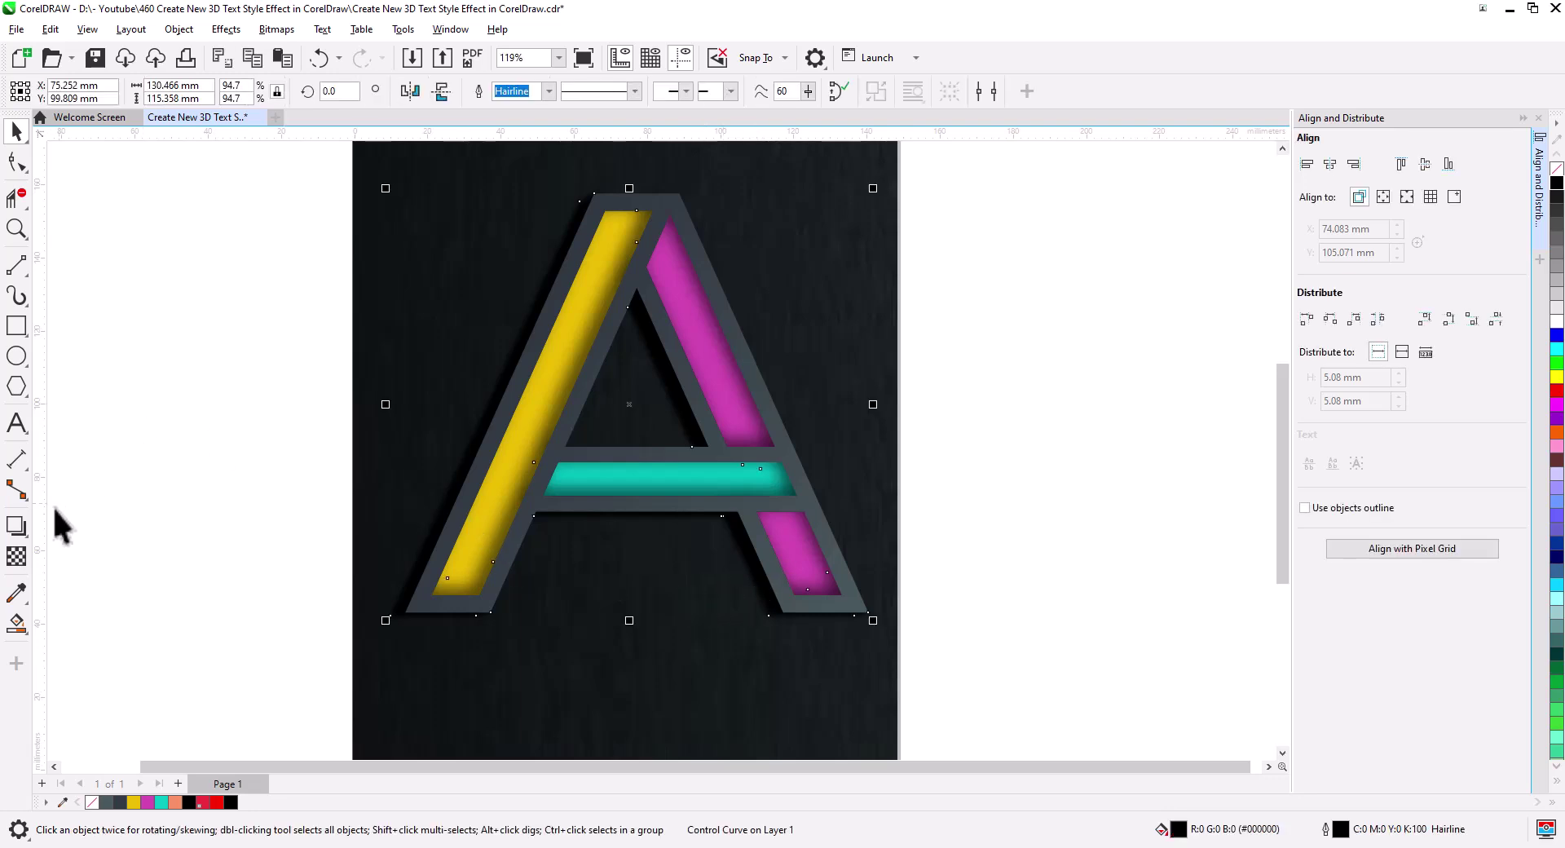
click(15, 558)
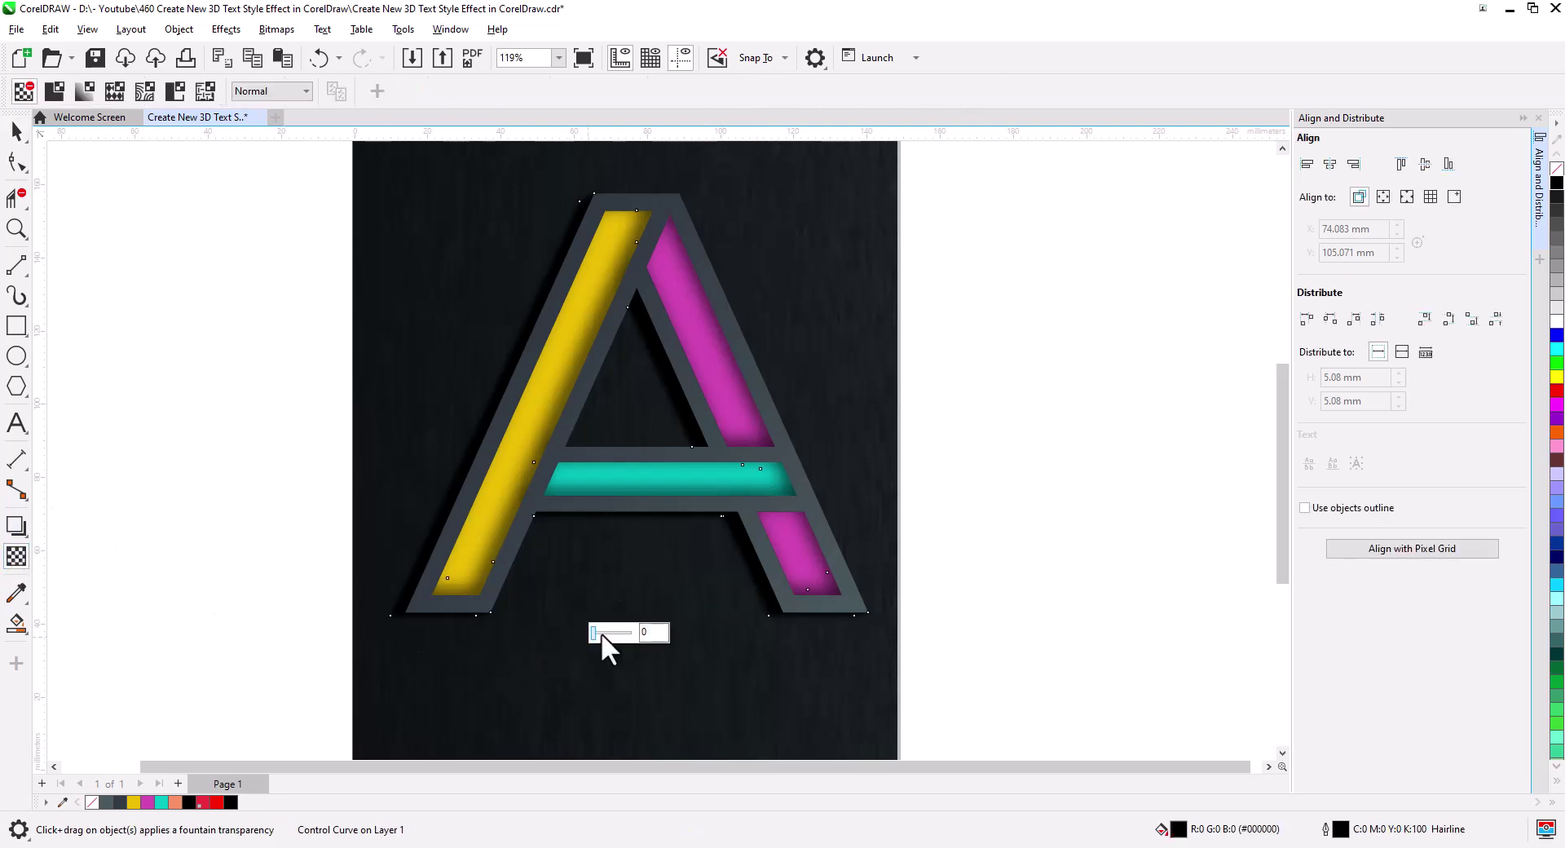
drag(613, 632, 614, 633)
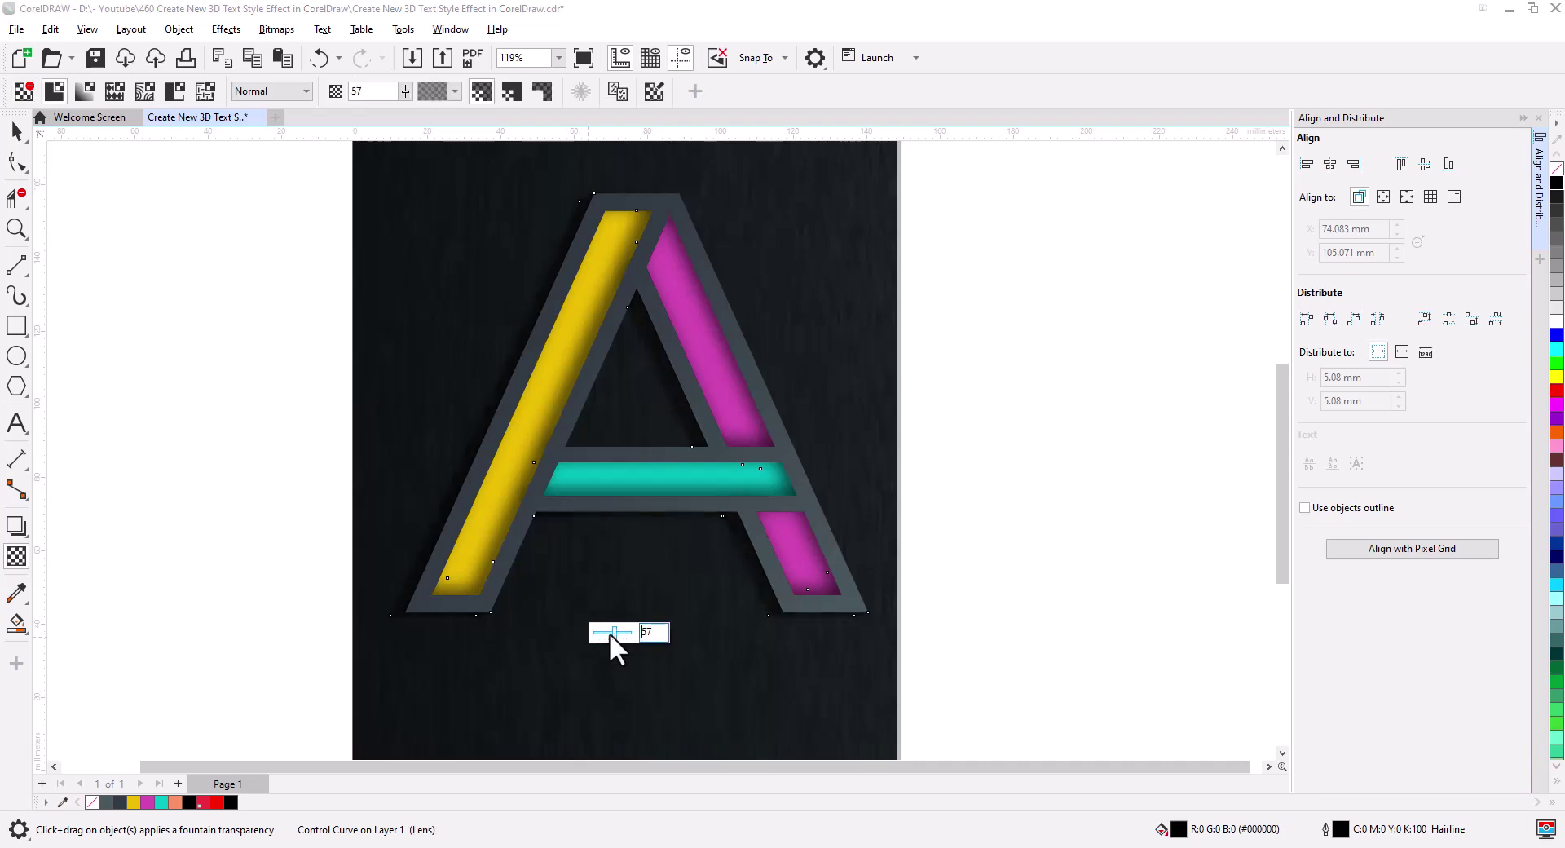
click(18, 132)
scroll(738, 618, up, 3)
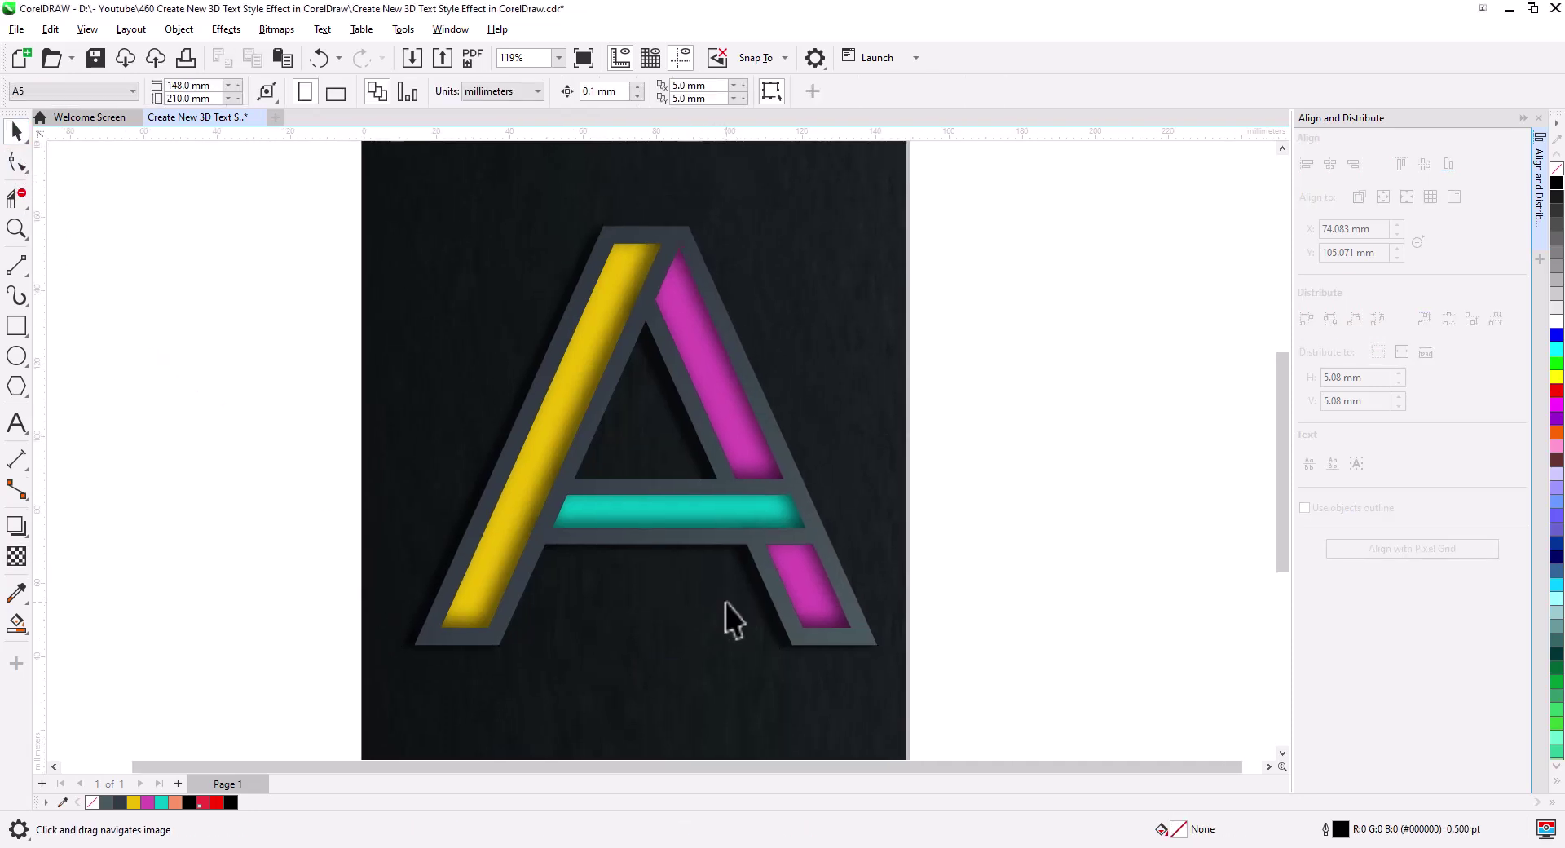
drag(726, 602, 735, 647)
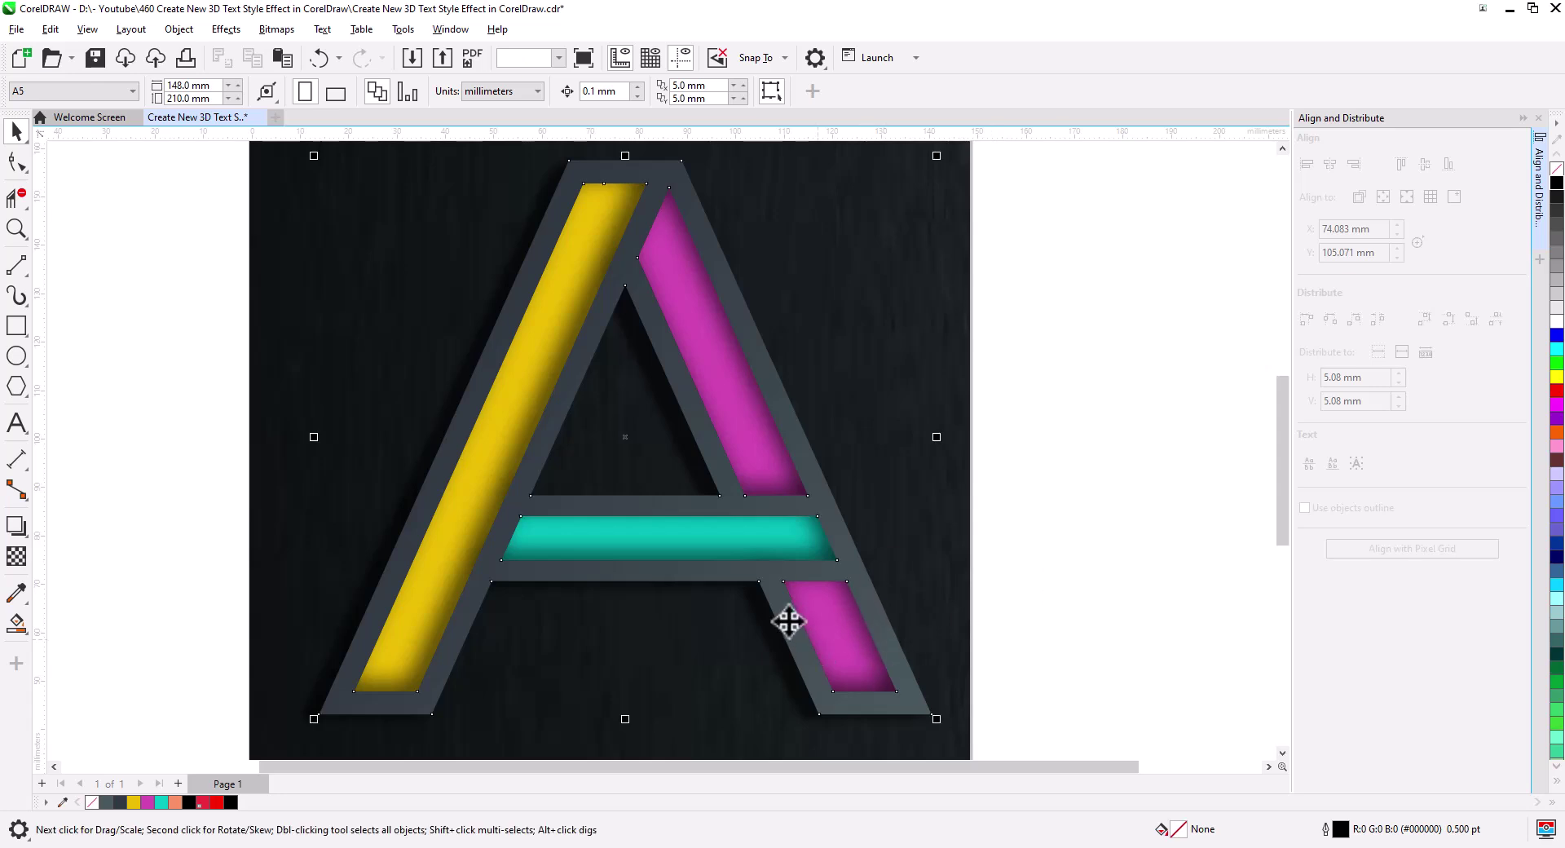
Step: Add Gaussian noise to the letter's grey frame with level 48, density 52 and the Intensity colour mode
click(226, 30)
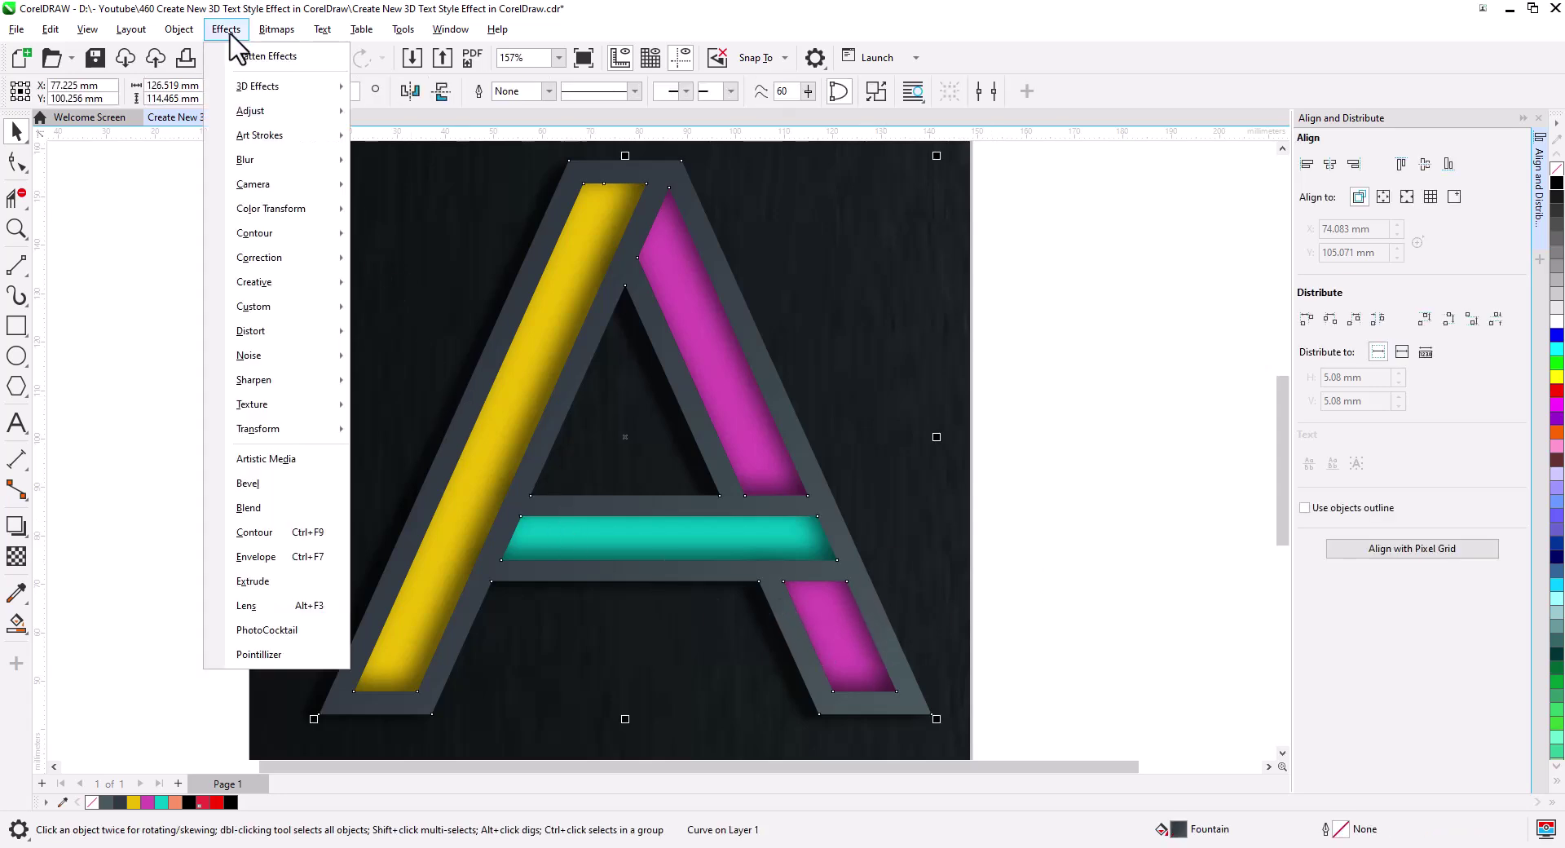
mouse_move(281, 359)
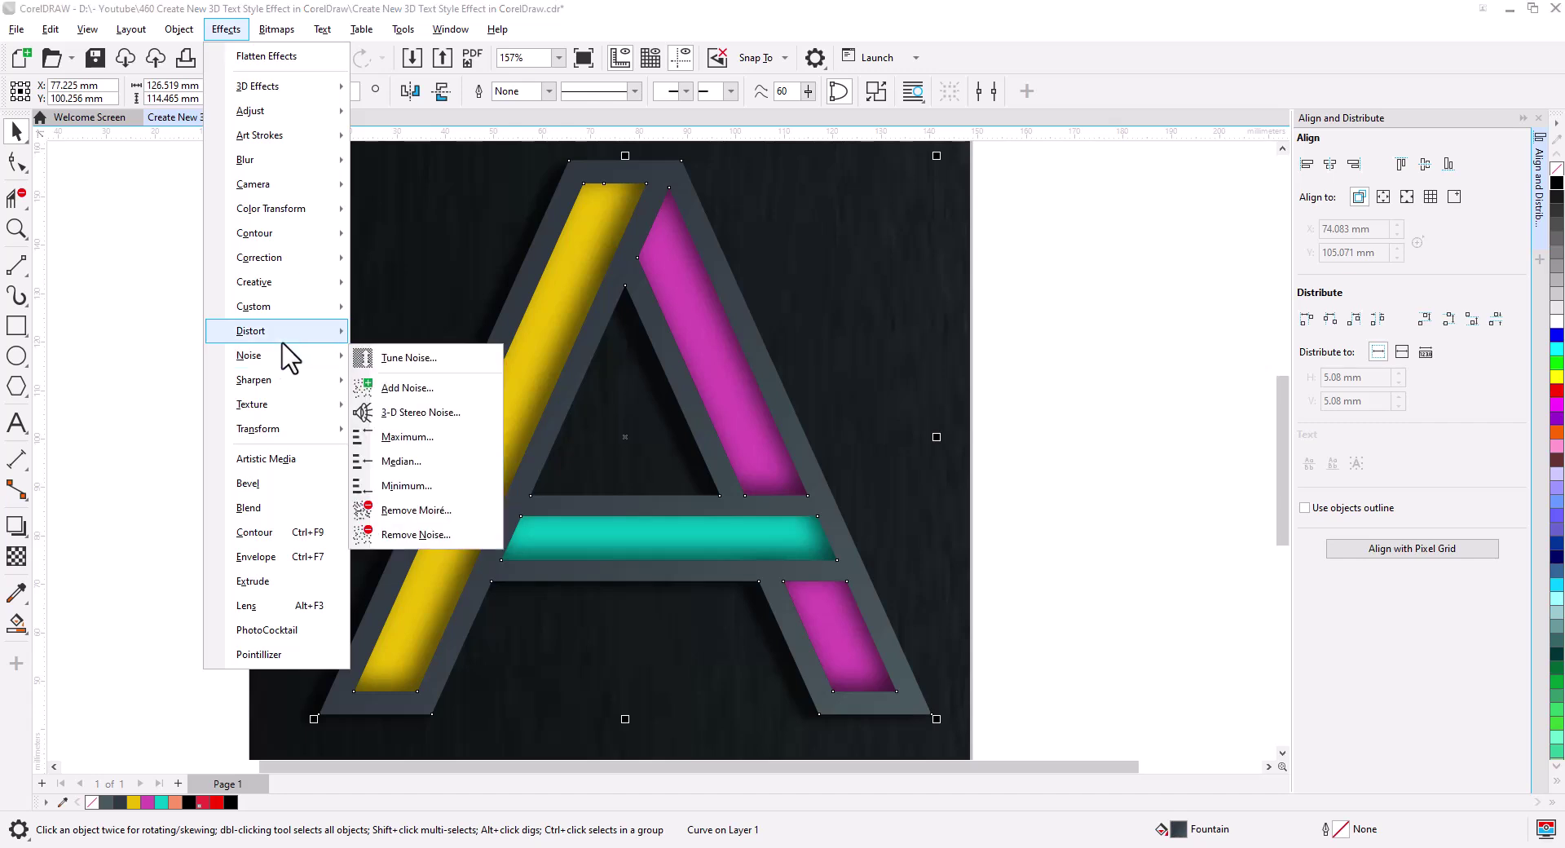
click(499, 417)
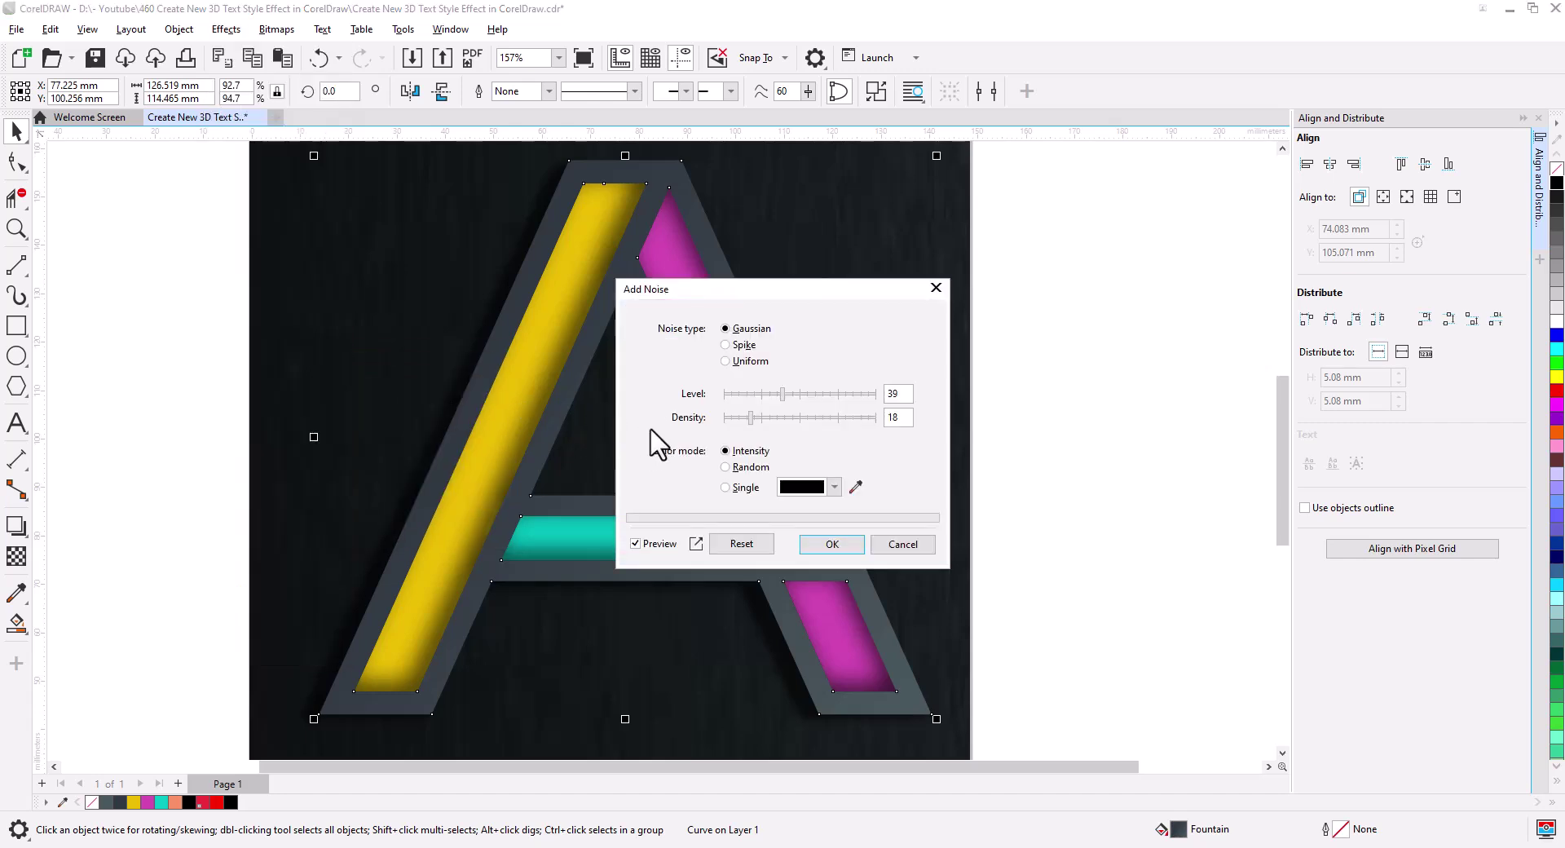
click(796, 394)
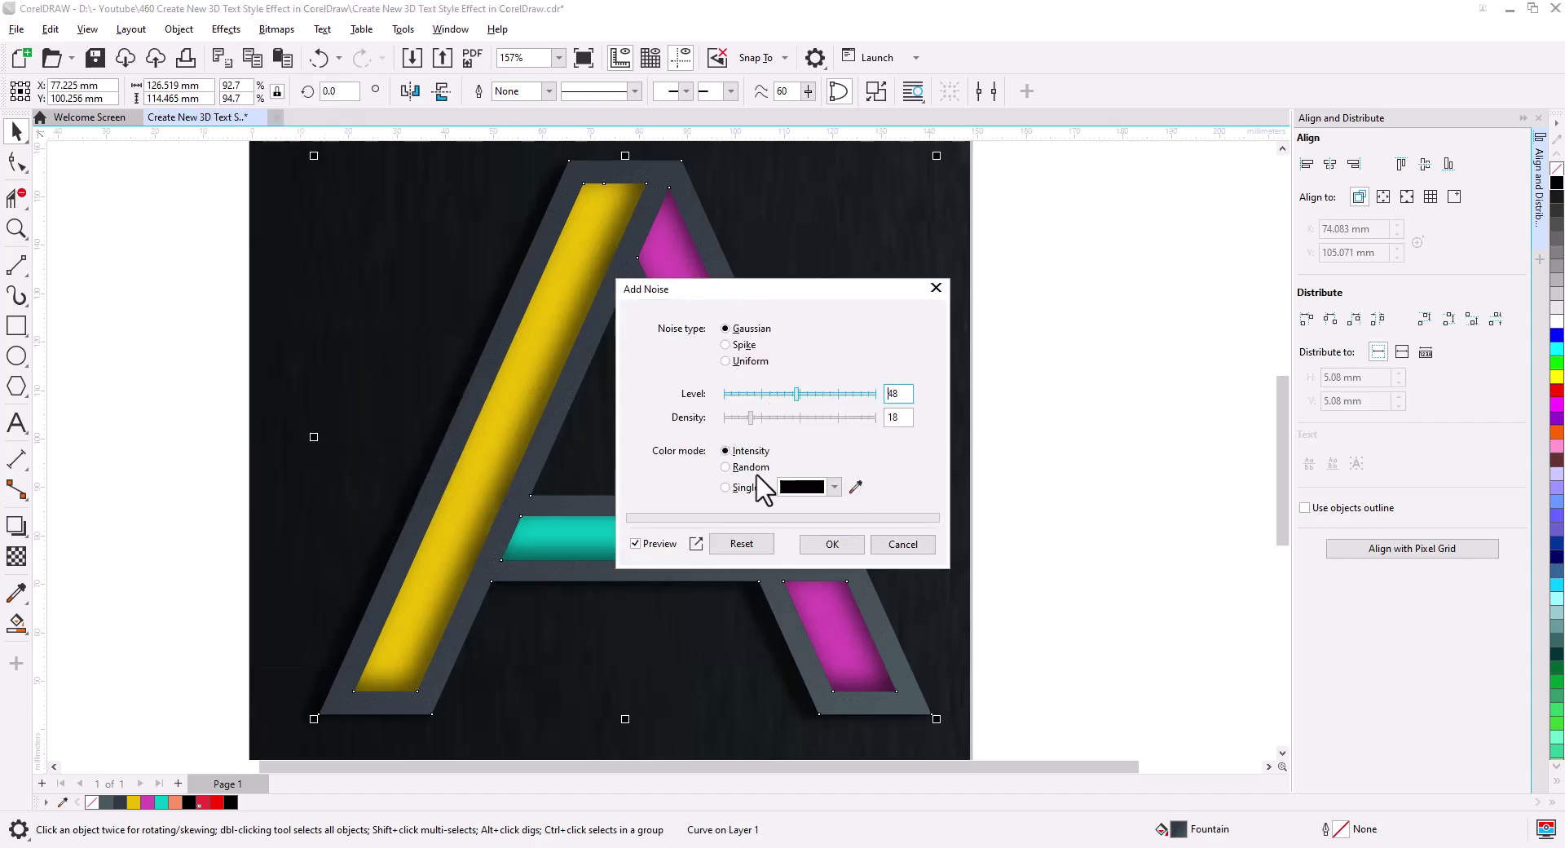
click(777, 416)
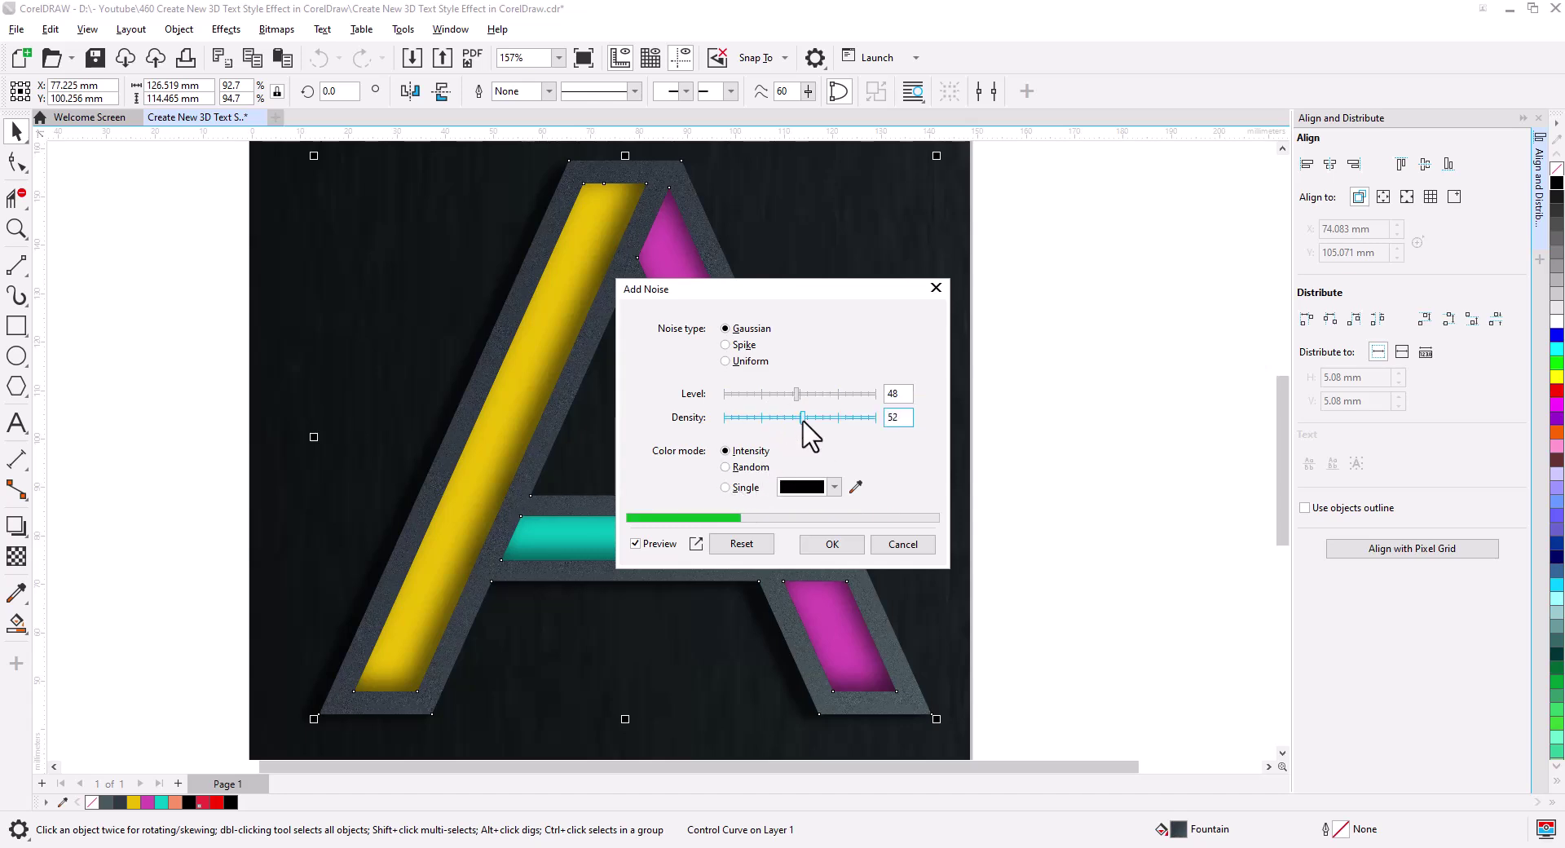
click(830, 543)
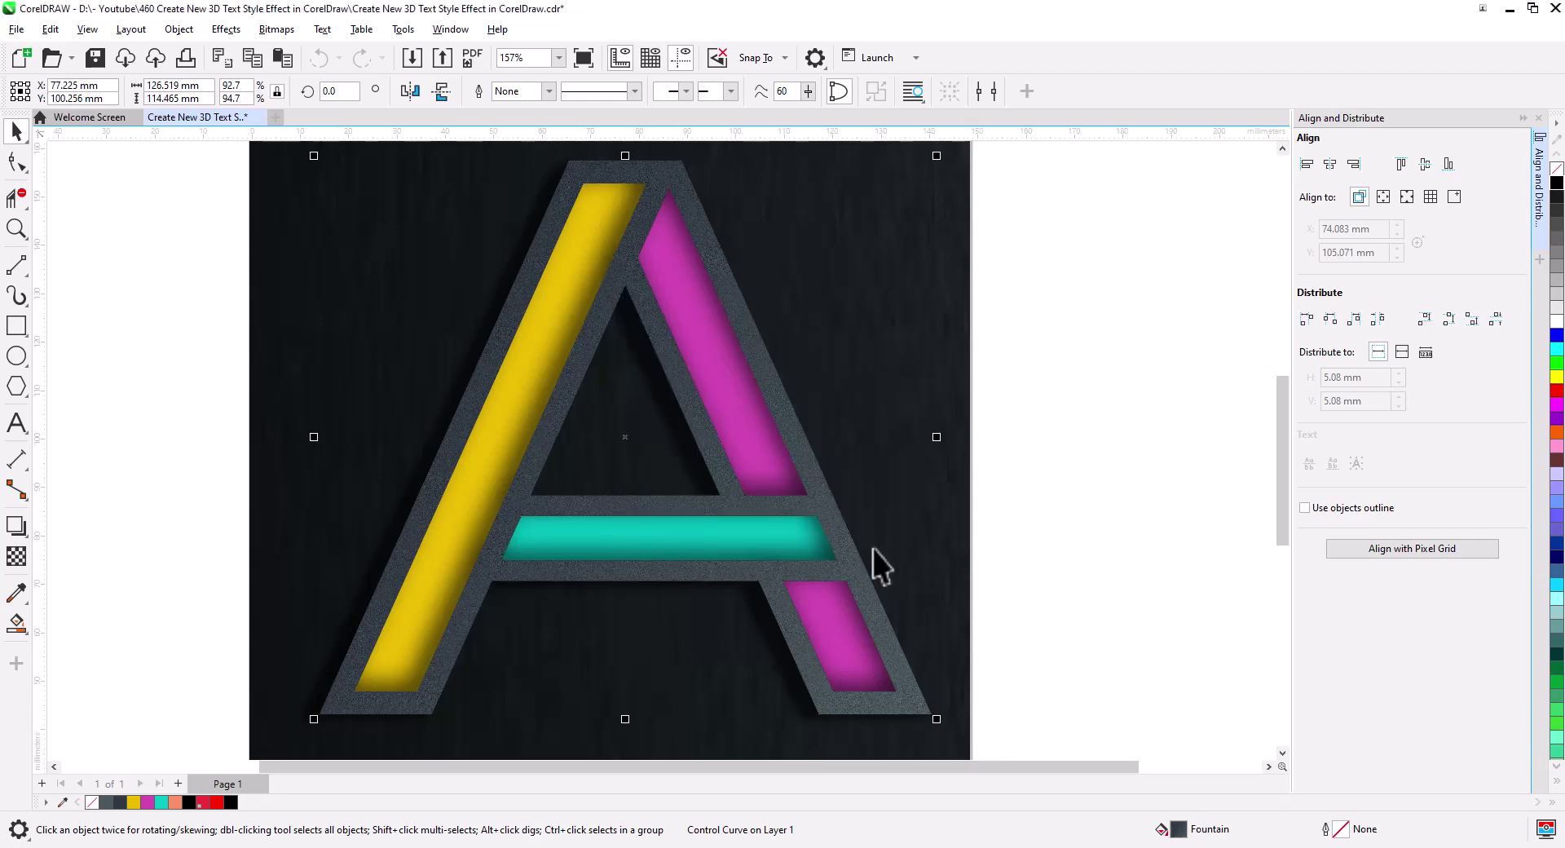
click(1146, 547)
scroll(755, 549, down, 1)
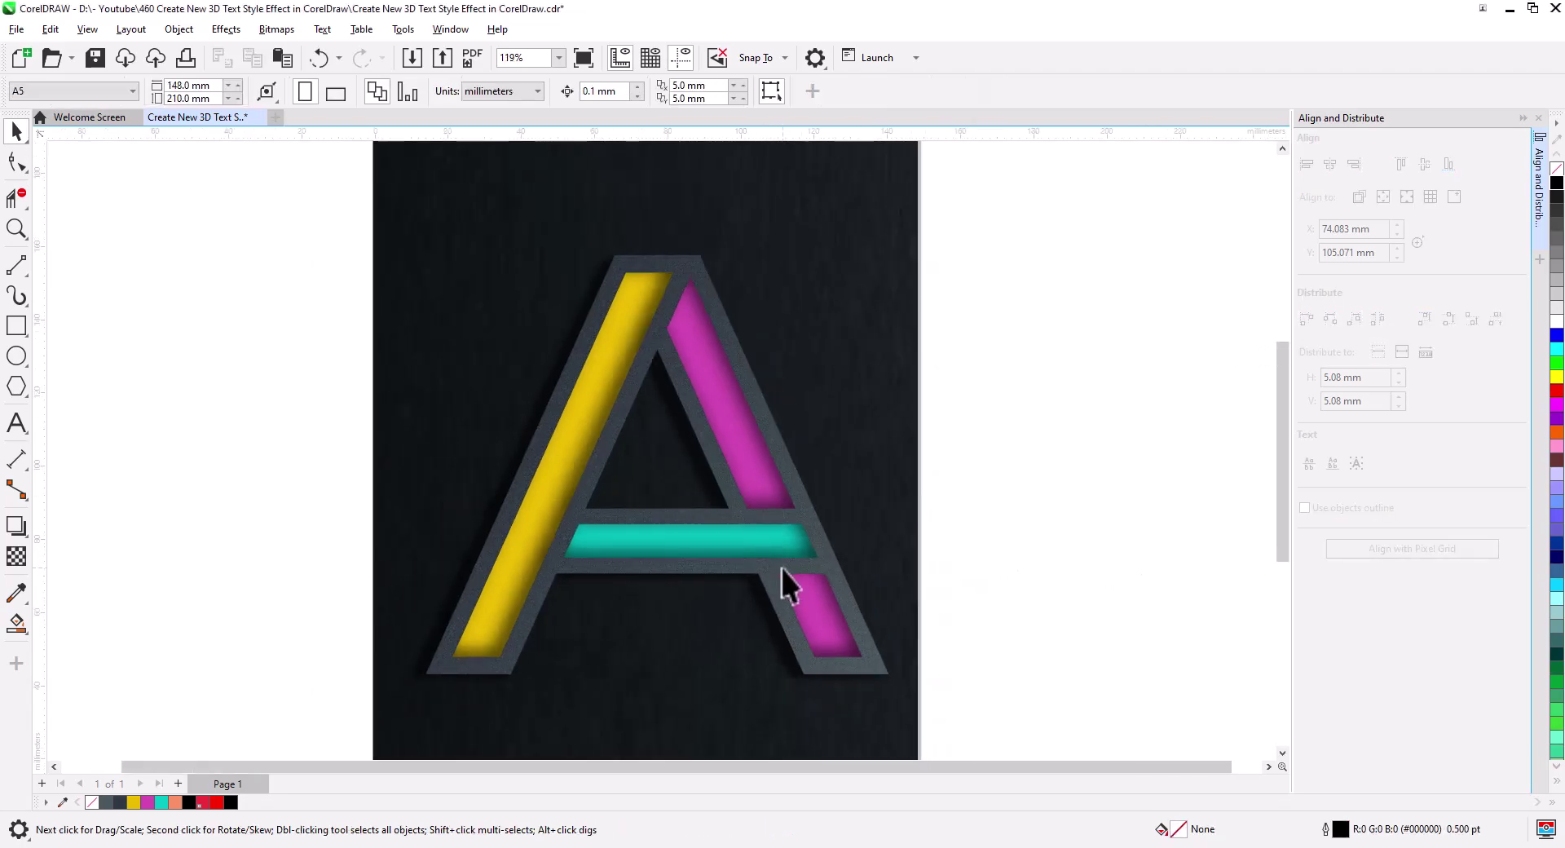